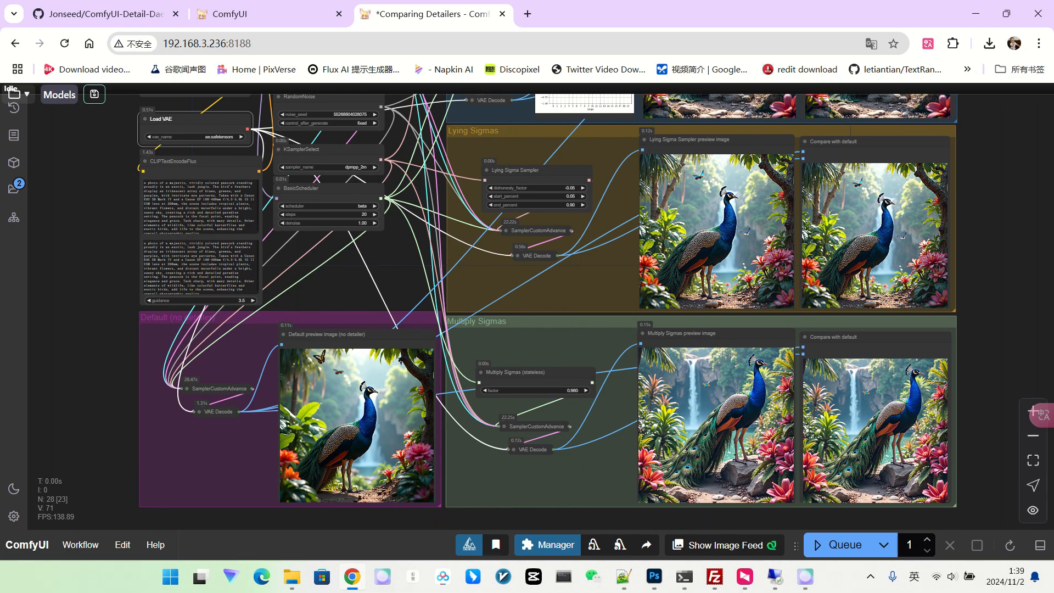
# Examine the peacock image in the Default preview image (no detailer) node up close
pyautogui.scroll(2, 250, 345)
pyautogui.moveTo(277, 482); pyautogui.dragTo(285, 421)
pyautogui.scroll(9, 304, 422)
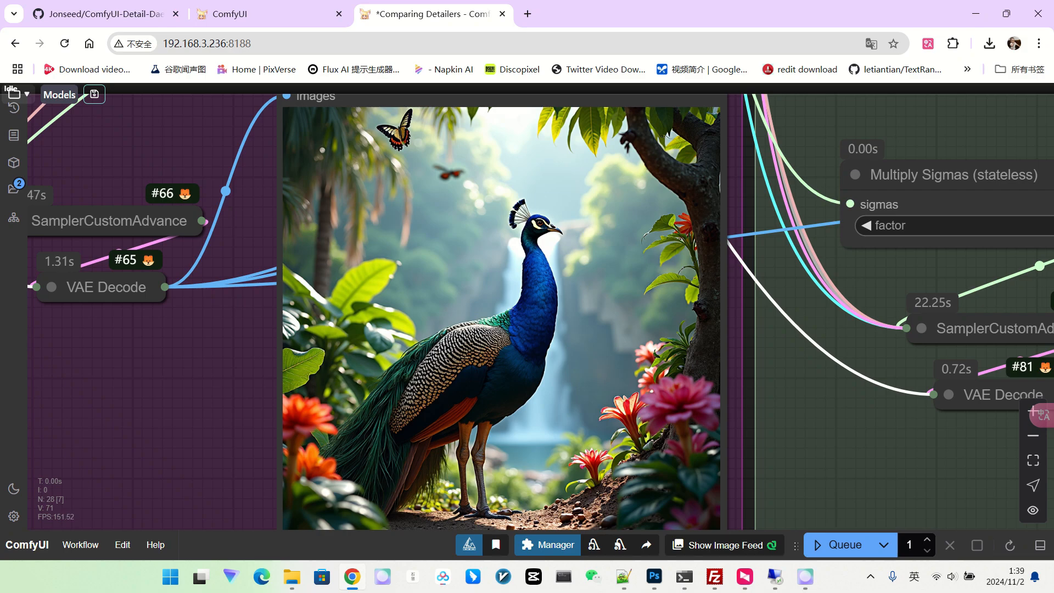
pyautogui.scroll(-2, 411, 176)
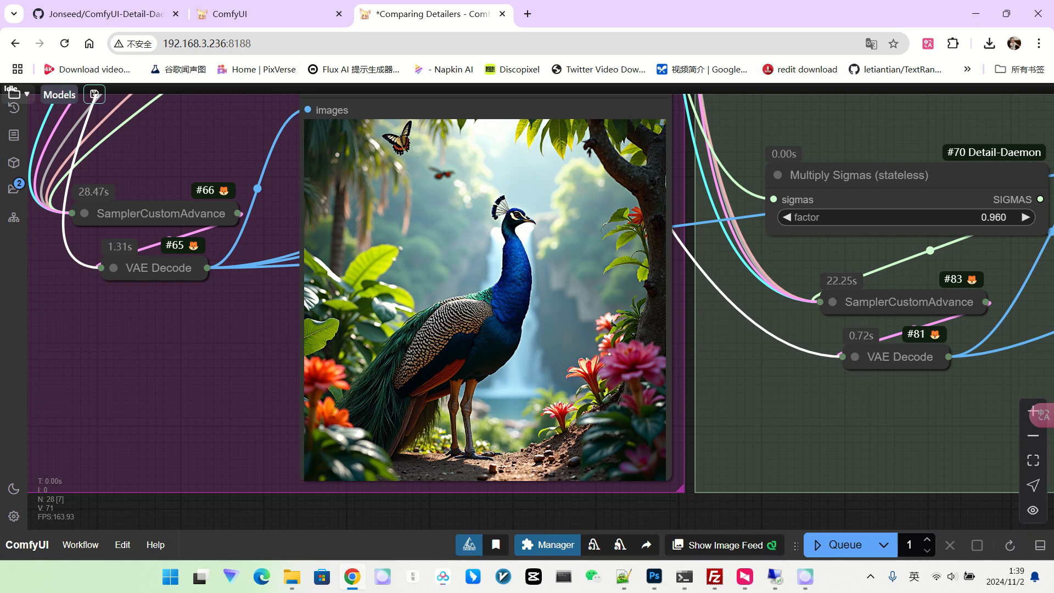
pyautogui.scroll(2, 458, 253)
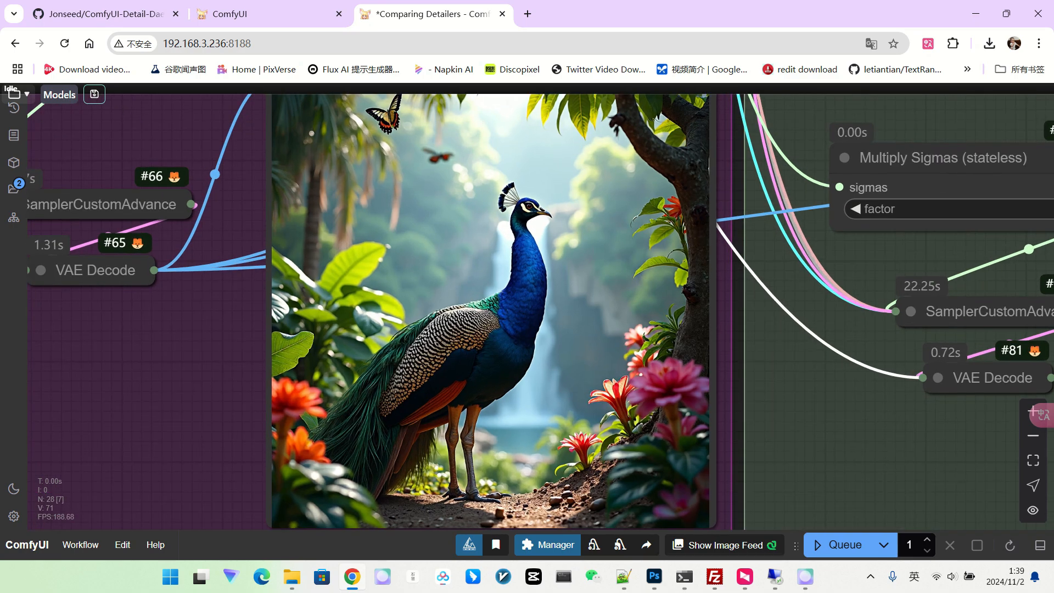
pyautogui.scroll(-1, 603, 311)
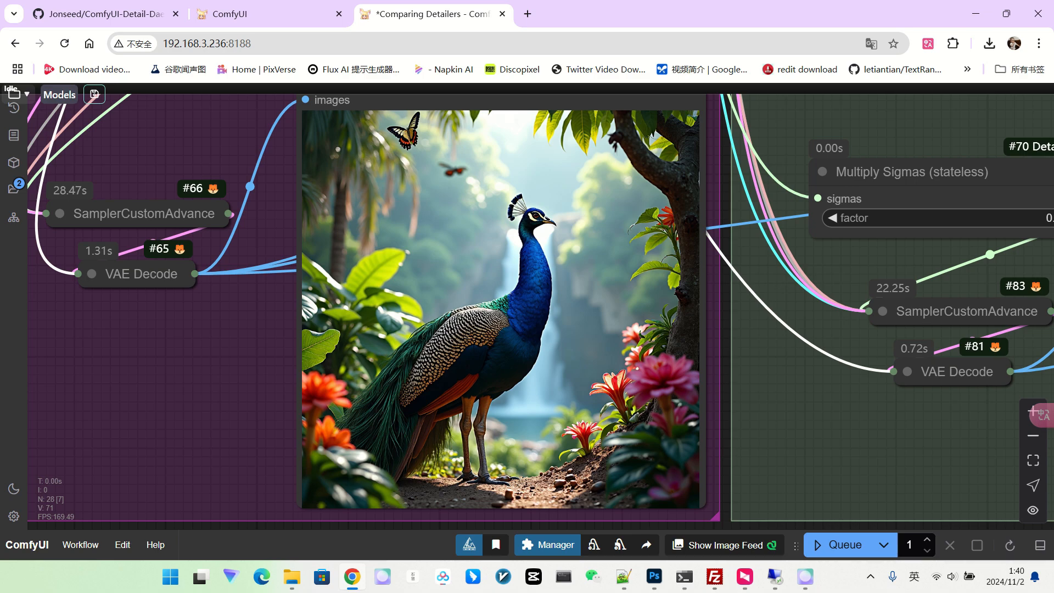
# Inspect the Multiply Sigmas preview image and compare it with the default image in the adjacent comparison node
pyautogui.scroll(-9, 148, 343)
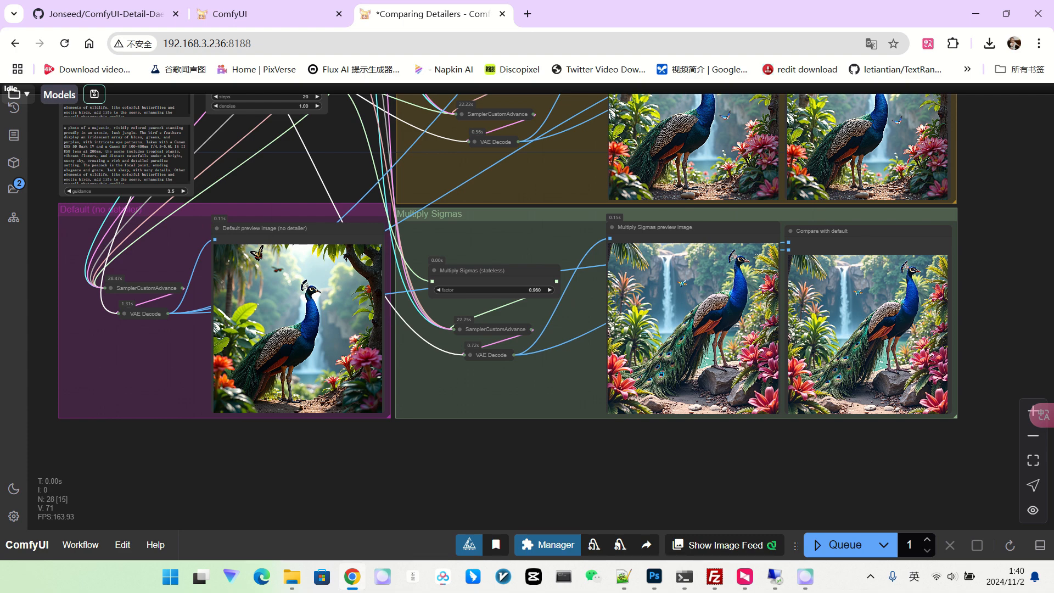
pyautogui.moveTo(992, 419); pyautogui.dragTo(840, 430)
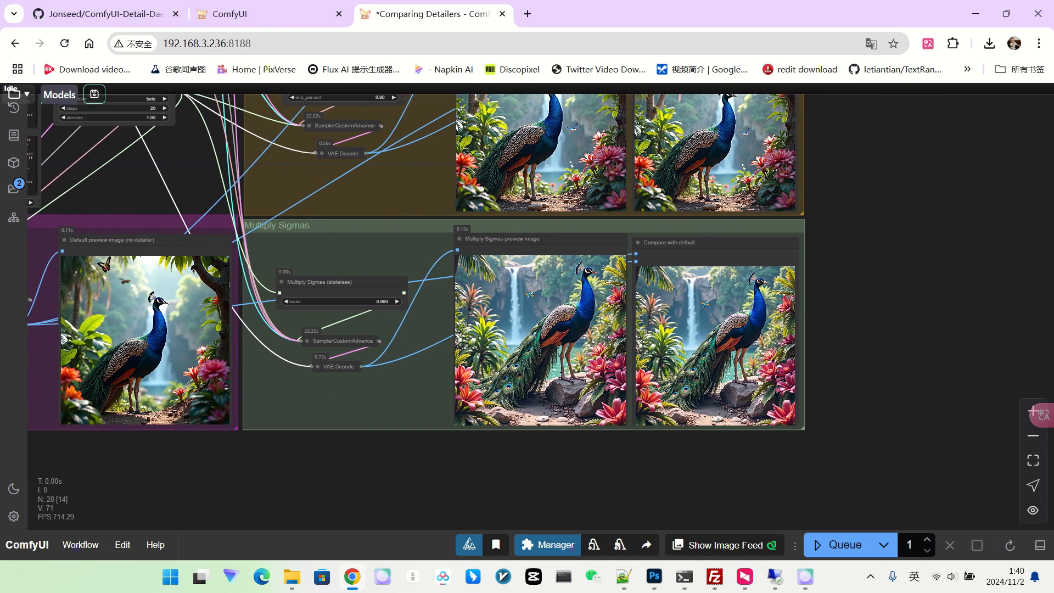
pyautogui.scroll(4, 841, 430)
pyautogui.moveTo(837, 352); pyautogui.dragTo(864, 390)
pyautogui.scroll(3, 864, 389)
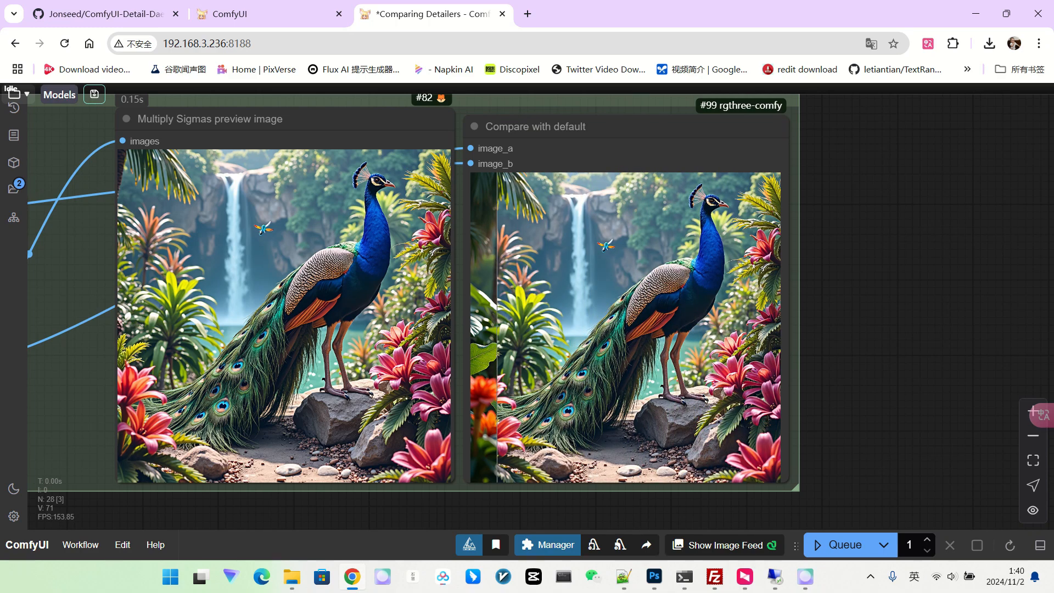
pyautogui.scroll(5, 481, 379)
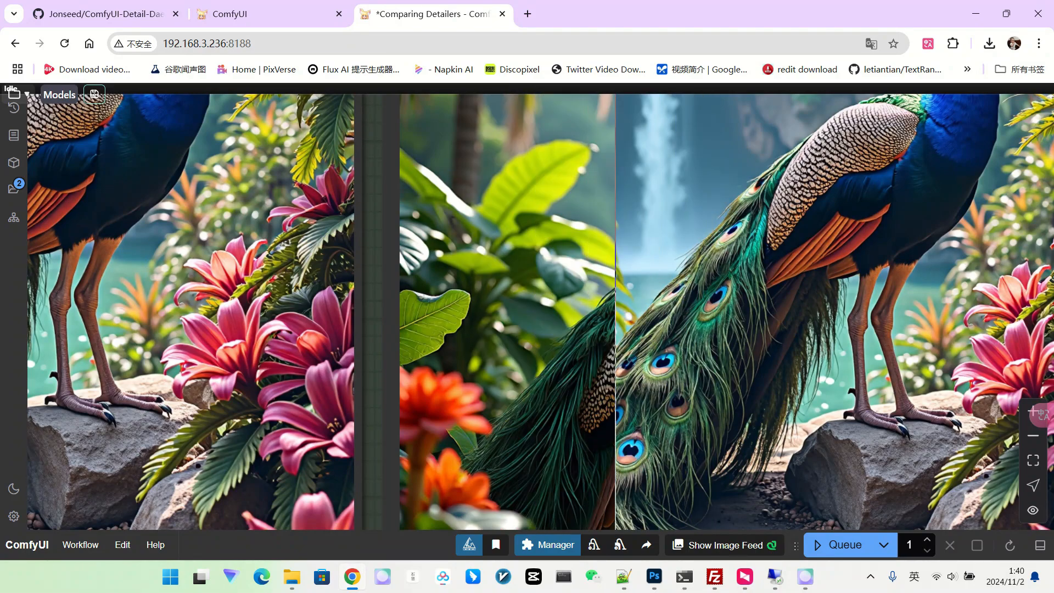
pyautogui.scroll(-5, 527, 329)
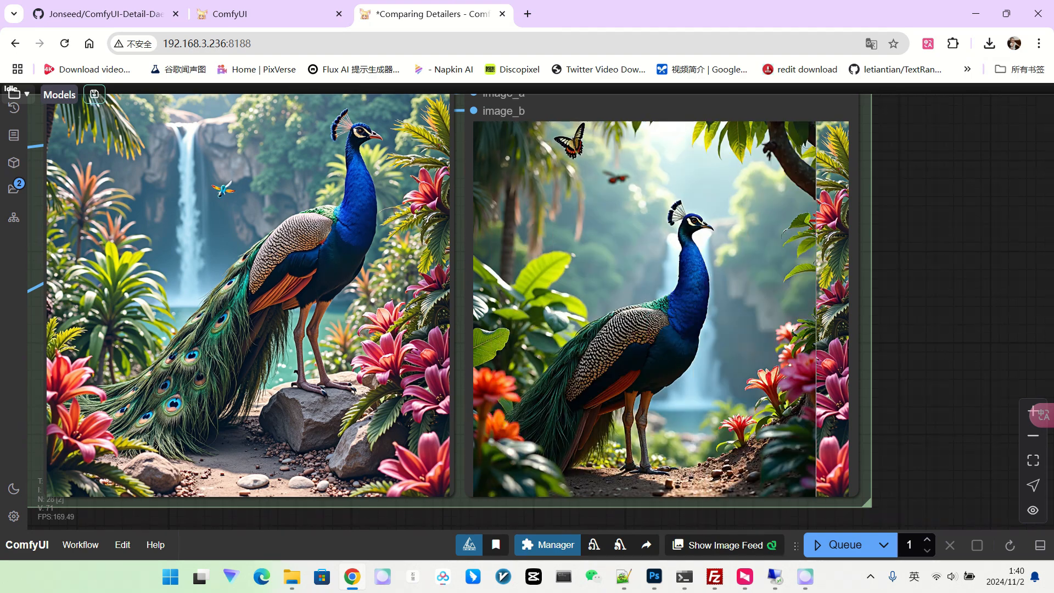
pyautogui.scroll(-2, 140, 383)
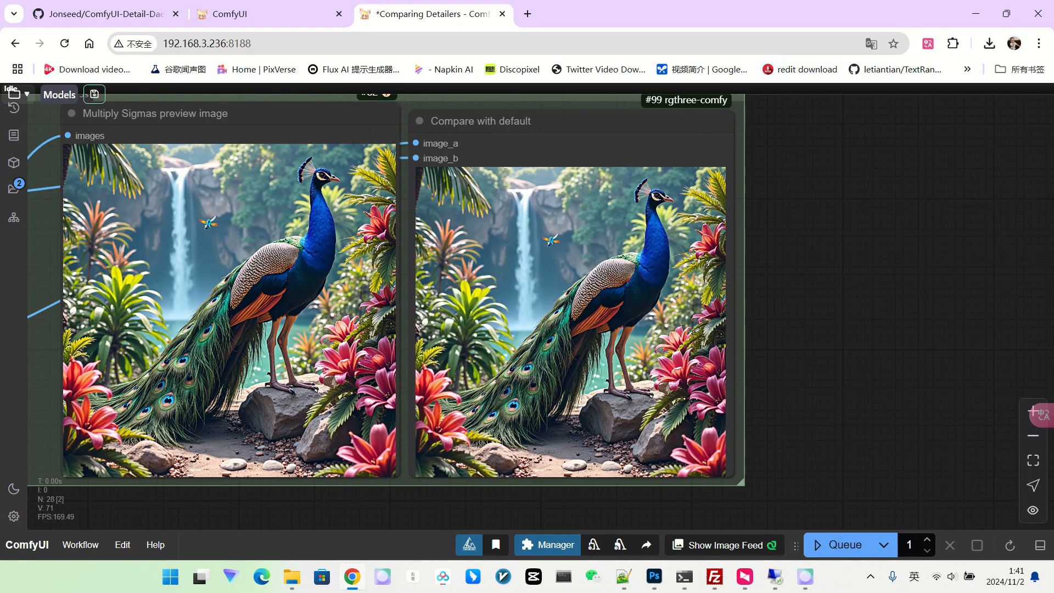
# Inspect the Lying Sigma Sampler preview image and compare it with the default result
pyautogui.scroll(-2, 859, 297)
pyautogui.moveTo(859, 296); pyautogui.dragTo(879, 484)
pyautogui.moveTo(802, 223); pyautogui.dragTo(802, 330)
pyautogui.scroll(3, 802, 330)
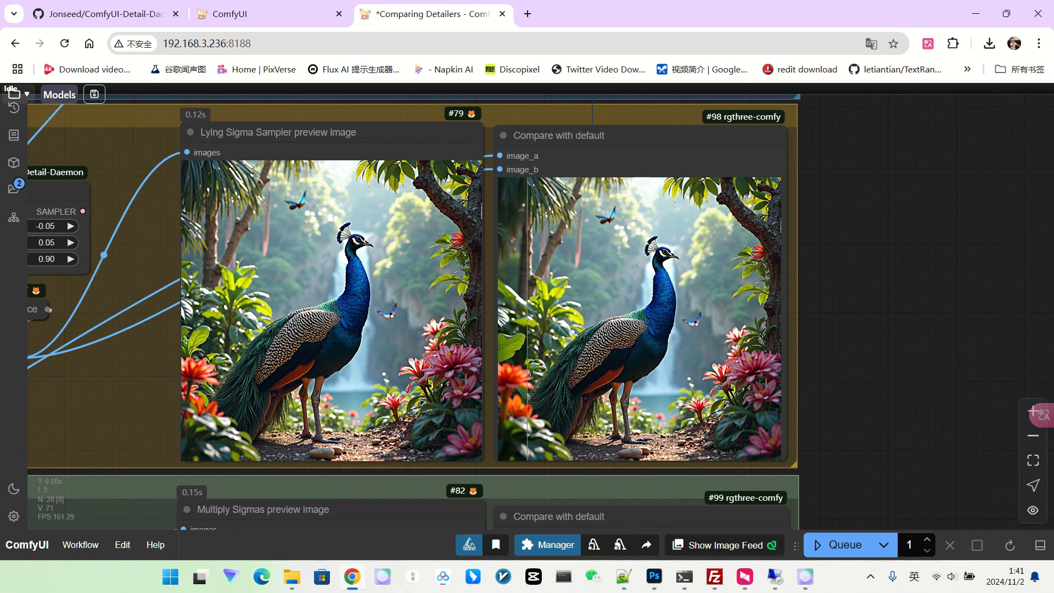
pyautogui.scroll(4, 555, 326)
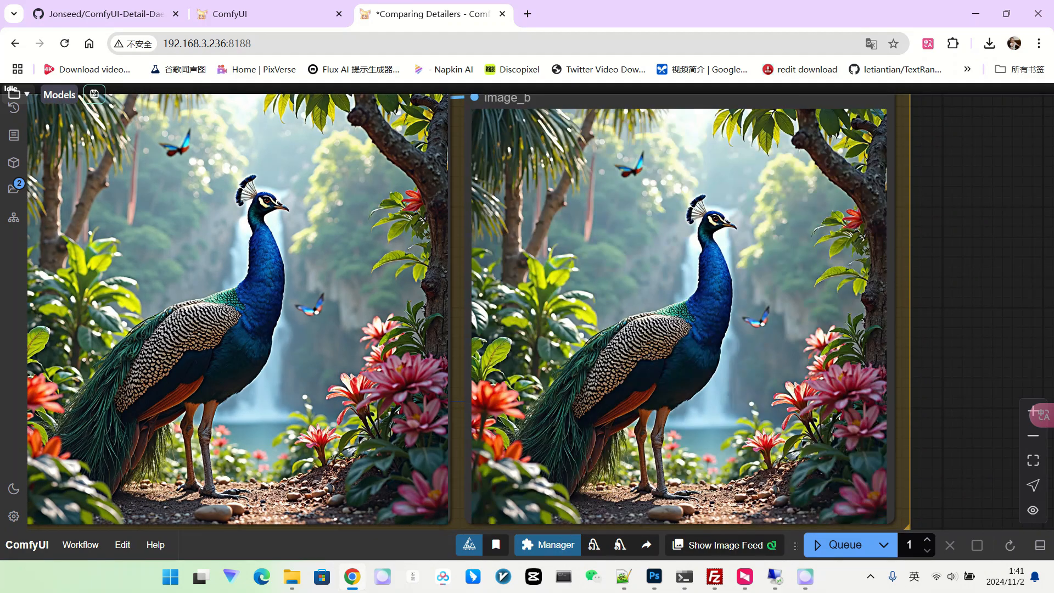
# Compare the Detail Daemon preview image with the default result and review the whole workflow with all its groups
pyautogui.scroll(-5, 941, 296)
pyautogui.moveTo(972, 160); pyautogui.dragTo(901, 478)
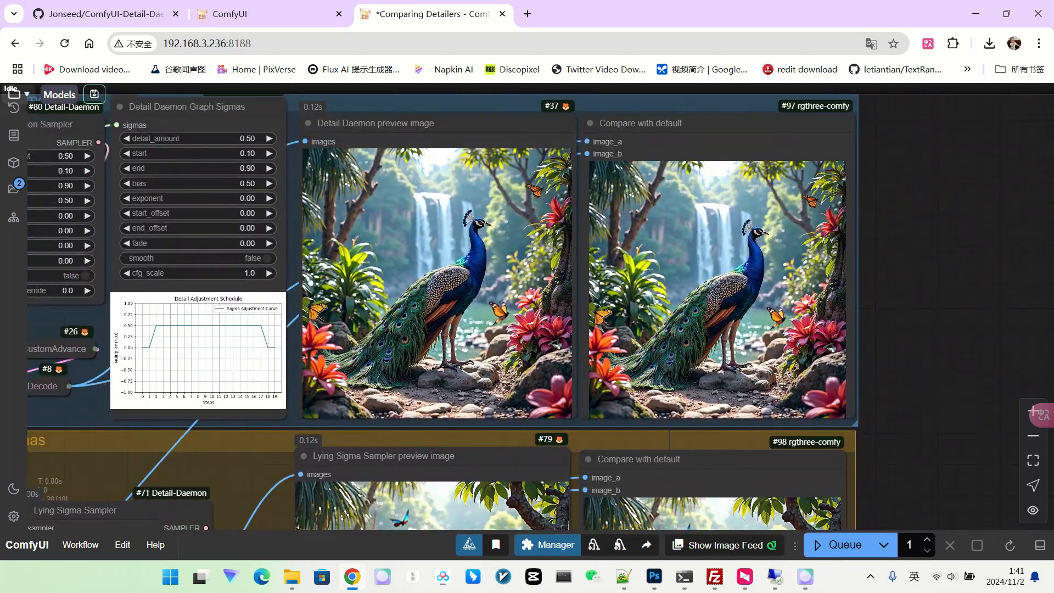
pyautogui.scroll(2, 912, 329)
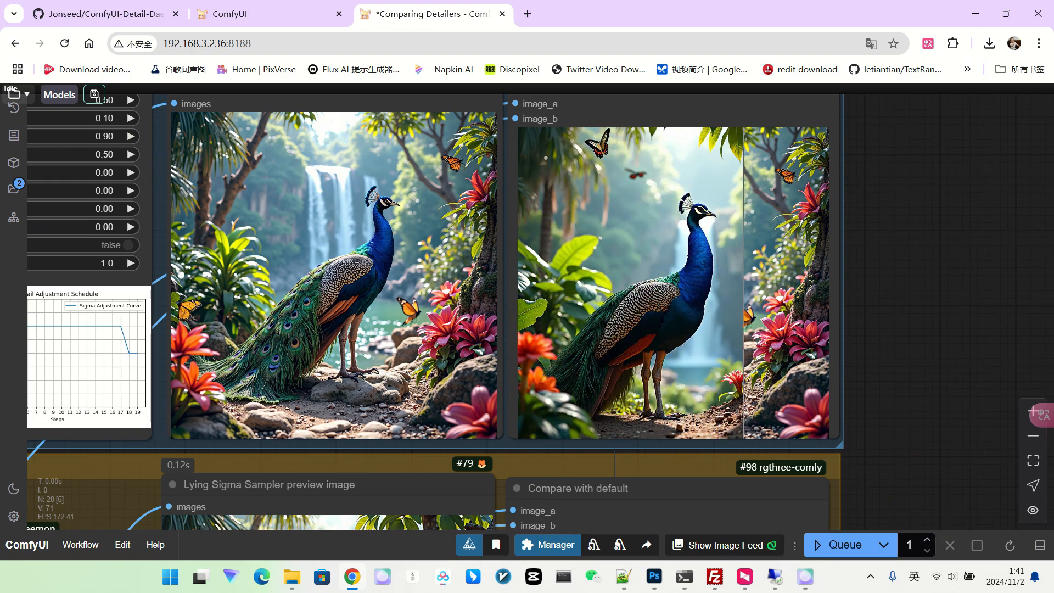
pyautogui.scroll(2, 750, 302)
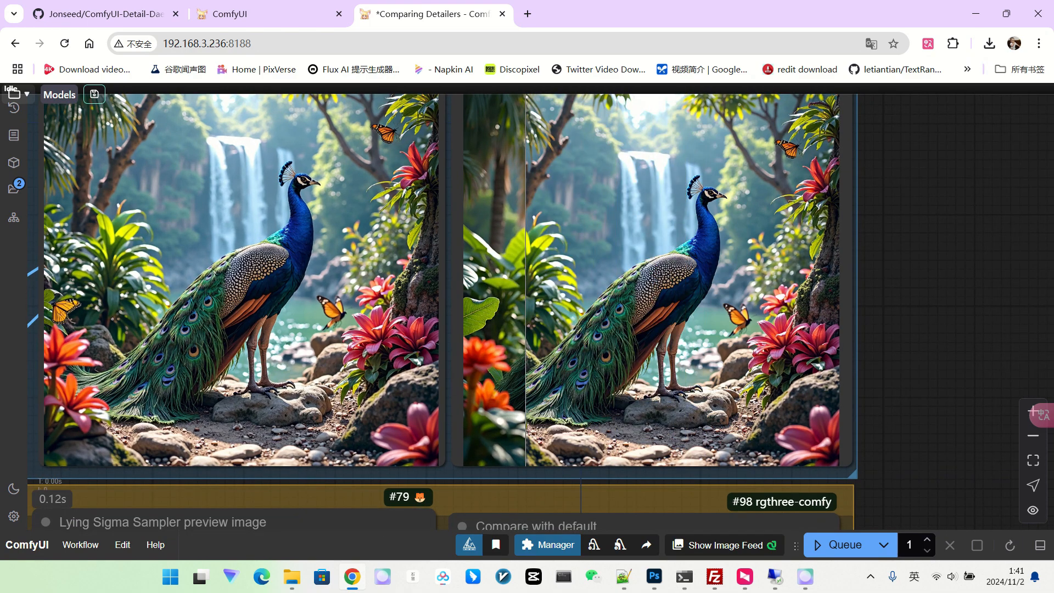
pyautogui.scroll(1, 553, 302)
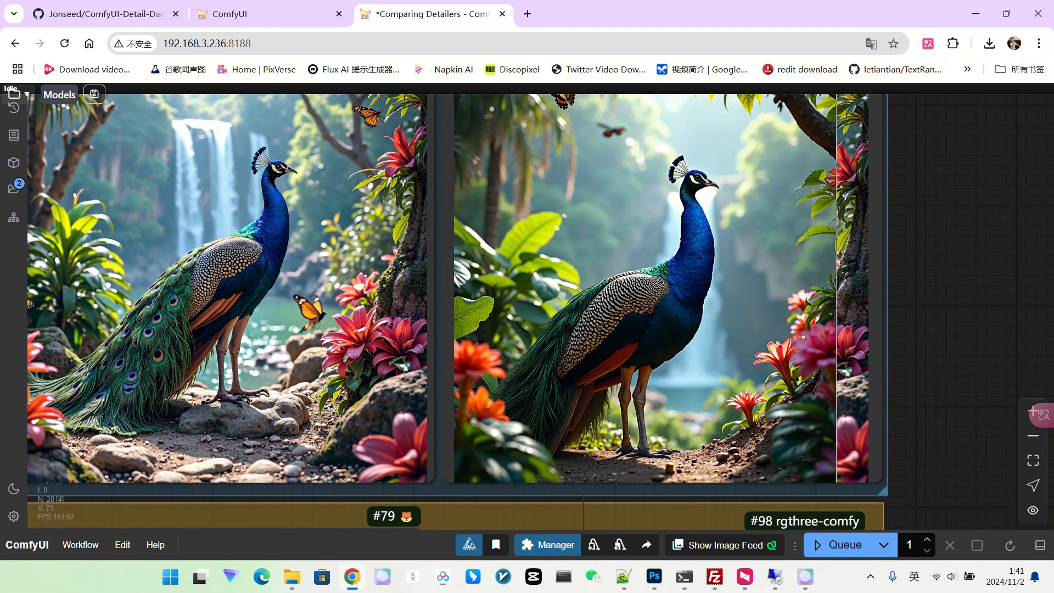
pyautogui.scroll(-3, 865, 303)
pyautogui.scroll(-3, 972, 283)
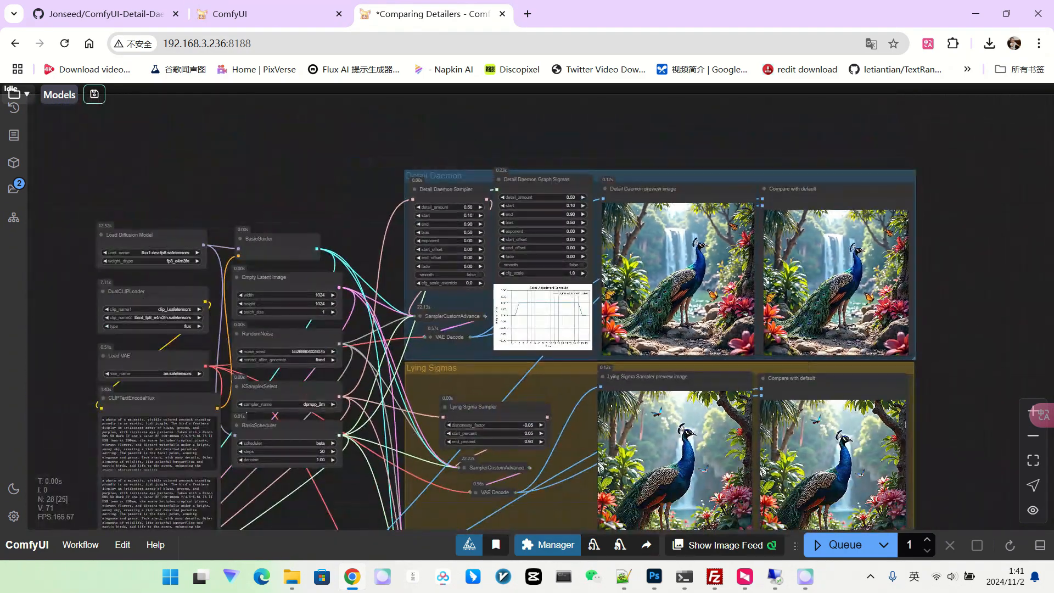
pyautogui.moveTo(969, 319); pyautogui.dragTo(841, 295)
pyautogui.scroll(-3, 958, 253)
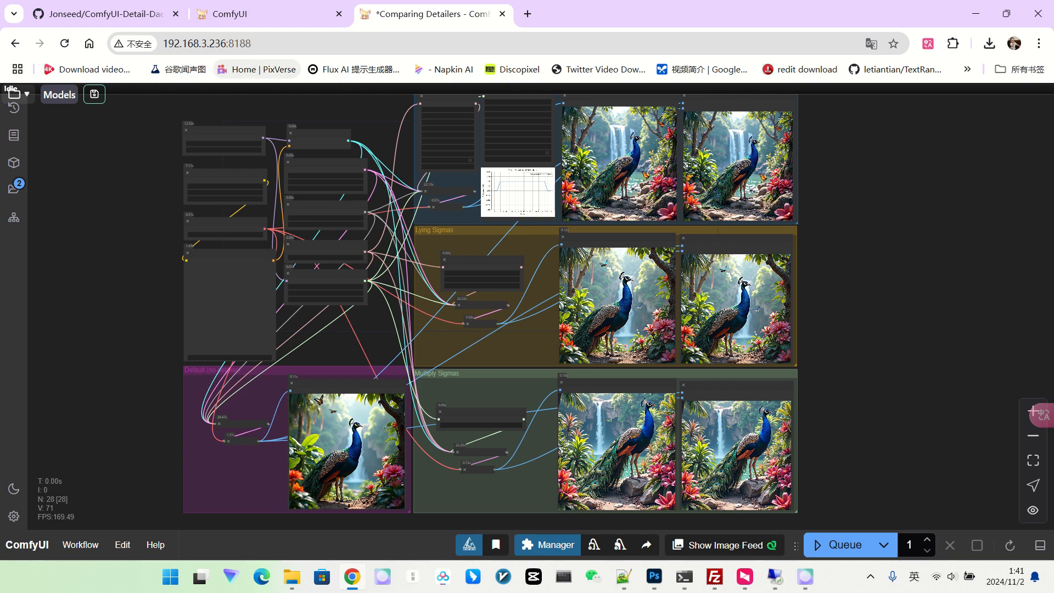
# Switch to the ComfyUI-Detail-Daemon GitHub page and translate its README into Chinese alongside the English text
pyautogui.click(99, 14)
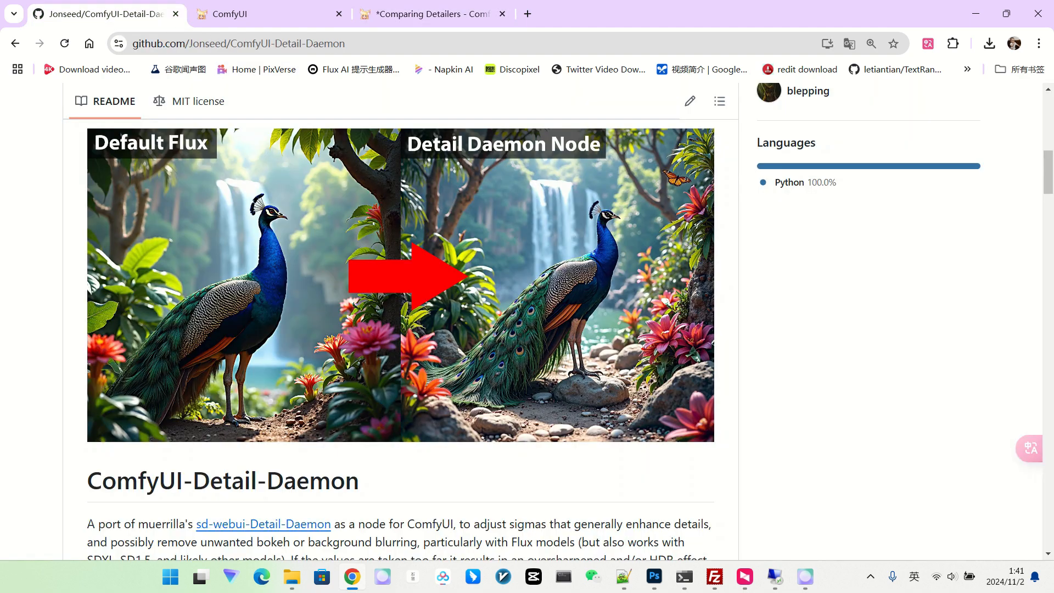
pyautogui.scroll(-5, 401, 330)
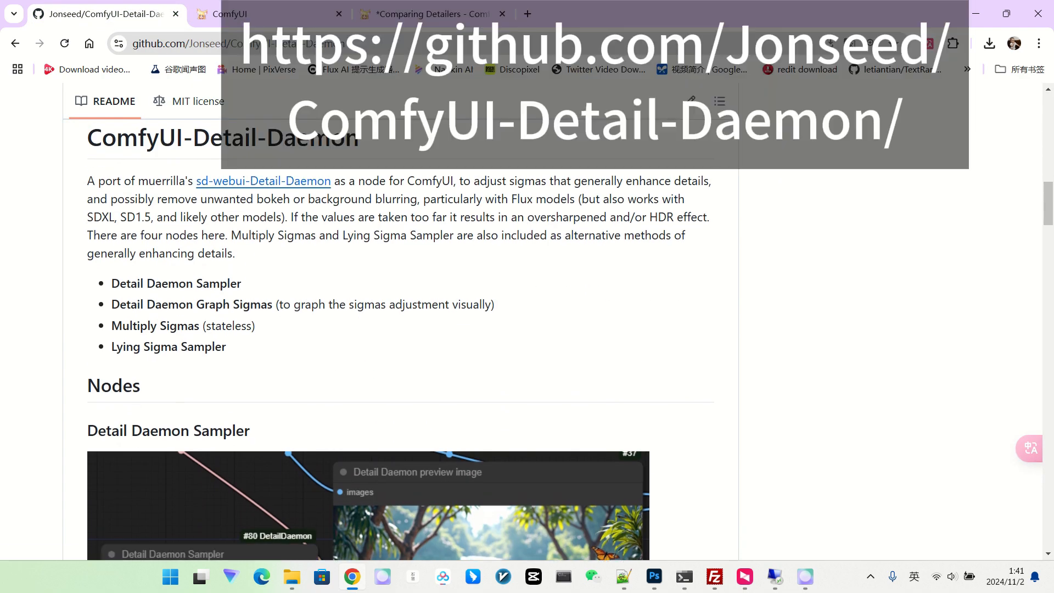
pyautogui.scroll(-1, 401, 329)
pyautogui.hotkey('alt', 'a')
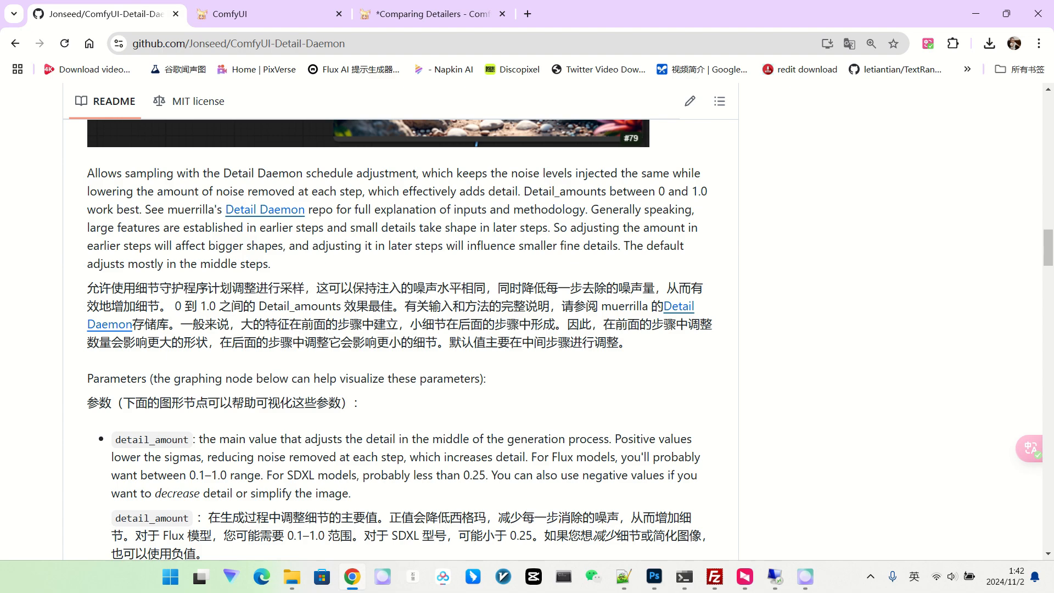
# Read the Detail Daemon Sampler description and its parameters, from detail_amount to cfg_scale_override, in the README
pyautogui.scroll(-1, 400, 329)
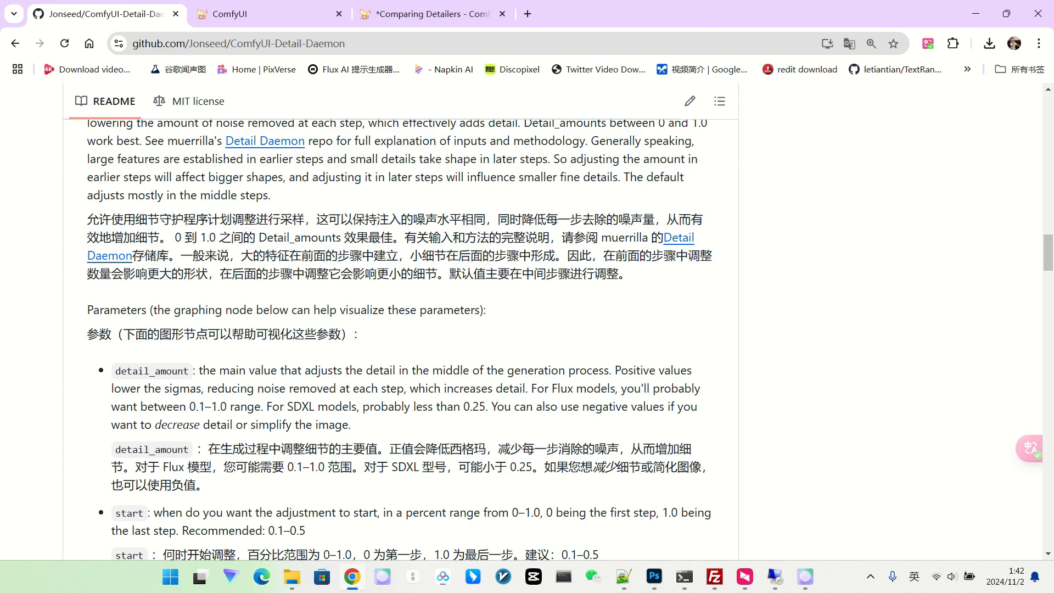
pyautogui.scroll(-3, 400, 330)
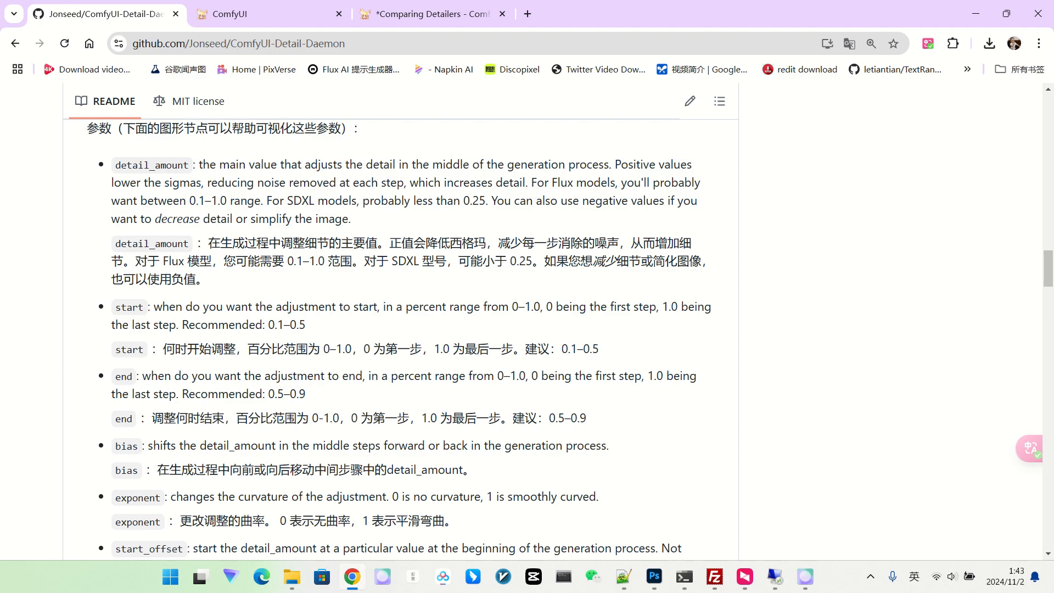
pyautogui.scroll(1, 400, 329)
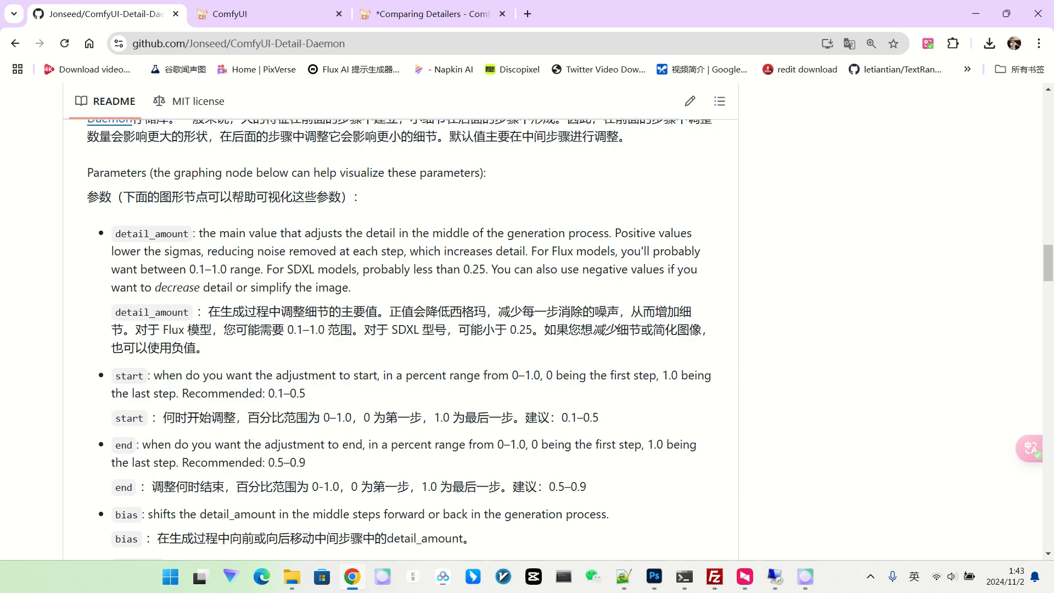
pyautogui.scroll(-2, 400, 330)
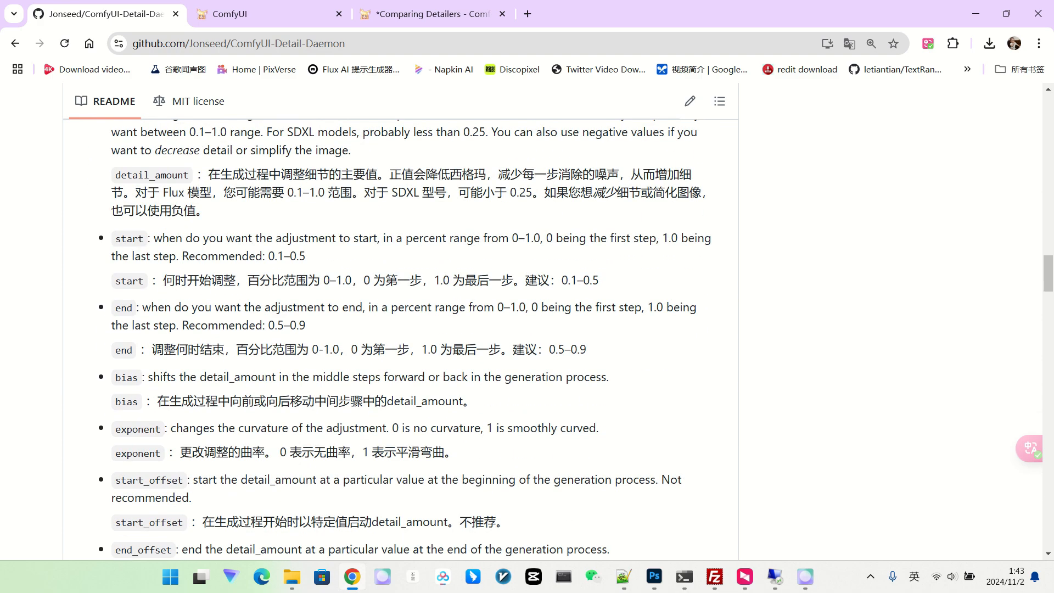
pyautogui.scroll(-4, 400, 330)
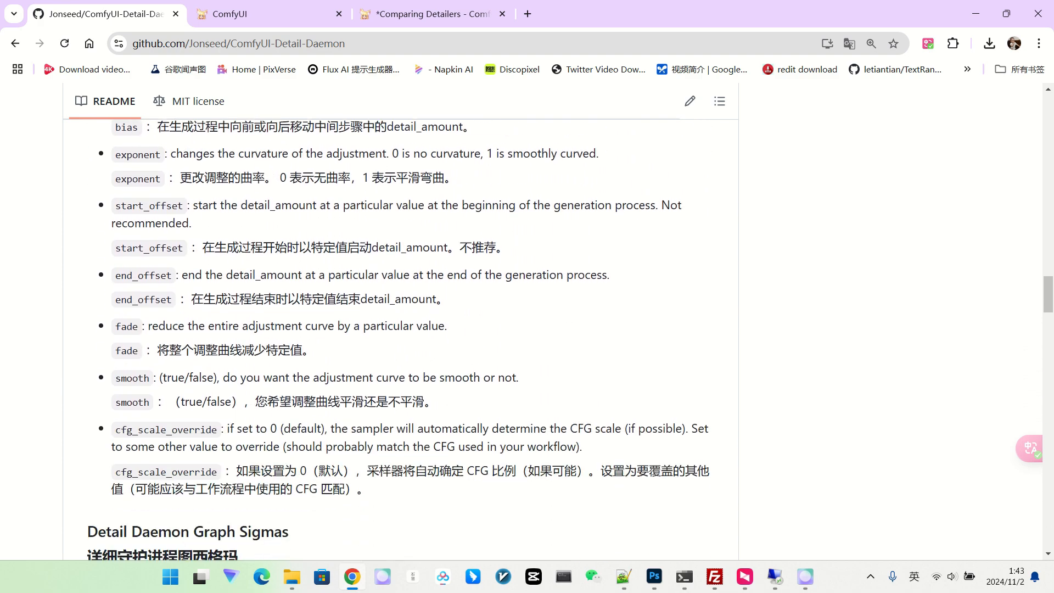
pyautogui.scroll(-2, 400, 330)
pyautogui.scroll(6, 400, 330)
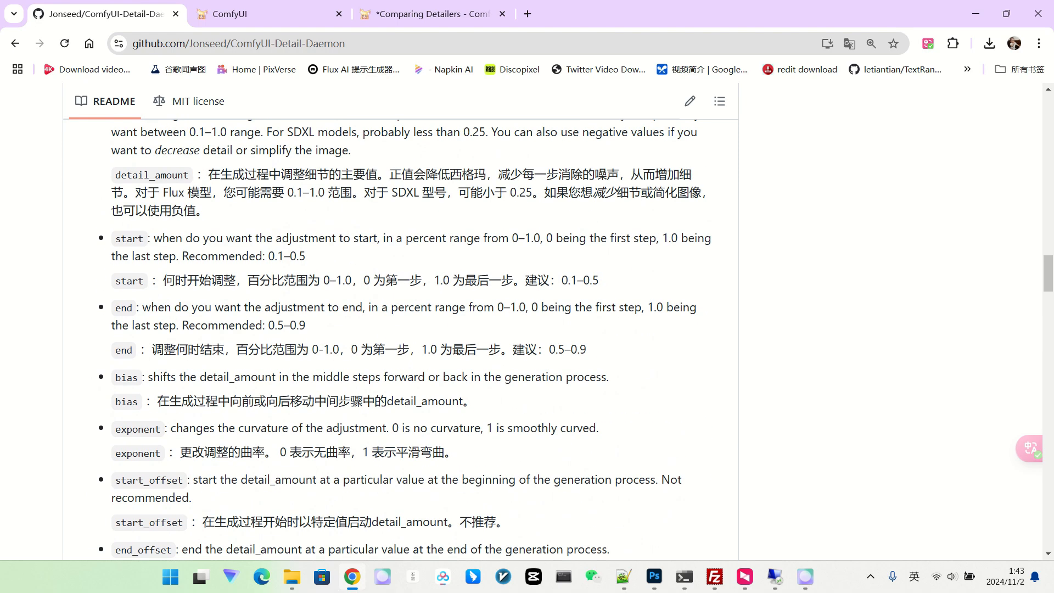
pyautogui.scroll(3, 400, 329)
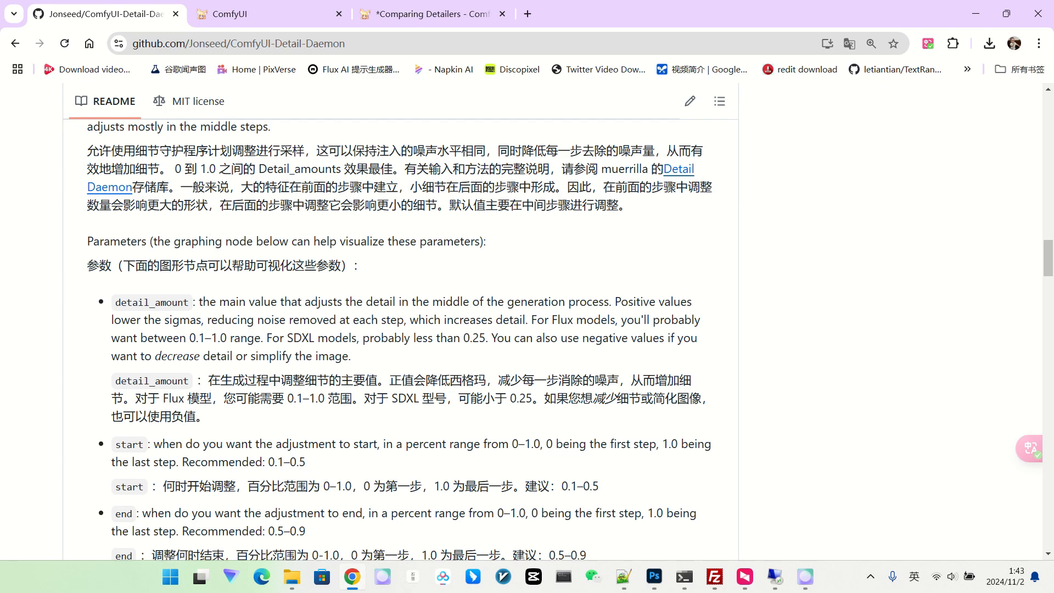
pyautogui.scroll(2, 400, 329)
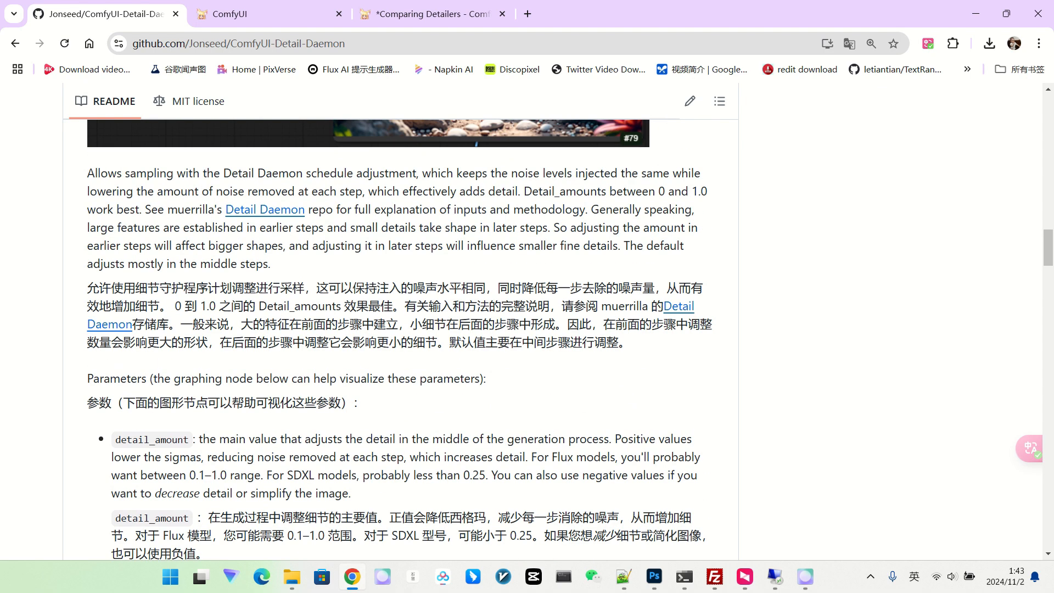
pyautogui.scroll(1, 384, 181)
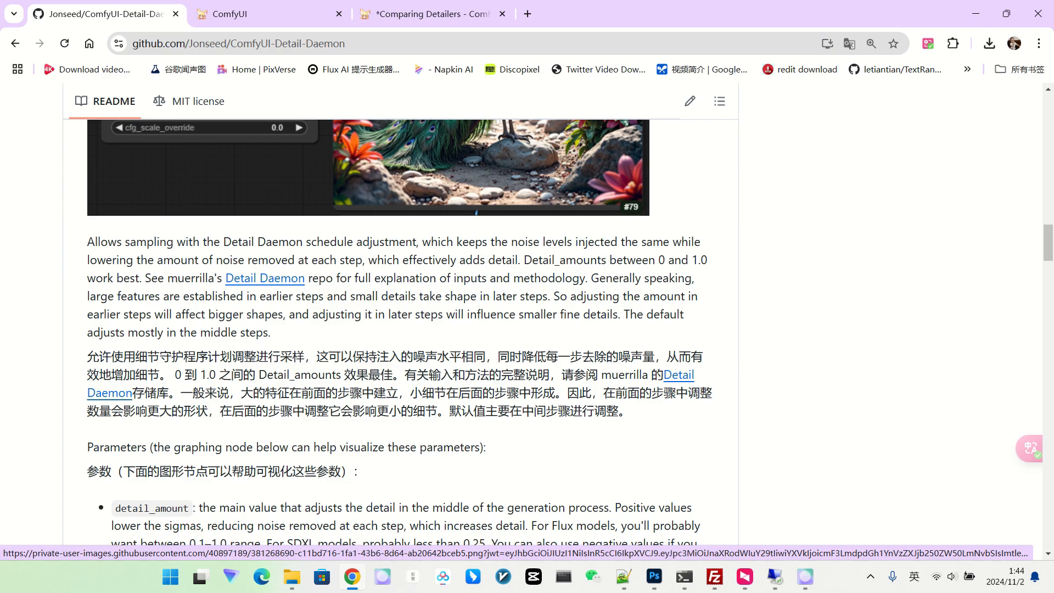
# Look through the README's Detail Daemon Graph Sigmas and Lying Sigma Sampler sections down to the example workflows image
pyautogui.scroll(-10, 400, 329)
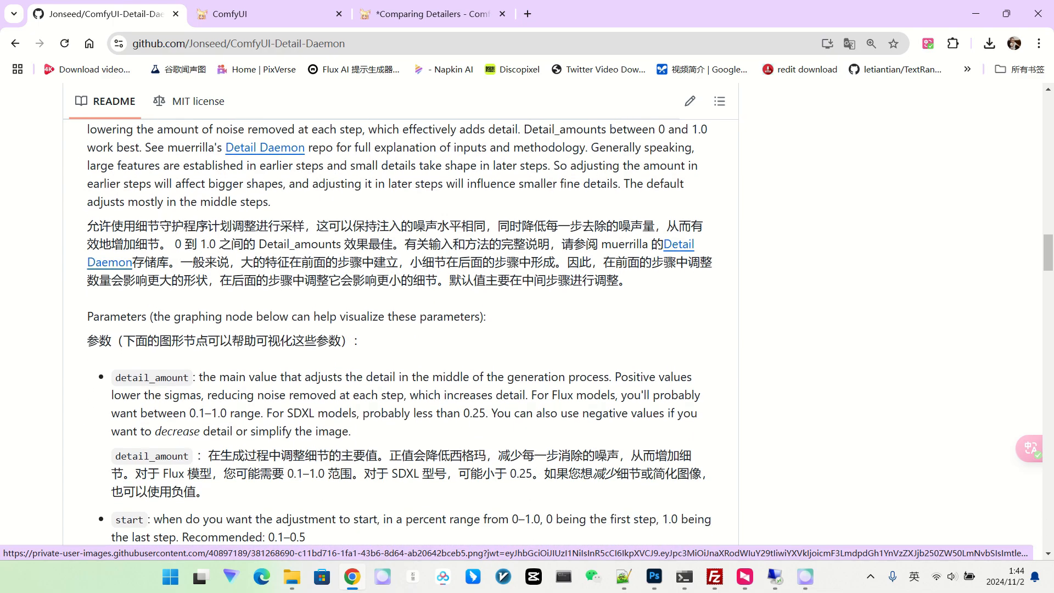
pyautogui.scroll(-15, 400, 329)
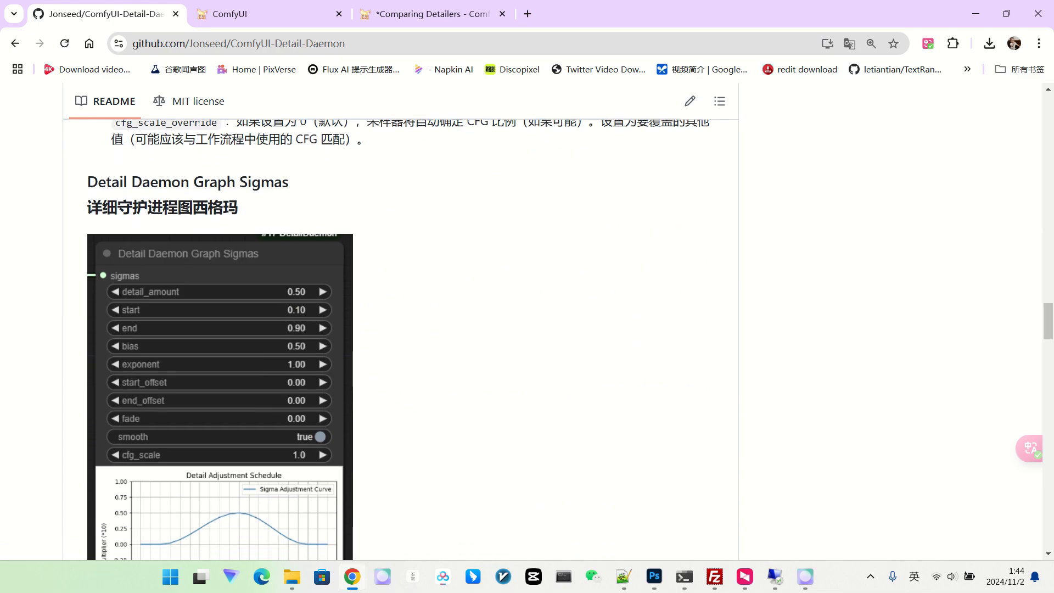
pyautogui.scroll(-12, 400, 329)
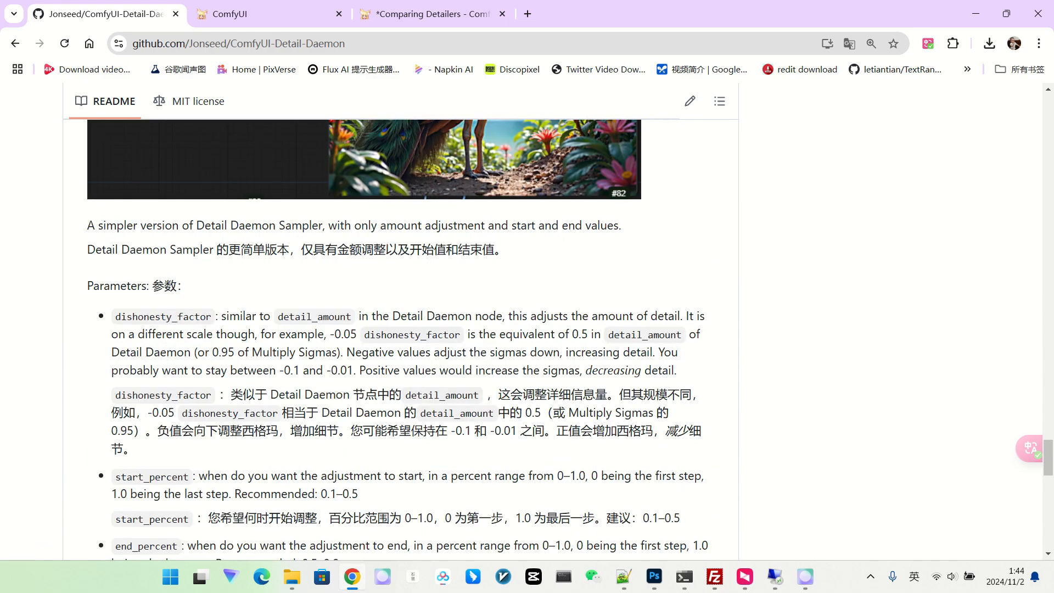
pyautogui.scroll(-6, 401, 341)
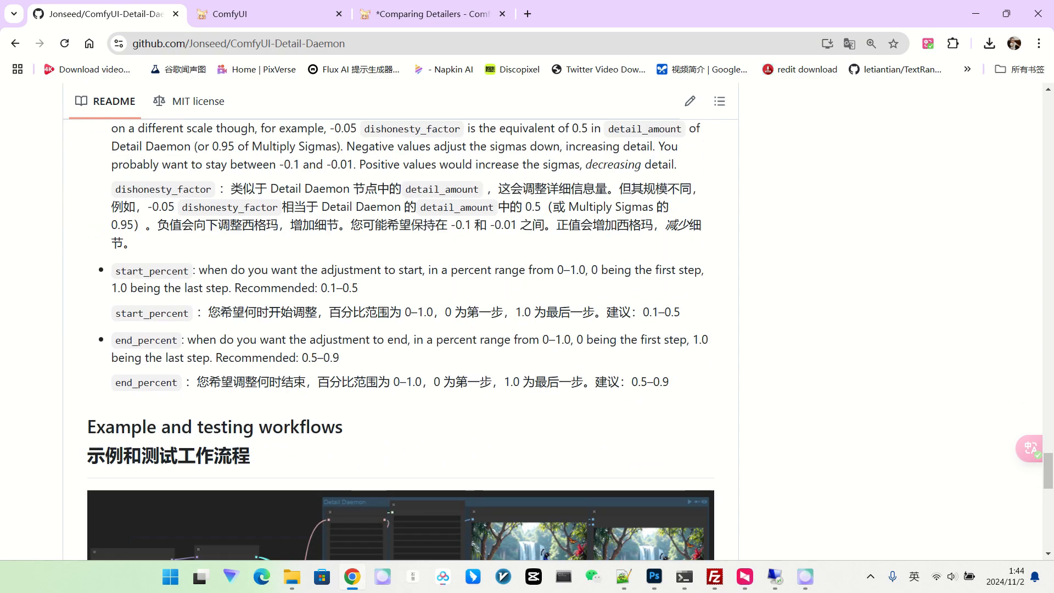
pyautogui.scroll(-3, 401, 340)
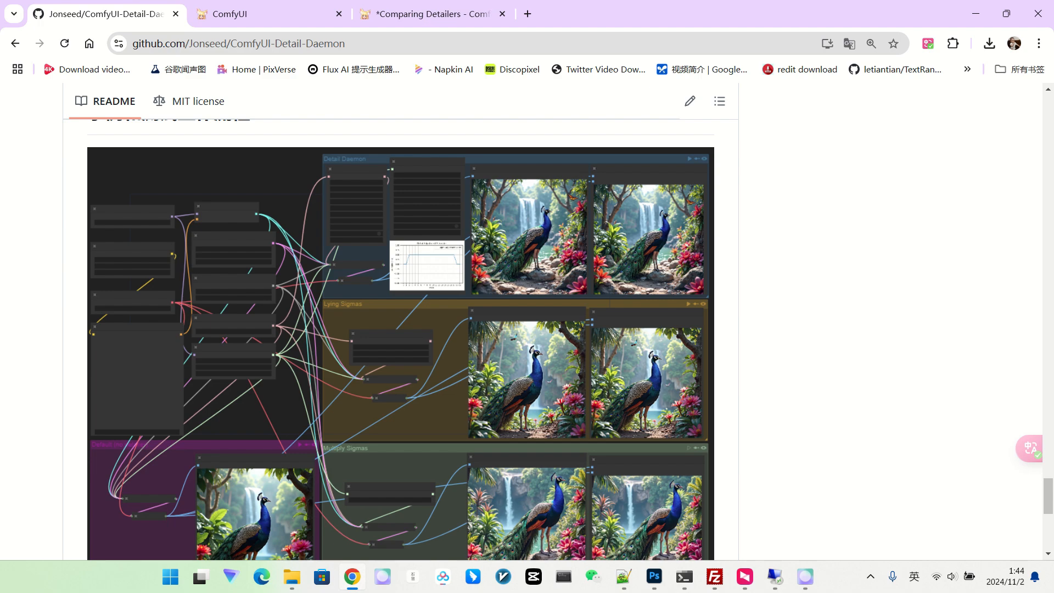
# Switch to the unsaved ComfyUI workflow and delete all nodes of the default text-to-image graph
pyautogui.click(427, 14)
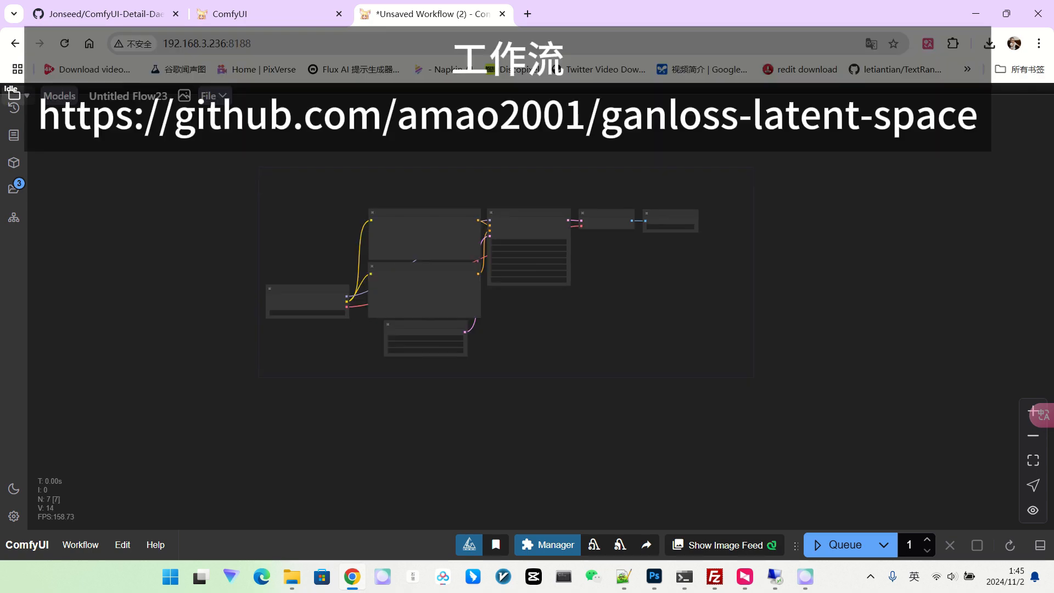
pyautogui.moveTo(220, 168); pyautogui.dragTo(725, 376)
pyautogui.press('Delete')
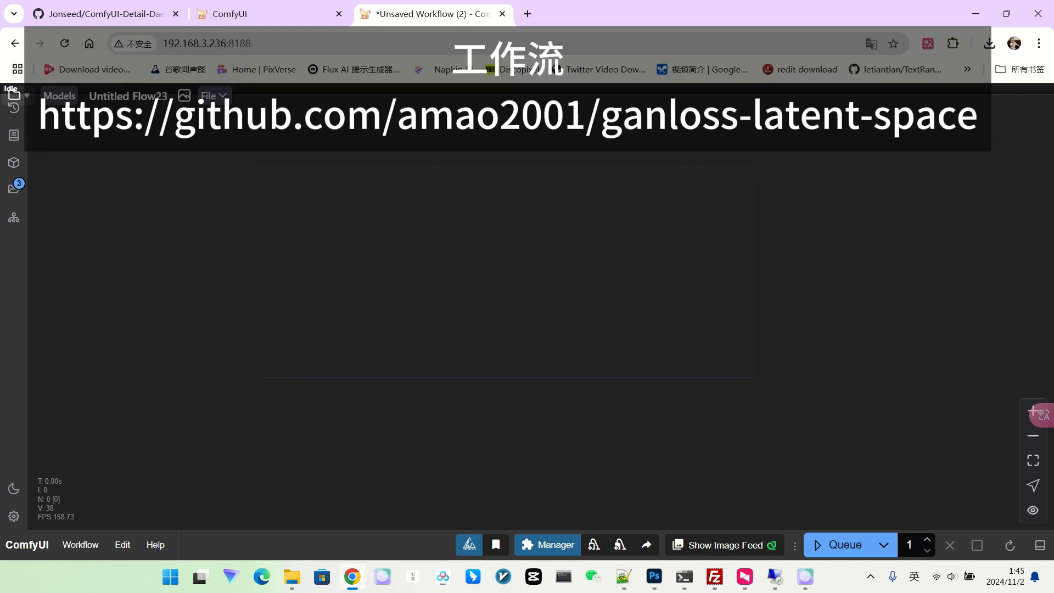
# Insert the saved node template flux基础工作流 into the empty canvas
pyautogui.rightClick(265, 176)
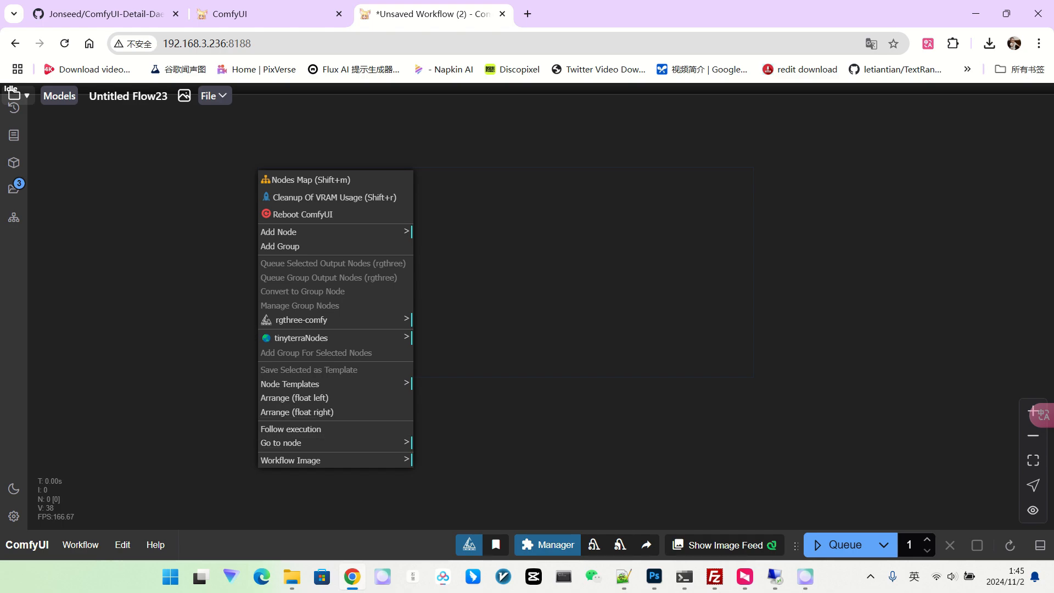
pyautogui.click(329, 384)
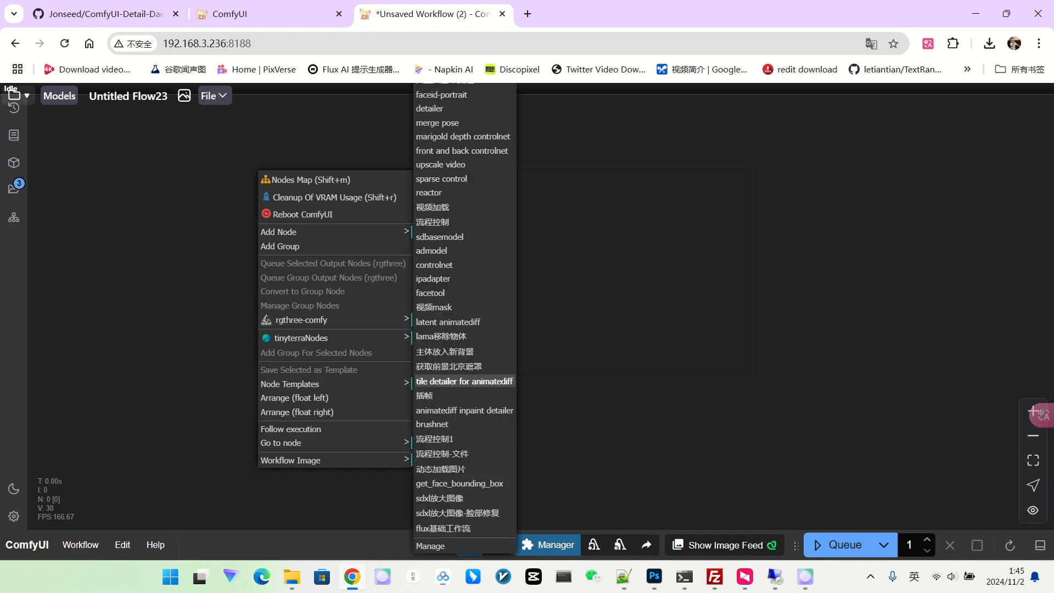
pyautogui.click(444, 528)
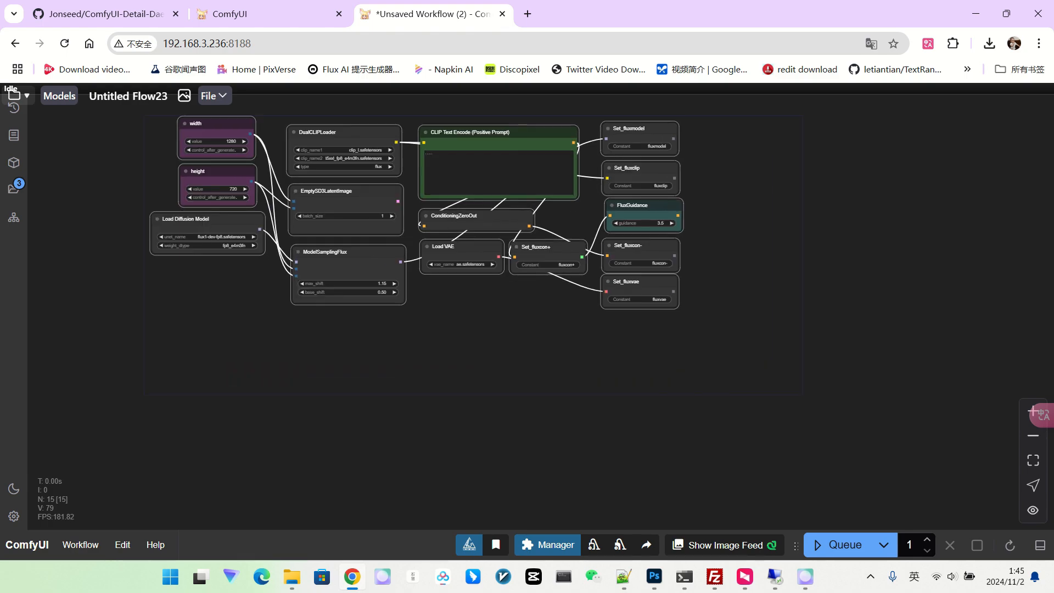
pyautogui.scroll(3, 378, 220)
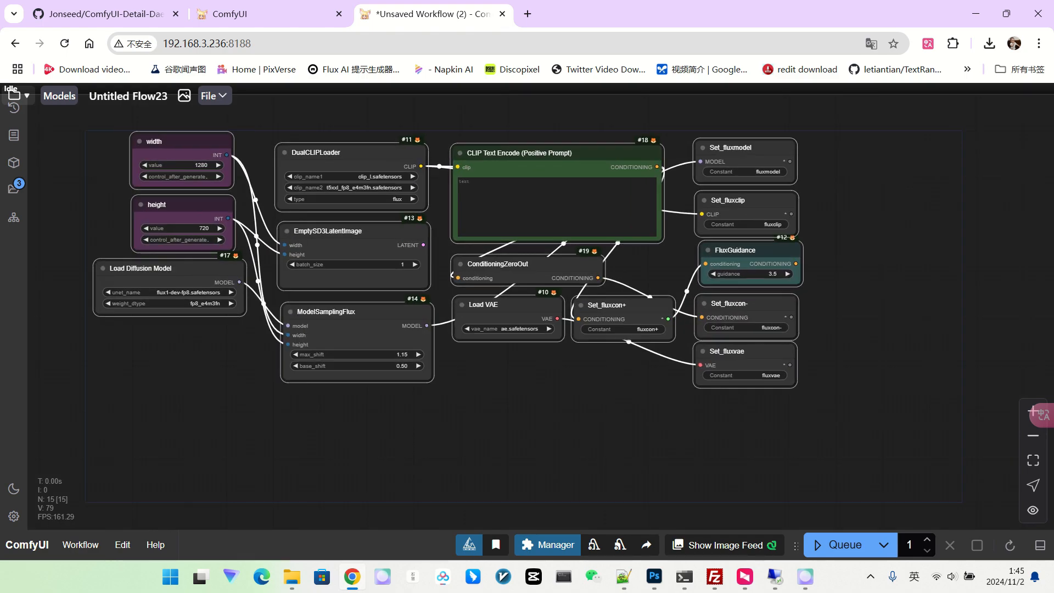
pyautogui.moveTo(378, 220); pyautogui.dragTo(427, 228)
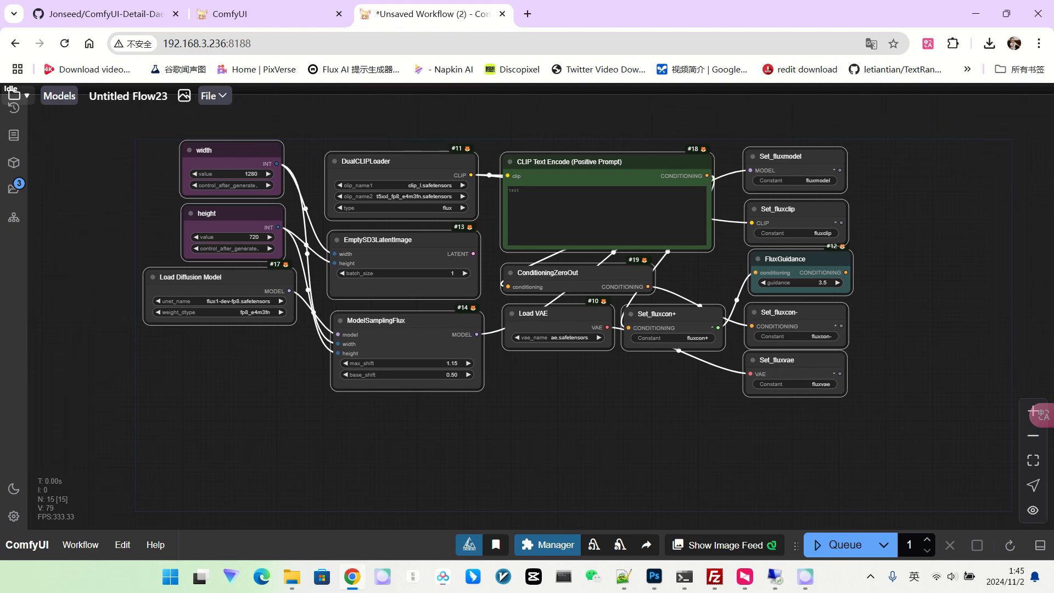
pyautogui.scroll(7, 190, 308)
pyautogui.scroll(-4, 189, 308)
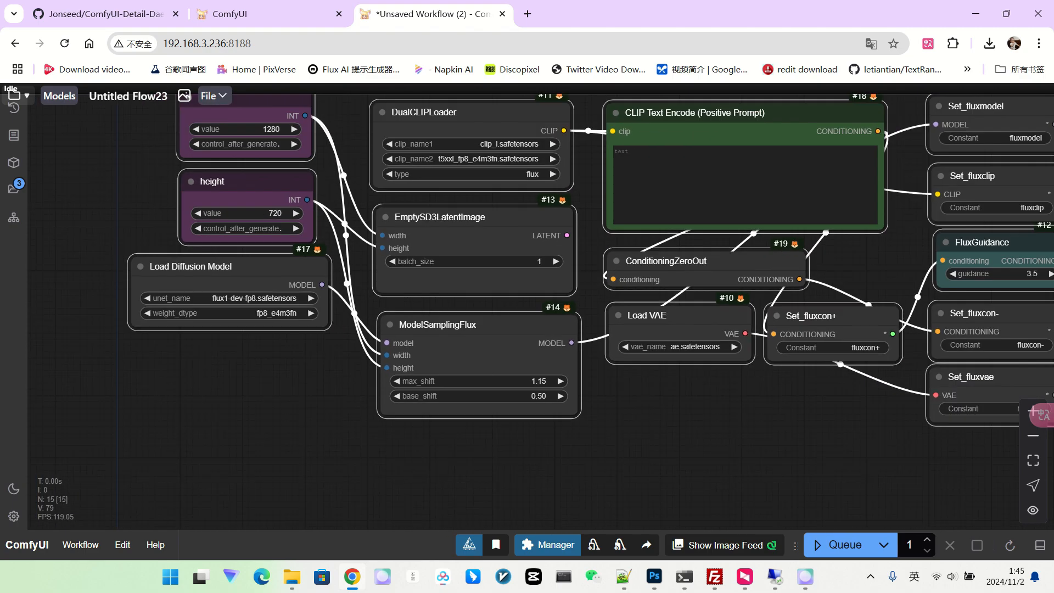
# Set the width node's value to 720 and the height node's value to 1280
pyautogui.moveTo(341, 134); pyautogui.dragTo(342, 171)
pyautogui.scroll(2, 287, 167)
pyautogui.click(253, 165)
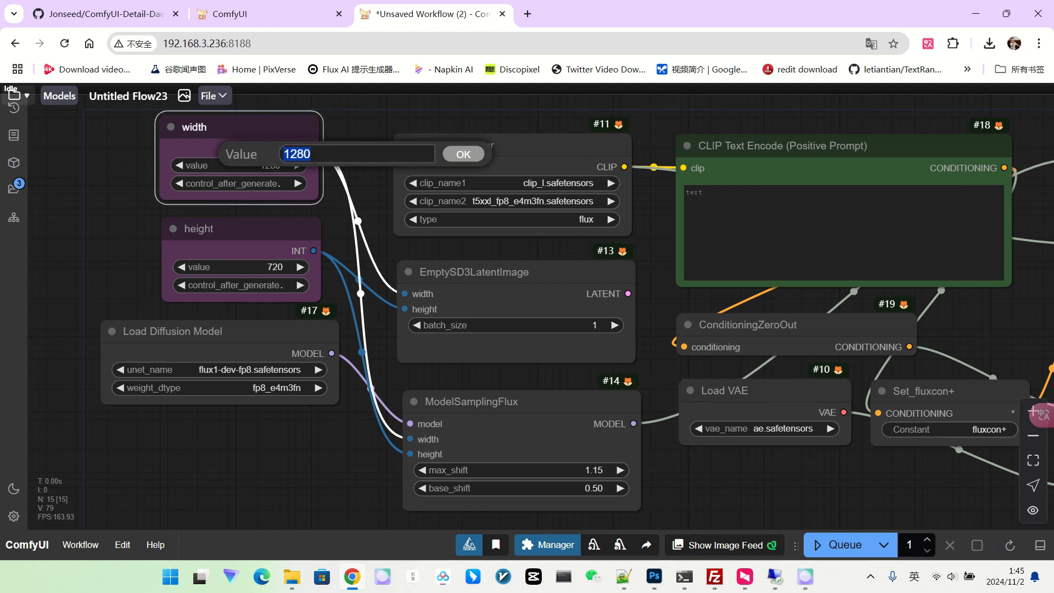
pyautogui.write('720')
pyautogui.press('Return')
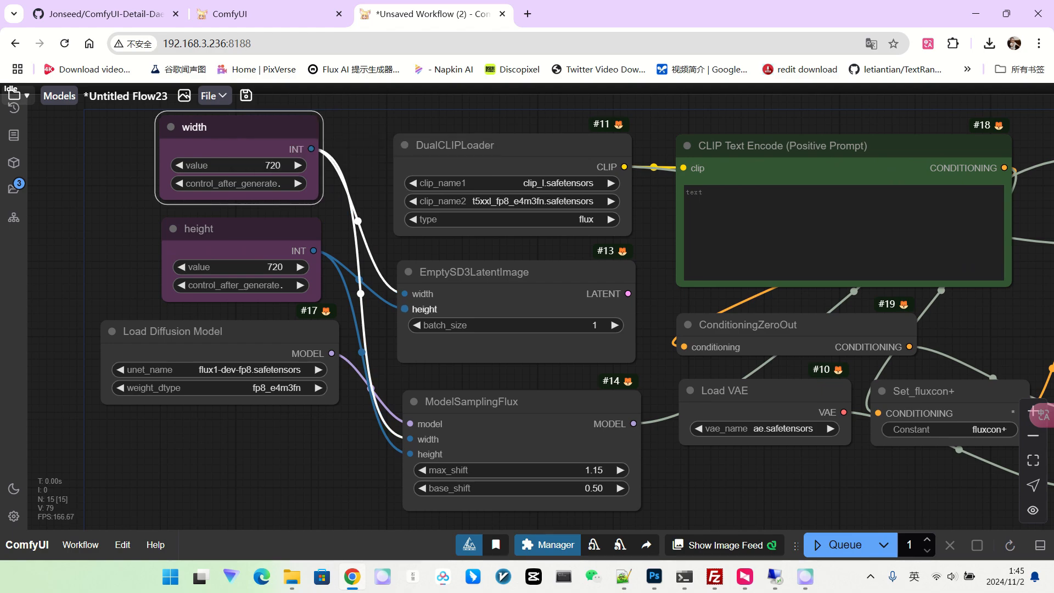
pyautogui.click(260, 267)
pyautogui.write('18')
pyautogui.press('BackSpace')
pyautogui.write('280')
pyautogui.press('Return')
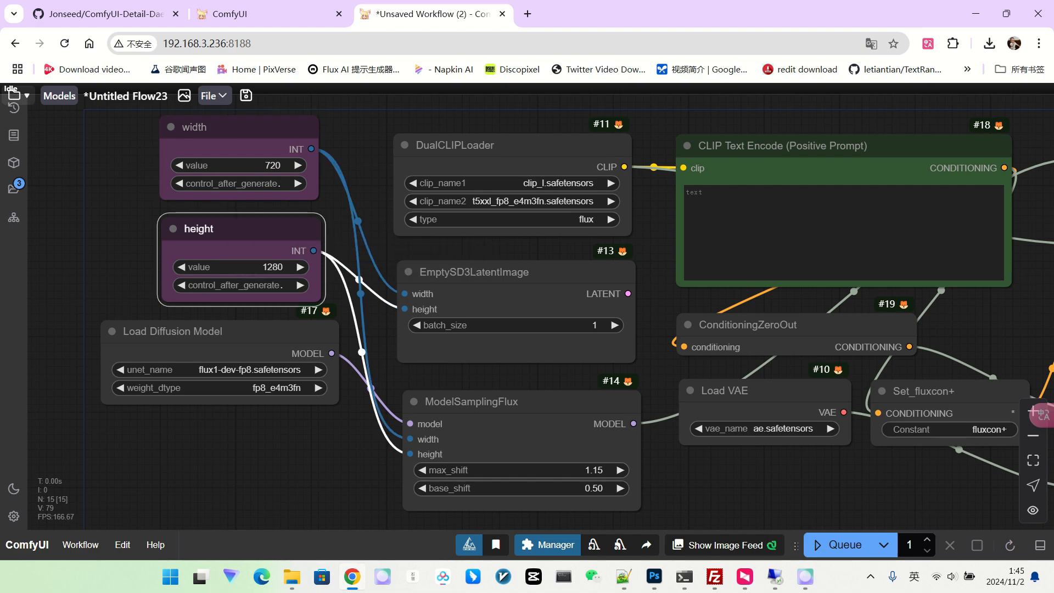
# Add a KSampler node in the empty area beside the Set nodes of the Flux template
pyautogui.scroll(-2, 385, 112)
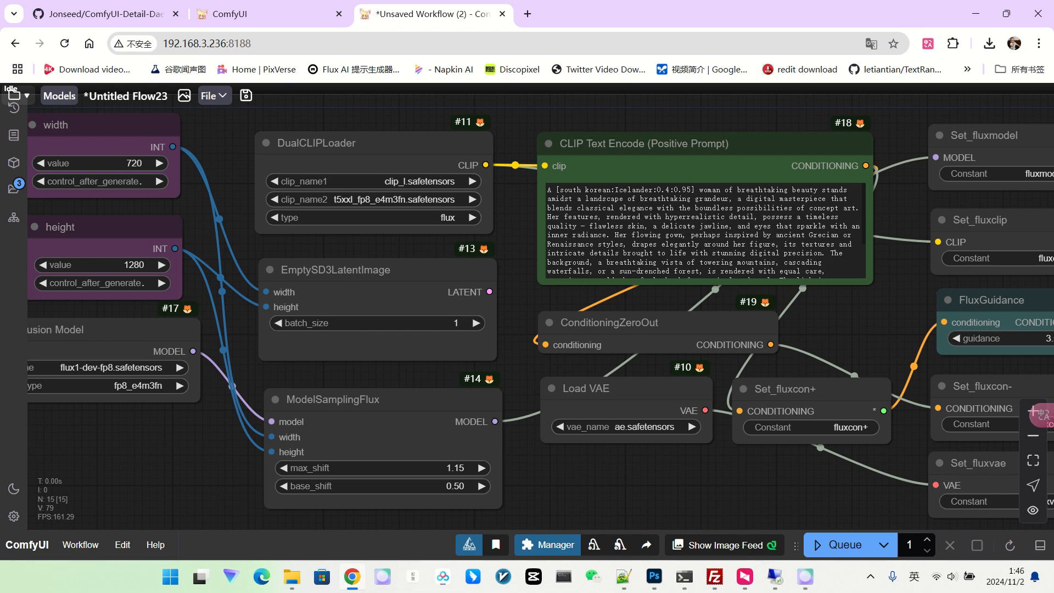
pyautogui.scroll(-3, 515, 197)
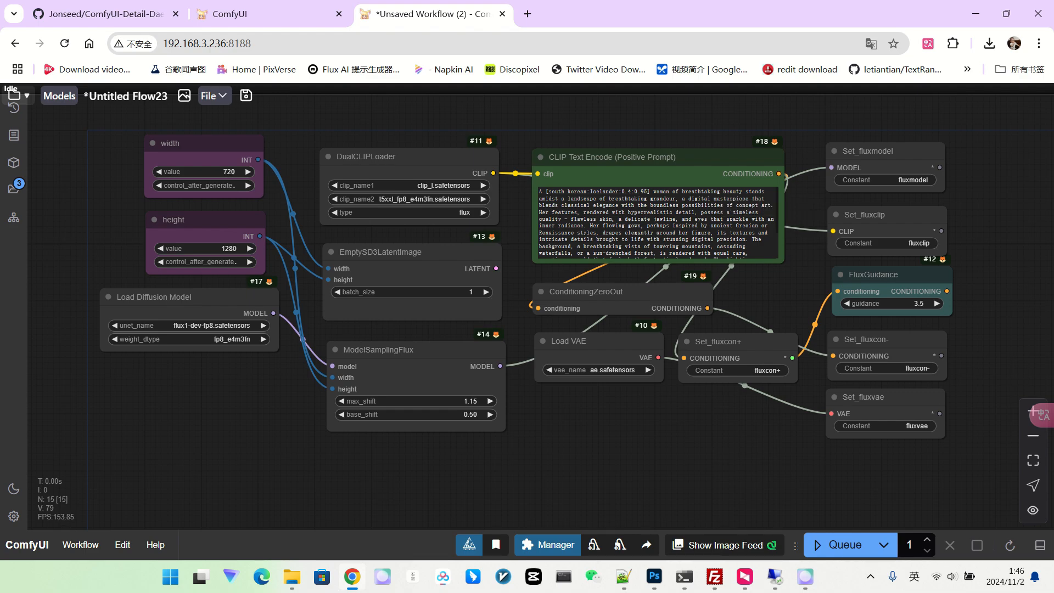
pyautogui.moveTo(758, 456); pyautogui.dragTo(538, 456)
pyautogui.doubleClick(692, 264)
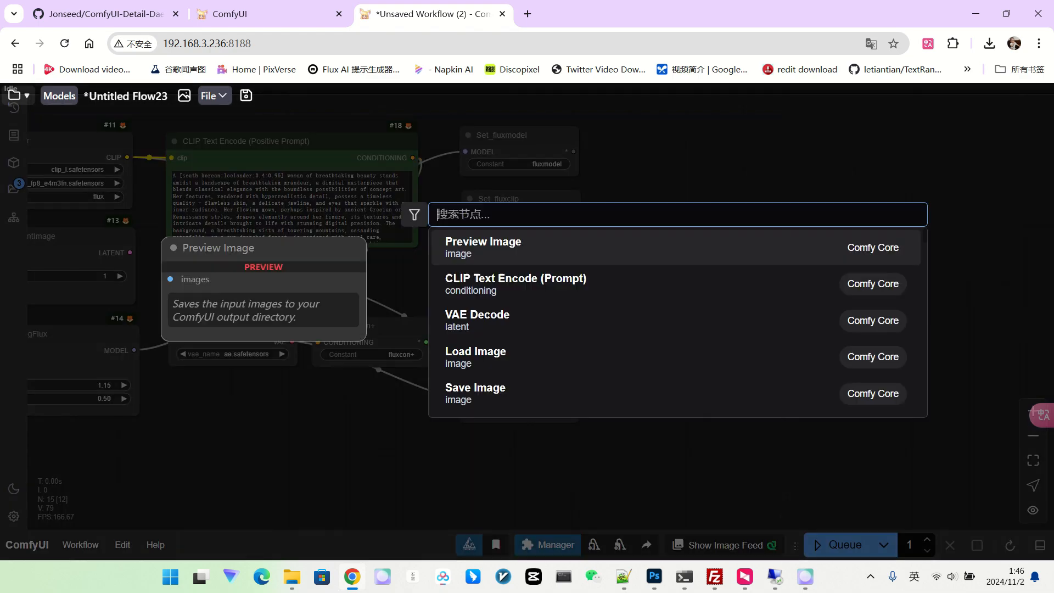
pyautogui.write('ksam')
pyautogui.press('Return')
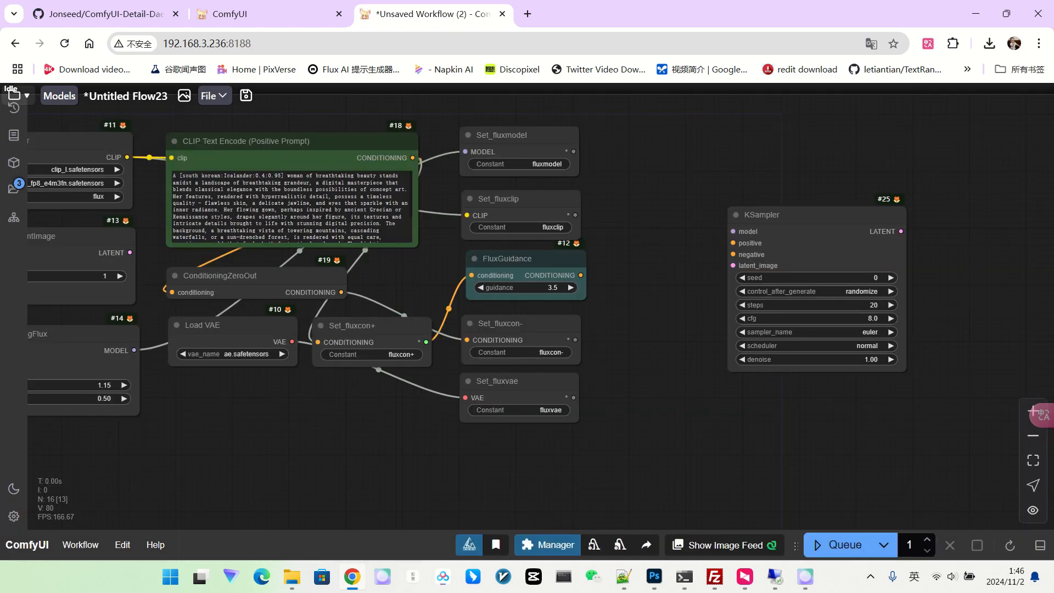
# Wire the KSampler's model to Set_fluxmodel, positive to FluxGuidance, negative to Set_fluxcon- and latent_image to EmptySD3LatentImage
pyautogui.moveTo(573, 152); pyautogui.dragTo(581, 275)
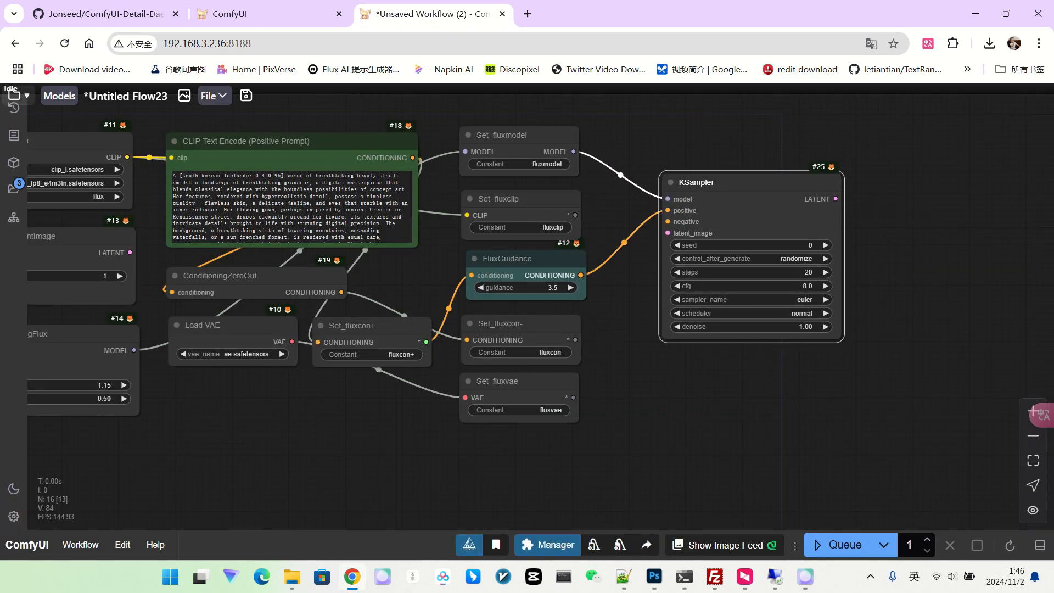
pyautogui.moveTo(668, 233); pyautogui.dragTo(577, 342)
pyautogui.moveTo(667, 222); pyautogui.dragTo(677, 363)
pyautogui.moveTo(668, 232); pyautogui.dragTo(131, 252)
# Add a VAE Decode node fed by the KSampler latent and Set_fluxvae, and attach a Save Image node to its output
pyautogui.moveTo(709, 384); pyautogui.dragTo(456, 384)
pyautogui.moveTo(456, 183); pyautogui.dragTo(394, 186)
pyautogui.click(591, 263)
pyautogui.moveTo(522, 201); pyautogui.dragTo(320, 397)
pyautogui.scroll(-1, 642, 309)
pyautogui.moveTo(676, 203); pyautogui.dragTo(704, 181)
pyautogui.click(721, 303)
# Set the KSampler's steps to 25 and its cfg to 1
pyautogui.scroll(11, 426, 296)
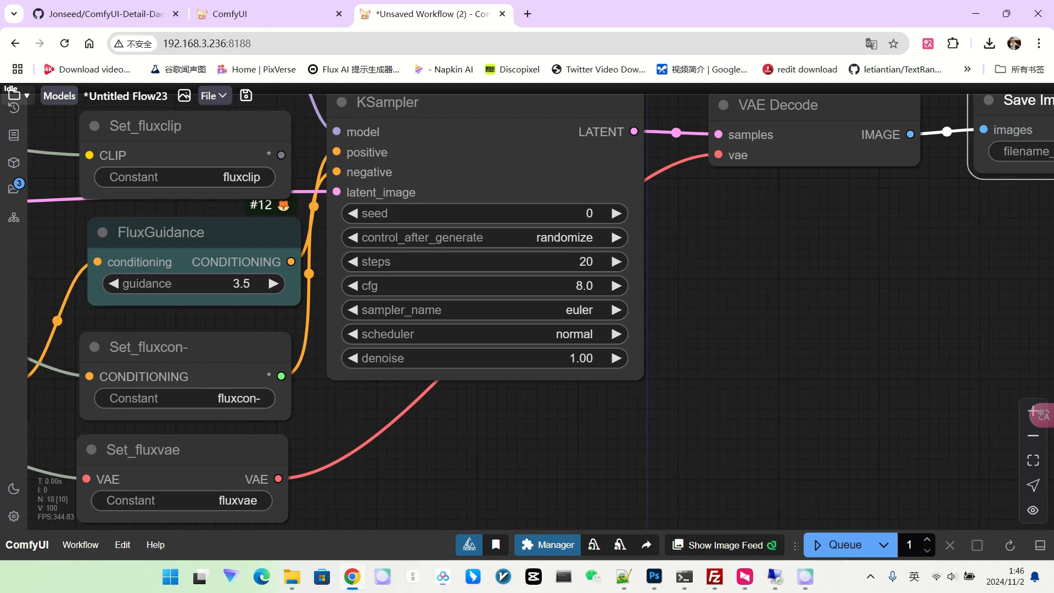
pyautogui.click(588, 246)
pyautogui.write('25')
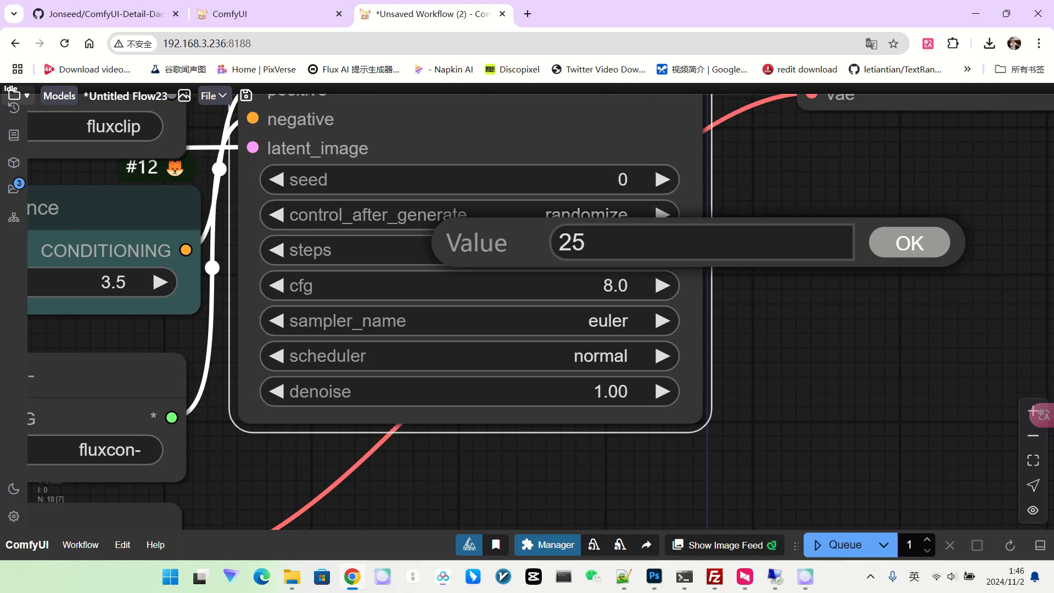
pyautogui.press('Return')
pyautogui.click(582, 286)
pyautogui.write('1')
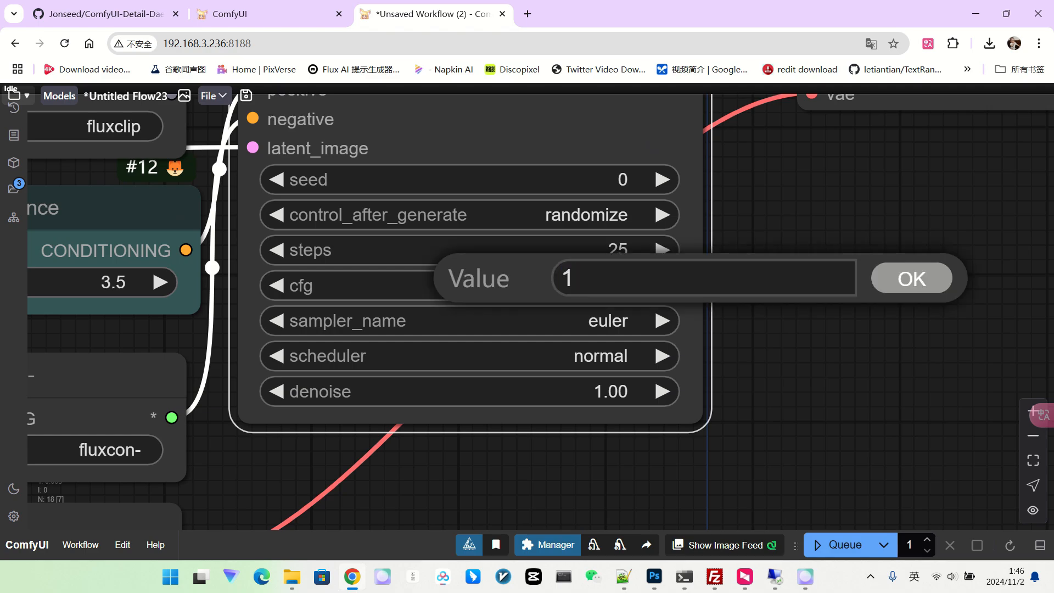
pyautogui.press('Return')
# Add a LoraLoaderModelOnly node below the Load Diffusion Model node
pyautogui.scroll(-6, 705, 432)
pyautogui.moveTo(614, 475); pyautogui.dragTo(858, 370)
pyautogui.scroll(-4, 858, 371)
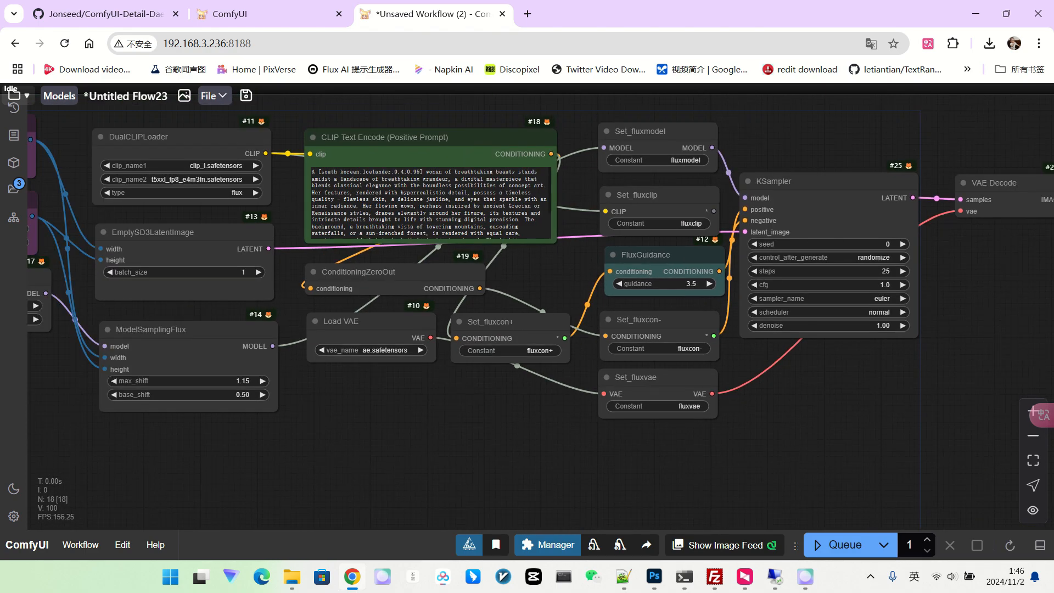
pyautogui.moveTo(137, 439); pyautogui.dragTo(493, 415)
pyautogui.scroll(3, 345, 362)
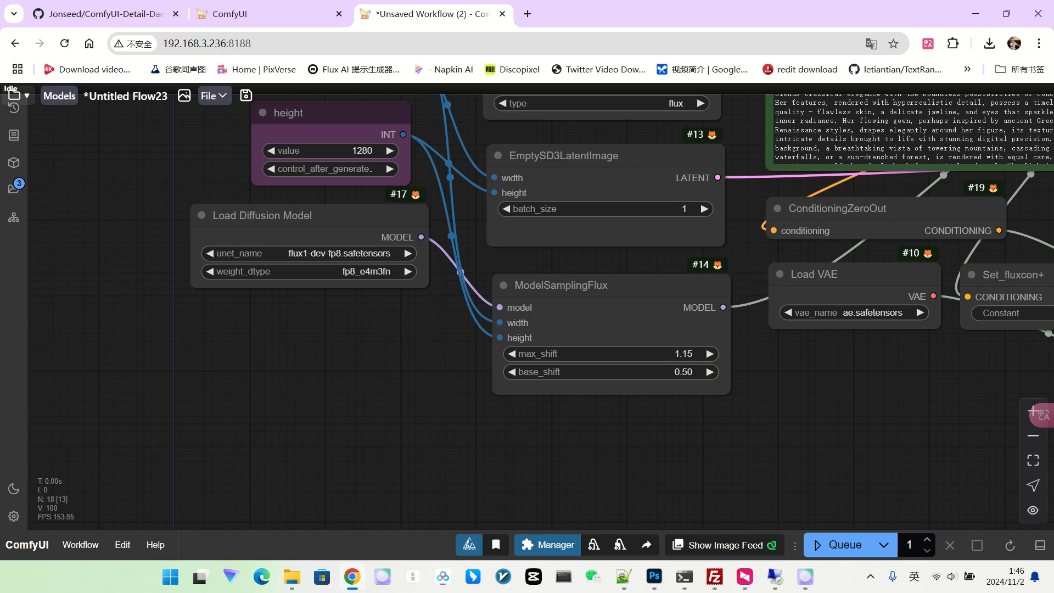
pyautogui.rightClick(334, 362)
pyautogui.doubleClick(299, 365)
pyautogui.write('lora')
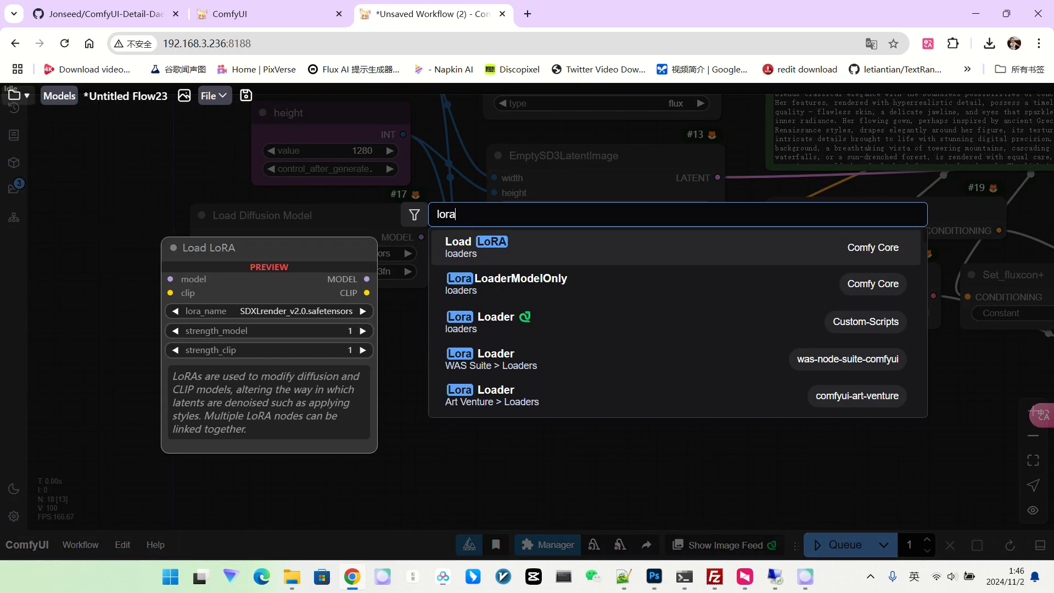
pyautogui.click(476, 283)
# Load the Flux_小红书真实风格 LoRA at strength 0.8 and wire its loader between Load Diffusion Model and ModelSamplingFlux
pyautogui.scroll(3, 364, 358)
pyautogui.click(371, 413)
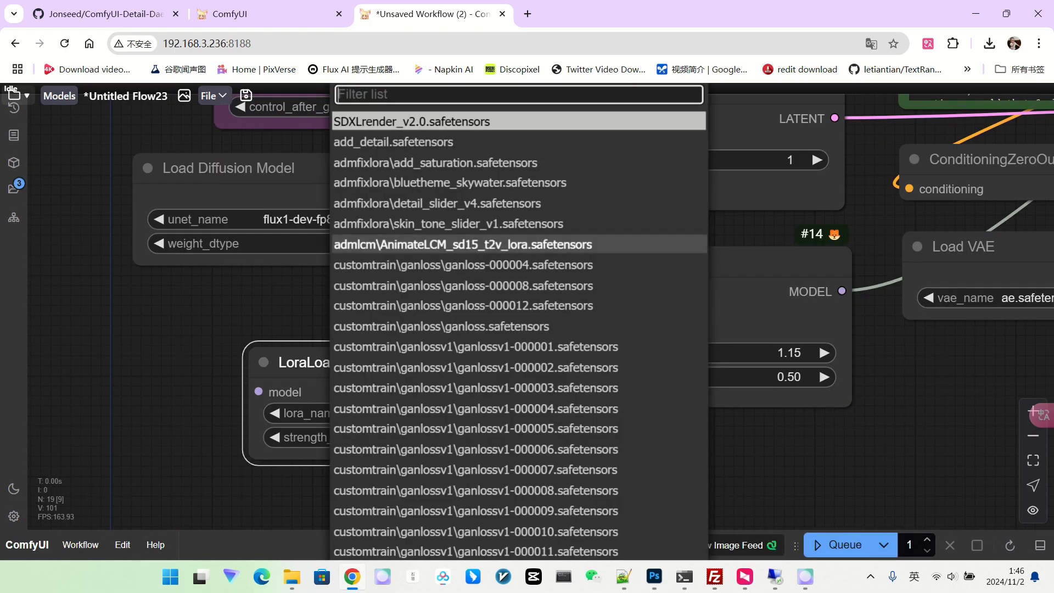
pyautogui.write('flu')
pyautogui.click(451, 337)
pyautogui.click(467, 436)
pyautogui.write('0.8')
pyautogui.press('Return')
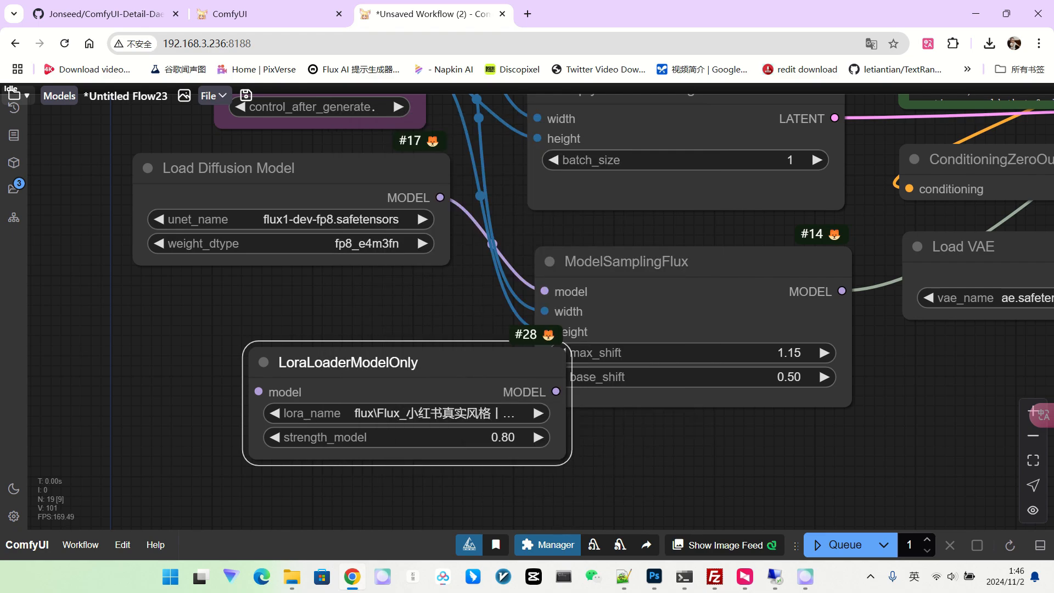
pyautogui.moveTo(440, 197); pyautogui.dragTo(259, 391)
pyautogui.moveTo(556, 391); pyautogui.dragTo(545, 292)
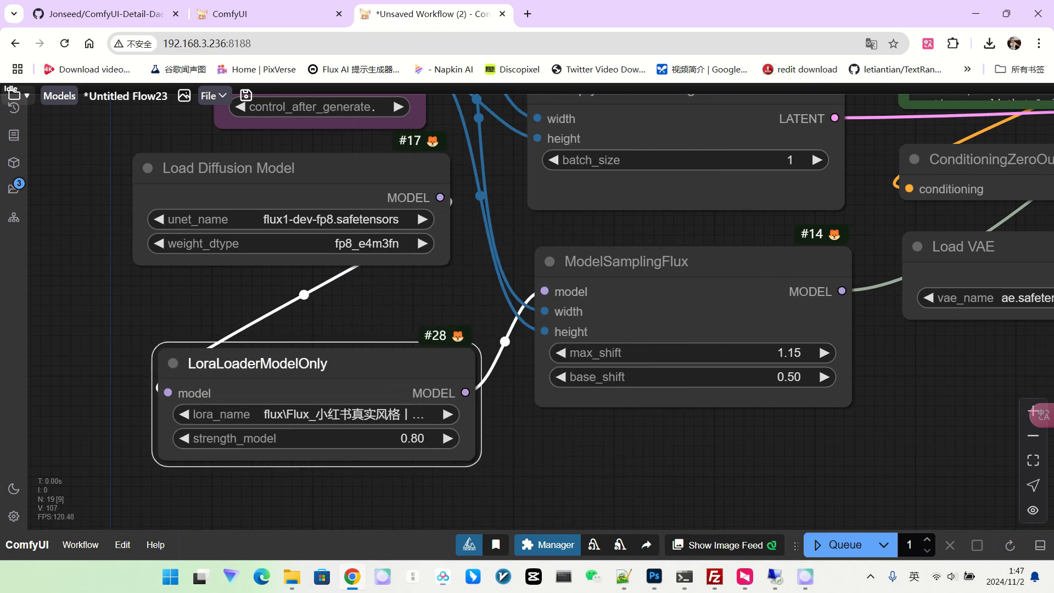
# Set the KSampler's sampler_name to deis and its scheduler to beta
pyautogui.scroll(-4, 632, 439)
pyautogui.moveTo(632, 439); pyautogui.dragTo(176, 436)
pyautogui.moveTo(923, 356); pyautogui.dragTo(236, 384)
pyautogui.scroll(4, 236, 385)
pyautogui.click(407, 265)
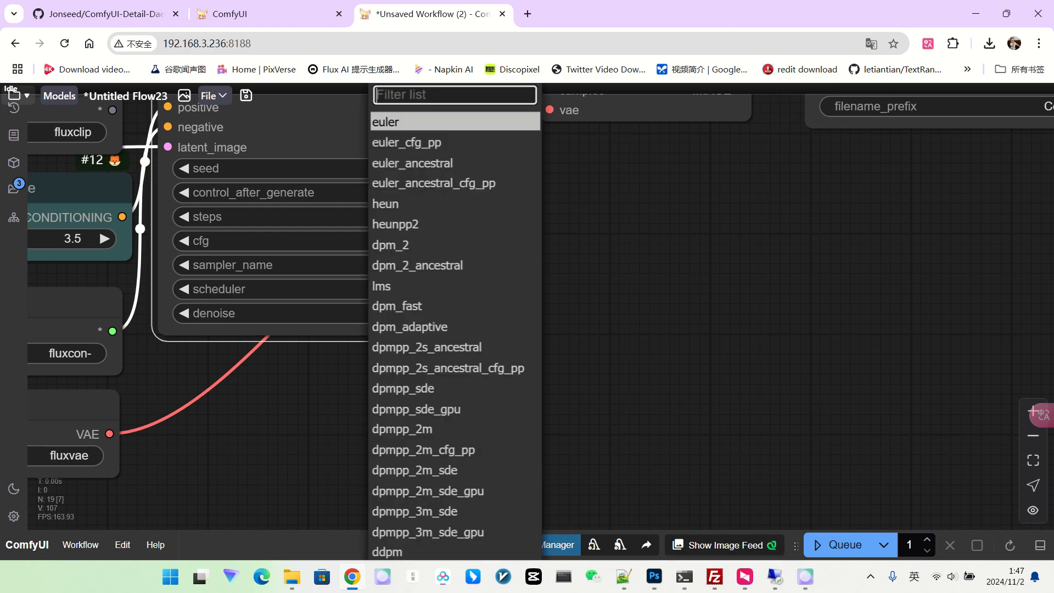
pyautogui.scroll(-3, 418, 484)
pyautogui.scroll(-1, 418, 484)
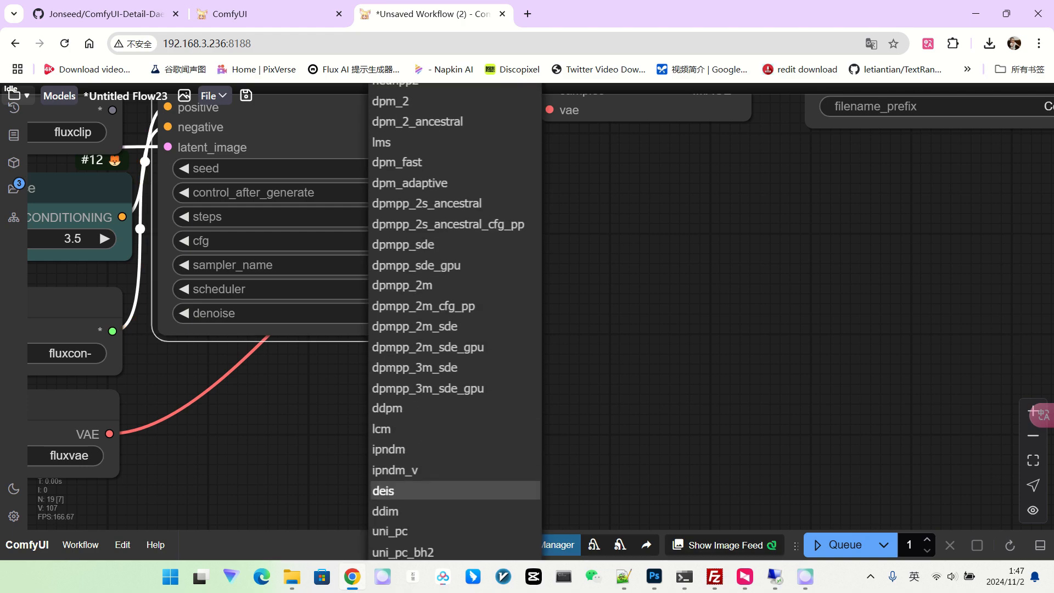
pyautogui.click(406, 490)
pyautogui.scroll(-9, 554, 365)
pyautogui.moveTo(554, 365); pyautogui.dragTo(783, 331)
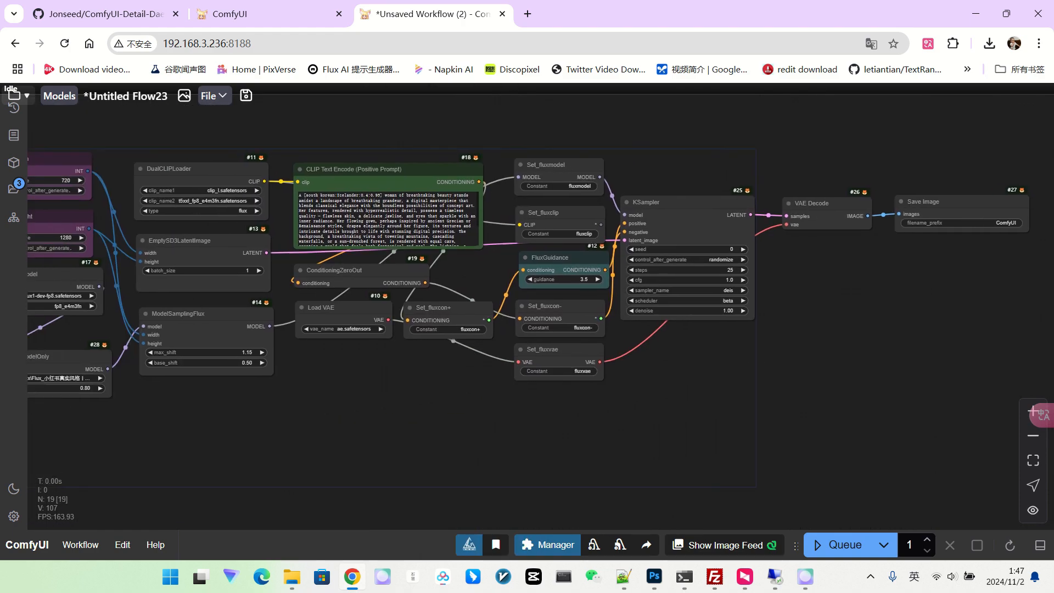
# Examine the first image generated by the Flux workflow in the Save Image node alongside the whole graph
pyautogui.scroll(-3, 829, 334)
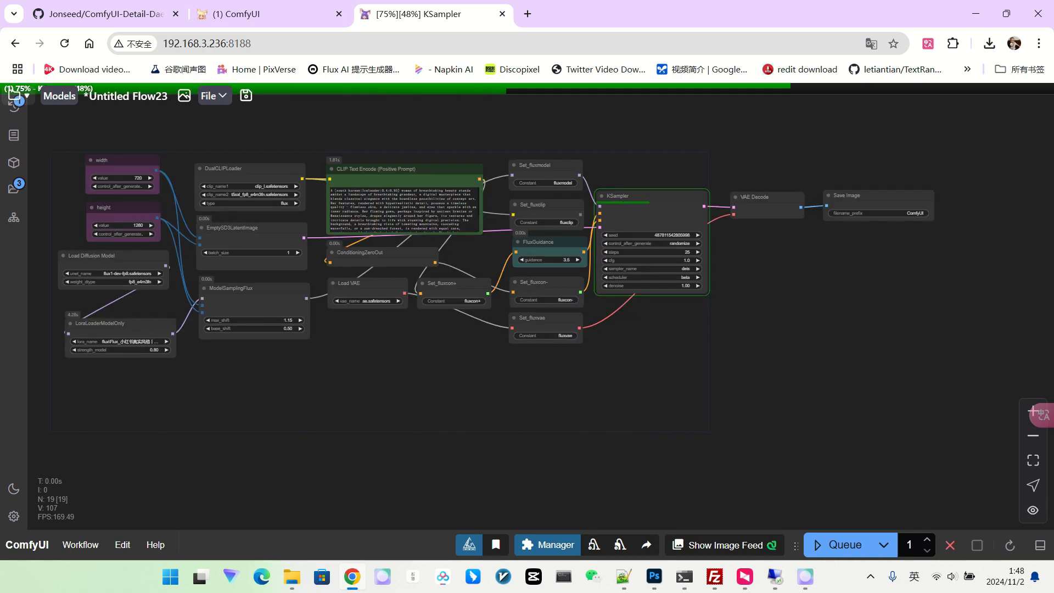
pyautogui.moveTo(933, 296); pyautogui.dragTo(952, 425)
pyautogui.scroll(6, 945, 365)
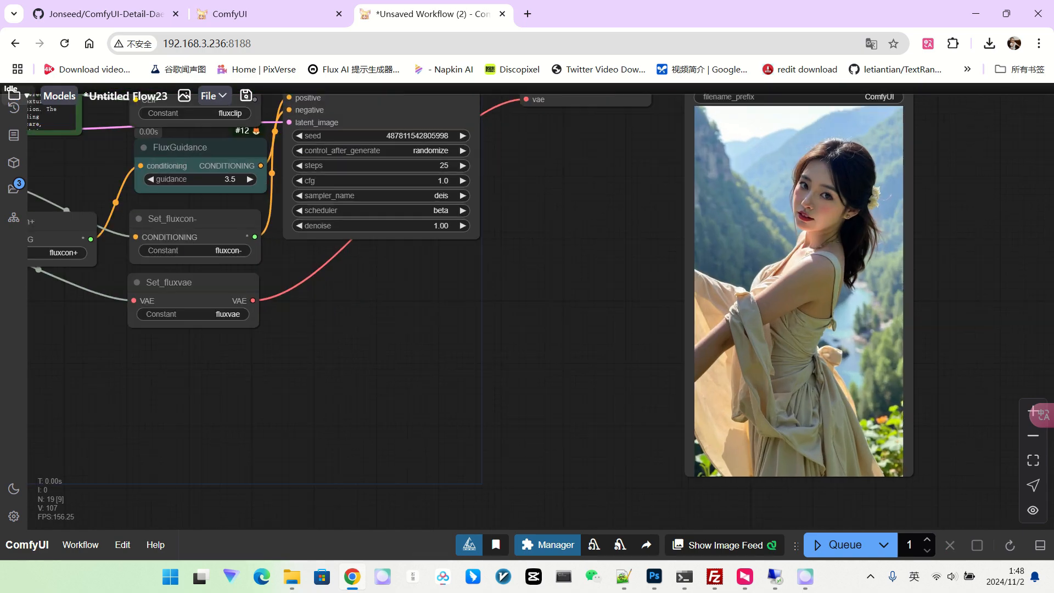
pyautogui.scroll(-5, 901, 362)
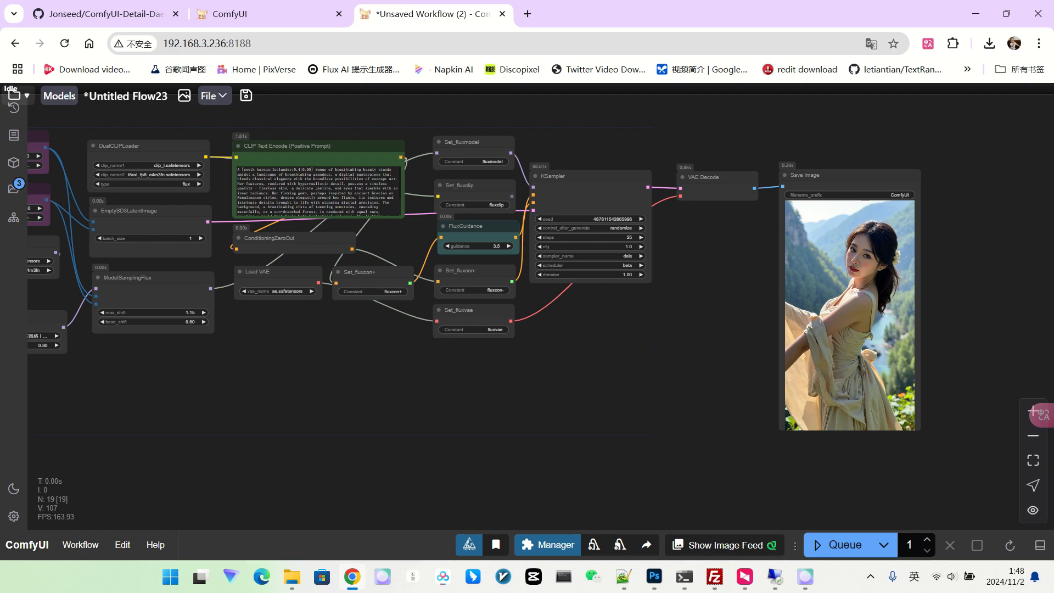
pyautogui.scroll(2, 920, 278)
pyautogui.scroll(-3, 700, 310)
pyautogui.moveTo(700, 310); pyautogui.dragTo(779, 305)
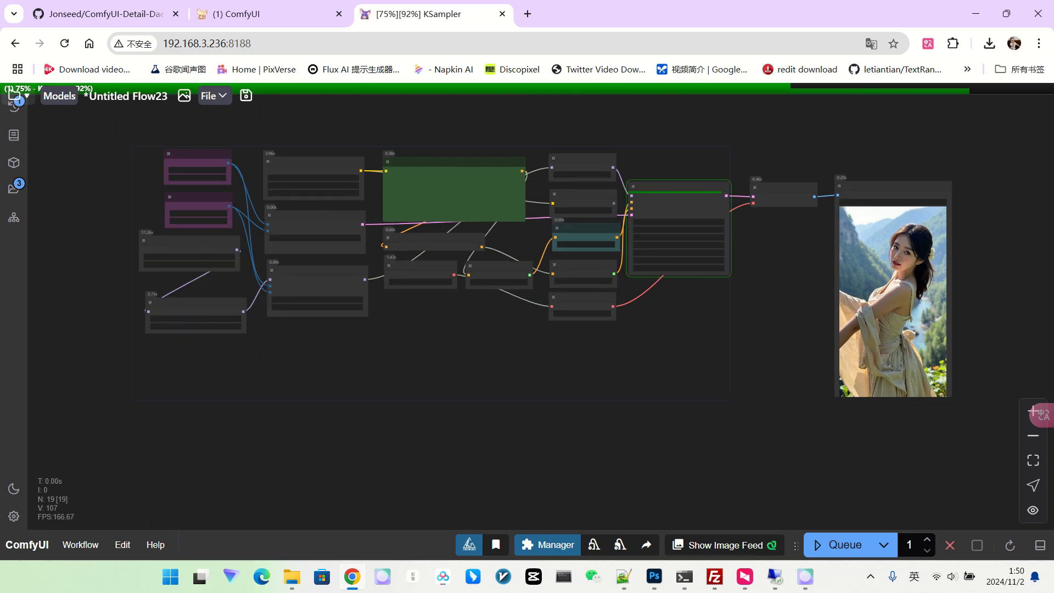
# Inspect the details of the fixed-seed image in the Save Image node up close
pyautogui.scroll(7, 967, 306)
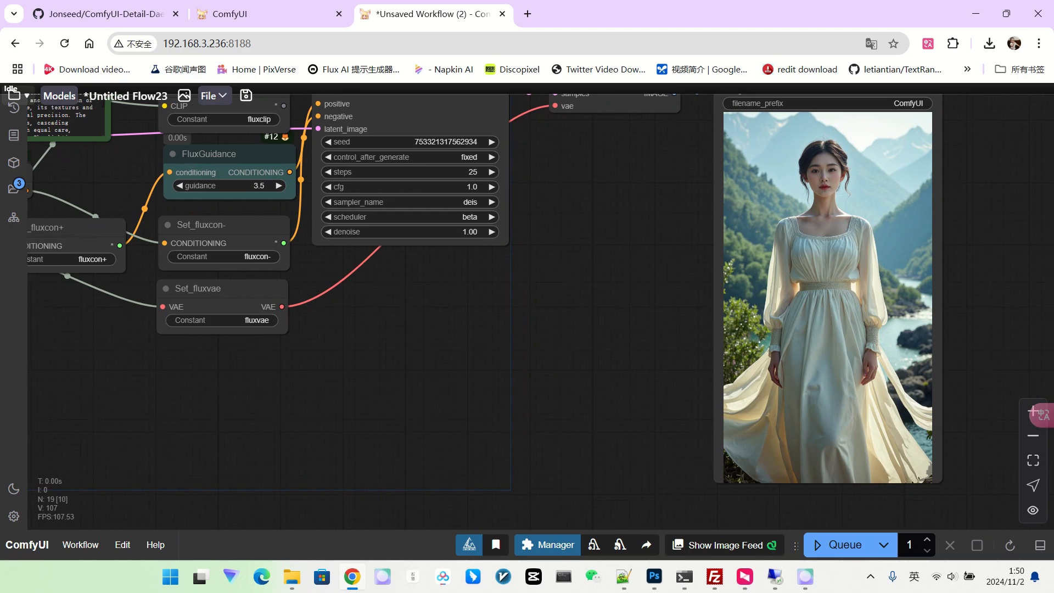
pyautogui.moveTo(966, 306); pyautogui.dragTo(889, 314)
pyautogui.scroll(3, 800, 314)
pyautogui.scroll(-3, 806, 279)
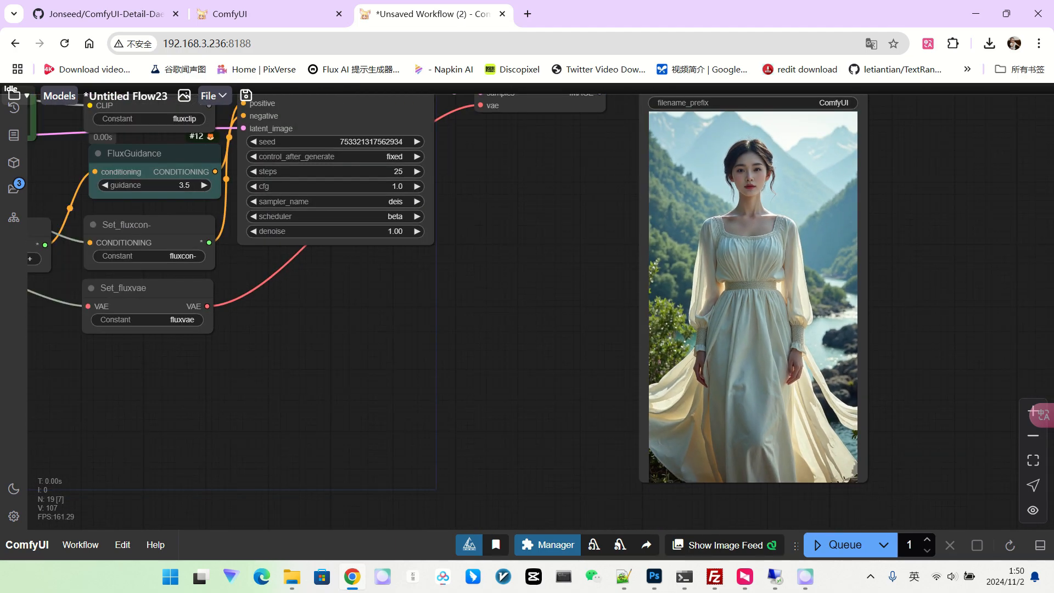
pyautogui.scroll(2, 810, 263)
pyautogui.scroll(-2, 773, 214)
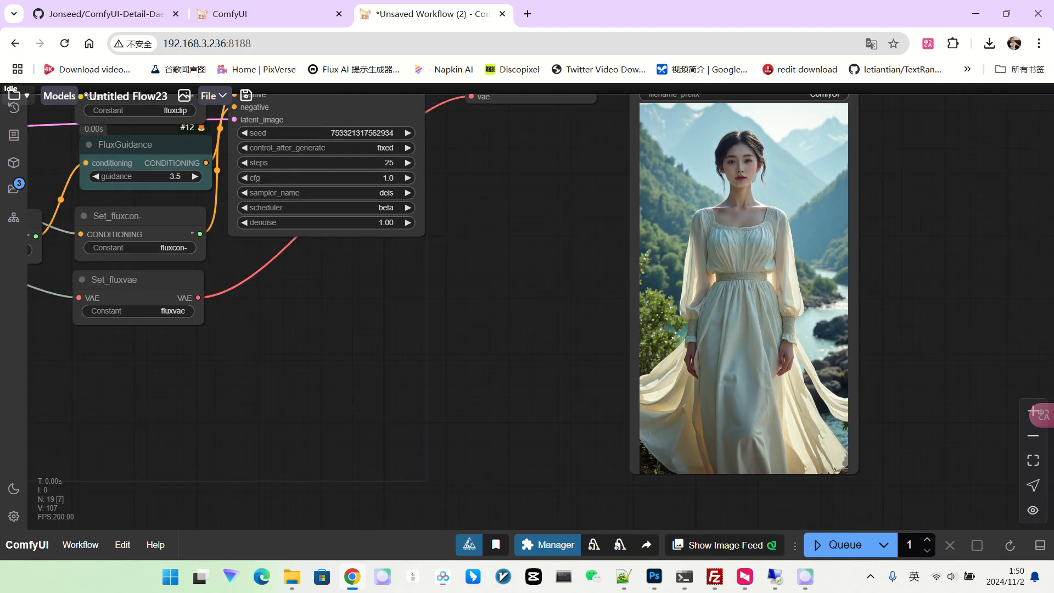
# Examine the KSampler's settings and connections in the graph alongside the generated image
pyautogui.scroll(1, 799, 239)
pyautogui.scroll(-5, 691, 243)
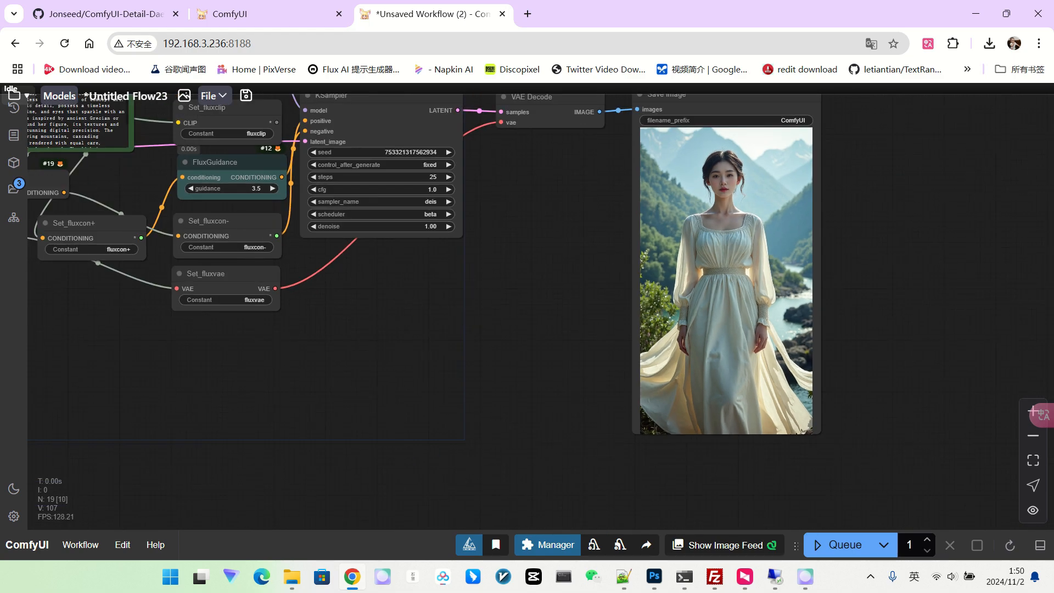
pyautogui.moveTo(577, 285); pyautogui.dragTo(684, 285)
pyautogui.scroll(-3, 472, 247)
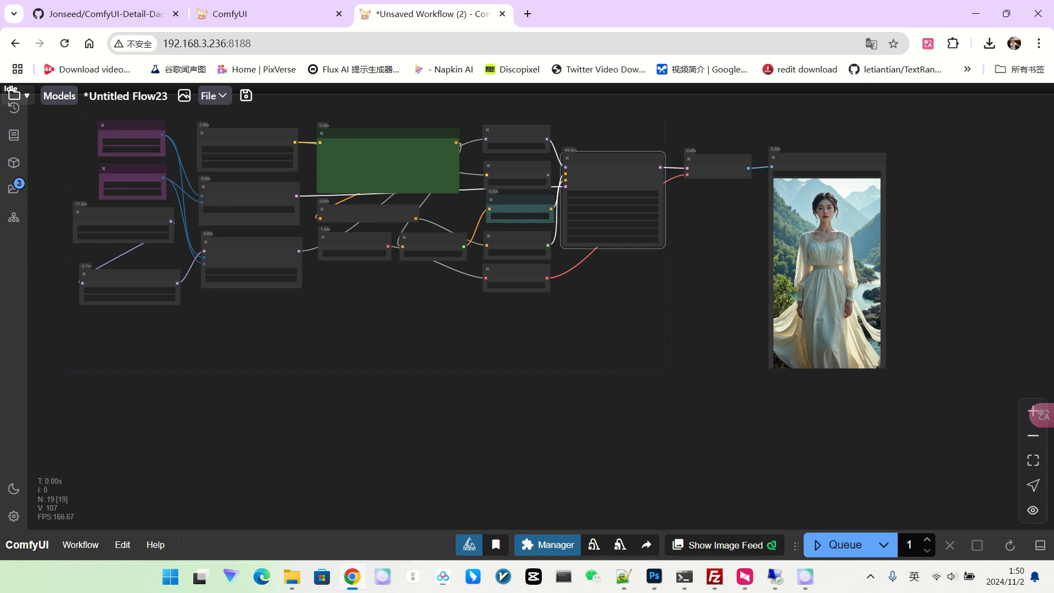
pyautogui.scroll(3, 527, 248)
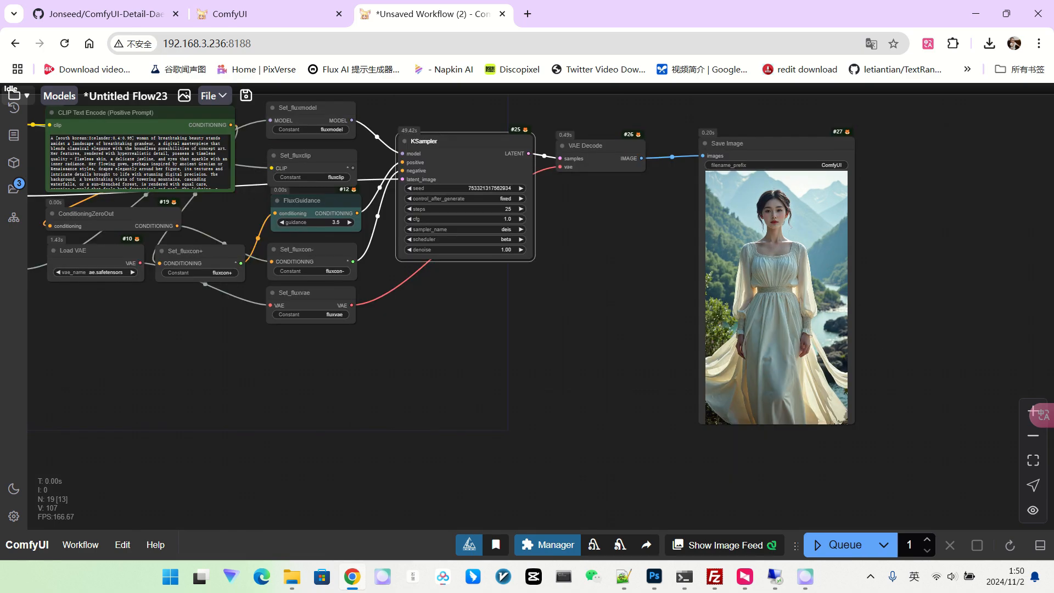
pyautogui.scroll(2, 827, 317)
pyautogui.moveTo(527, 302); pyautogui.dragTo(699, 358)
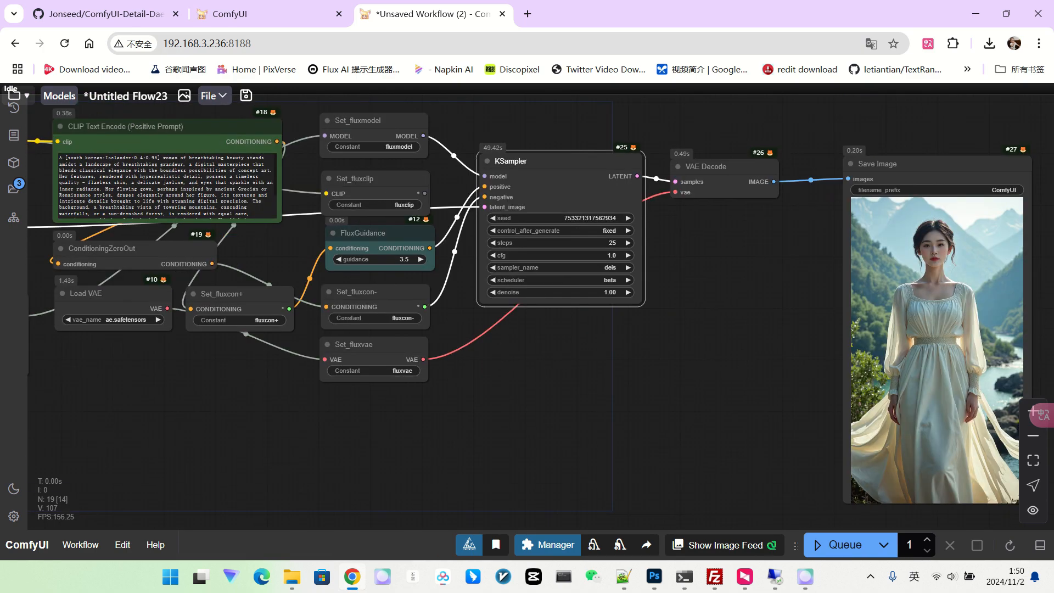
pyautogui.scroll(4, 393, 174)
pyautogui.scroll(-2, 393, 174)
pyautogui.scroll(-1, 414, 180)
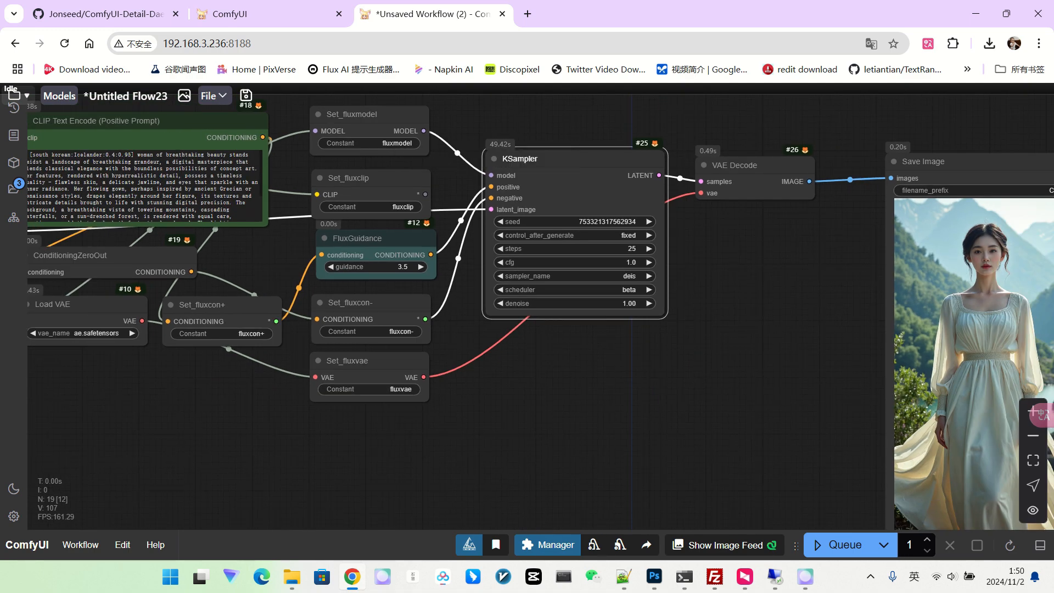
pyautogui.moveTo(648, 379); pyautogui.dragTo(581, 350)
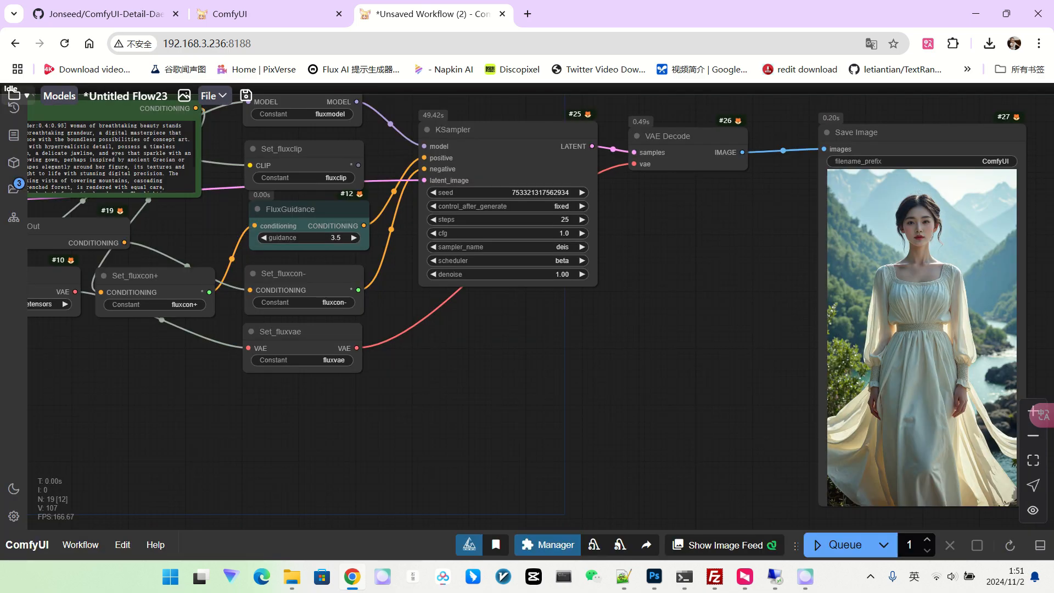
# Add a SamplerCustom node directly below the KSampler
pyautogui.doubleClick(615, 357)
pyautogui.write('sampler')
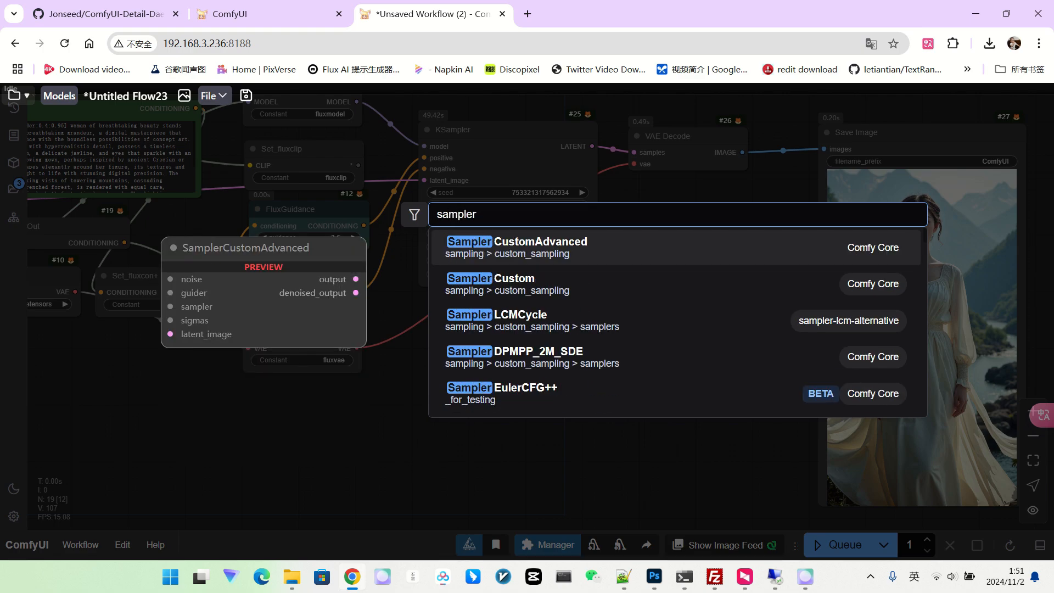
pyautogui.click(486, 291)
pyautogui.moveTo(596, 334); pyautogui.dragTo(556, 313)
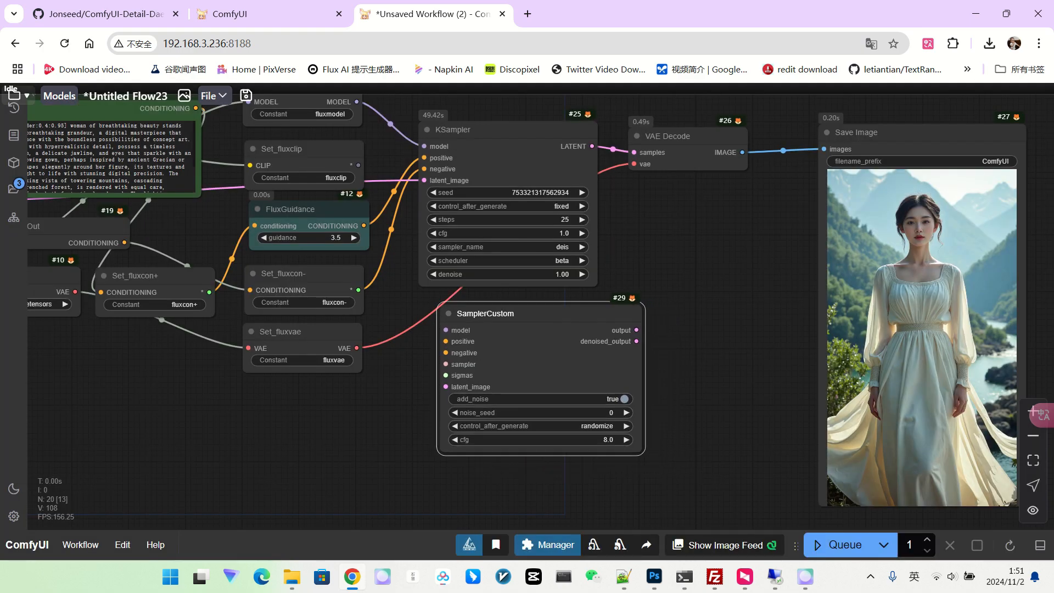
pyautogui.scroll(3, 651, 305)
pyautogui.moveTo(651, 305); pyautogui.dragTo(638, 342)
pyautogui.scroll(-1, 553, 239)
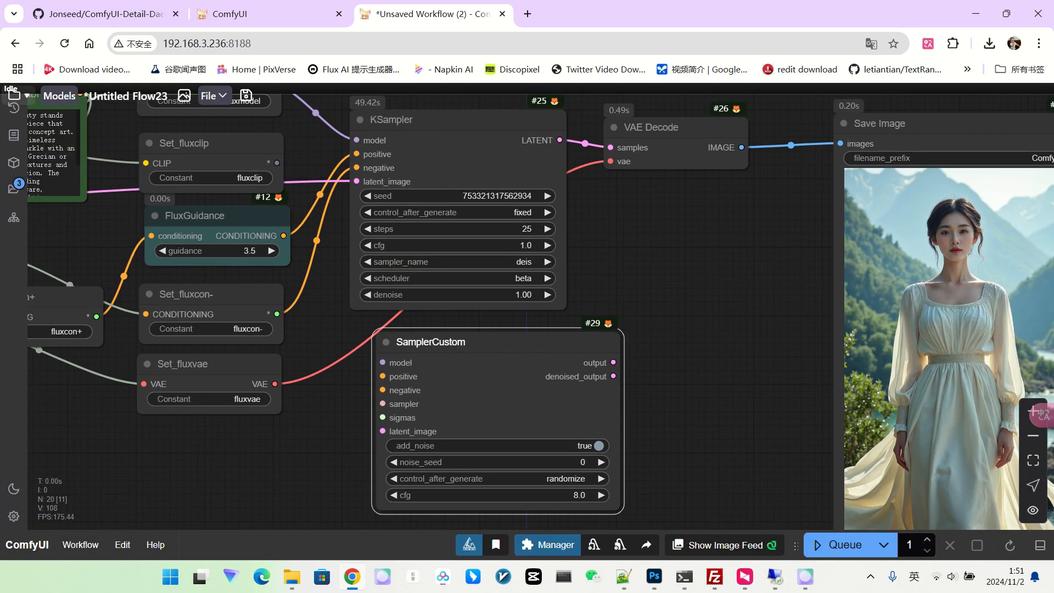
# Rewire the model, positive, negative and latent_image connections from the KSampler to the SamplerCustom node
pyautogui.moveTo(357, 141); pyautogui.dragTo(383, 363)
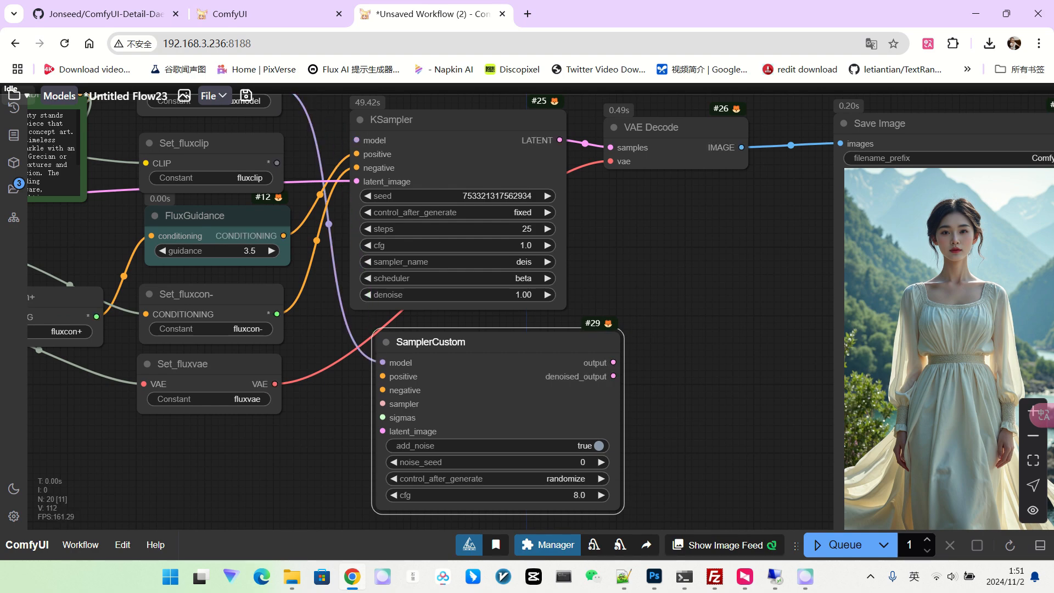
pyautogui.moveTo(284, 235); pyautogui.dragTo(383, 376)
pyautogui.moveTo(357, 168); pyautogui.dragTo(388, 432)
pyautogui.moveTo(410, 378); pyautogui.dragTo(376, 380)
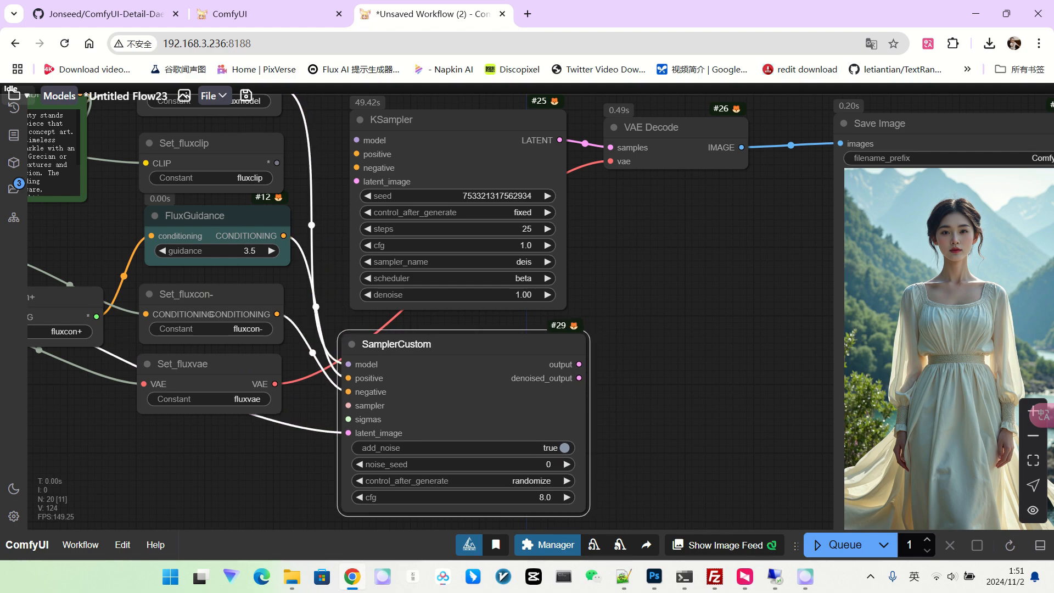
# Add a KSamplerSelect node feeding SamplerCustom's sampler input and set its sampler_name to deis
pyautogui.moveTo(318, 442); pyautogui.dragTo(346, 355)
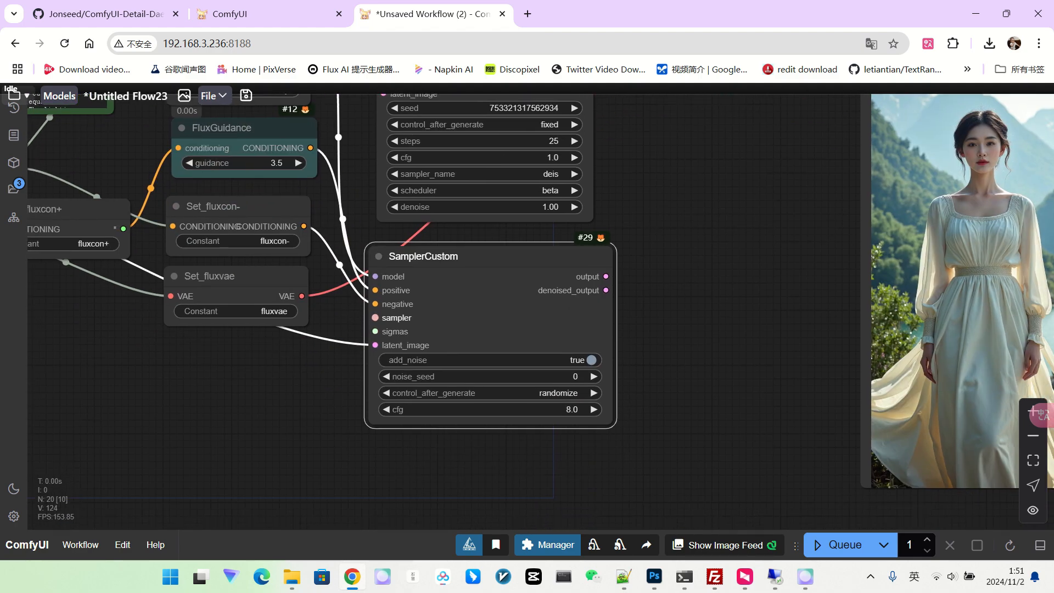
pyautogui.moveTo(375, 318); pyautogui.dragTo(237, 356)
pyautogui.click(269, 435)
pyautogui.moveTo(307, 363); pyautogui.dragTo(172, 360)
pyautogui.click(274, 395)
pyautogui.scroll(-1, 286, 501)
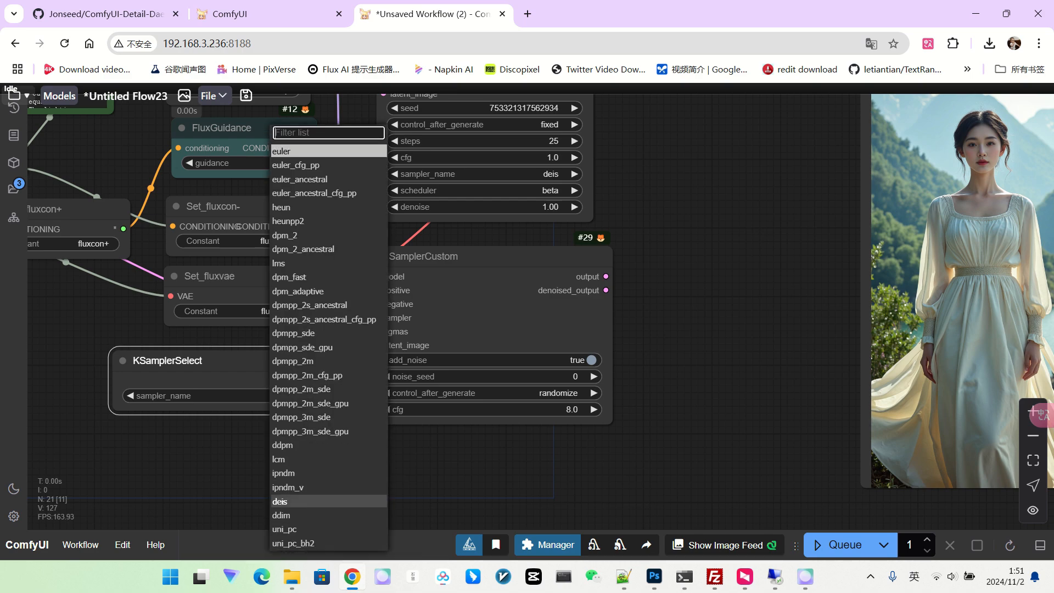
pyautogui.click(286, 499)
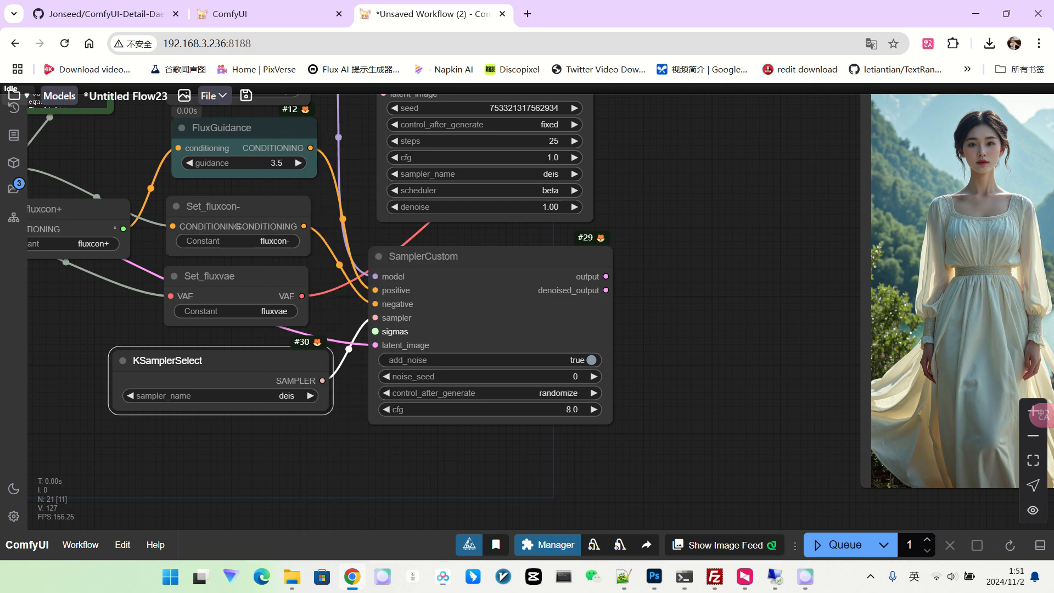
# Add a BasicScheduler node feeding SamplerCustom's sigmas input, with 25 steps and the beta scheduler
pyautogui.moveTo(375, 331); pyautogui.dragTo(155, 448)
pyautogui.click(326, 503)
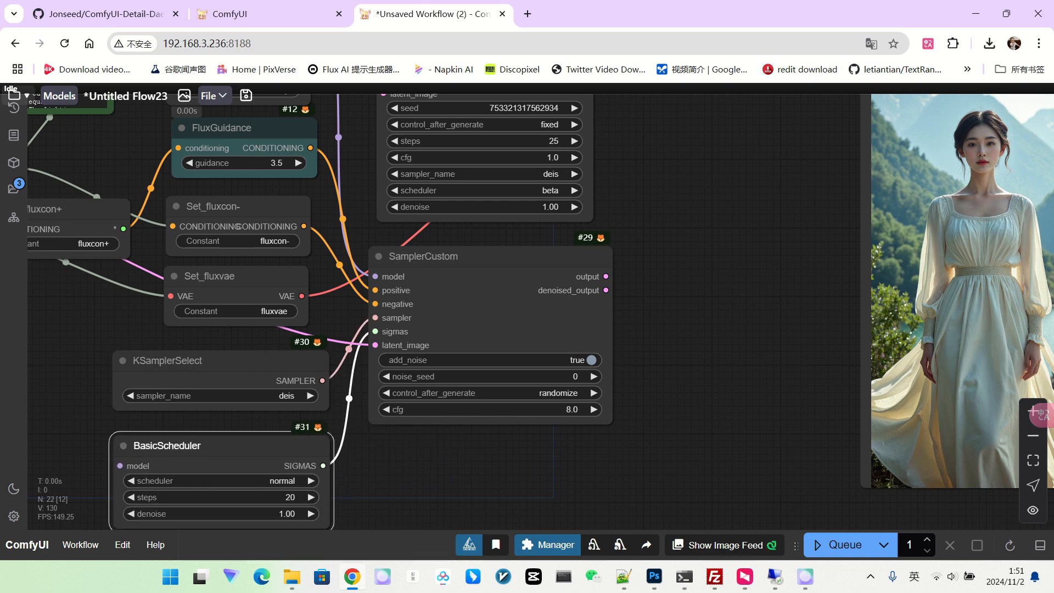
pyautogui.moveTo(365, 477); pyautogui.dragTo(390, 407)
pyautogui.scroll(4, 348, 409)
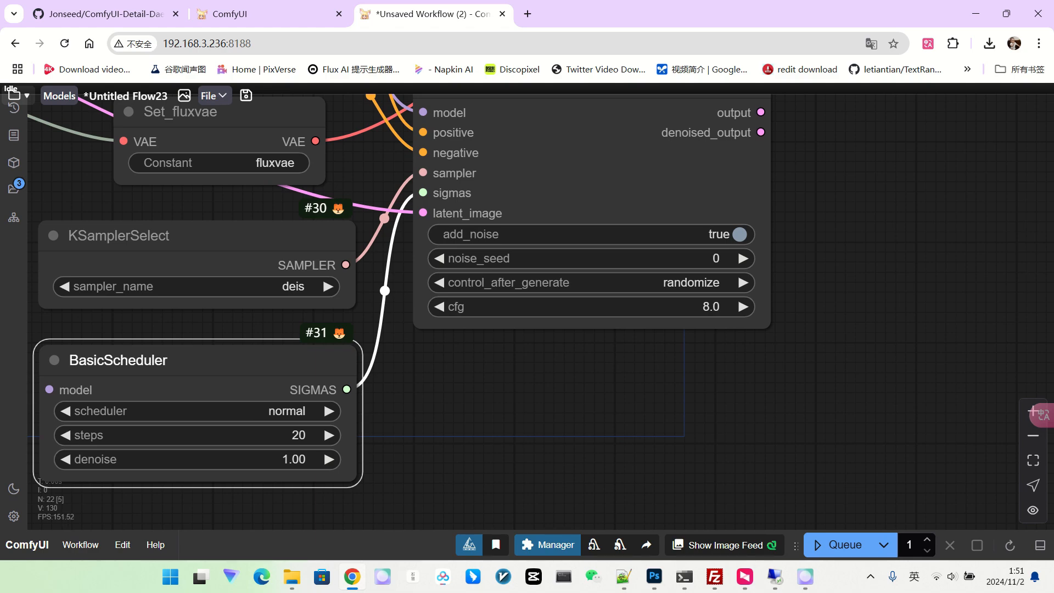
pyautogui.click(209, 435)
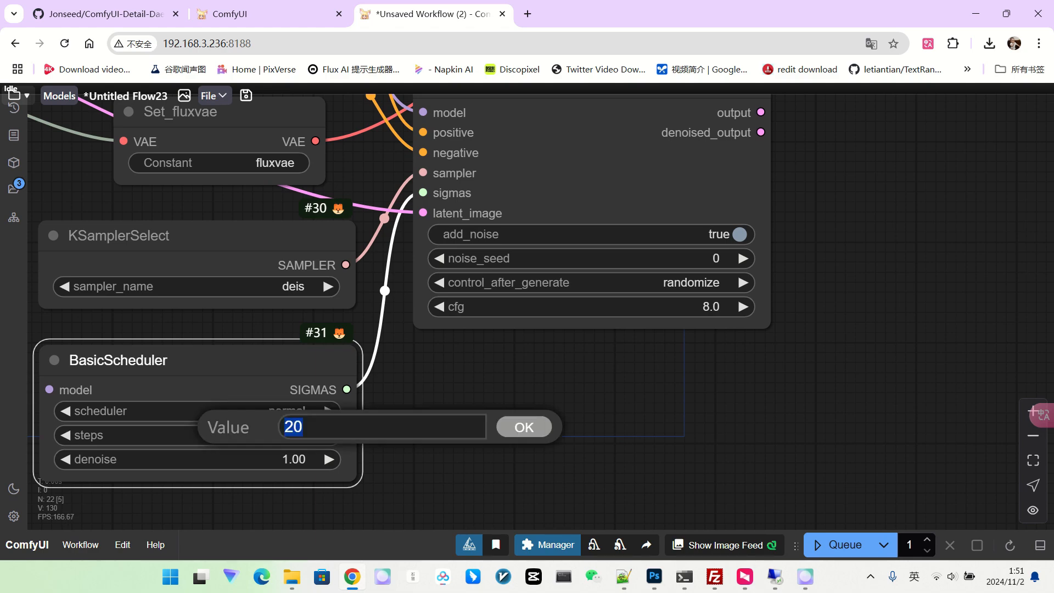
pyautogui.write('25')
pyautogui.press('Return')
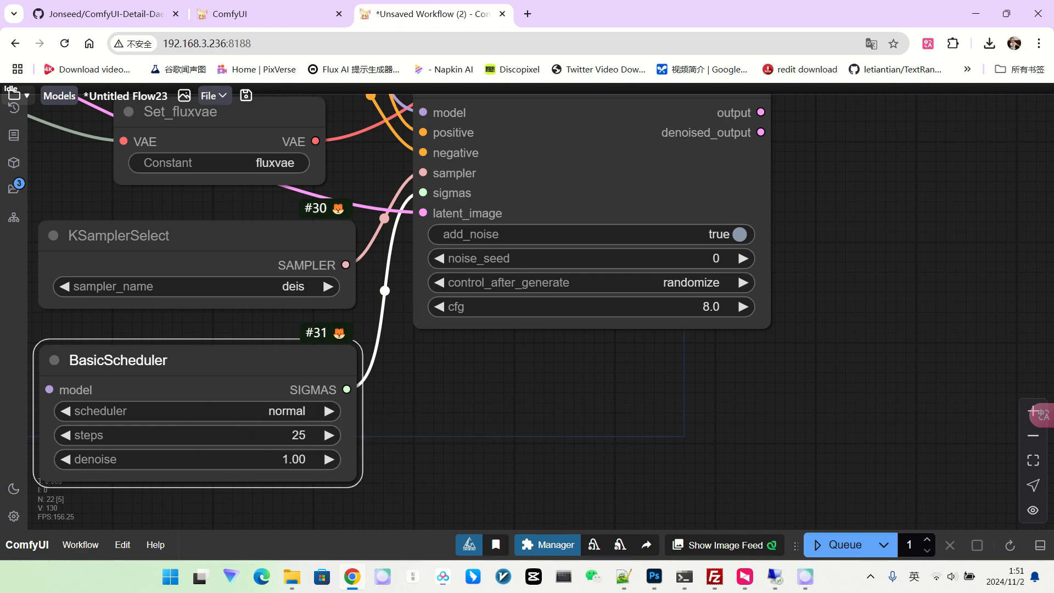
pyautogui.click(286, 411)
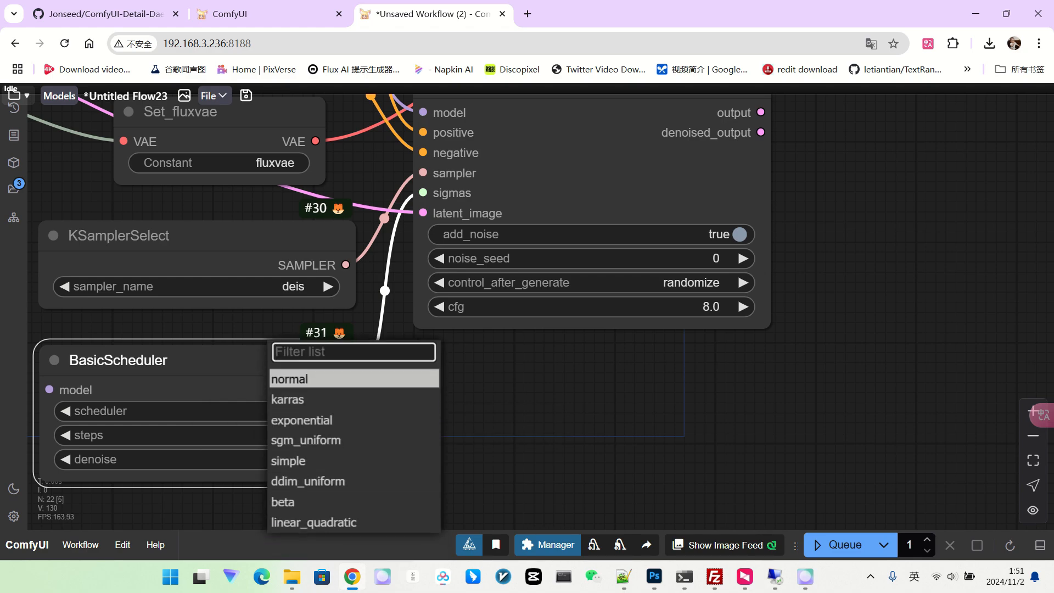
pyautogui.click(300, 502)
pyautogui.scroll(-6, 461, 495)
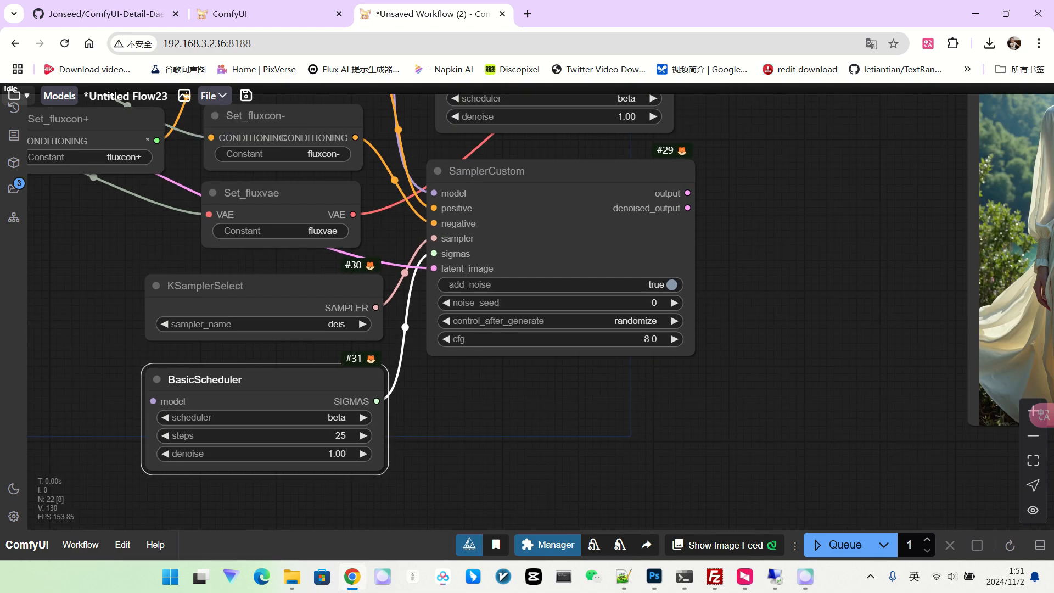
pyautogui.scroll(2, 606, 232)
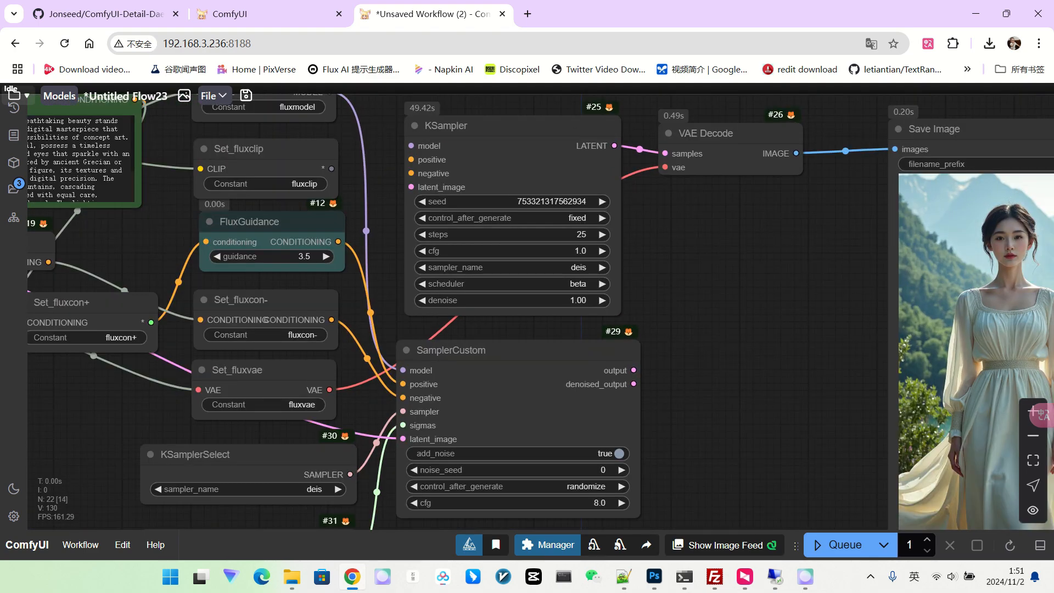
pyautogui.click(534, 201)
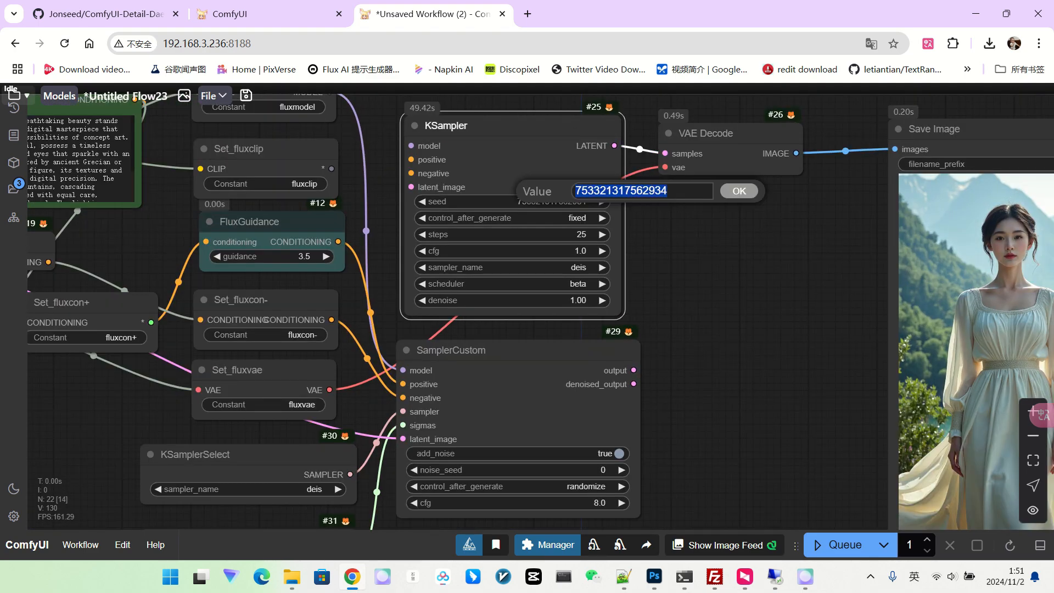
pyautogui.hotkey('ctrl', 'c')
pyautogui.scroll(4, 549, 384)
pyautogui.click(455, 368)
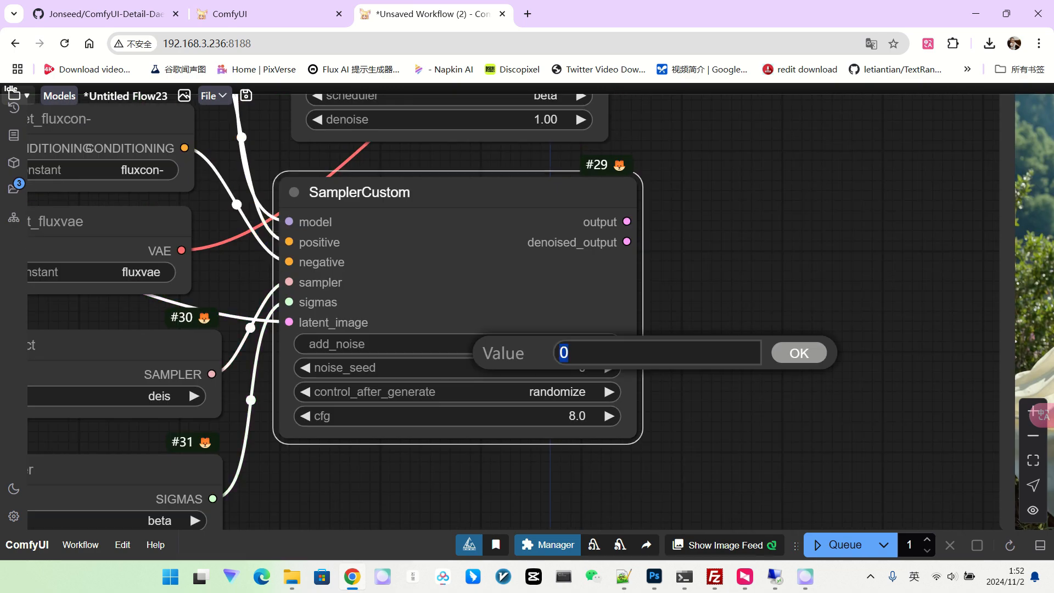
pyautogui.hotkey('ctrl', 'v')
pyautogui.press('Return')
# Set SamplerCustom's control_after_generate to fixed and its cfg to 1.0
pyautogui.click(557, 391)
pyautogui.click(566, 389)
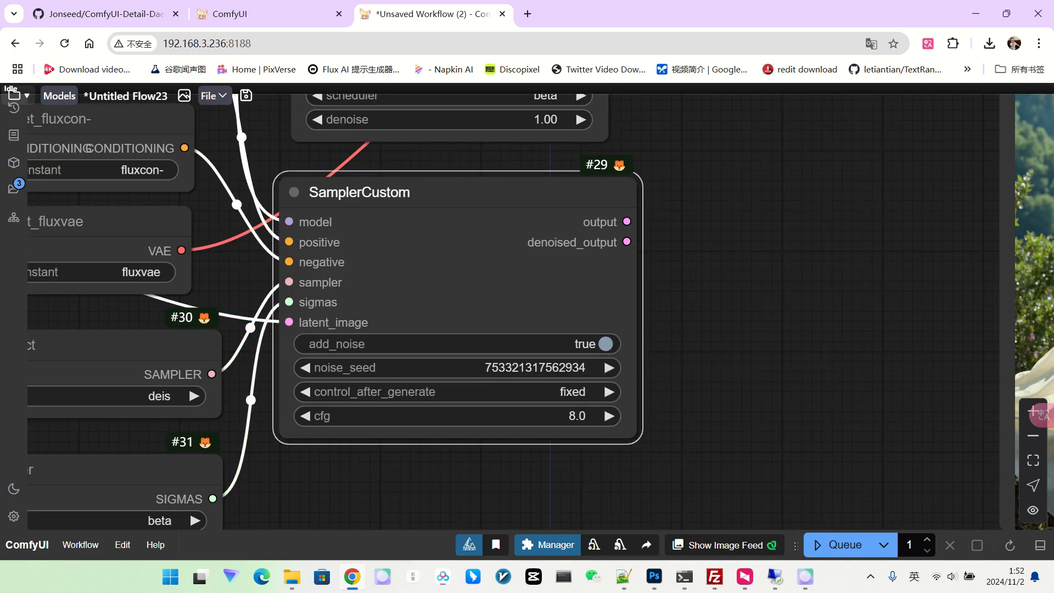
pyautogui.click(577, 415)
pyautogui.write('1')
pyautogui.press('Return')
# Wire SamplerCustom's output to VAE Decode's samples input and delete the old KSampler
pyautogui.scroll(-4, 527, 313)
pyautogui.moveTo(709, 299); pyautogui.dragTo(671, 359)
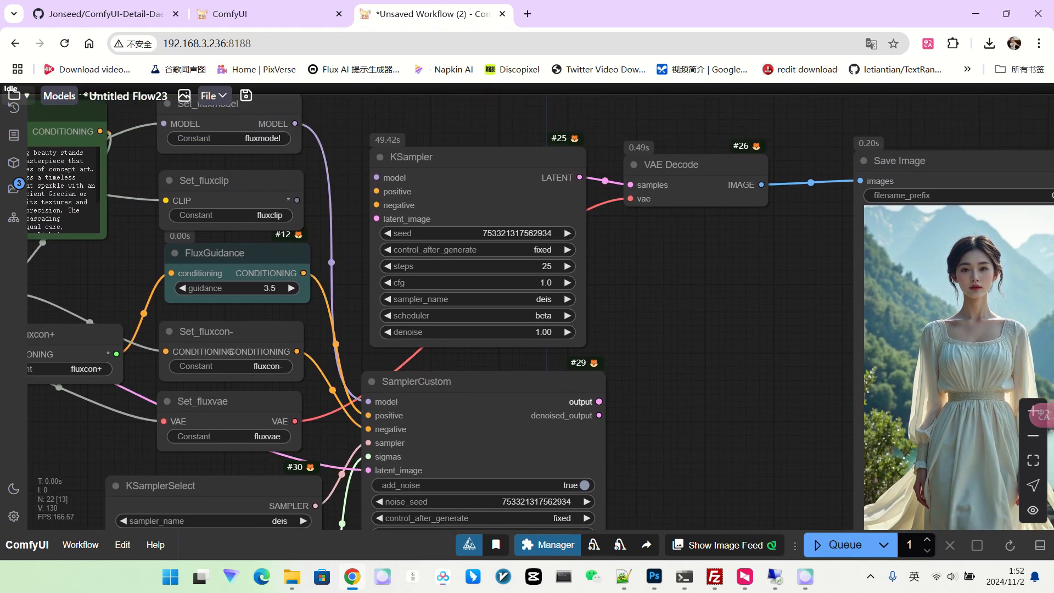
pyautogui.moveTo(600, 402); pyautogui.dragTo(630, 185)
pyautogui.scroll(-3, 694, 280)
pyautogui.click(530, 189)
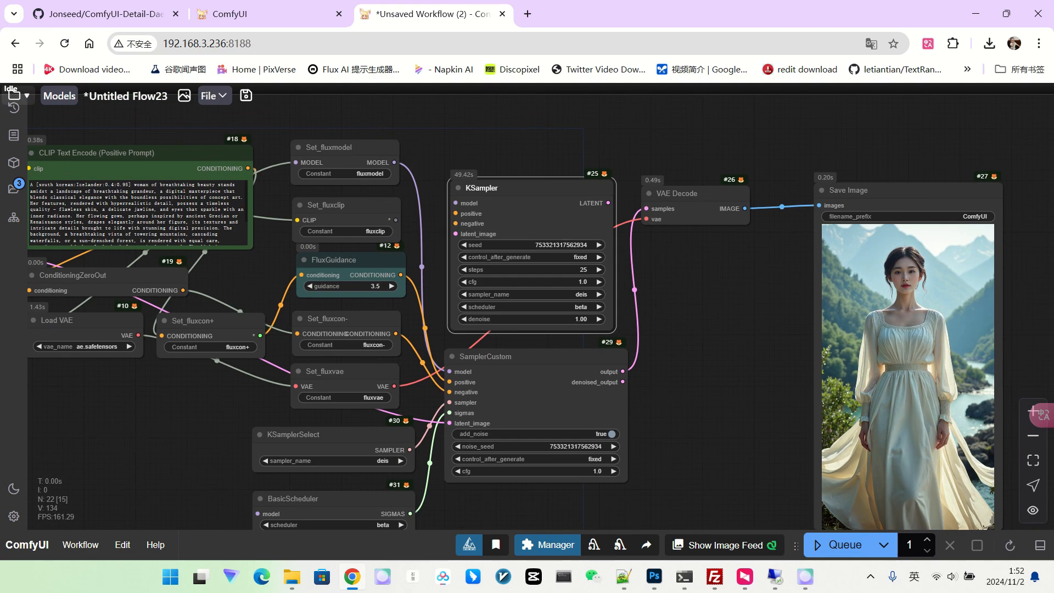
pyautogui.press('Delete')
# Try to run the SamplerCustom workflow and check the BasicScheduler node's inputs
pyautogui.click(838, 545)
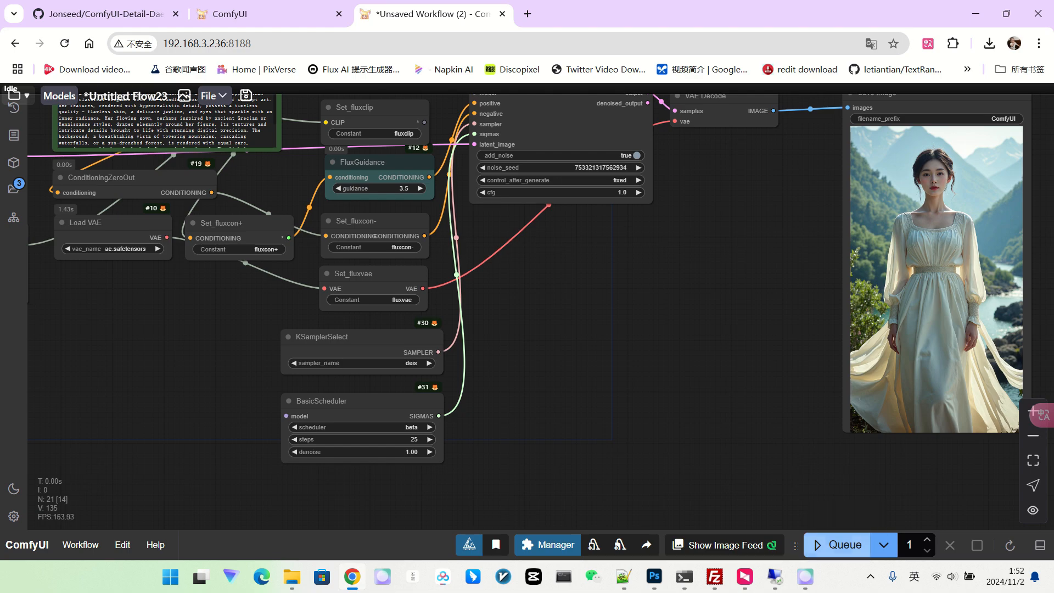
pyautogui.doubleClick(730, 351)
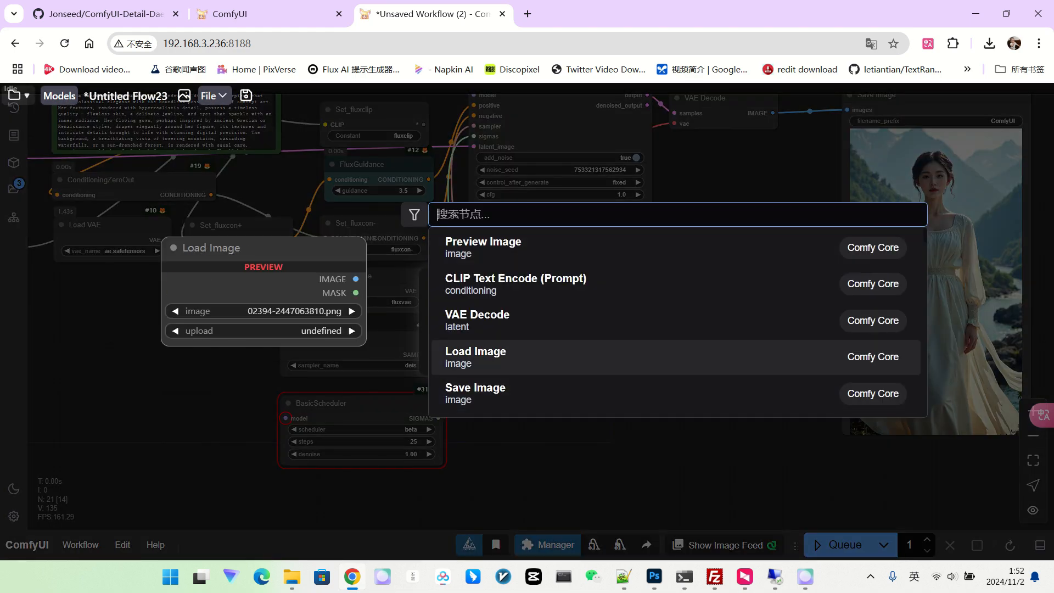
pyautogui.press('Escape')
pyautogui.scroll(3, 292, 428)
pyautogui.click(527, 359)
pyautogui.scroll(3, 286, 441)
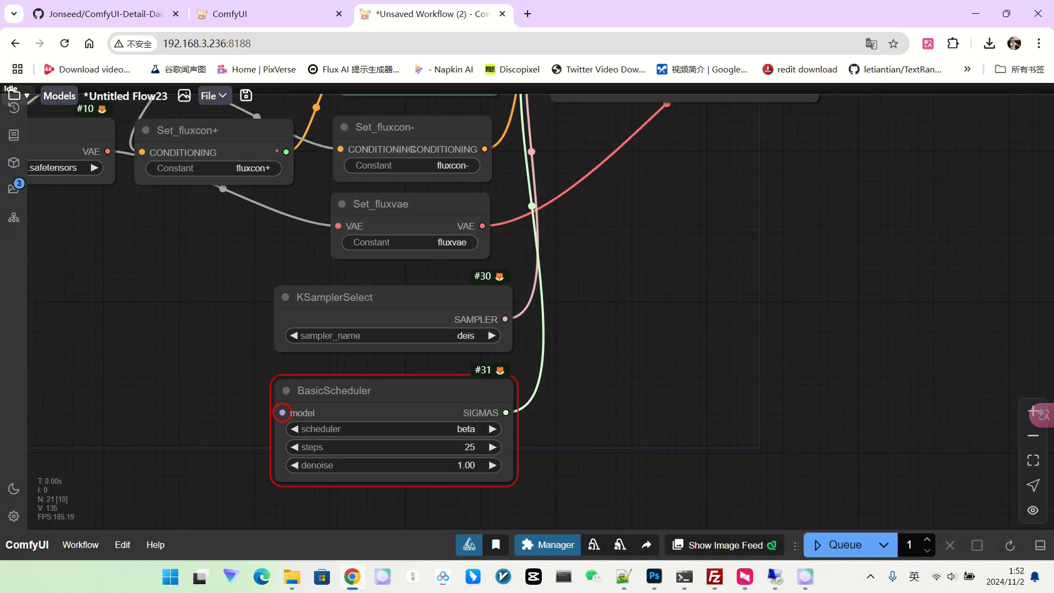
# Connect Set_fluxmodel's MODEL output to BasicScheduler's model input and run the workflow
pyautogui.scroll(-8, 558, 370)
pyautogui.moveTo(599, 363); pyautogui.dragTo(564, 394)
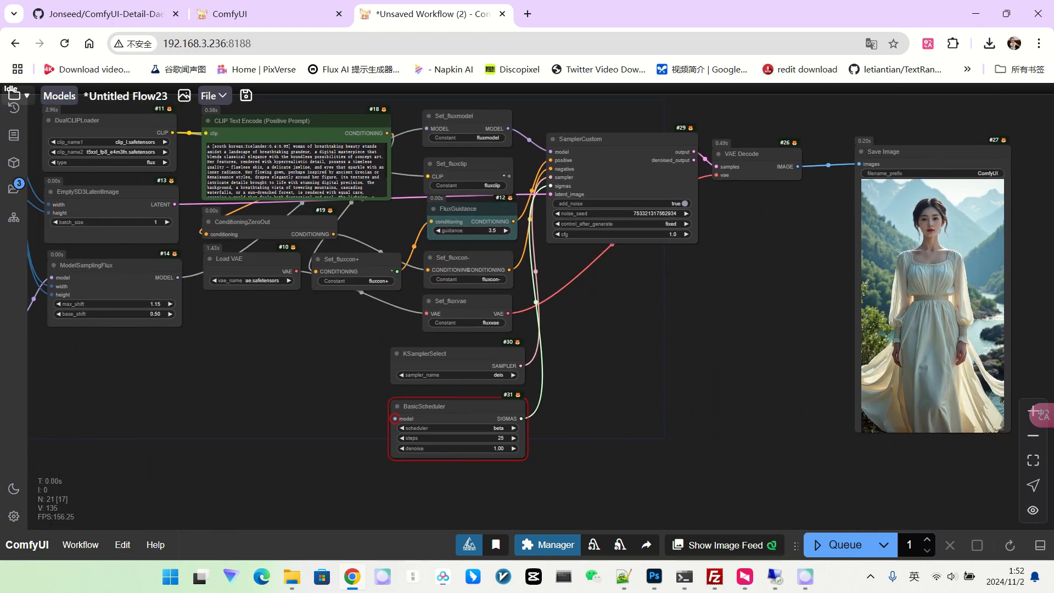
pyautogui.moveTo(508, 129); pyautogui.dragTo(395, 418)
pyautogui.click(846, 545)
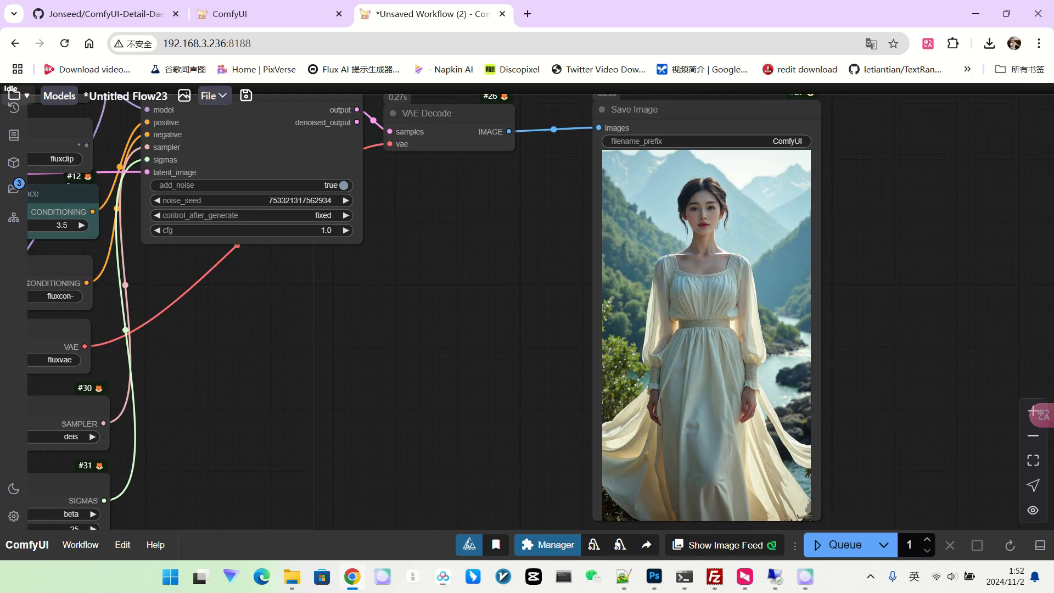
# Review the rebuilt sampling graph, focusing on the KSamplerSelect and BasicScheduler nodes
pyautogui.scroll(-3, 725, 250)
pyautogui.moveTo(508, 305); pyautogui.dragTo(716, 310)
pyautogui.scroll(-1, 716, 310)
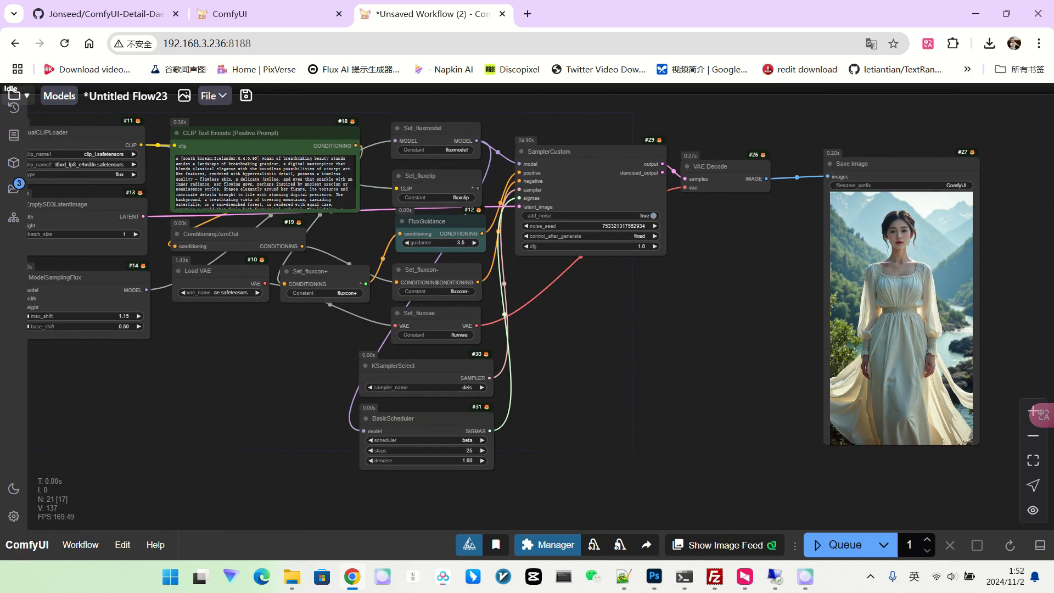
pyautogui.scroll(5, 397, 393)
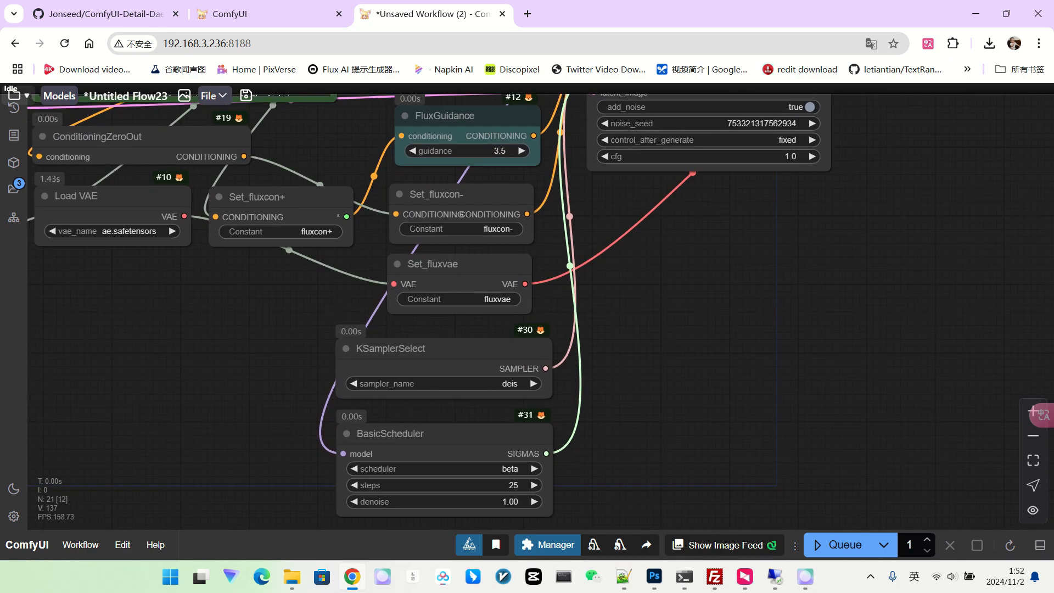
pyautogui.scroll(2, 555, 515)
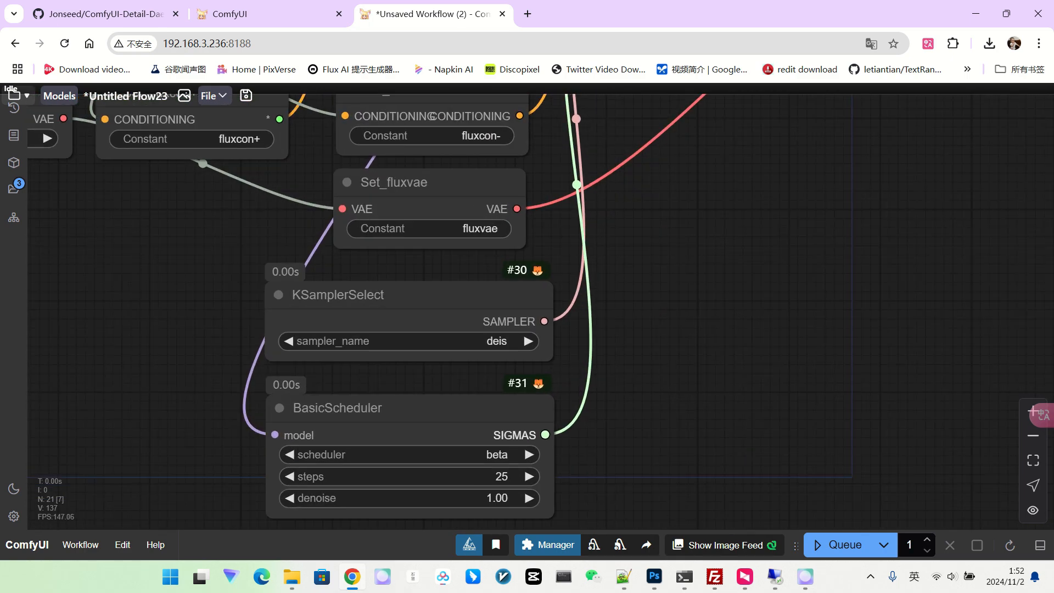
pyautogui.scroll(-4, 617, 392)
pyautogui.scroll(2, 455, 432)
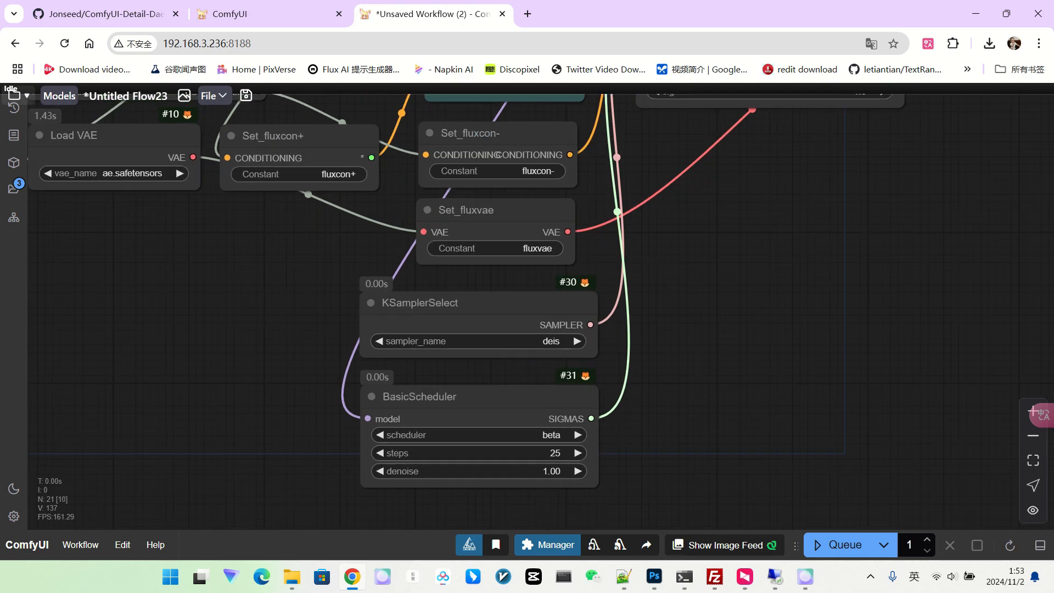
pyautogui.scroll(-2, 694, 384)
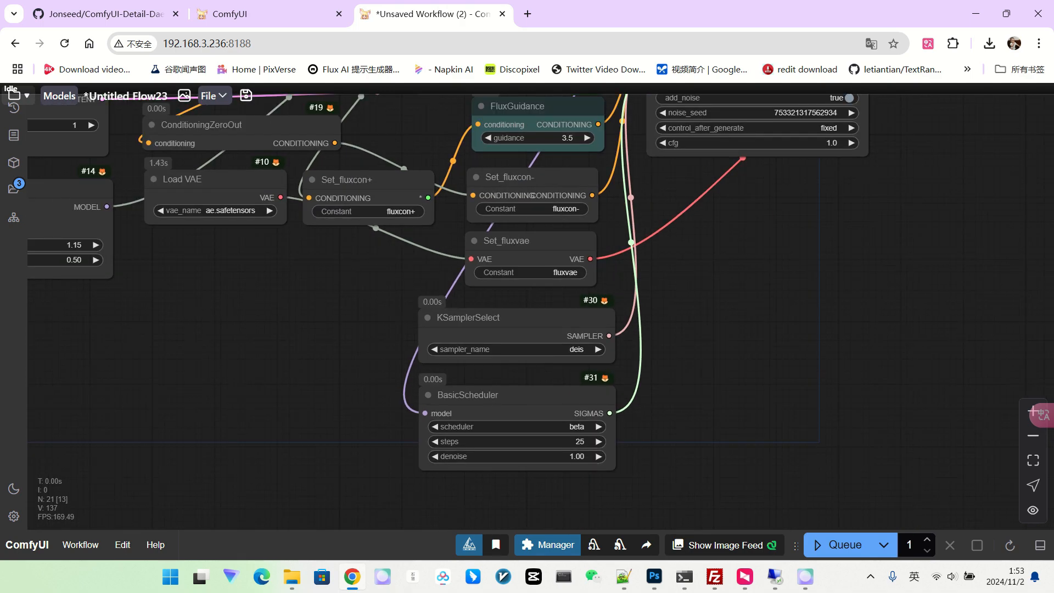
pyautogui.moveTo(736, 378); pyautogui.dragTo(559, 390)
pyautogui.scroll(-3, 574, 387)
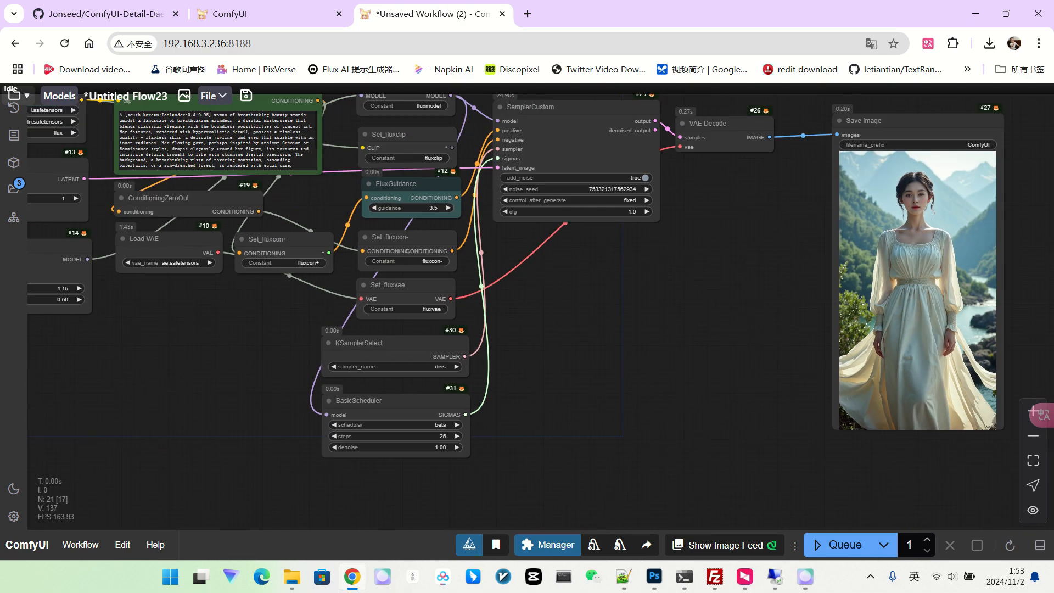
pyautogui.scroll(3, 512, 394)
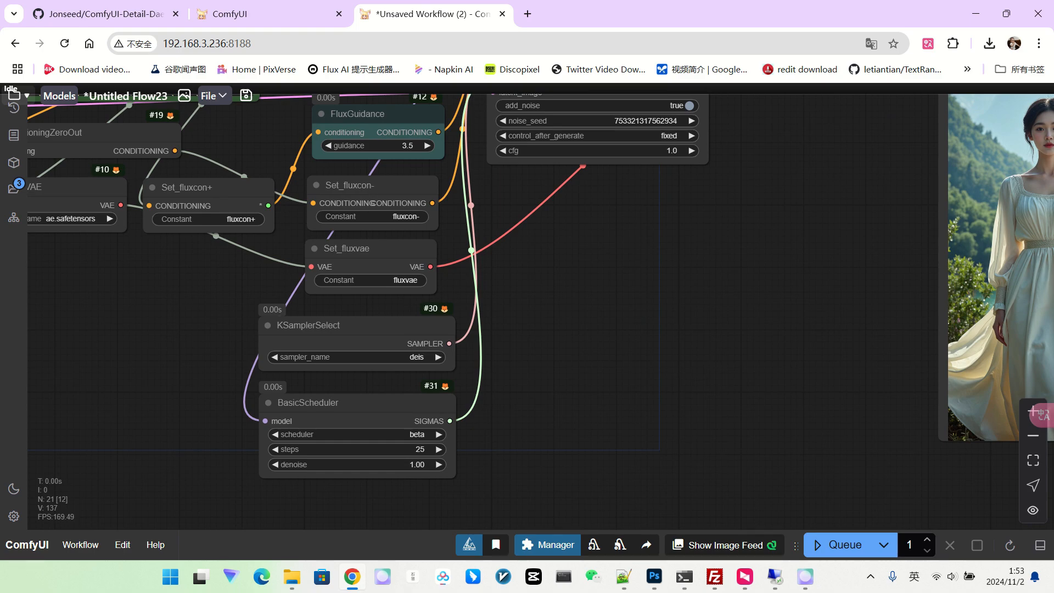
pyautogui.scroll(-4, 230, 419)
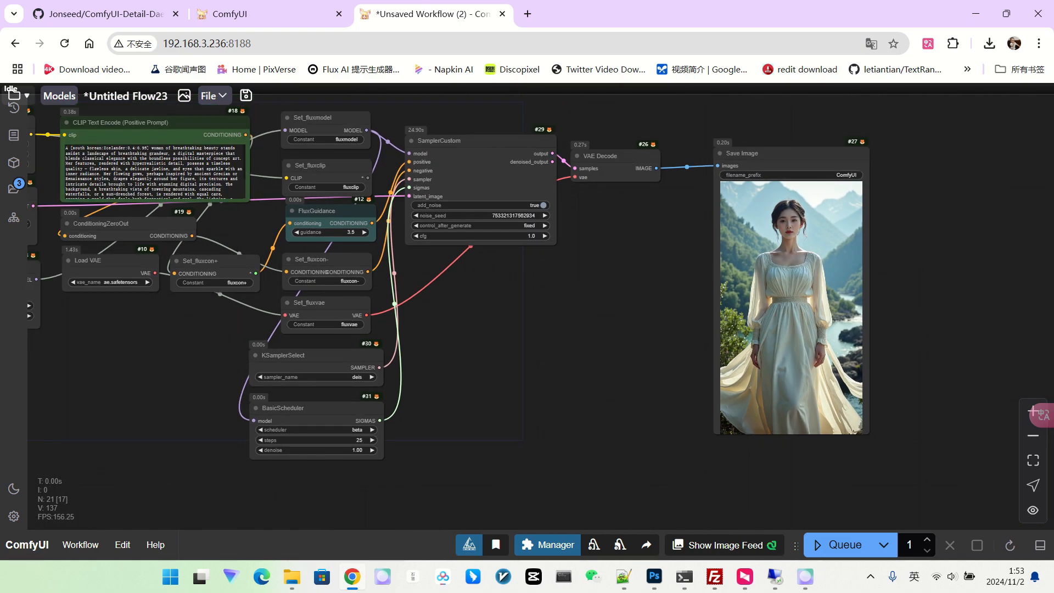
pyautogui.click(209, 96)
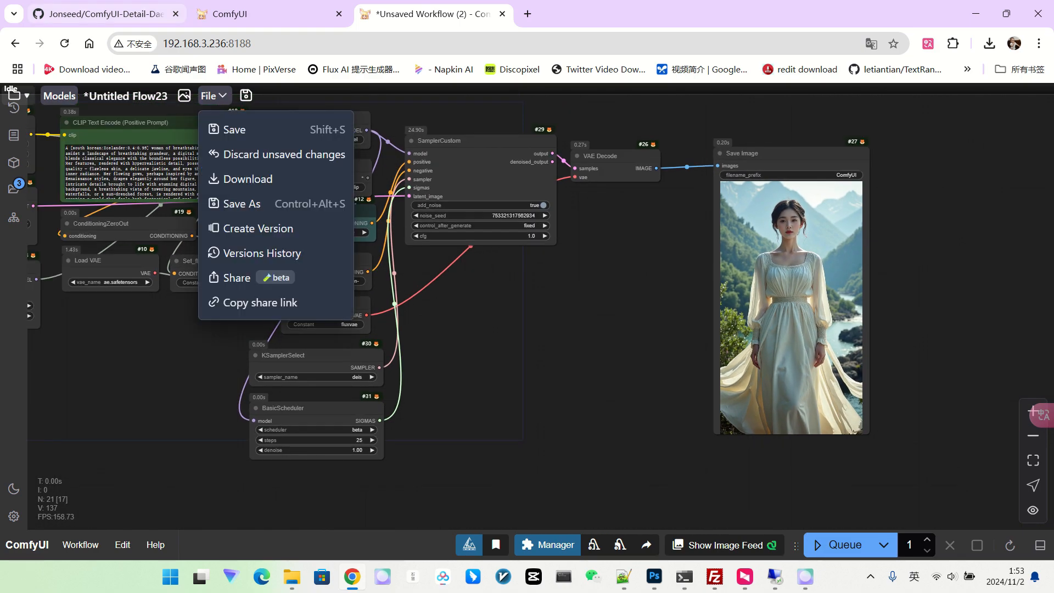
# Switch to the ComfyUI-Detail-Daemon GitHub page and find the Multiply Sigmas section of its README
pyautogui.click(104, 14)
pyautogui.scroll(-8, 236, 211)
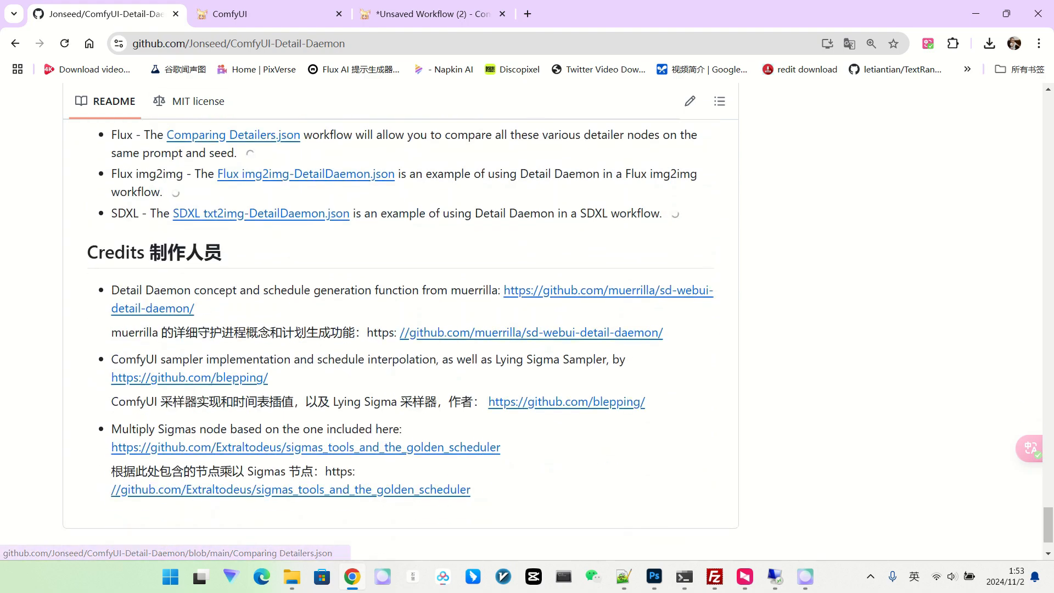
pyautogui.scroll(20, 236, 211)
pyautogui.scroll(-3, 371, 329)
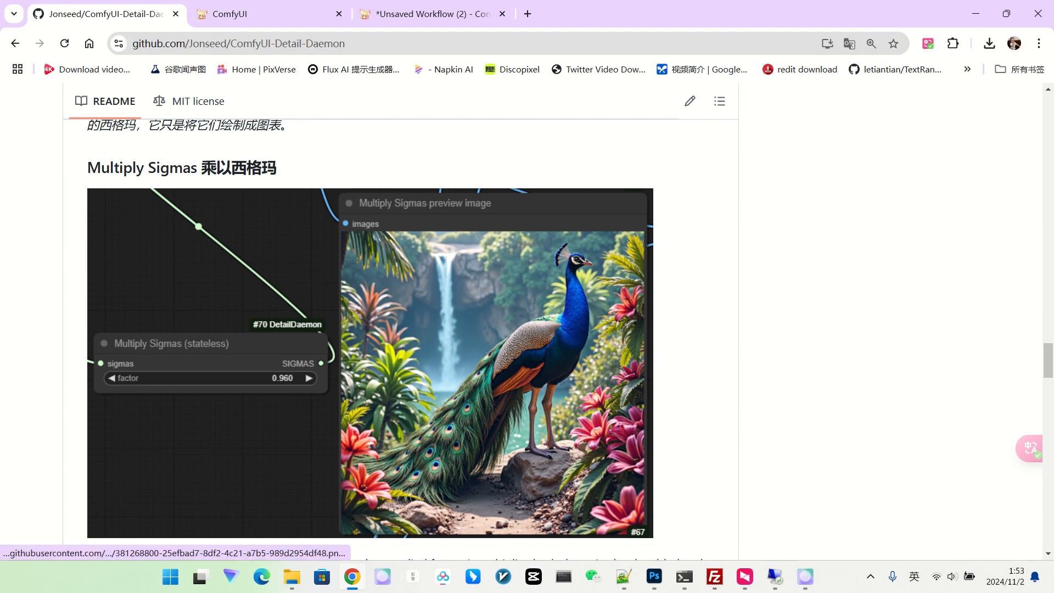
# Return to the ComfyUI workflow and add Detail-Daemon's Multiply Sigmas (stateless) node to the canvas
pyautogui.click(428, 14)
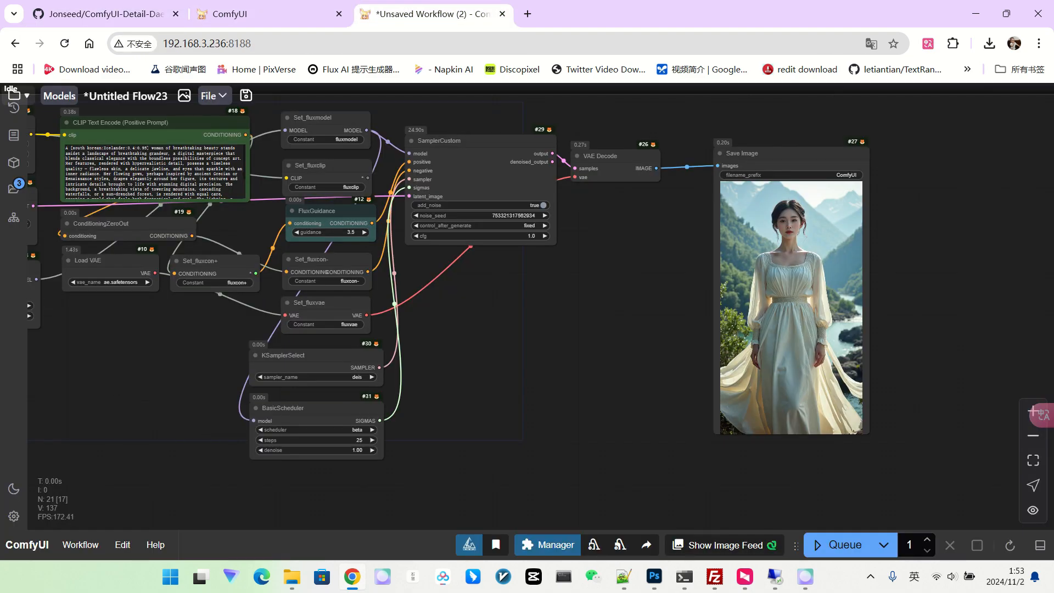
pyautogui.doubleClick(516, 293)
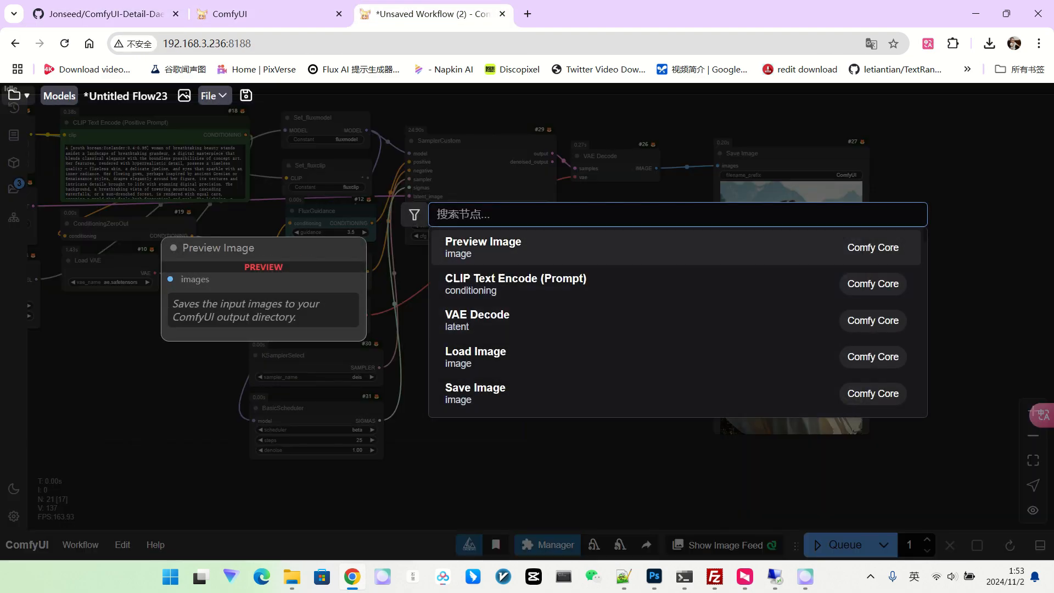
pyautogui.write('multiply s')
pyautogui.press('Down')
pyautogui.press('Up')
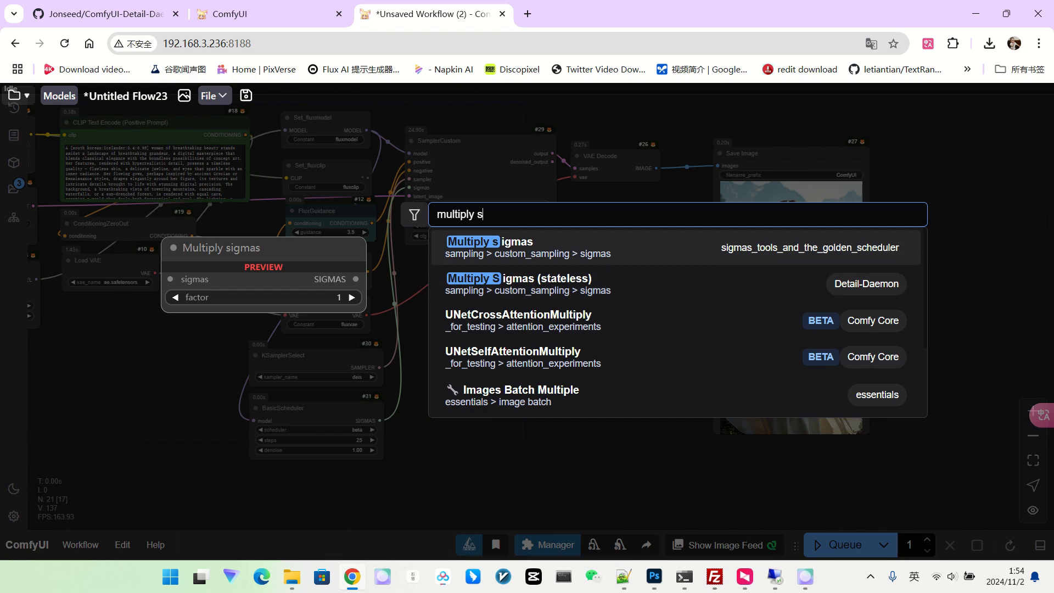
pyautogui.press('Down')
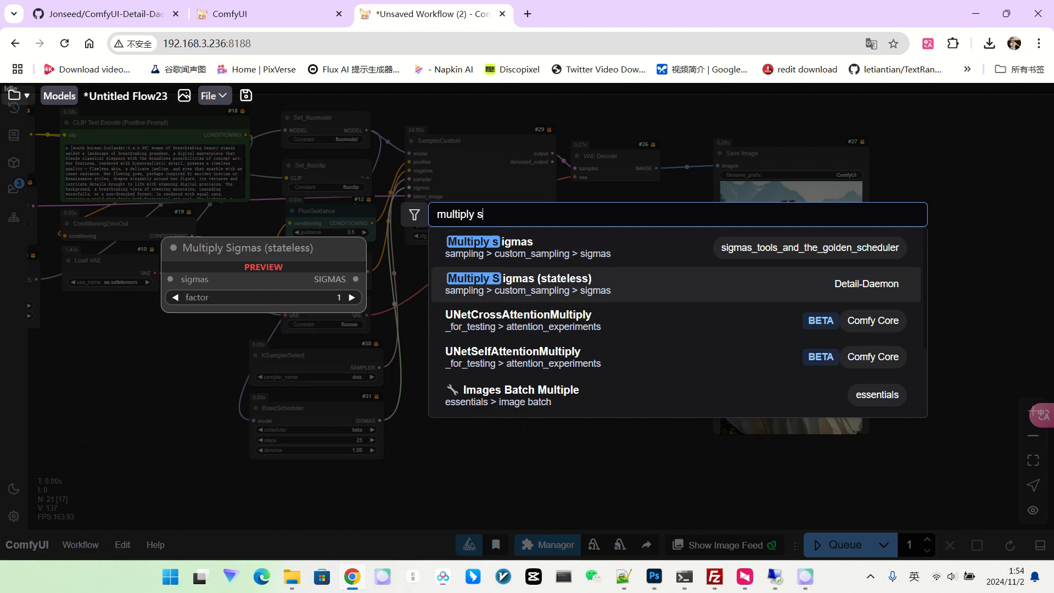
pyautogui.press('Down')
pyautogui.press('Down')
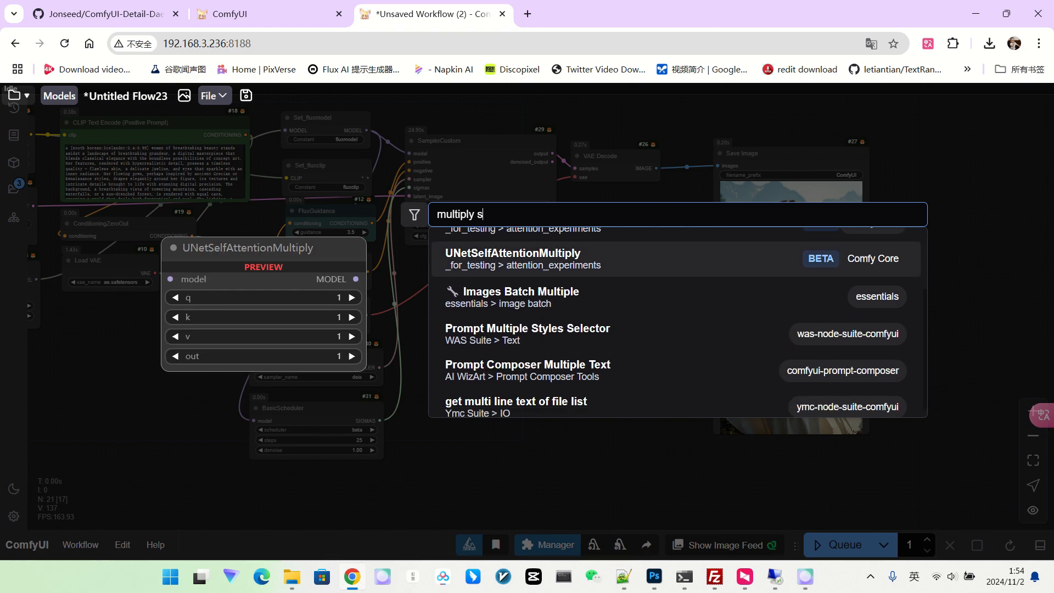
pyautogui.press('Up')
pyautogui.press('Up')
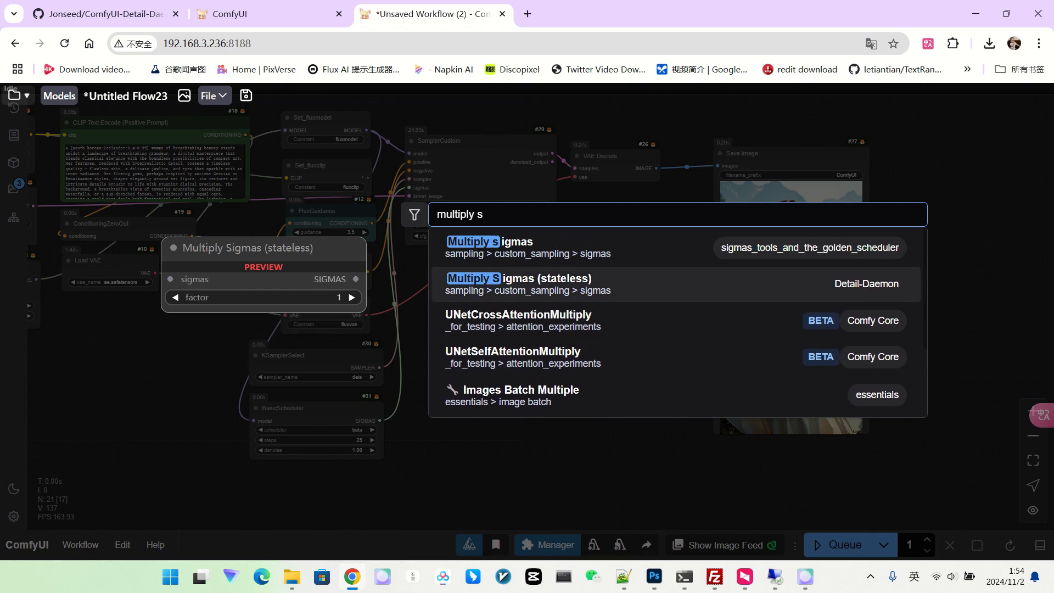
pyautogui.press('Return')
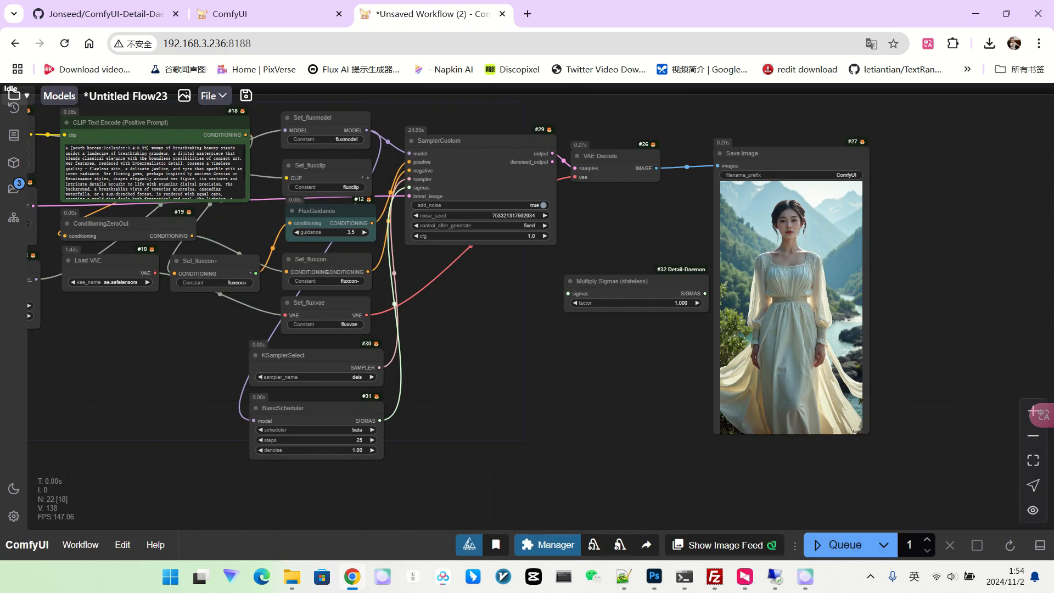
# Connect BasicScheduler's SIGMAS output to the sigmas input of Multiply Sigmas and place that node below BasicScheduler
pyautogui.scroll(5, 659, 302)
pyautogui.moveTo(648, 351); pyautogui.dragTo(670, 339)
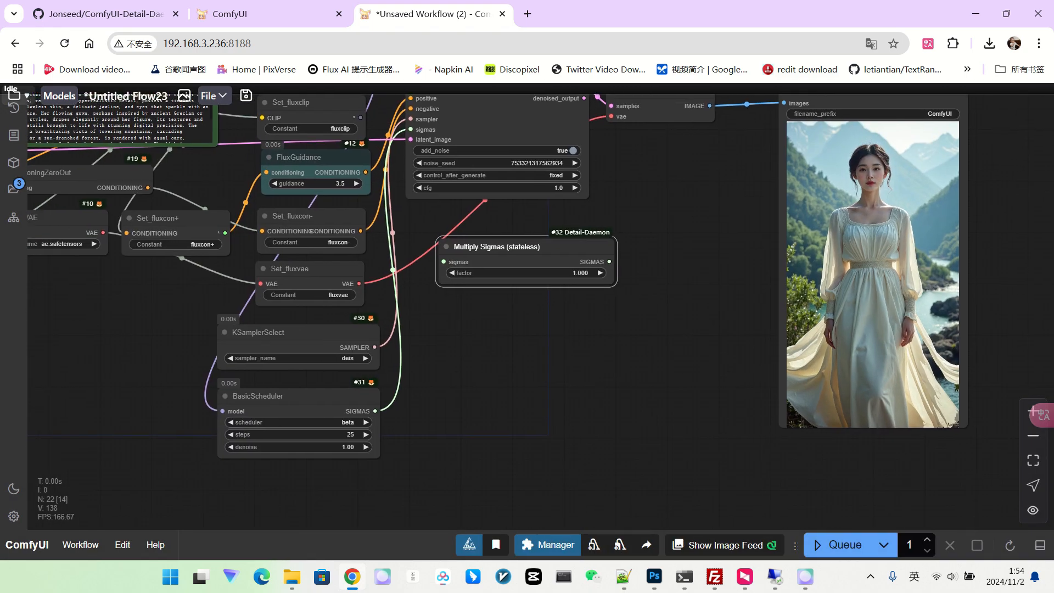
pyautogui.moveTo(375, 411)
pyautogui.mouseDown()
pyautogui.moveTo(444, 262)
pyautogui.moveTo(464, 305)
pyautogui.moveTo(437, 466)
pyautogui.mouseUp()
pyautogui.moveTo(489, 428); pyautogui.dragTo(503, 337)
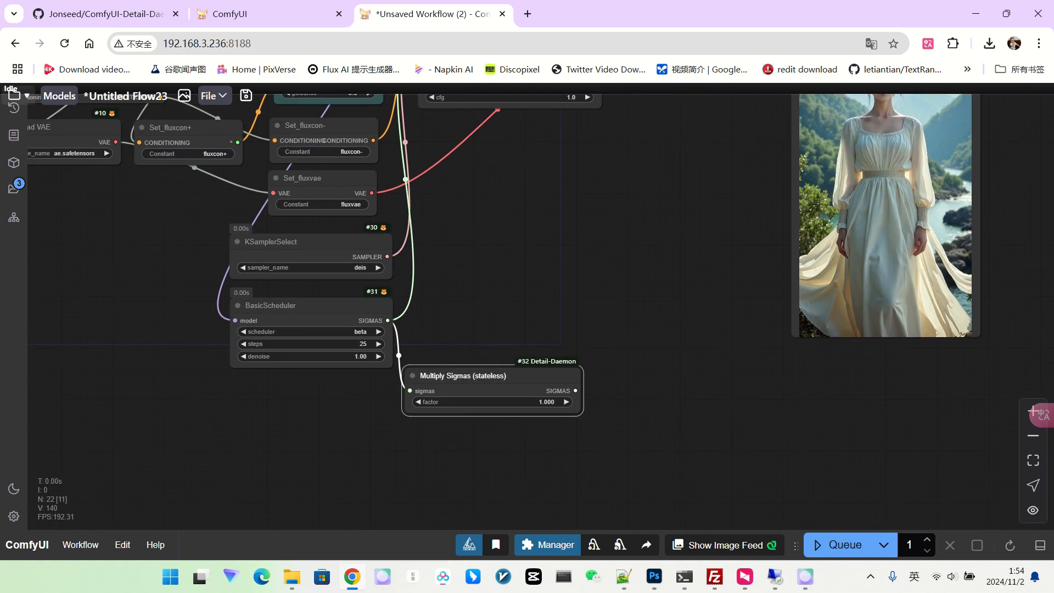
pyautogui.moveTo(464, 375); pyautogui.dragTo(351, 429)
# Duplicate SamplerCustom, VAE Decode and Save Image together with their incoming connections, and arrange the copies closely beside Multiply Sigmas
pyautogui.scroll(-4, 479, 391)
pyautogui.moveTo(514, 307); pyautogui.dragTo(428, 321)
pyautogui.click(417, 127)
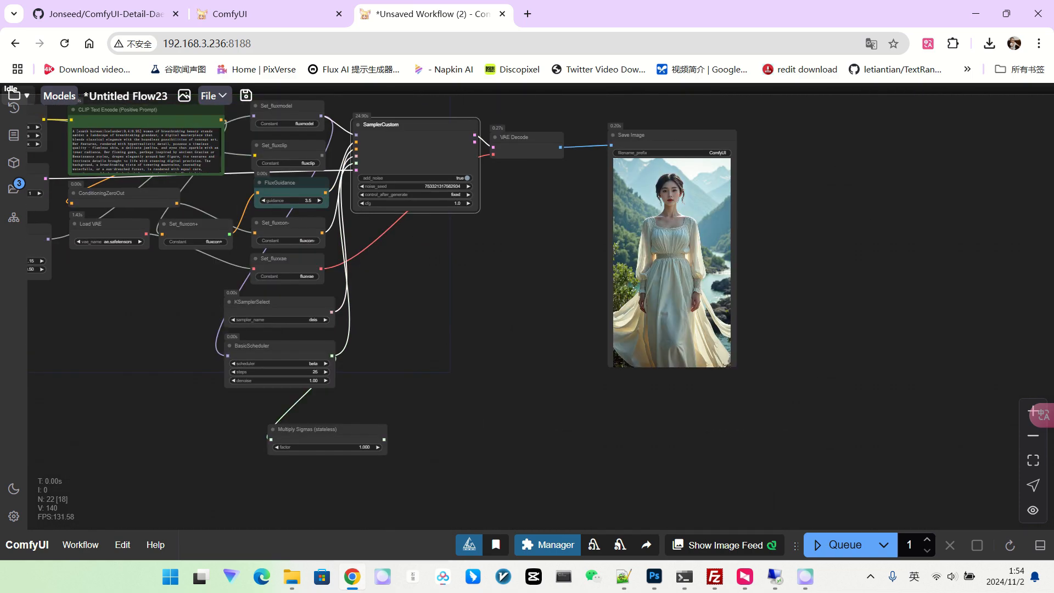
pyautogui.keyDown('ctrl'); pyautogui.click(526, 137); pyautogui.keyUp('ctrl')
pyautogui.keyDown('ctrl'); pyautogui.click(632, 134); pyautogui.keyUp('ctrl')
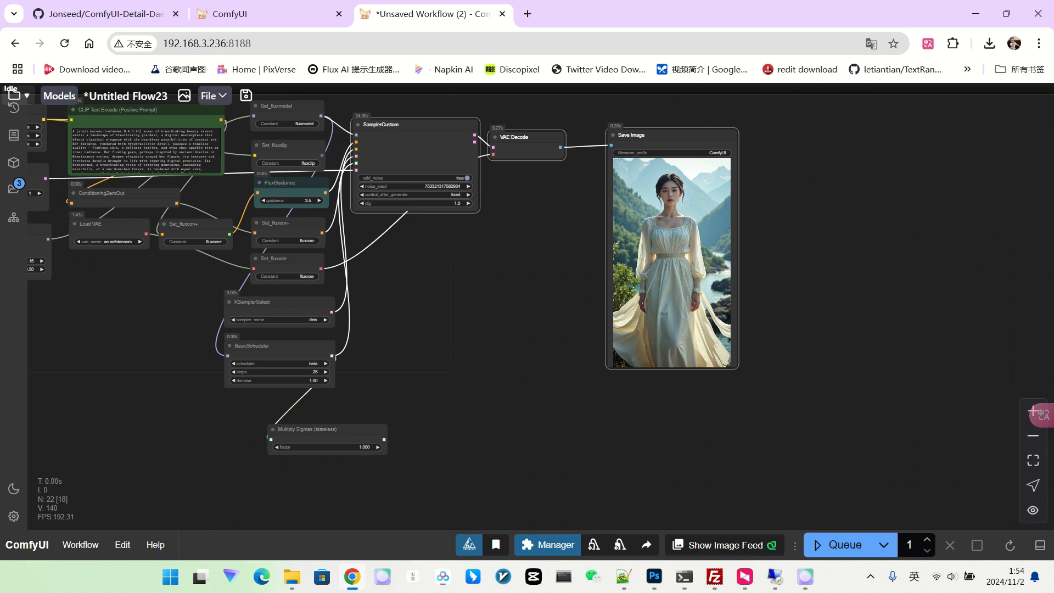
pyautogui.moveTo(427, 421); pyautogui.dragTo(437, 350)
pyautogui.hotkey('ctrl', 'c')
pyautogui.hotkey('ctrl', 'shift', 'v')
pyautogui.click(527, 315)
pyautogui.moveTo(600, 353); pyautogui.dragTo(565, 356)
pyautogui.moveTo(711, 351); pyautogui.dragTo(639, 354)
# Connect Multiply Sigmas' SIGMAS output to the copied SamplerCustom's sigmas input and shift the copied Save Image node slightly up
pyautogui.scroll(6, 335, 440)
pyautogui.moveTo(340, 215); pyautogui.dragTo(425, 271)
pyautogui.scroll(4, 320, 238)
pyautogui.scroll(-4, 321, 238)
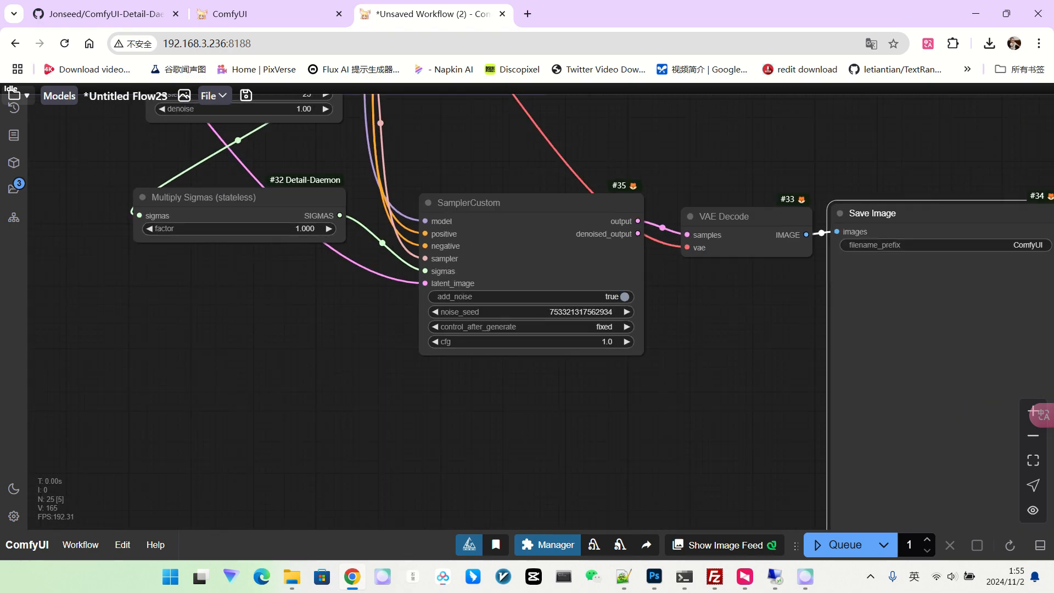
pyautogui.moveTo(750, 356); pyautogui.dragTo(708, 363)
pyautogui.scroll(-2, 709, 363)
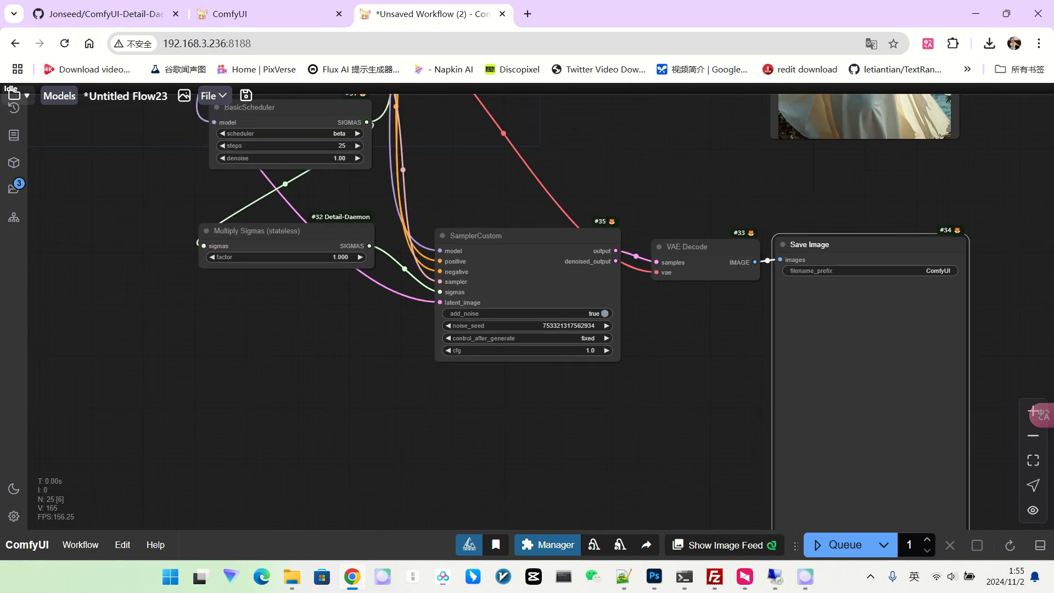
pyautogui.moveTo(807, 244); pyautogui.dragTo(808, 203)
pyautogui.scroll(1, 782, 280)
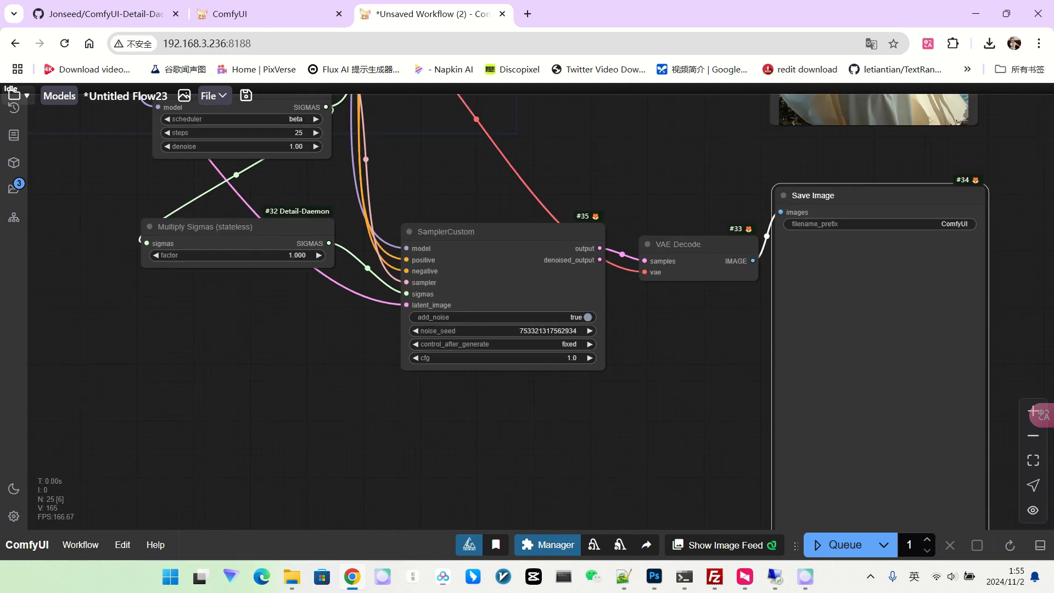
# Set the factor of the Multiply Sigmas (stateless) node to 0.95
pyautogui.scroll(2, 266, 260)
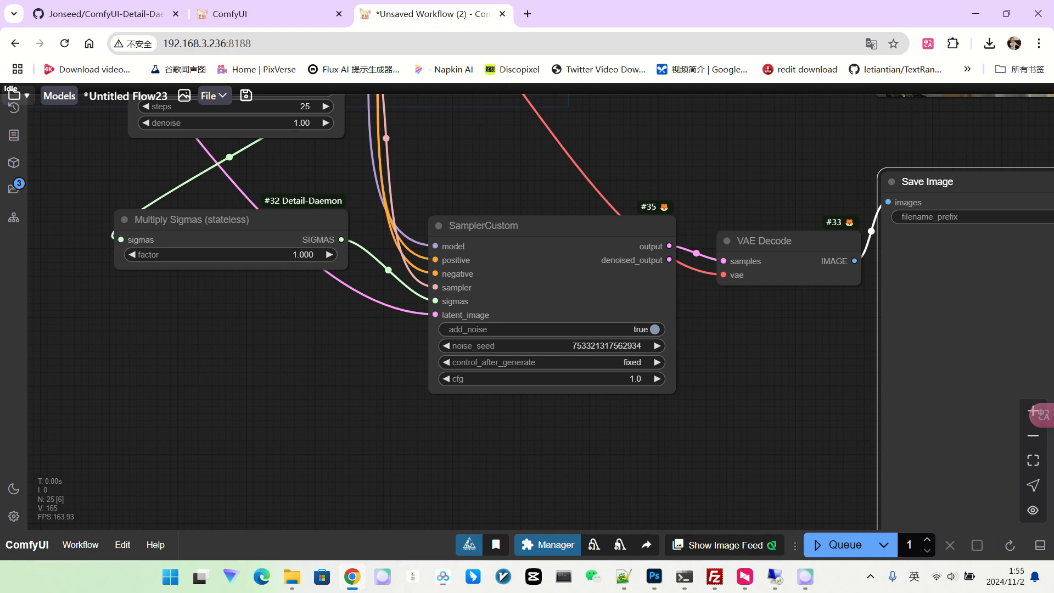
pyautogui.click(276, 254)
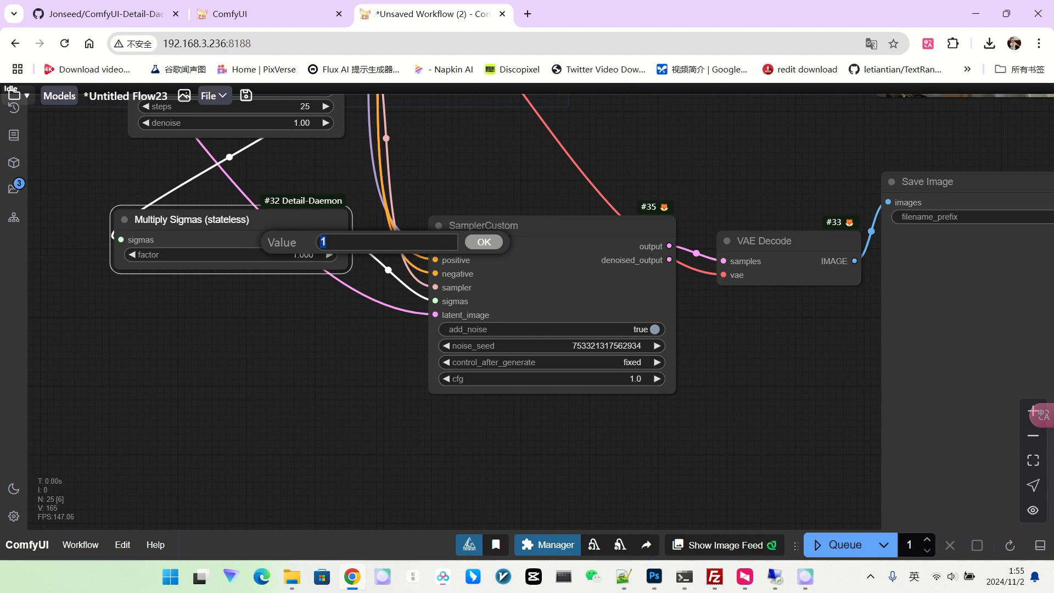
pyautogui.write('0.95')
pyautogui.press('Return')
# Run the workflow with the added Multiply Sigmas branch and position the copied Save Image node beside the baseline one
pyautogui.scroll(-8, 264, 301)
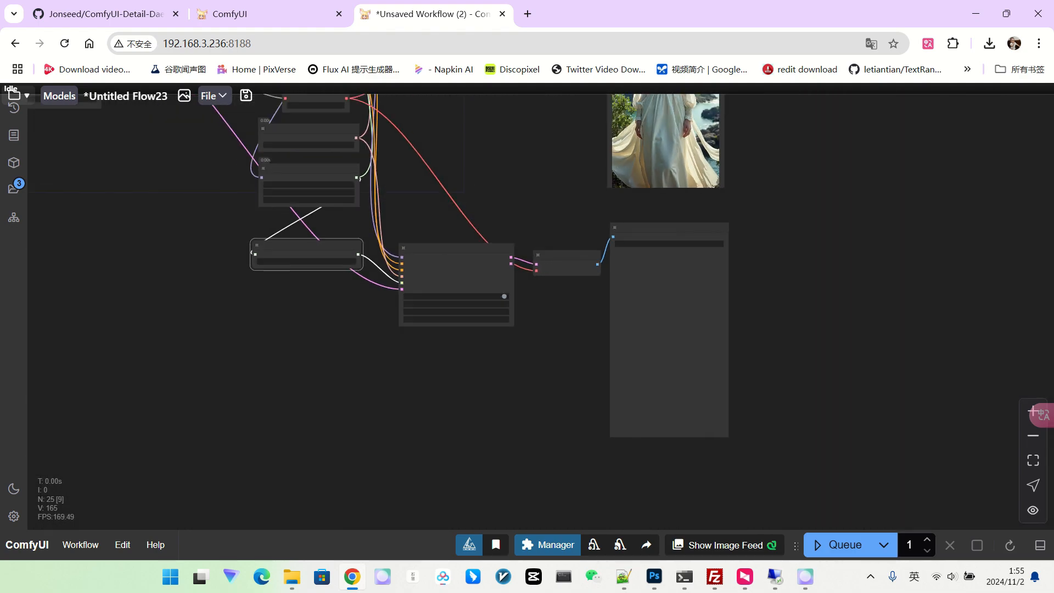
pyautogui.moveTo(494, 148); pyautogui.dragTo(520, 158)
pyautogui.scroll(3, 602, 181)
pyautogui.scroll(-2, 621, 184)
pyautogui.scroll(3, 204, 313)
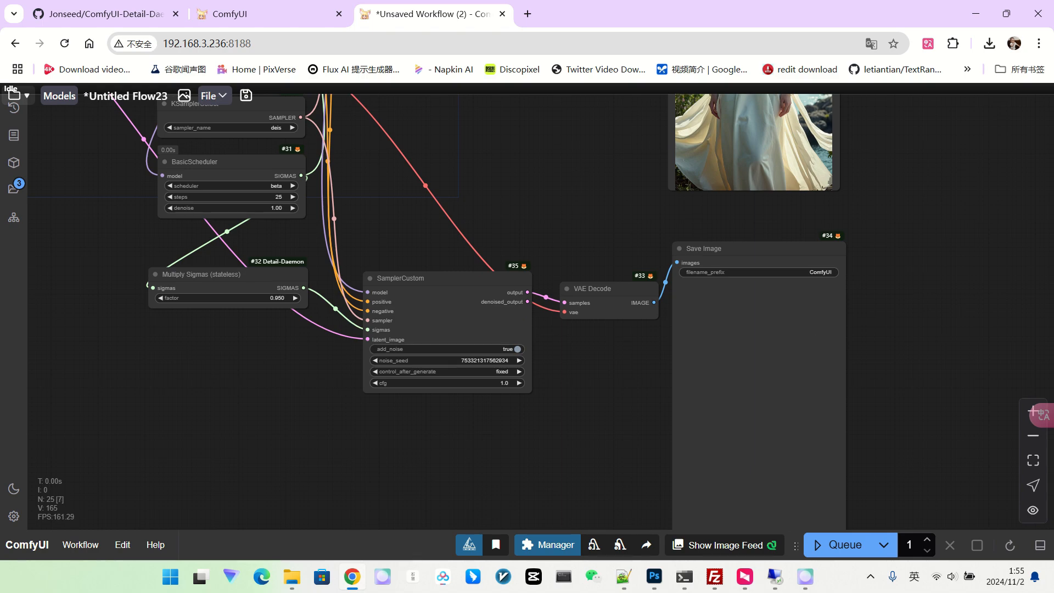
pyautogui.scroll(3, 281, 309)
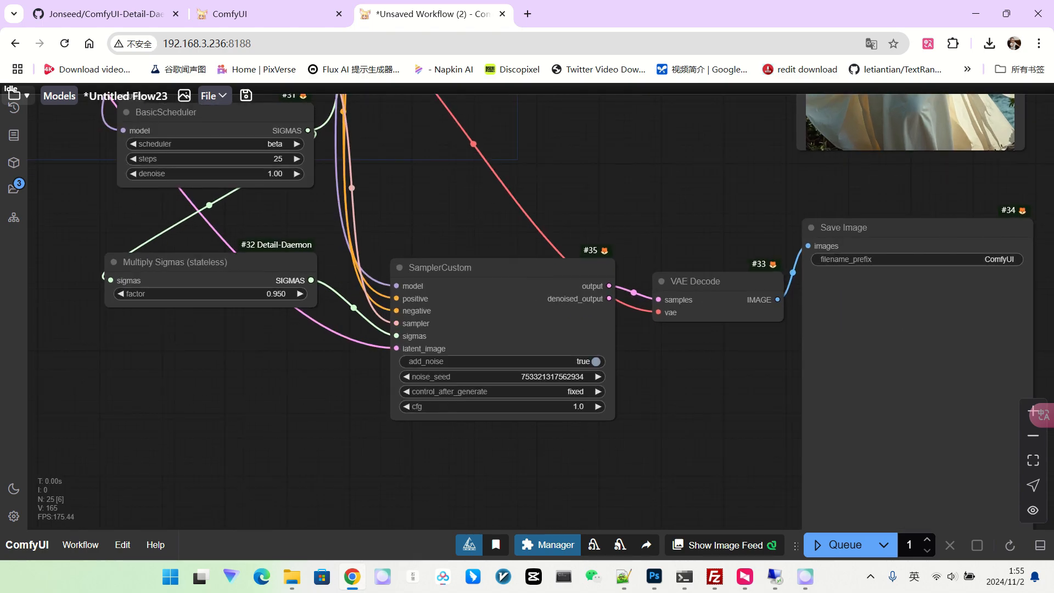
pyautogui.scroll(-2, 436, 244)
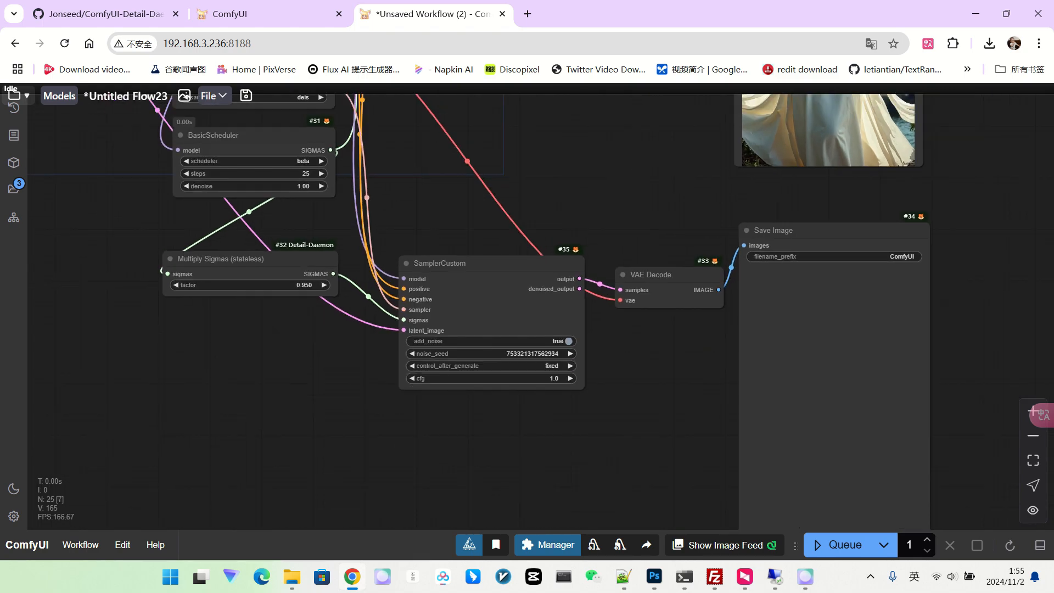
pyautogui.moveTo(437, 243); pyautogui.dragTo(357, 244)
pyautogui.click(840, 545)
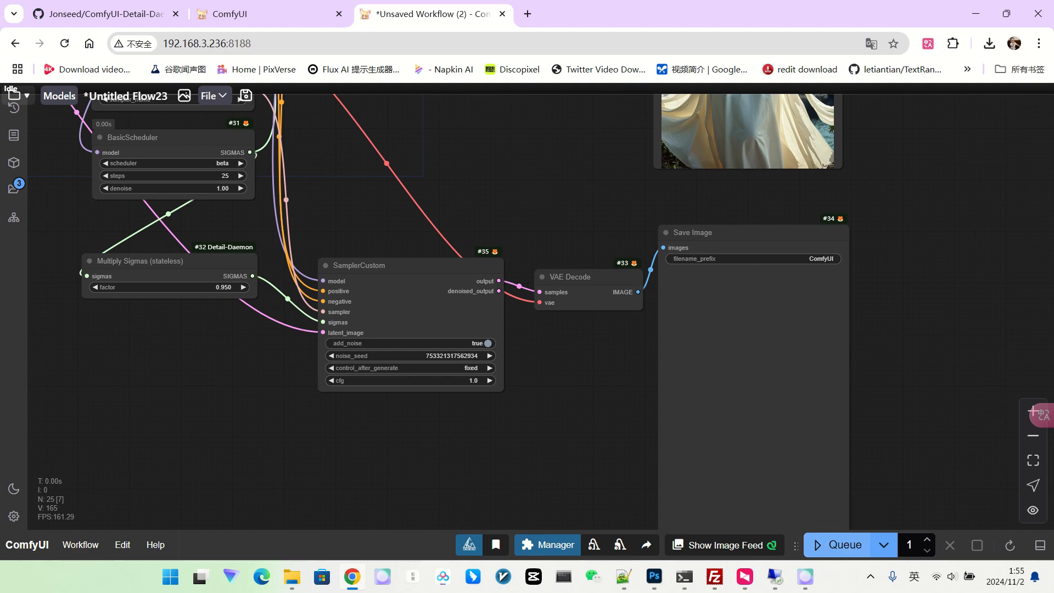
pyautogui.moveTo(549, 439); pyautogui.dragTo(562, 368)
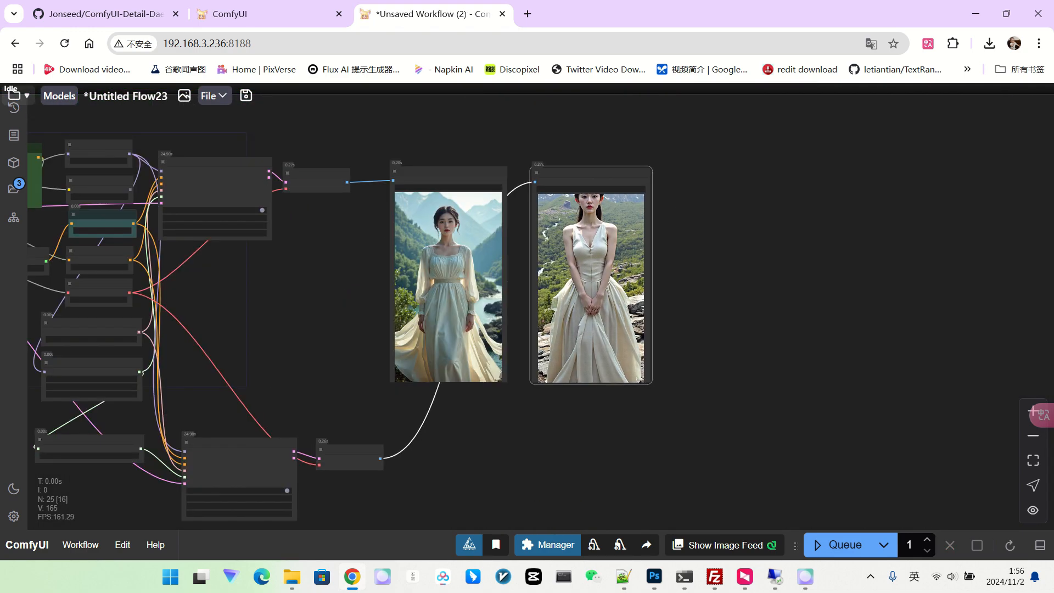
# Compare the baseline image with the Multiply Sigmas image, examining composition, dress texture and background detail up close
pyautogui.scroll(5, 707, 278)
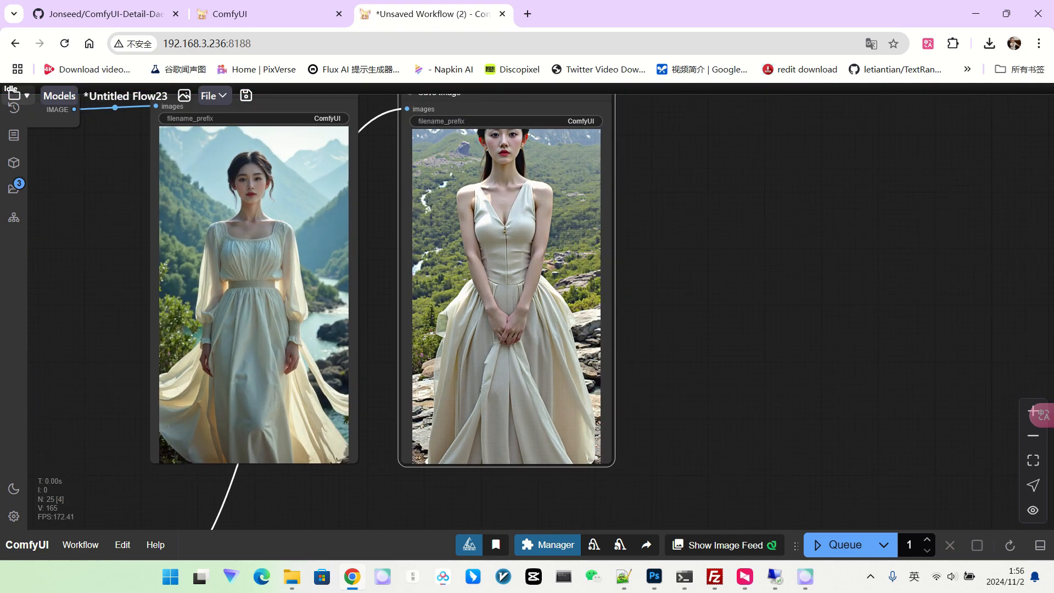
pyautogui.scroll(4, 452, 238)
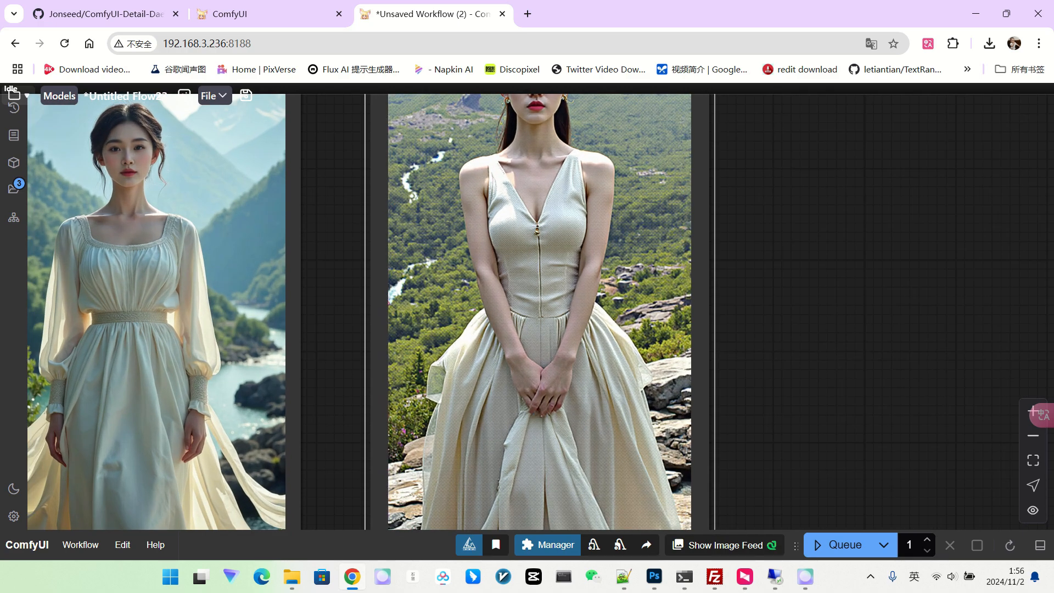
pyautogui.scroll(3, 451, 237)
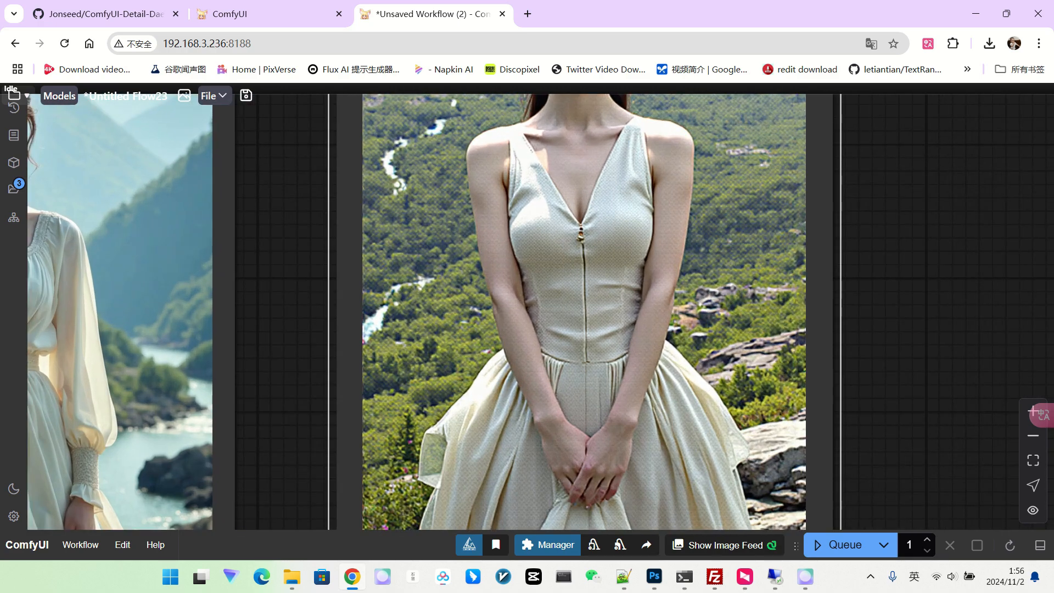
pyautogui.scroll(-7, 451, 237)
pyautogui.scroll(-2, 448, 228)
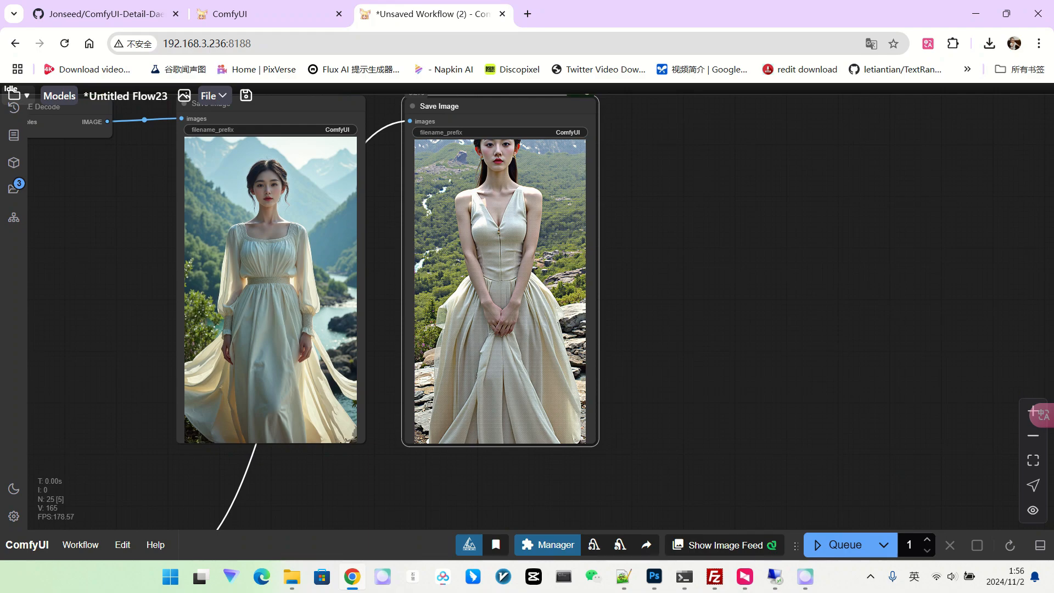
pyautogui.scroll(3, 519, 223)
pyautogui.scroll(-2, 516, 312)
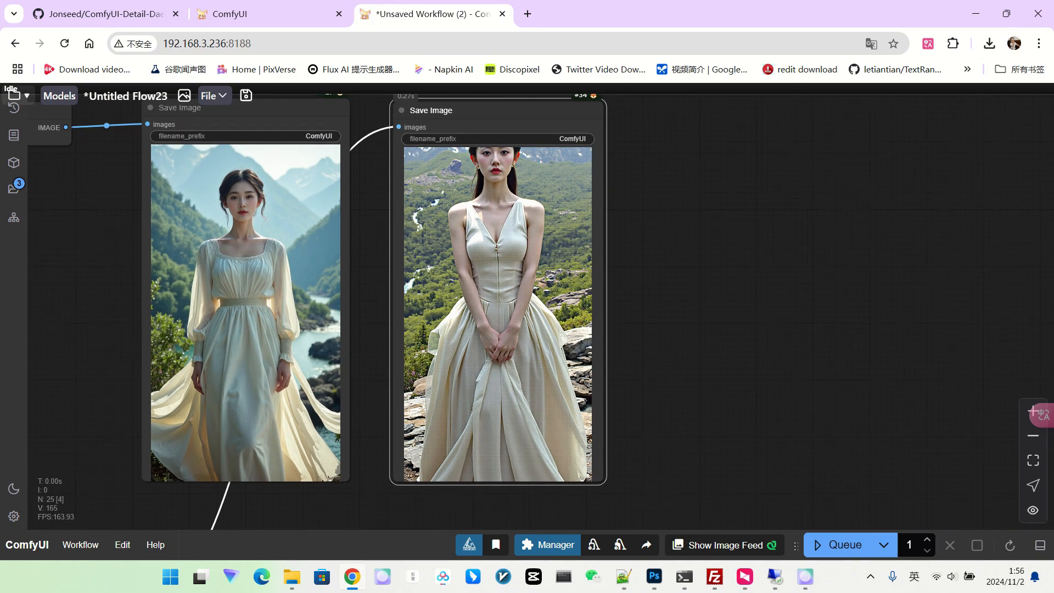
pyautogui.scroll(-3, 371, 329)
pyautogui.moveTo(371, 330); pyautogui.dragTo(567, 245)
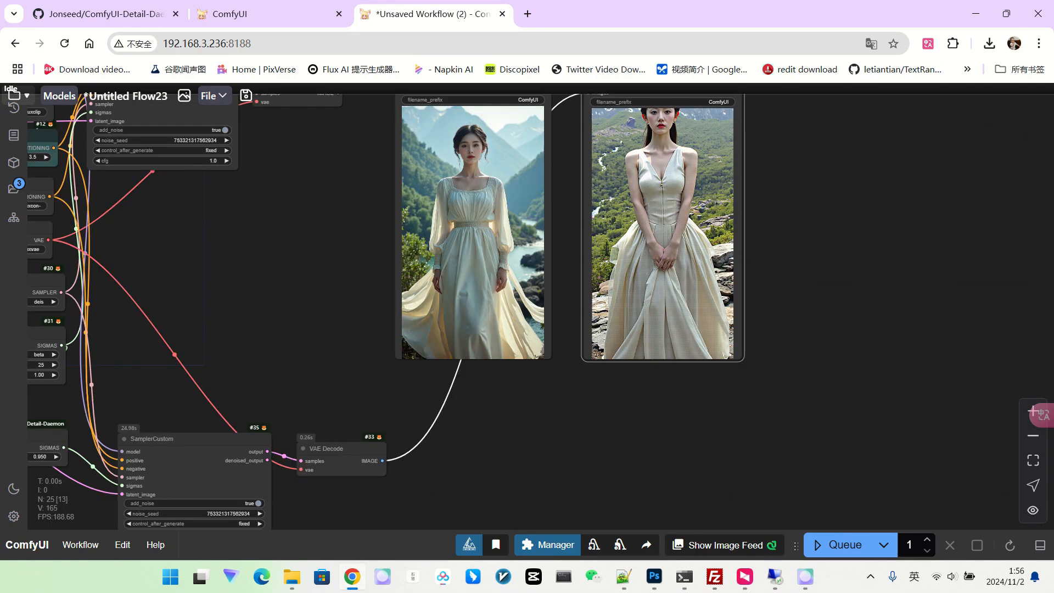
# Set the Multiply Sigmas (stateless) factor to 0.98 and run the workflow again
pyautogui.moveTo(165, 451); pyautogui.dragTo(307, 373)
pyautogui.scroll(5, 308, 373)
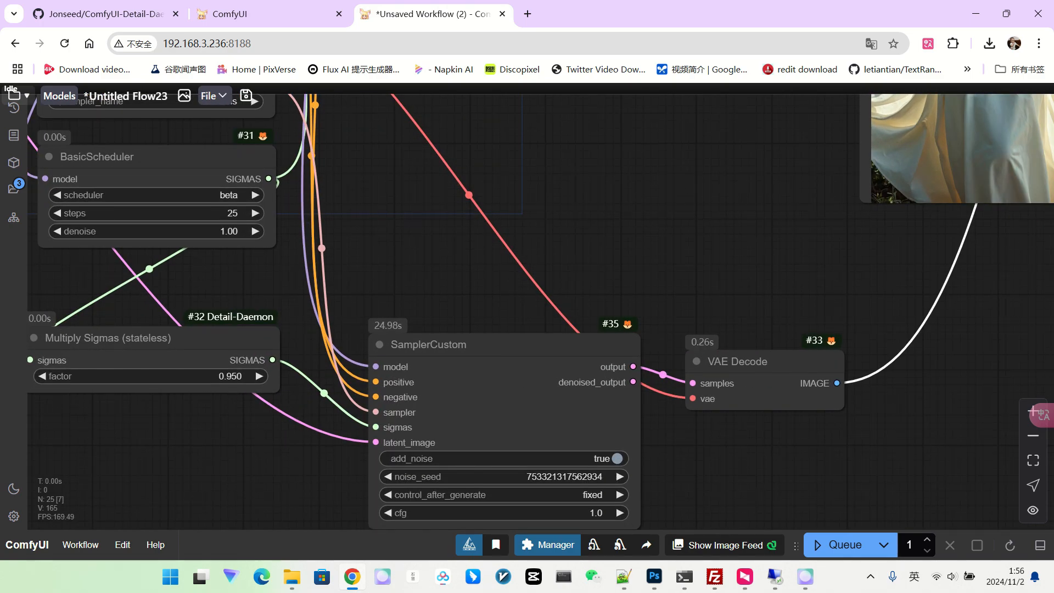
pyautogui.click(192, 376)
pyautogui.write('0.98')
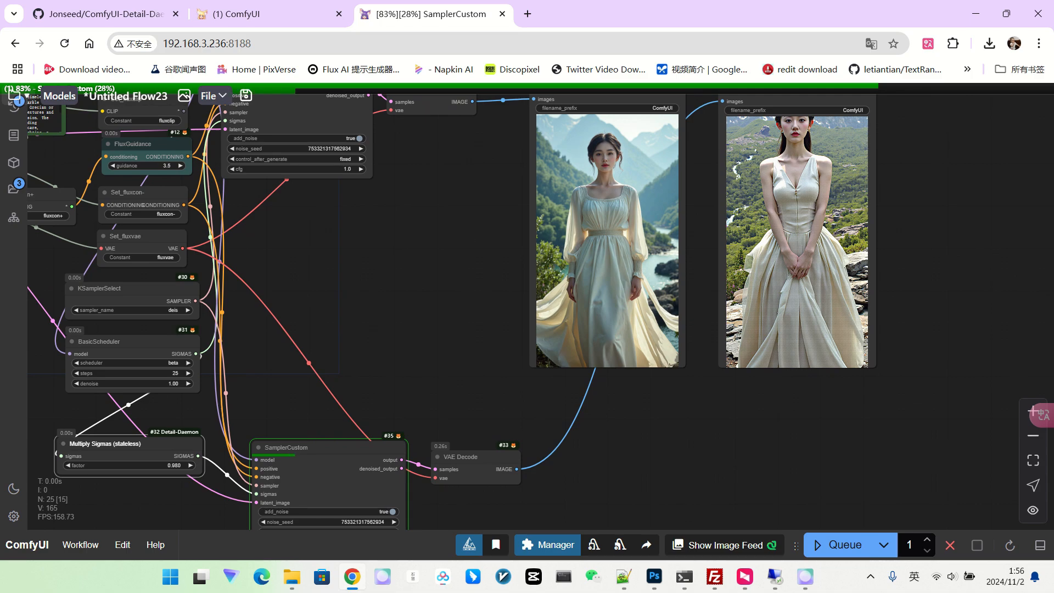
pyautogui.scroll(-2, 794, 216)
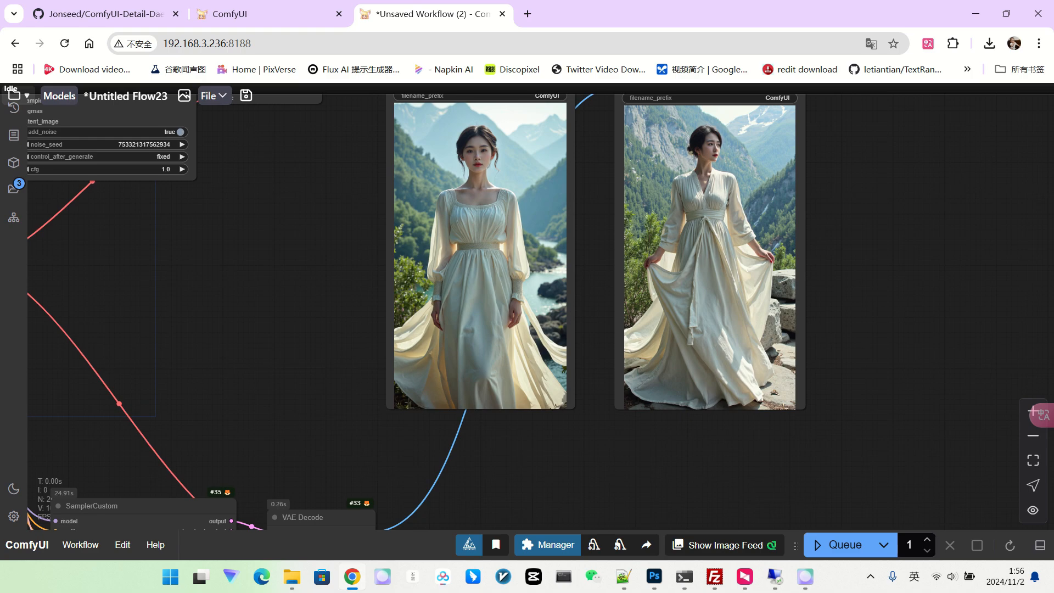
# Compare the baseline image with the new Multiply Sigmas image, examining pose, dress folds and mountain background up close
pyautogui.scroll(3, 712, 259)
pyautogui.scroll(-3, 712, 259)
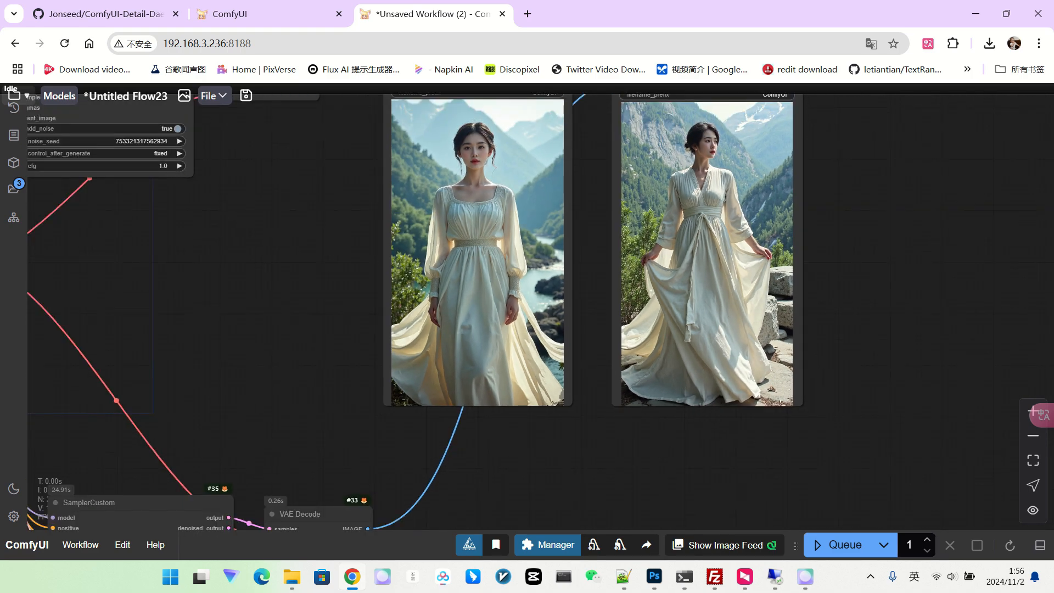
pyautogui.scroll(3, 824, 175)
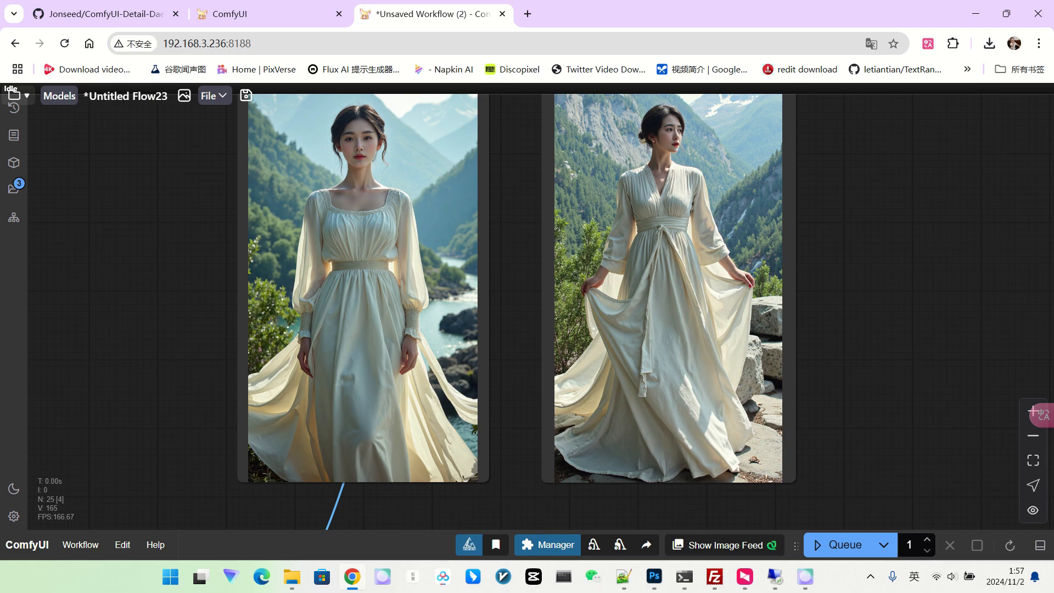
pyautogui.scroll(-3, 706, 241)
pyautogui.scroll(-1, 761, 339)
pyautogui.moveTo(769, 384); pyautogui.dragTo(840, 298)
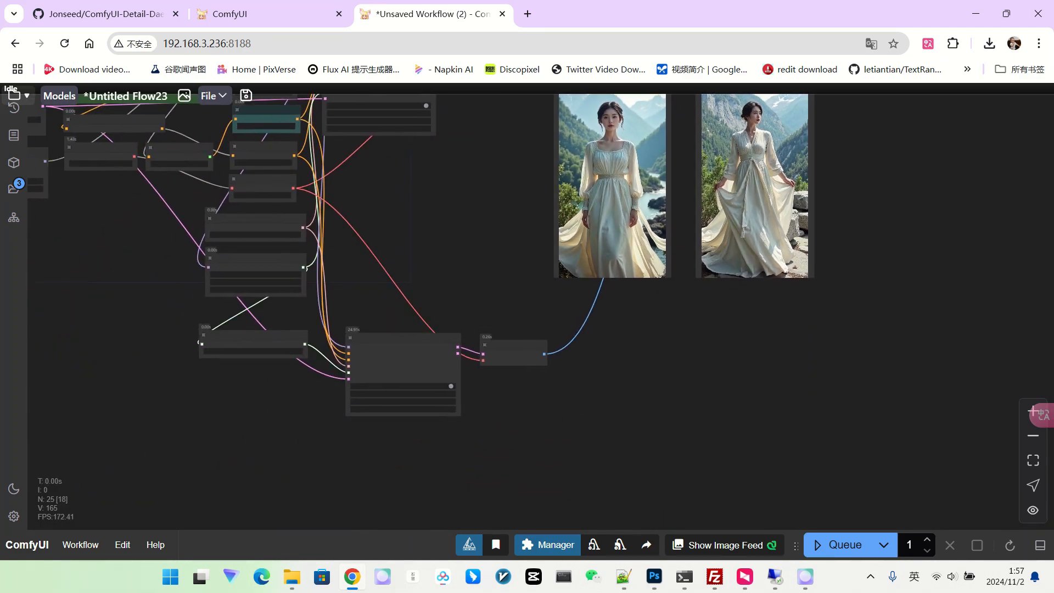
pyautogui.scroll(3, 283, 330)
pyautogui.scroll(3, 291, 356)
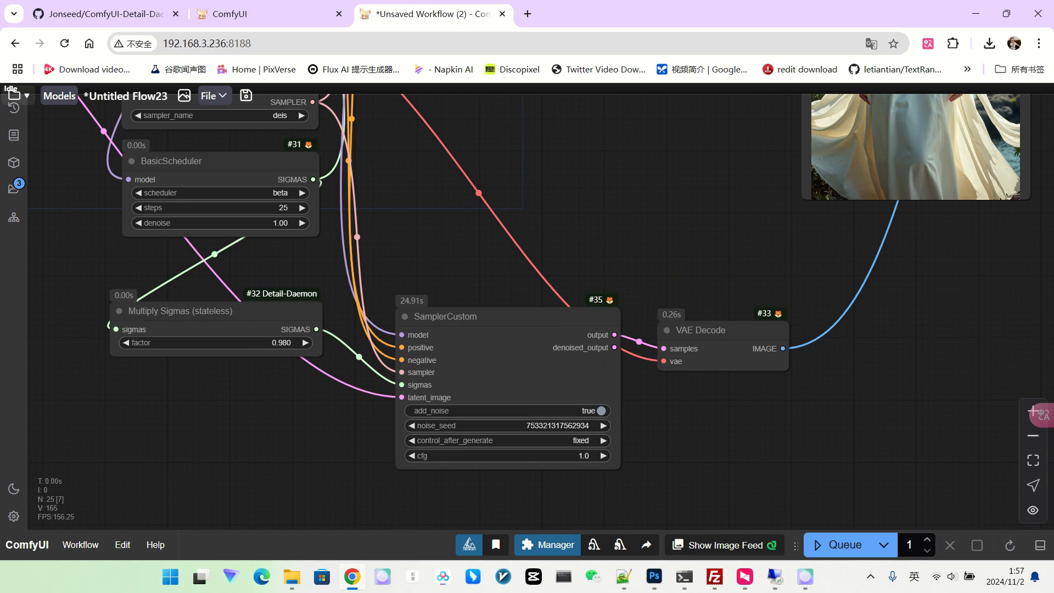
pyautogui.moveTo(703, 236); pyautogui.dragTo(475, 358)
pyautogui.moveTo(495, 264); pyautogui.dragTo(282, 376)
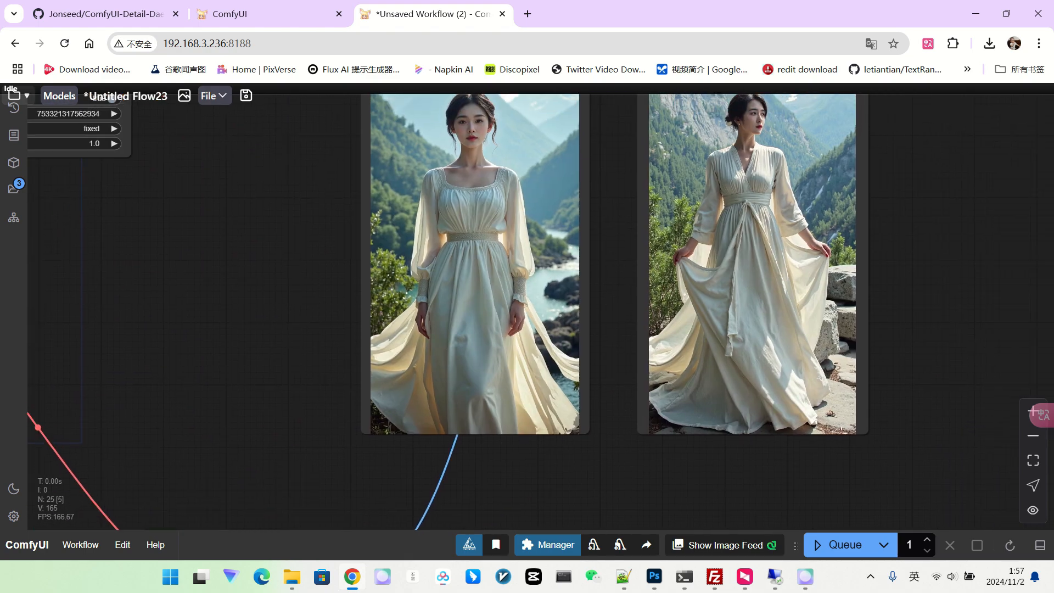
pyautogui.scroll(-3, 849, 232)
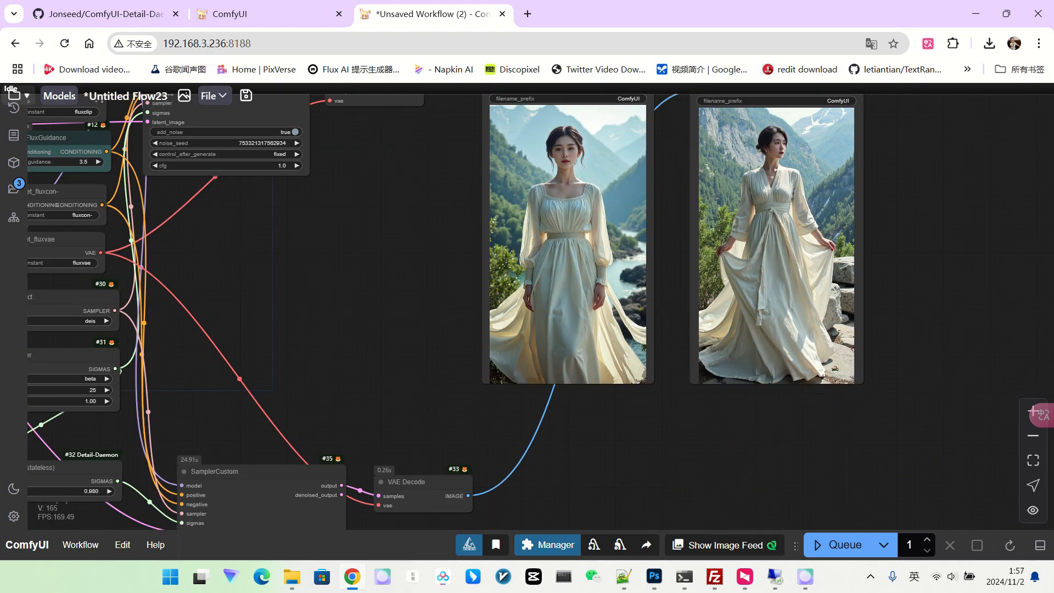
pyautogui.moveTo(884, 184); pyautogui.dragTo(828, 215)
pyautogui.scroll(4, 750, 208)
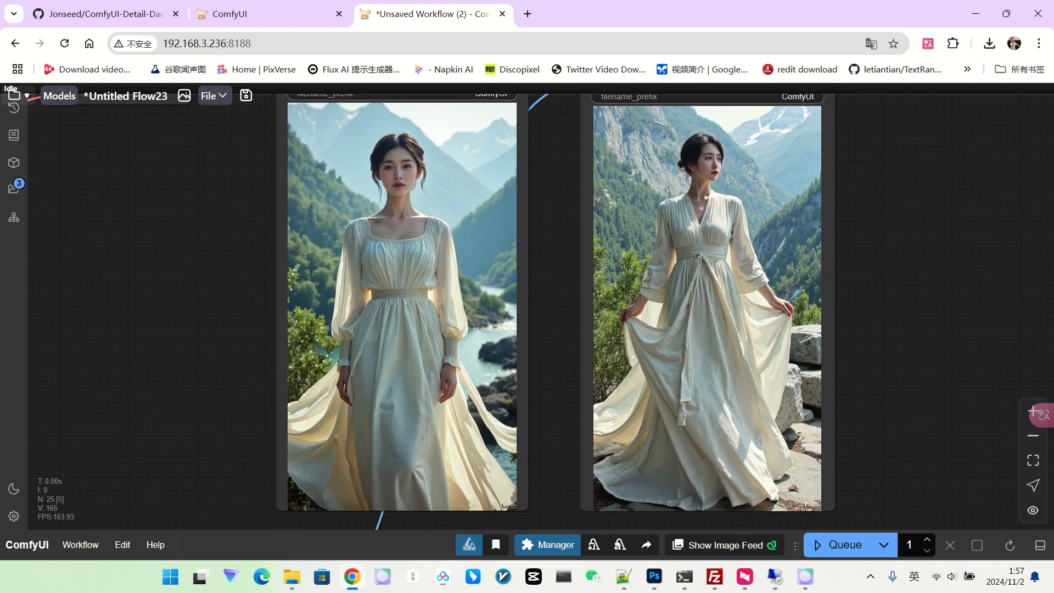
pyautogui.scroll(8, 753, 193)
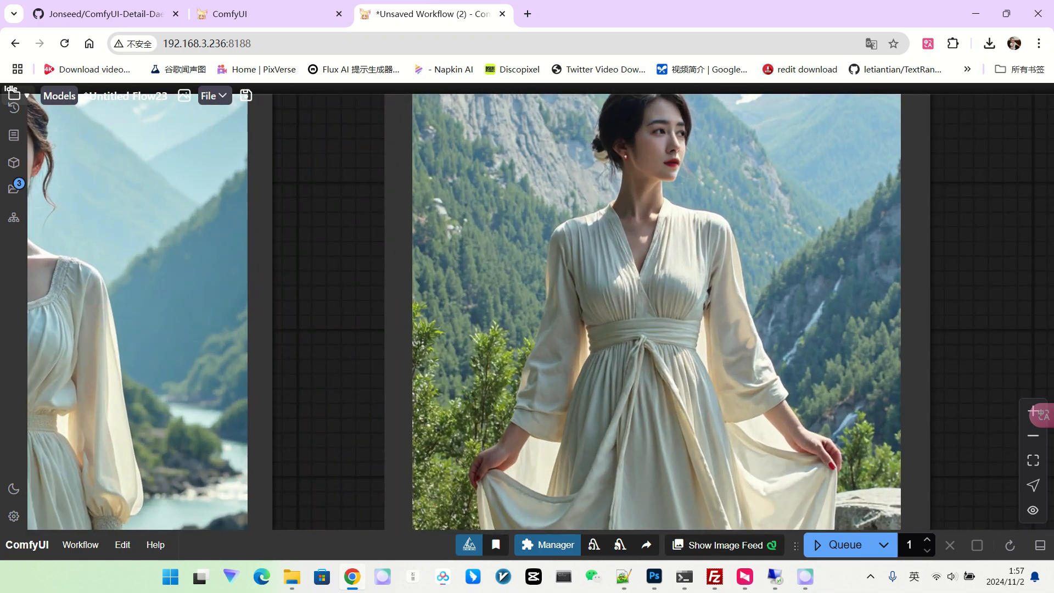
pyautogui.scroll(-6, 642, 308)
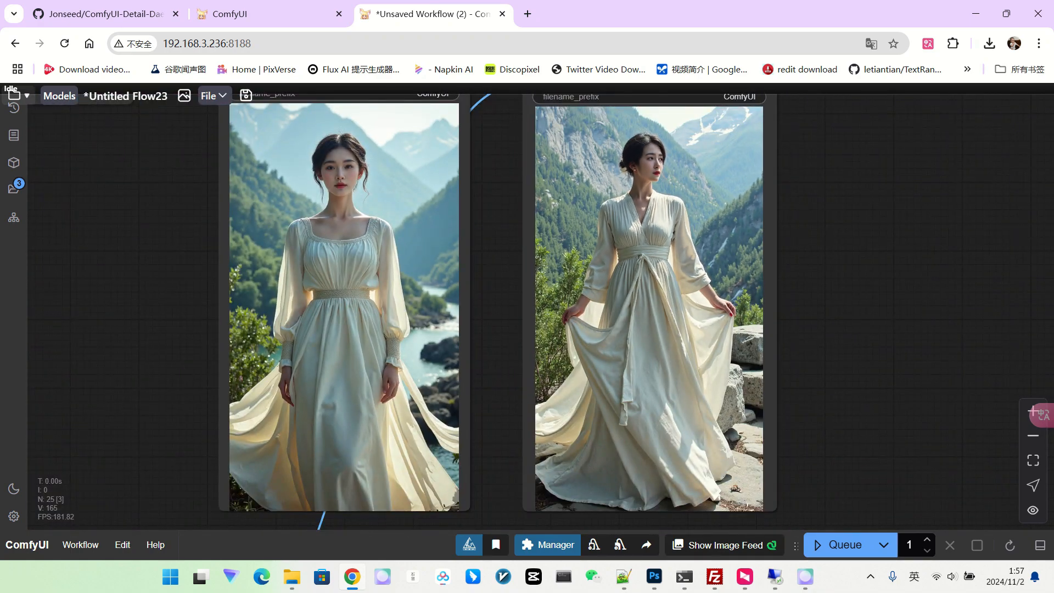
pyautogui.scroll(4, 664, 217)
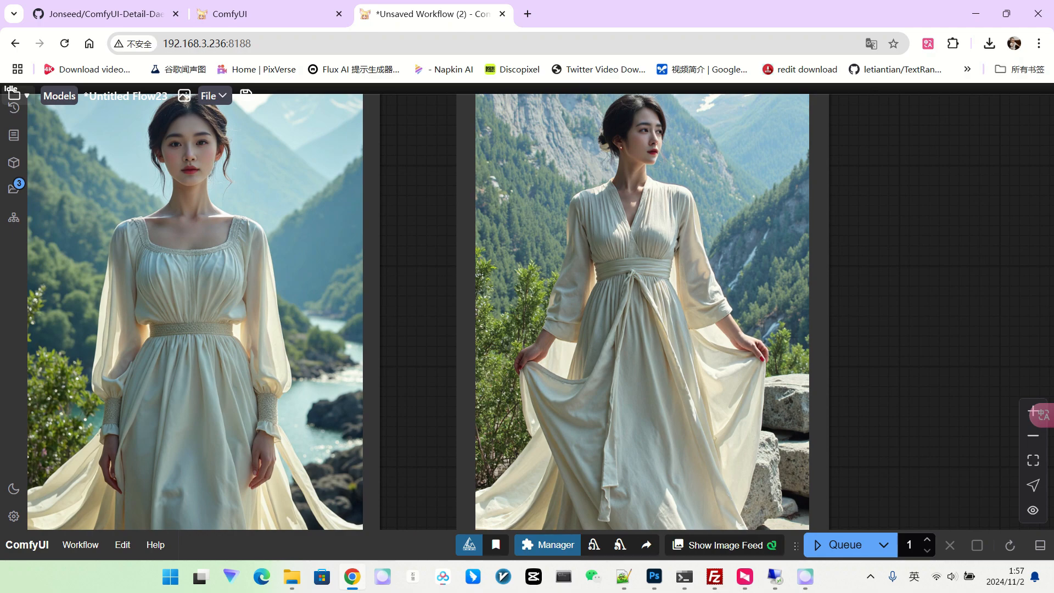
pyautogui.scroll(-7, 764, 247)
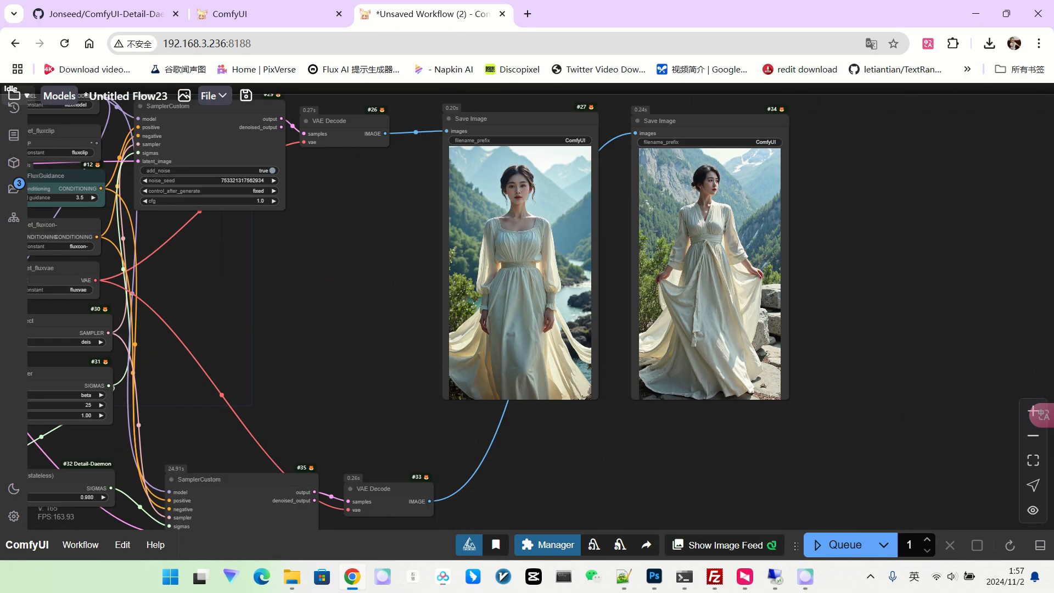
# Move the Multiply Sigmas branch's Save Image node below the baseline Save Image node, next to its own VAE Decode
pyautogui.moveTo(697, 121); pyautogui.dragTo(570, 422)
pyautogui.moveTo(708, 428); pyautogui.dragTo(755, 282)
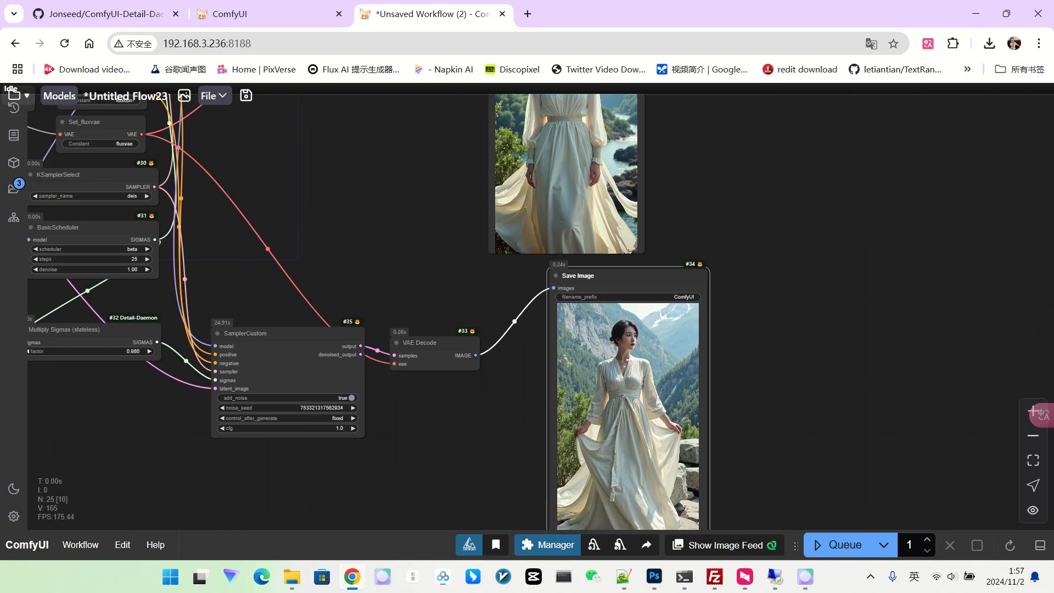
pyautogui.moveTo(638, 276); pyautogui.dragTo(585, 298)
pyautogui.scroll(-4, 732, 312)
pyautogui.moveTo(733, 312); pyautogui.dragTo(776, 240)
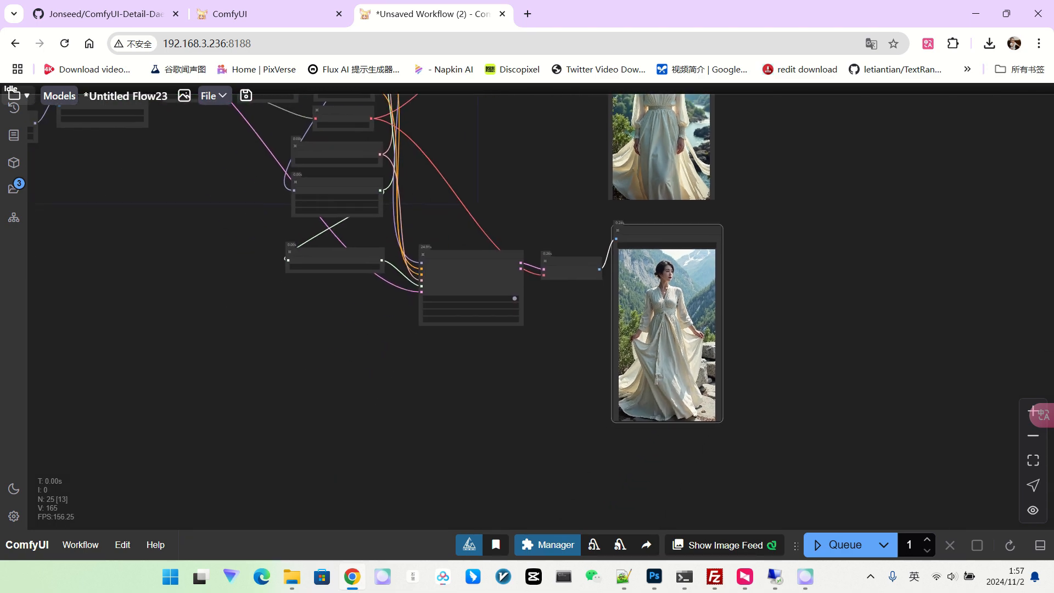
pyautogui.scroll(3, 400, 283)
pyautogui.scroll(5, 400, 283)
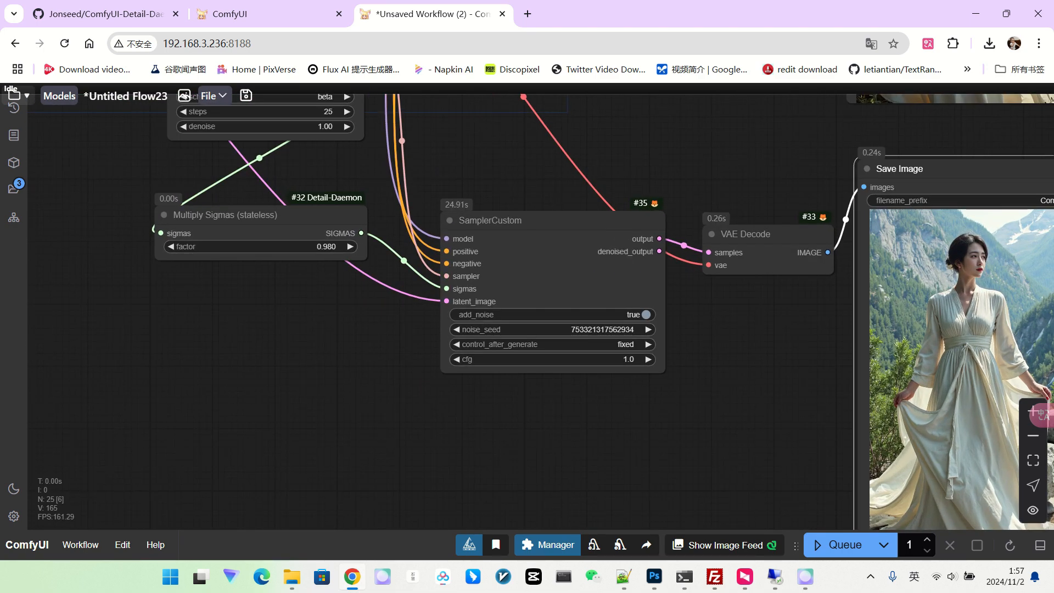
pyautogui.scroll(-1, 371, 284)
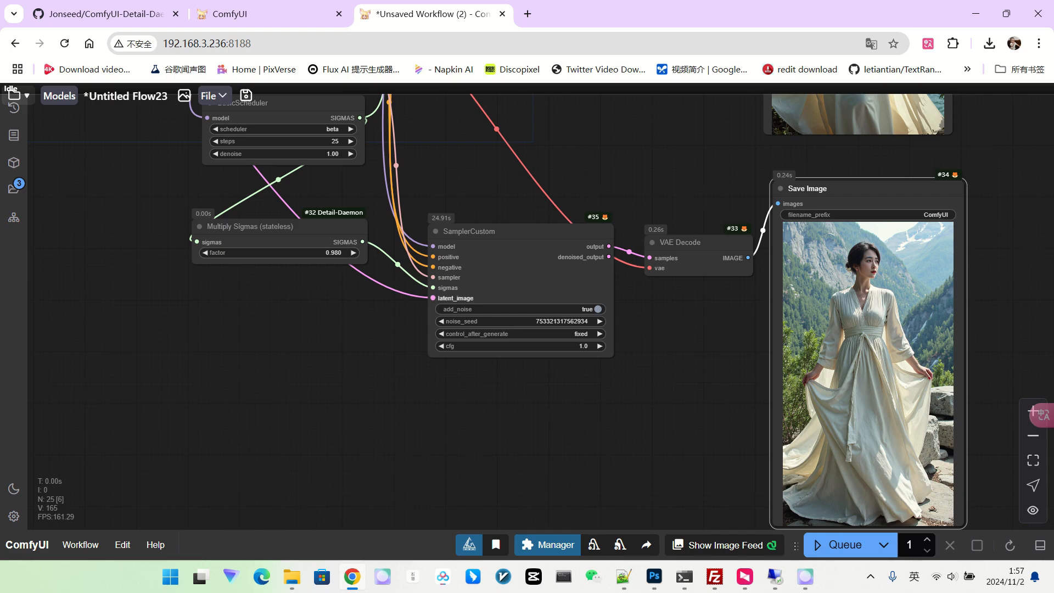
pyautogui.scroll(-2, 500, 316)
# Switch to the ComfyUI-Detail-Daemon GitHub README and read the Lying Sigma Sampler section
pyautogui.hotkey('ctrl', '1')
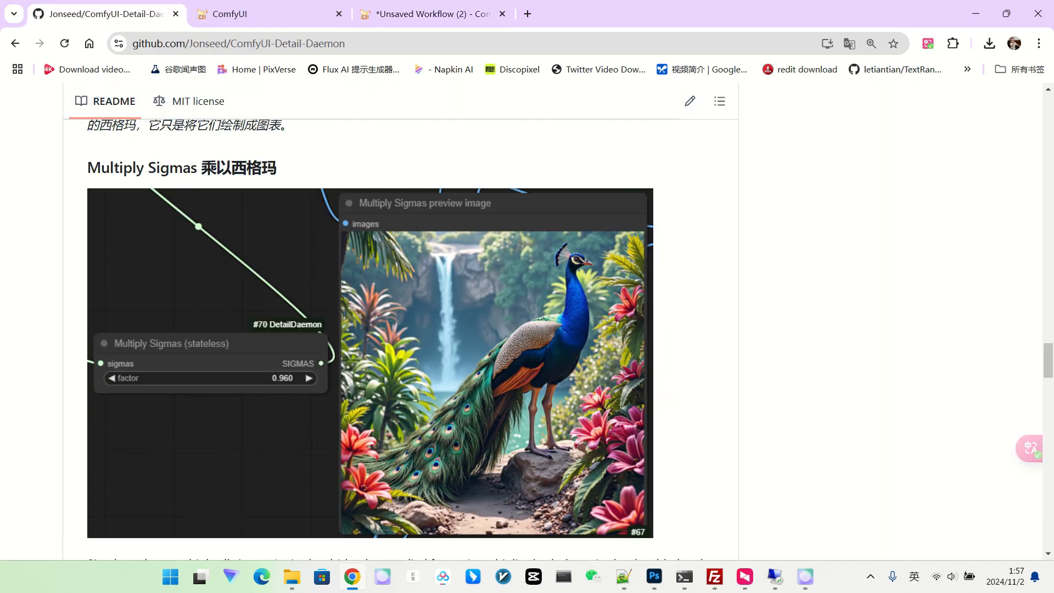
pyautogui.scroll(-15, 363, 330)
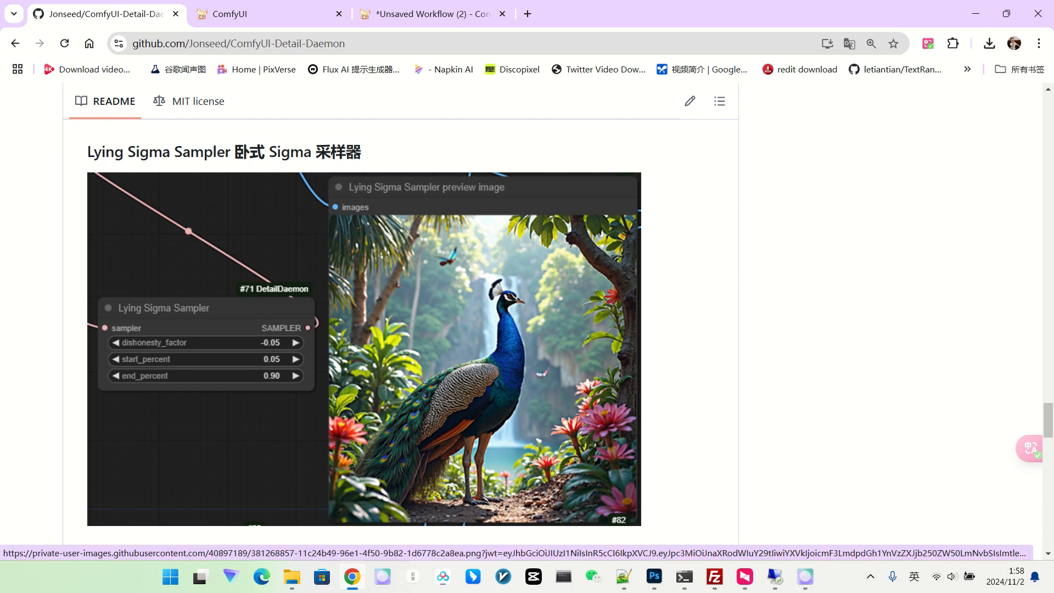
pyautogui.scroll(1, 365, 330)
pyautogui.scroll(-1, 365, 330)
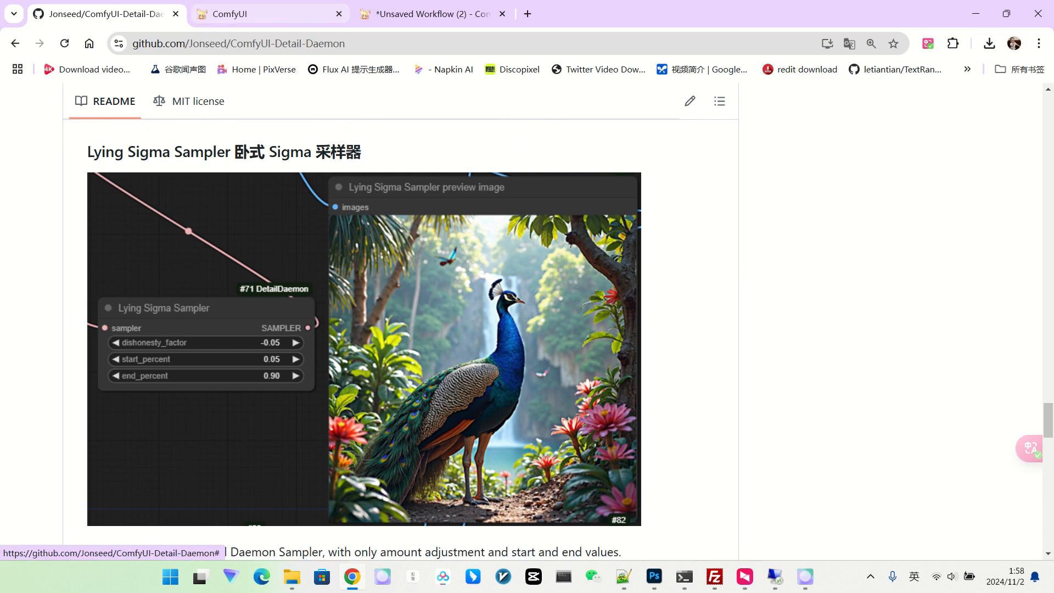
# Return to the ComfyUI workflow and add a Lying Sigma Sampler node below the Multiply Sigmas branch's SamplerCustom
pyautogui.click(428, 15)
pyautogui.moveTo(593, 423); pyautogui.dragTo(607, 370)
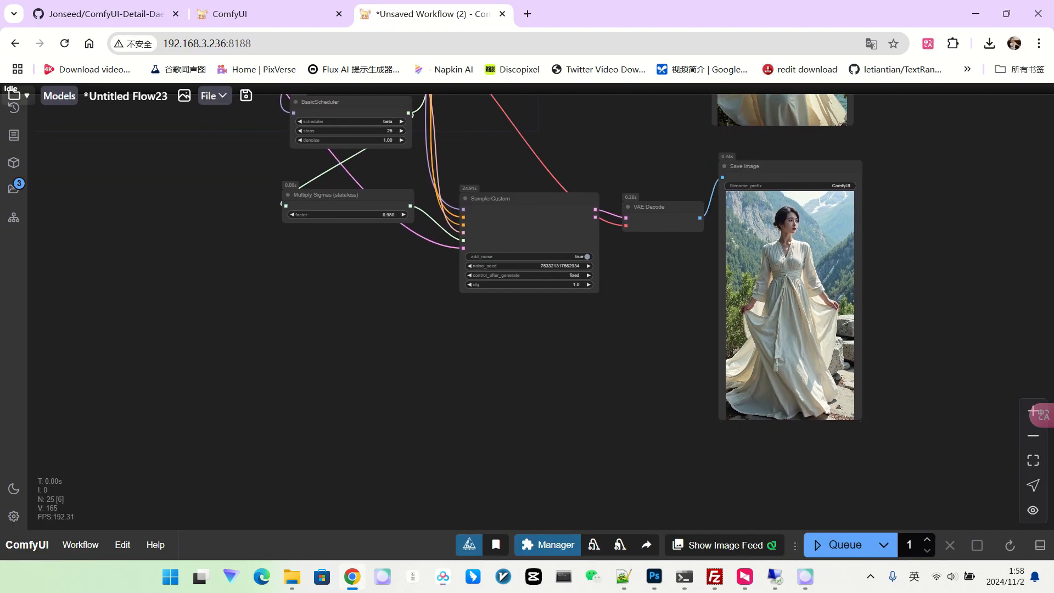
pyautogui.doubleClick(590, 360)
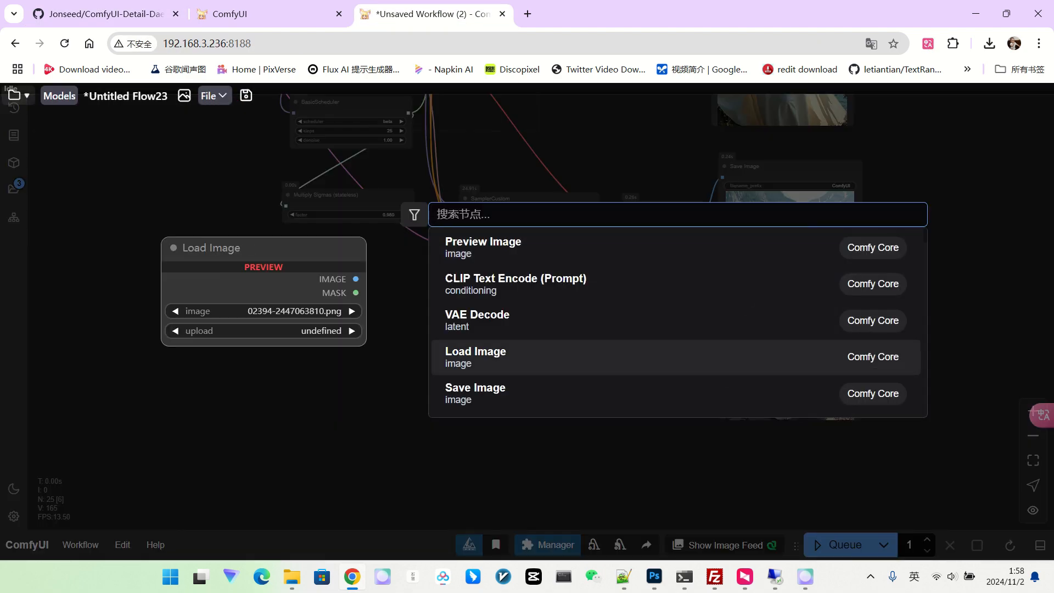
pyautogui.write('ly')
pyautogui.press('Return')
pyautogui.scroll(9, 607, 370)
pyautogui.moveTo(192, 354); pyautogui.dragTo(362, 301)
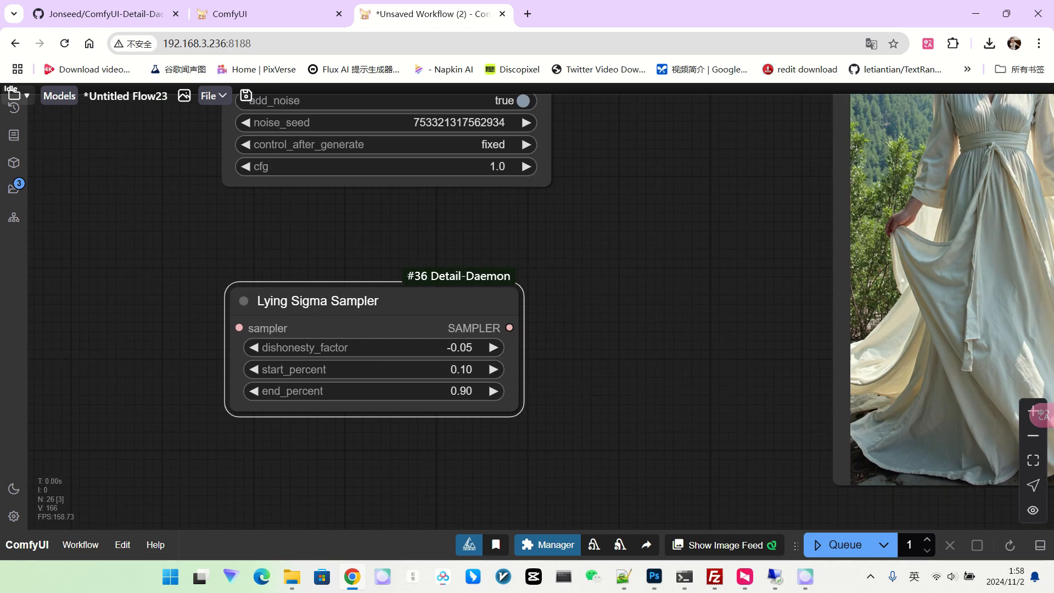
# Examine the Lying Sigma Sampler node's dishonesty_factor, start_percent and end_percent parameters up close
pyautogui.moveTo(456, 241); pyautogui.dragTo(494, 222)
pyautogui.scroll(-1, 491, 300)
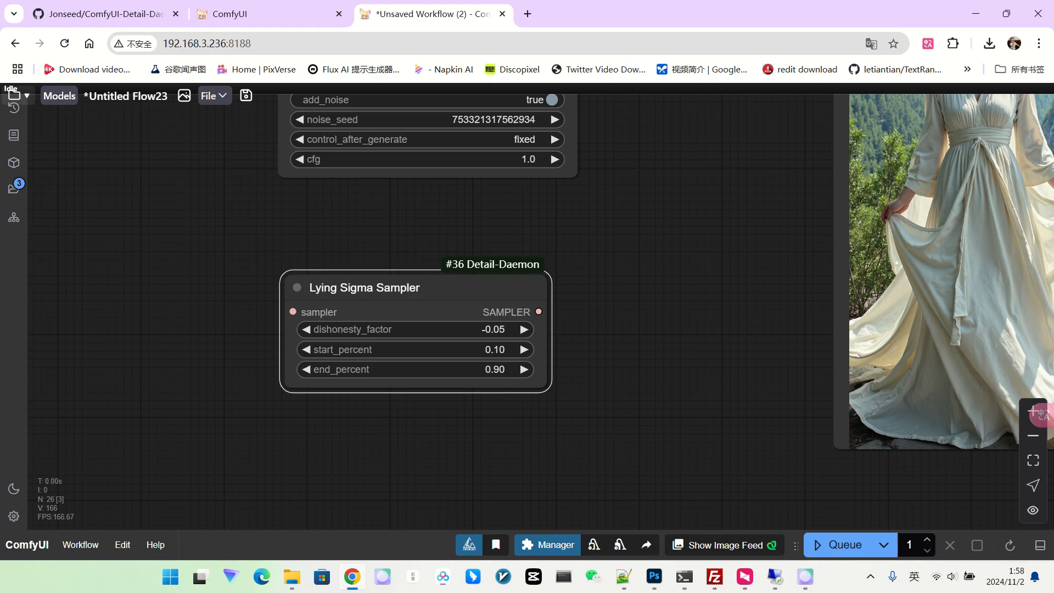
pyautogui.scroll(-1, 559, 299)
pyautogui.moveTo(565, 299); pyautogui.dragTo(621, 348)
pyautogui.scroll(3, 393, 342)
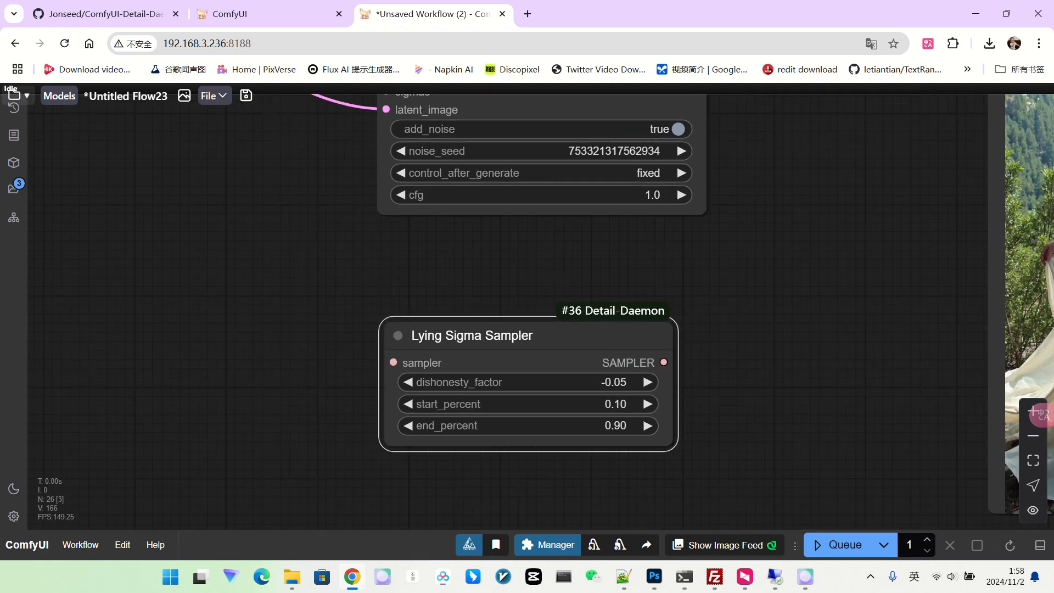
pyautogui.moveTo(472, 336); pyautogui.dragTo(474, 322)
pyautogui.scroll(-2, 390, 320)
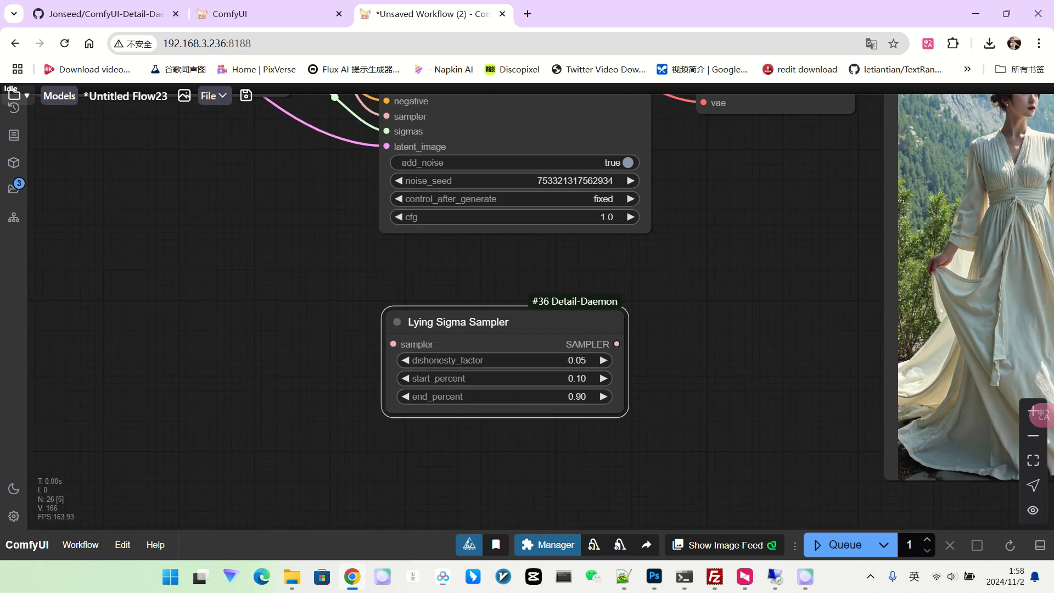
pyautogui.scroll(3, 475, 339)
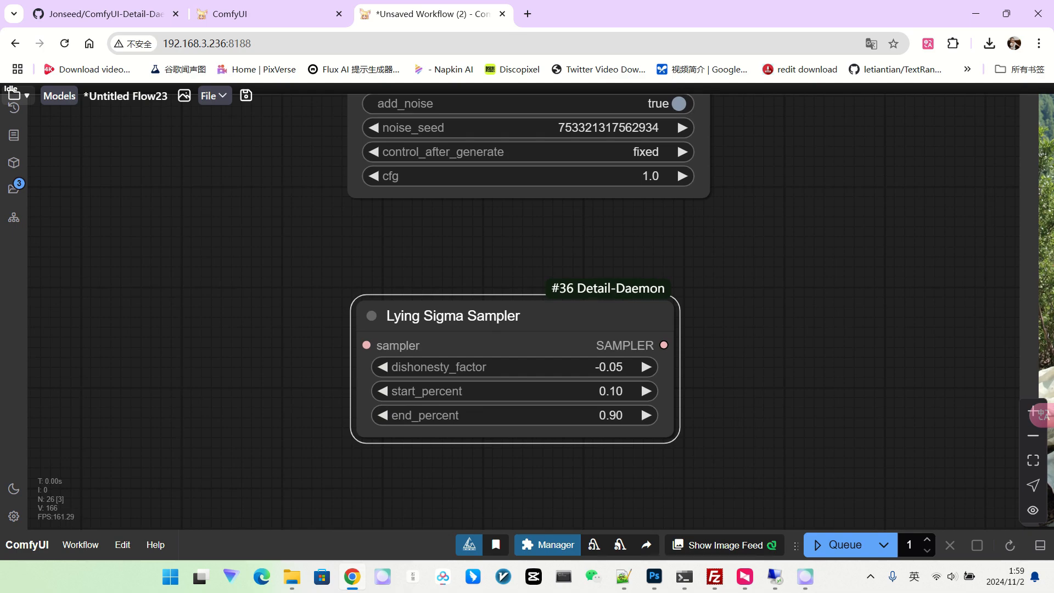
pyautogui.moveTo(474, 317); pyautogui.dragTo(478, 301)
pyautogui.moveTo(725, 384); pyautogui.dragTo(630, 378)
pyautogui.scroll(3, 558, 395)
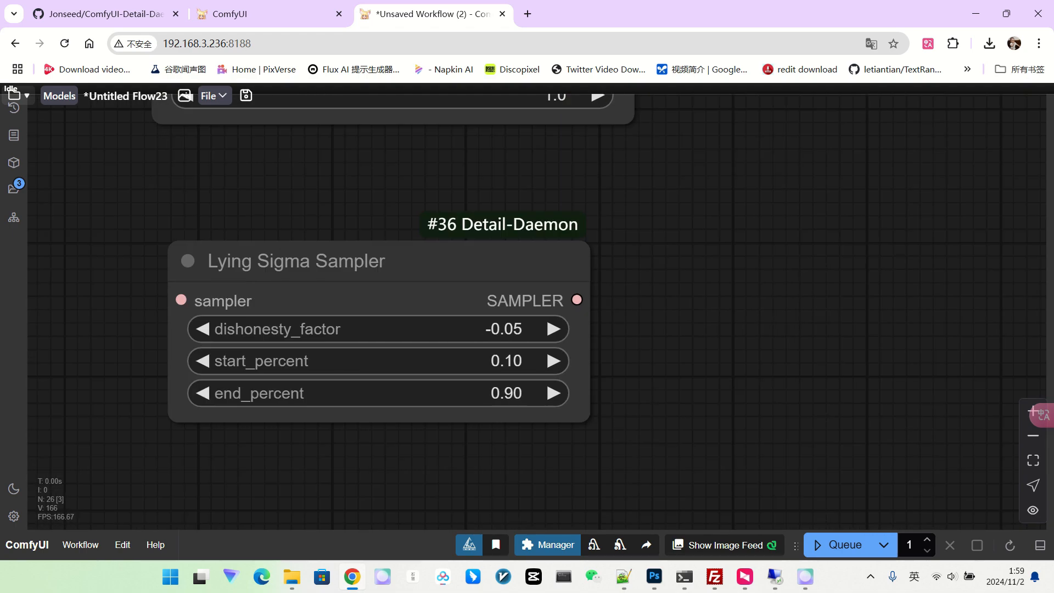
pyautogui.scroll(-1, 375, 379)
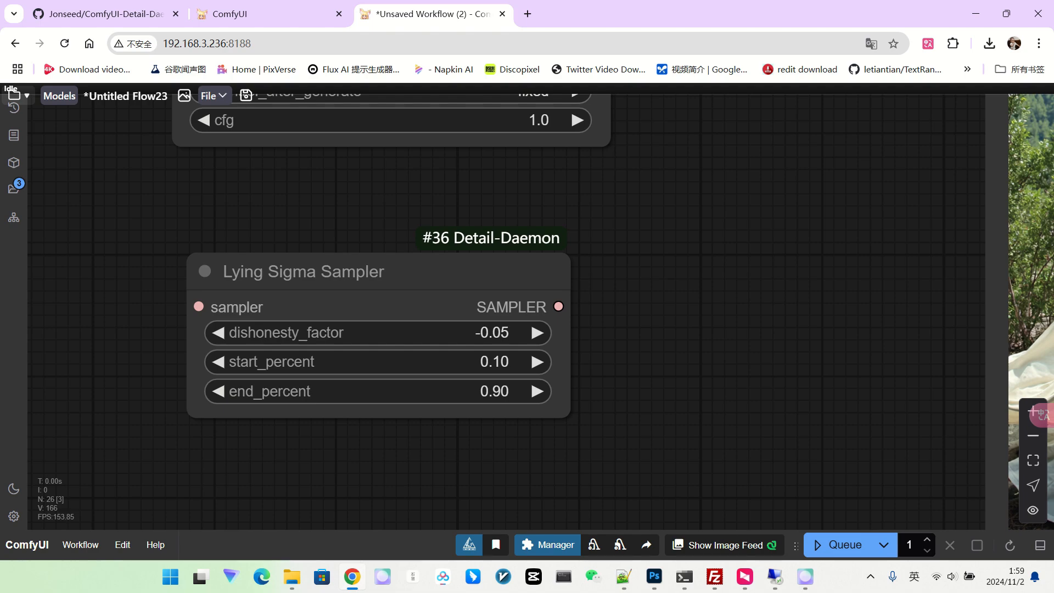
pyautogui.scroll(-3, 527, 396)
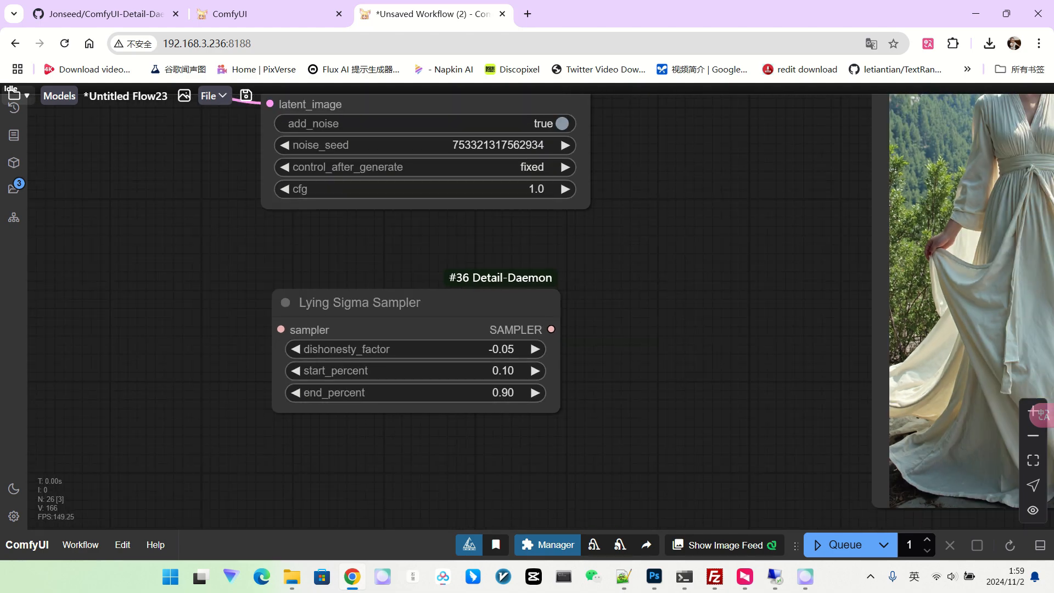
pyautogui.scroll(-4, 613, 338)
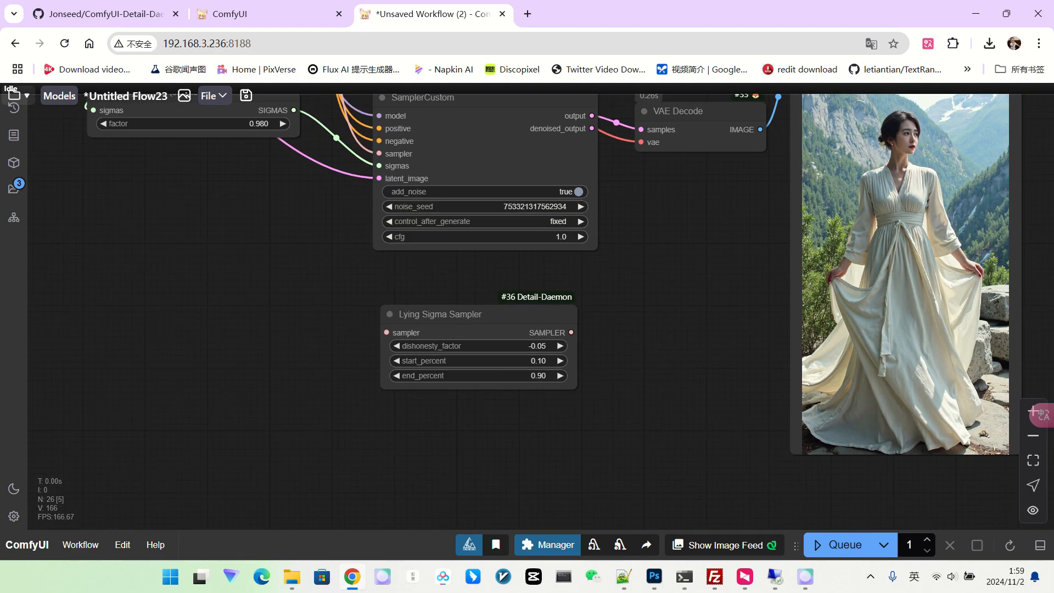
# Move the Lying Sigma Sampler node beneath the Multiply Sigmas (stateless) node
pyautogui.moveTo(631, 308); pyautogui.dragTo(618, 374)
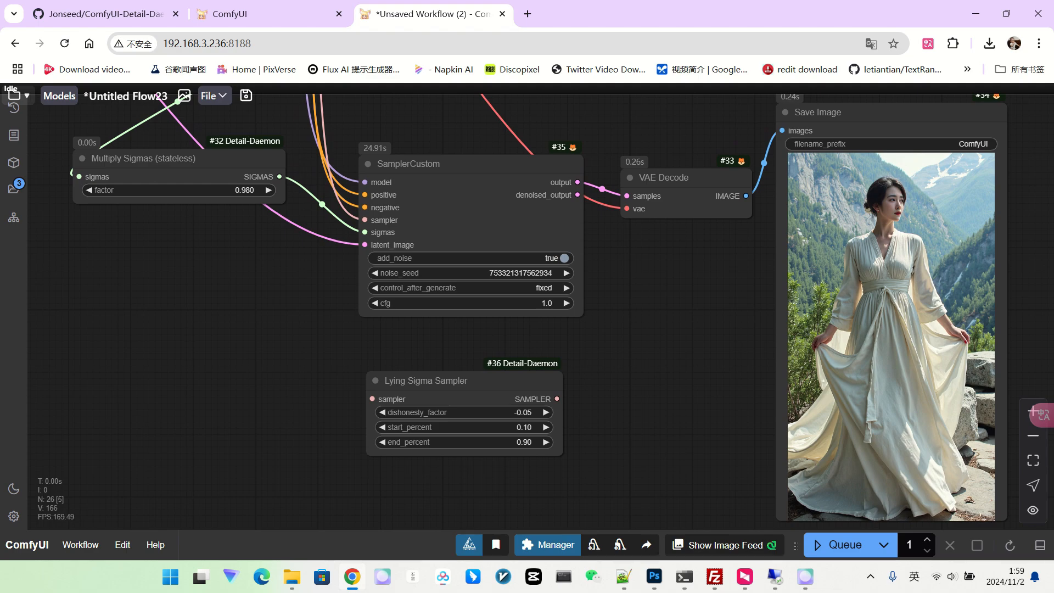
pyautogui.moveTo(418, 380); pyautogui.dragTo(188, 359)
pyautogui.scroll(-4, 541, 366)
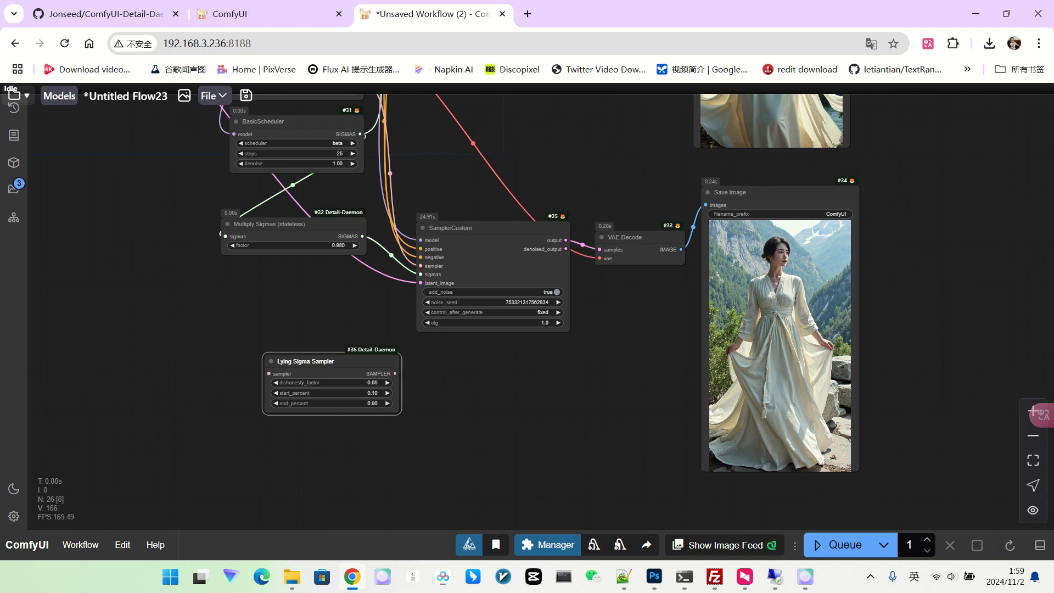
# Duplicate the Multiply Sigmas branch's SamplerCustom, VAE Decode and Save Image nodes with their incoming links, placing the copies below the Lying Sigma Sampler
pyautogui.click(493, 253)
pyautogui.keyDown('ctrl'); pyautogui.click(640, 247); pyautogui.keyUp('ctrl')
pyautogui.keyDown('ctrl'); pyautogui.click(772, 197); pyautogui.keyUp('ctrl')
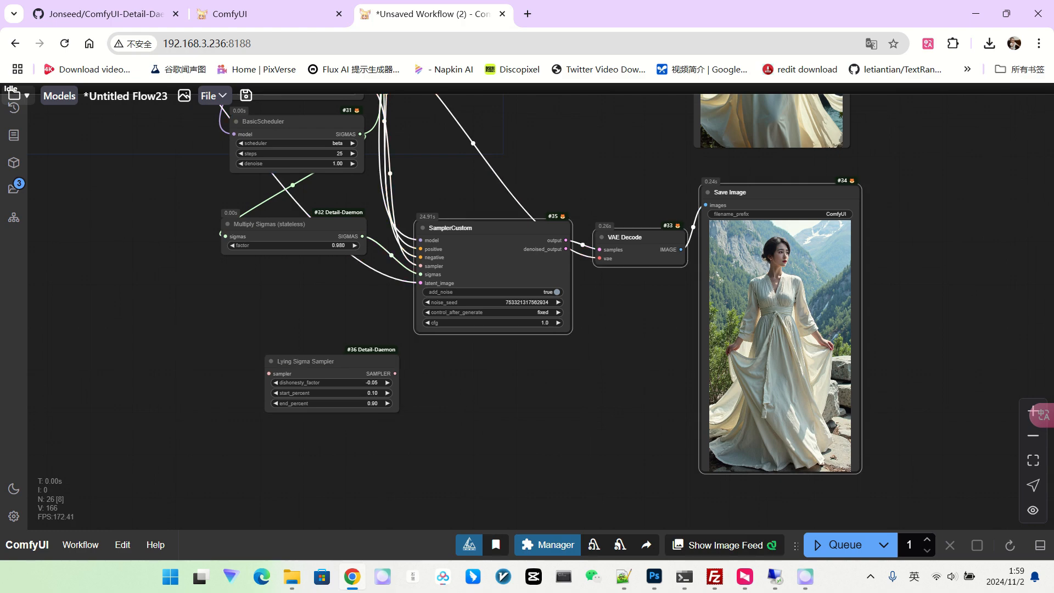
pyautogui.moveTo(604, 398); pyautogui.dragTo(588, 204)
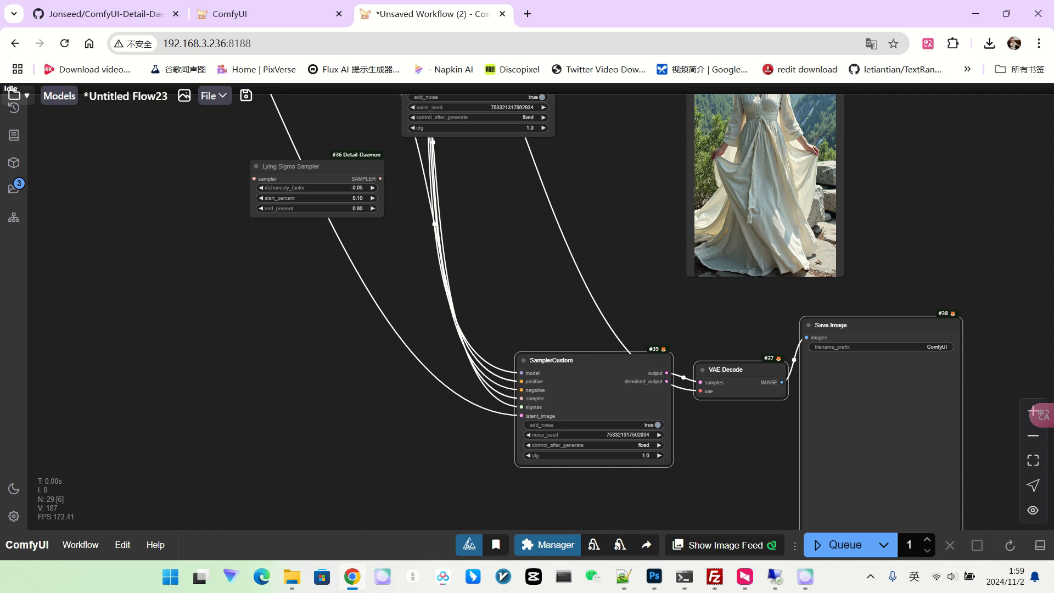
# Arrange the copied SamplerCustom, VAE Decode and Save Image nodes compactly in a row beneath the originals
pyautogui.moveTo(583, 361); pyautogui.dragTo(510, 349)
pyautogui.moveTo(733, 369); pyautogui.dragTo(672, 356)
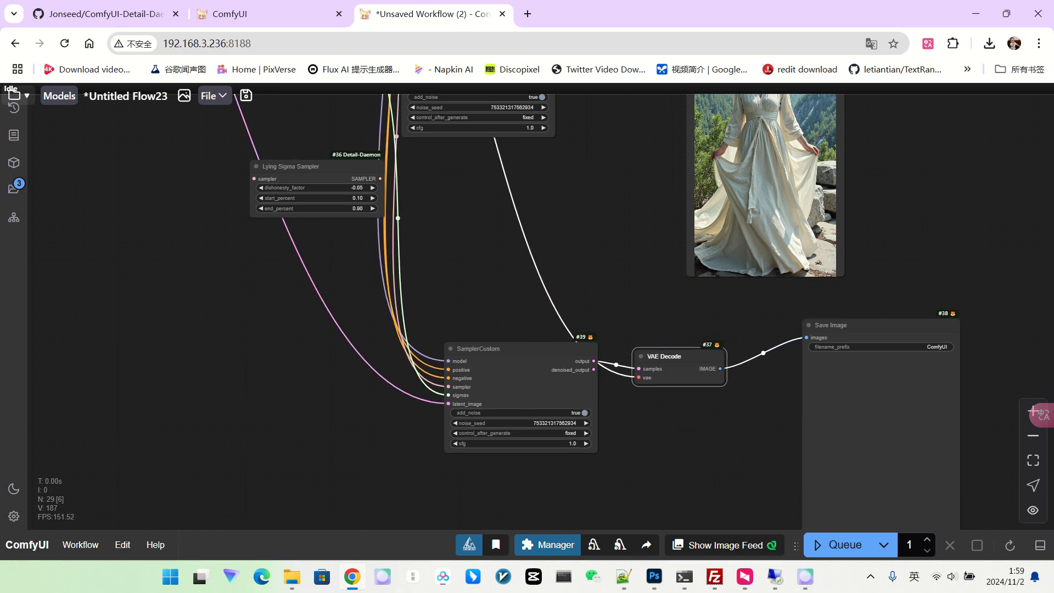
pyautogui.moveTo(831, 325); pyautogui.dragTo(757, 335)
pyautogui.moveTo(672, 356); pyautogui.dragTo(653, 356)
pyautogui.click(757, 335)
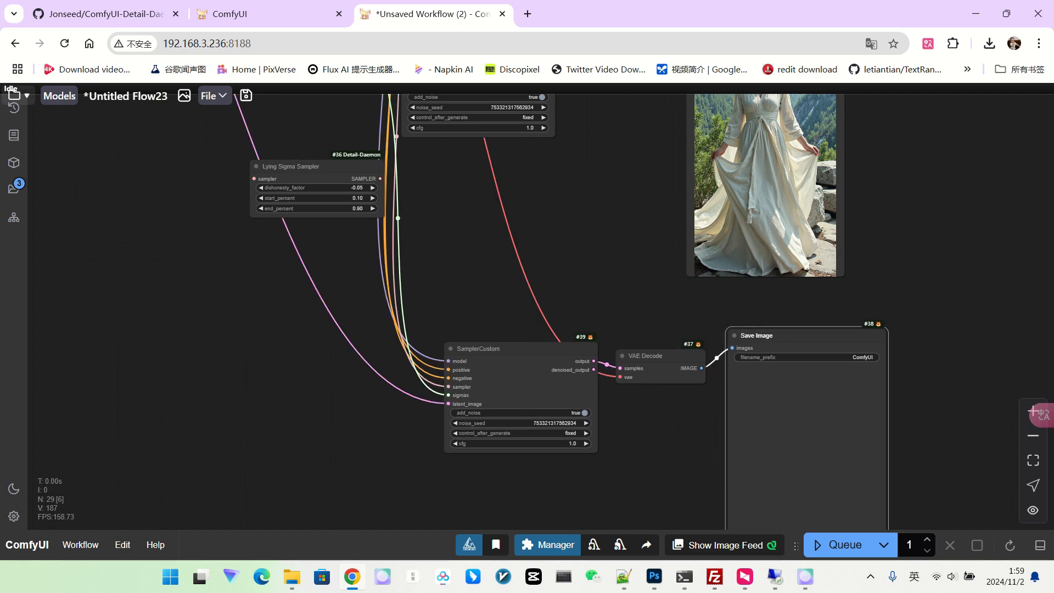
pyautogui.moveTo(757, 335); pyautogui.dragTo(747, 345)
pyautogui.moveTo(478, 349); pyautogui.dragTo(437, 337)
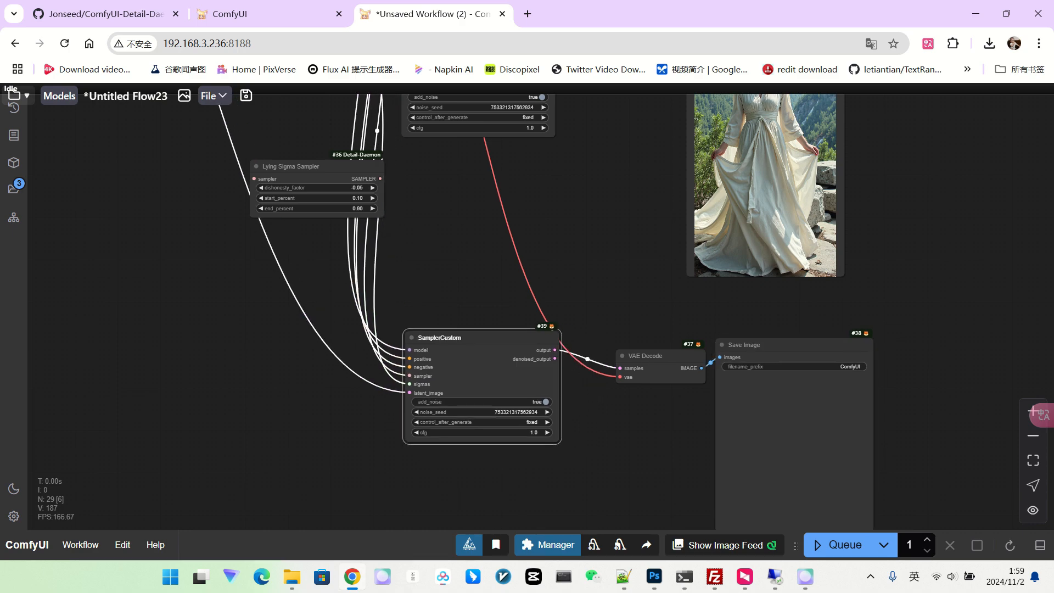
pyautogui.moveTo(651, 356); pyautogui.dragTo(625, 355)
pyautogui.moveTo(746, 345); pyautogui.dragTo(712, 345)
# Connect the BasicScheduler's SIGMAS output directly to the sigmas input of the copied SamplerCustom
pyautogui.moveTo(631, 286); pyautogui.dragTo(619, 416)
pyautogui.scroll(-2, 629, 378)
pyautogui.scroll(1, 588, 329)
pyautogui.moveTo(587, 329); pyautogui.dragTo(588, 325)
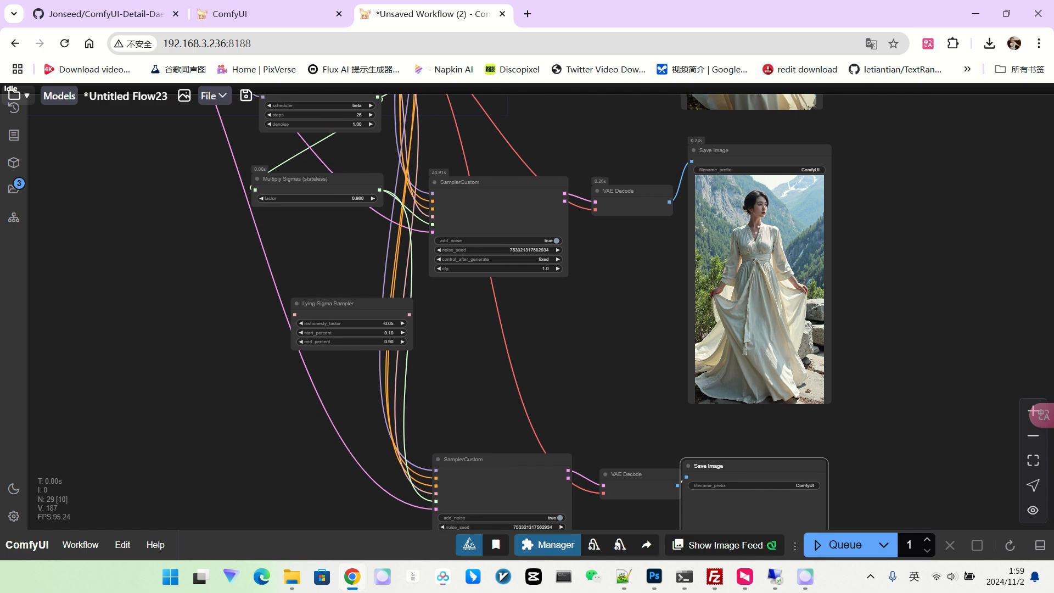
pyautogui.scroll(-1, 558, 320)
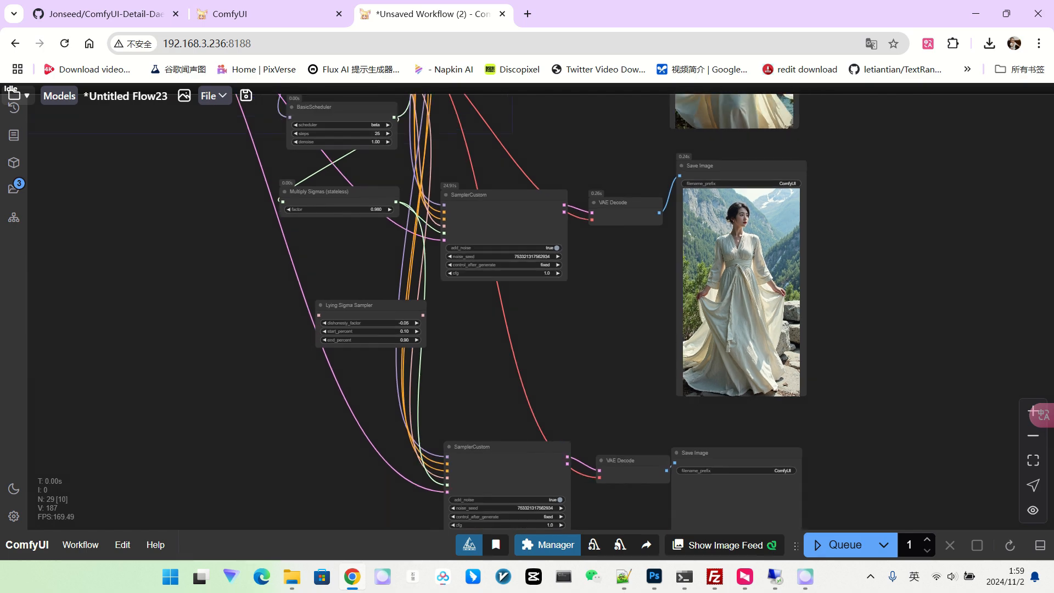
pyautogui.moveTo(395, 117); pyautogui.dragTo(448, 485)
pyautogui.scroll(7, 483, 522)
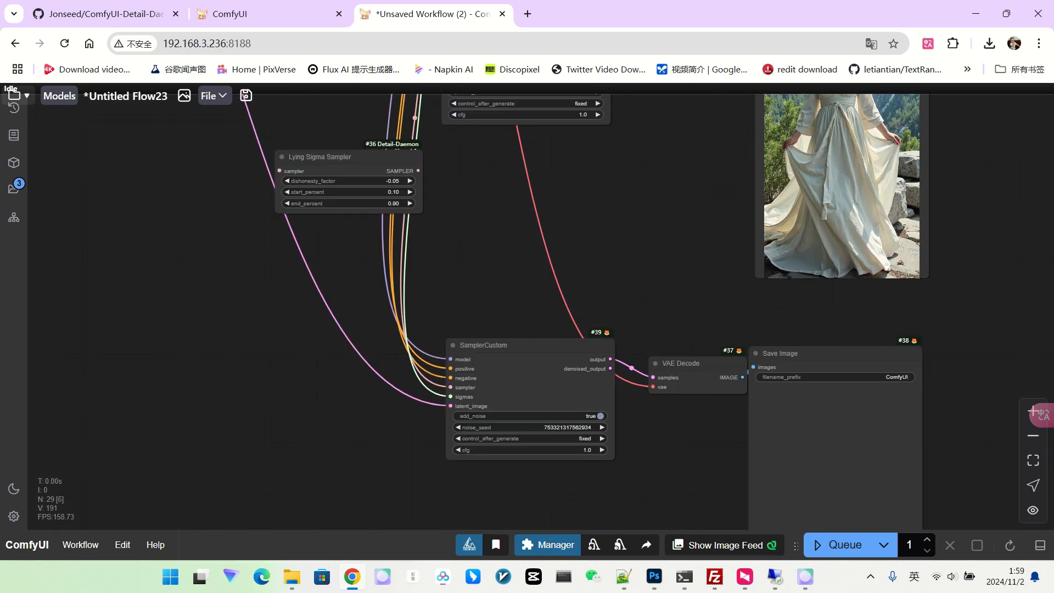
# Move the Lying Sigma Sampler node down beside the copied SamplerCustom
pyautogui.scroll(-4, 545, 268)
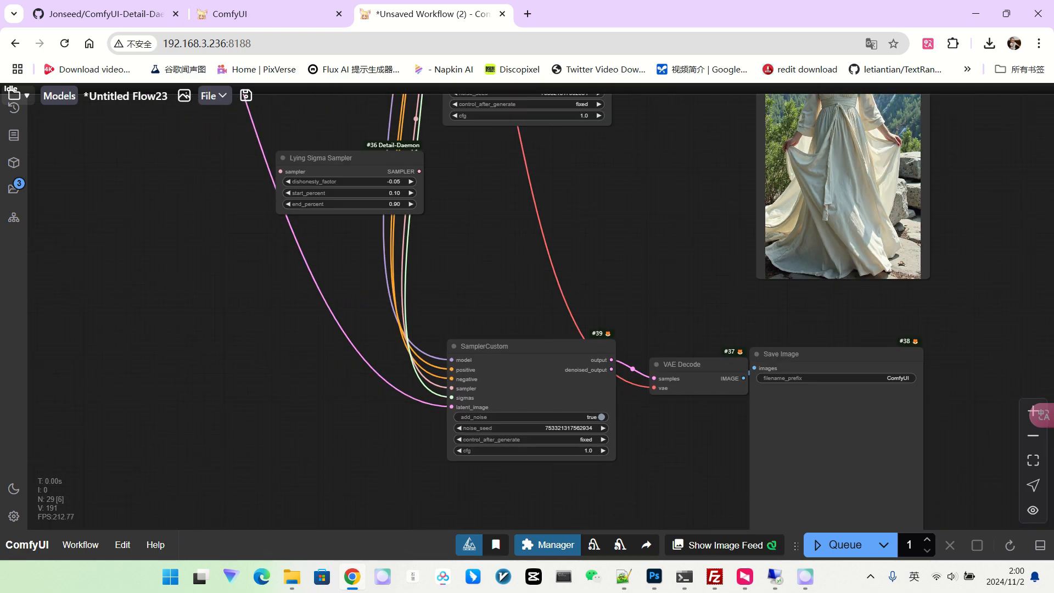
pyautogui.scroll(-2, 559, 174)
pyautogui.moveTo(559, 174); pyautogui.dragTo(560, 184)
pyautogui.moveTo(434, 171); pyautogui.dragTo(428, 331)
# Reroute the copied SamplerCustom's sampler link into the Lying Sigma Sampler and connect that node's SAMPLER output to the SamplerCustom's sampler input
pyautogui.scroll(7, 427, 331)
pyautogui.moveTo(536, 355); pyautogui.dragTo(276, 353)
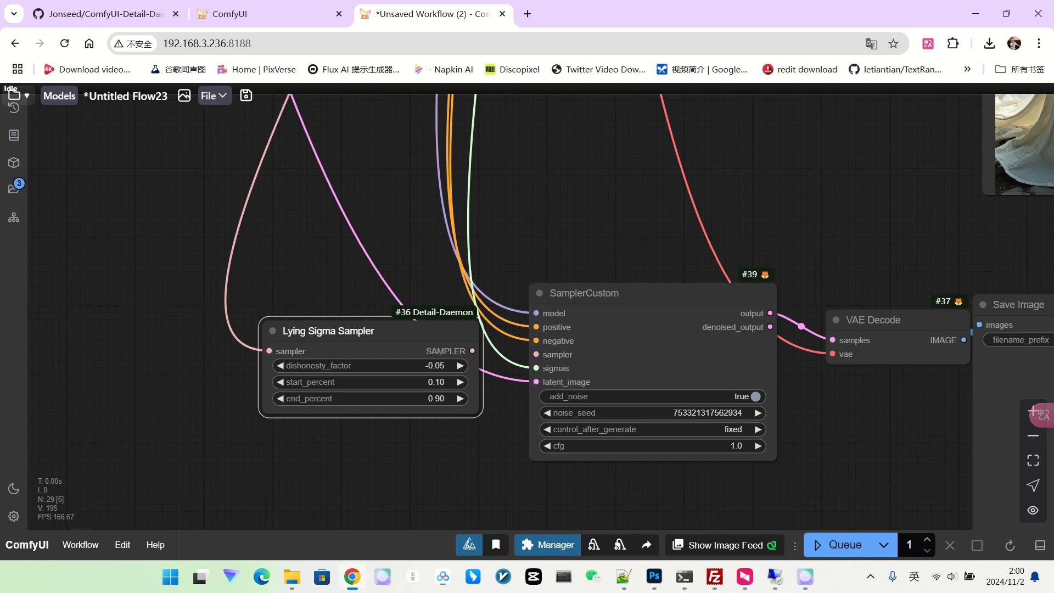
pyautogui.moveTo(473, 350); pyautogui.dragTo(536, 355)
pyautogui.scroll(3, 435, 379)
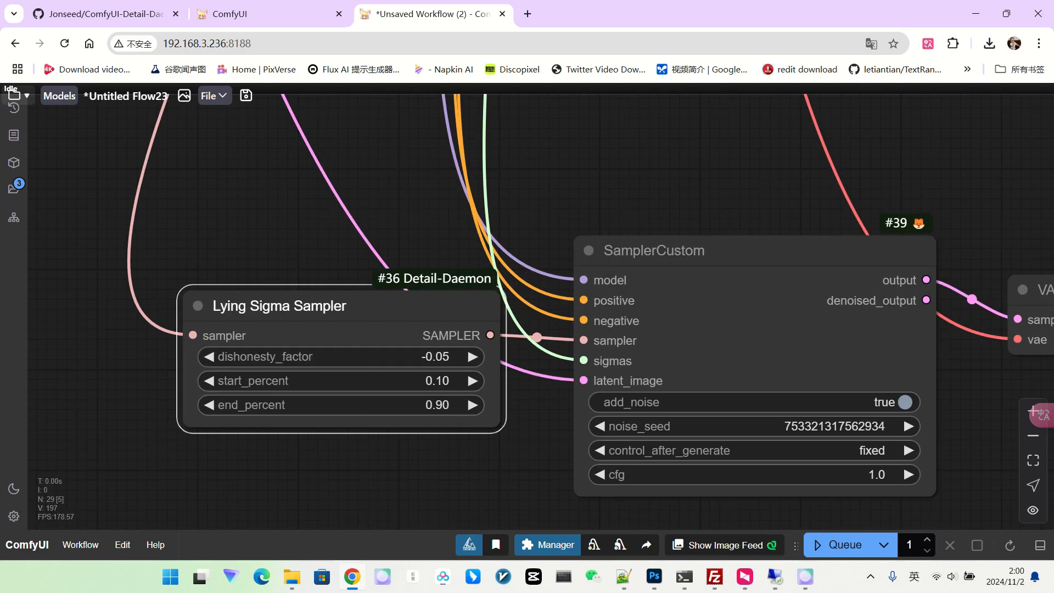
pyautogui.scroll(-2, 392, 349)
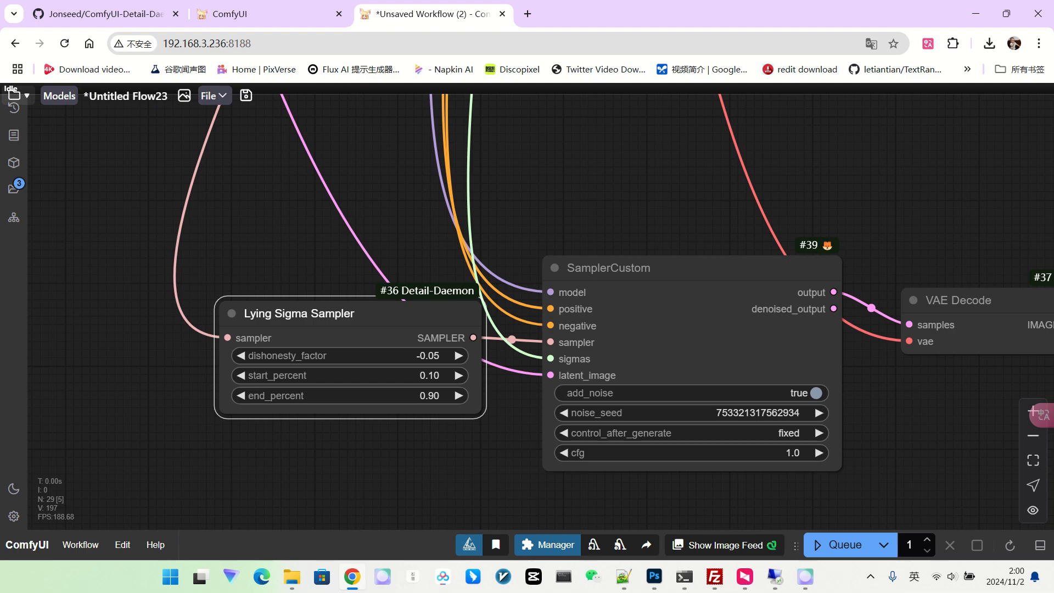
pyautogui.scroll(-2, 459, 430)
# Move the copied Save Image node clear of its VAE Decode and run the workflow
pyautogui.moveTo(797, 425); pyautogui.dragTo(454, 384)
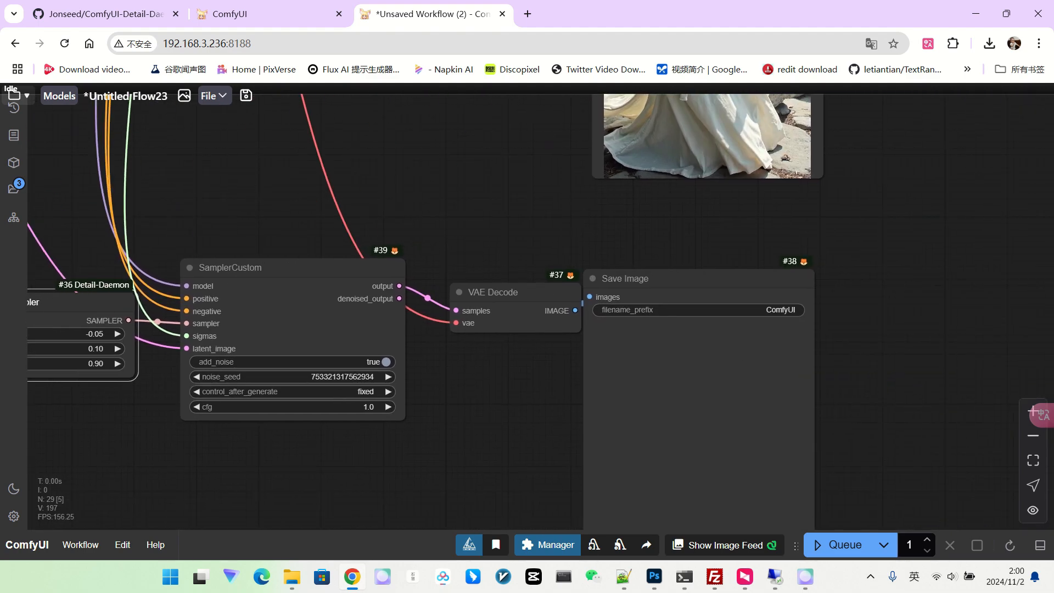
pyautogui.moveTo(681, 279); pyautogui.dragTo(704, 262)
pyautogui.scroll(-4, 846, 281)
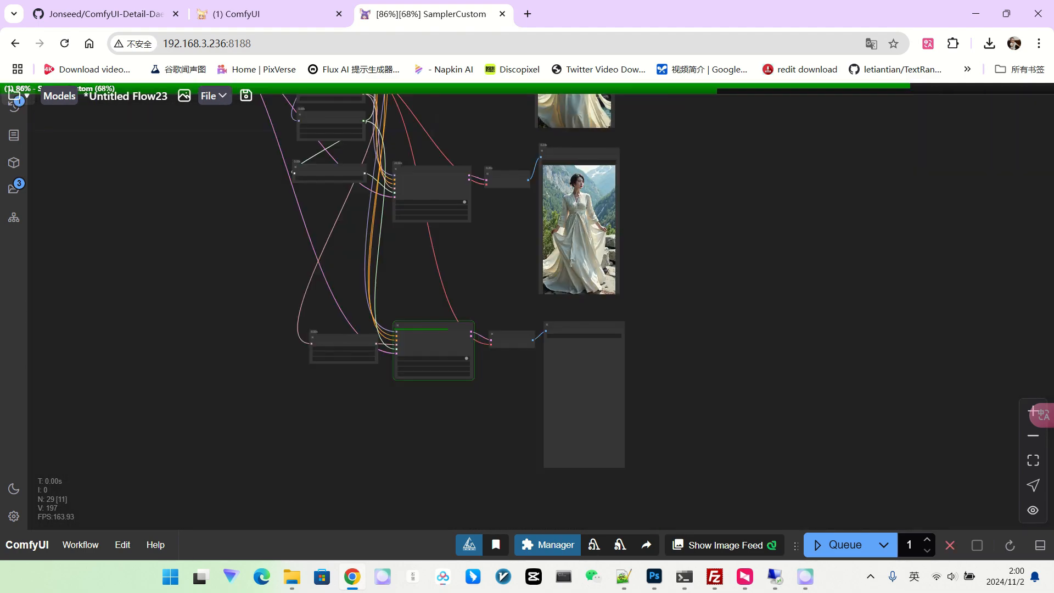
pyautogui.scroll(-1, 483, 397)
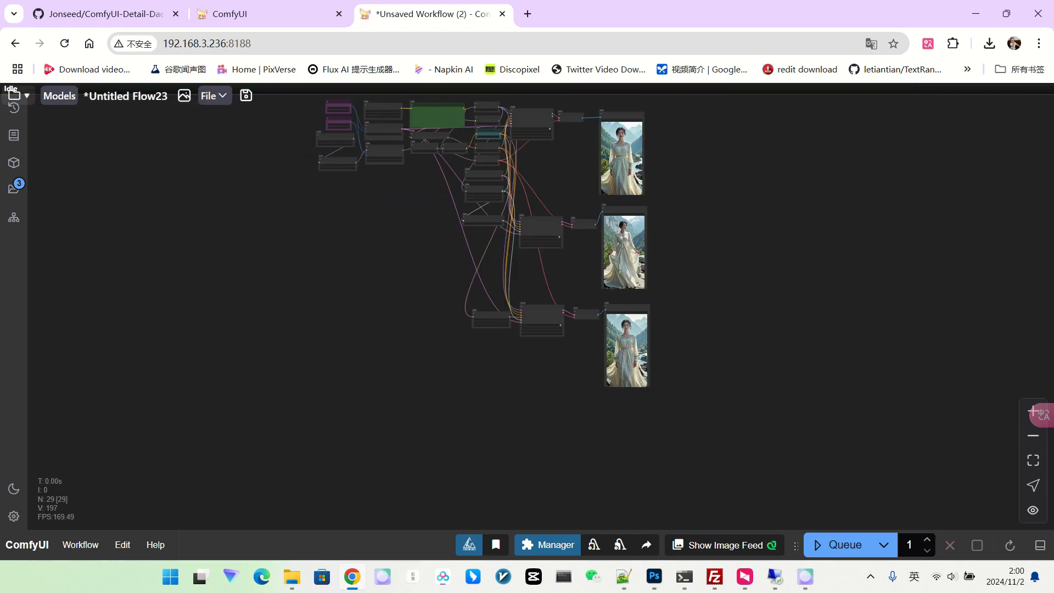
# Place the baseline Save Image node beside the Lying Sigma Sampler branch's Save Image node for comparison
pyautogui.moveTo(703, 175); pyautogui.dragTo(650, 192)
pyautogui.moveTo(571, 131); pyautogui.dragTo(641, 320)
pyautogui.scroll(10, 736, 406)
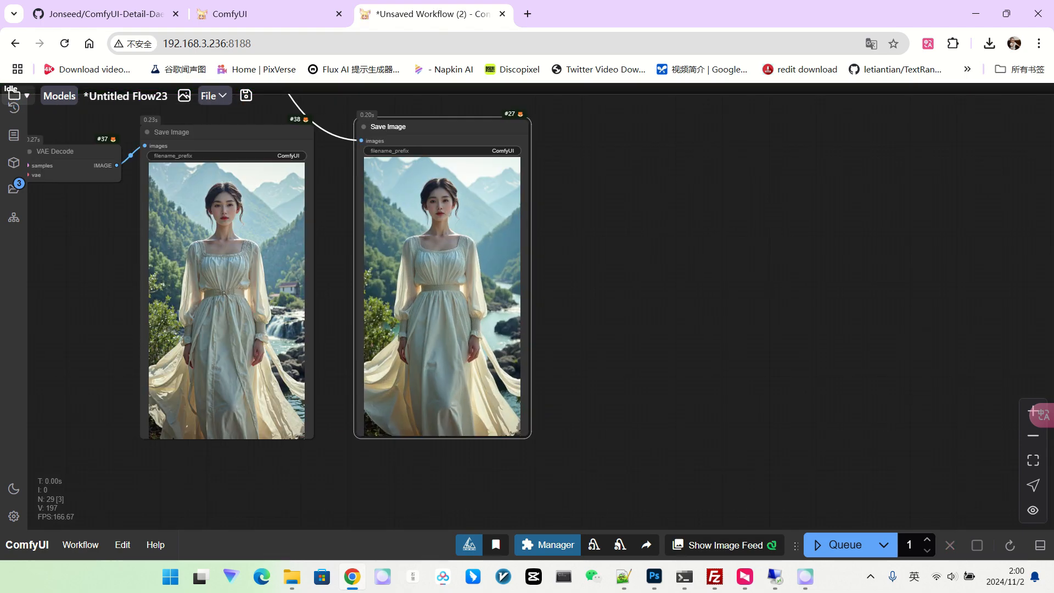
# Compare the Lying Sigma Sampler image with the baseline image side by side
pyautogui.scroll(3, 358, 286)
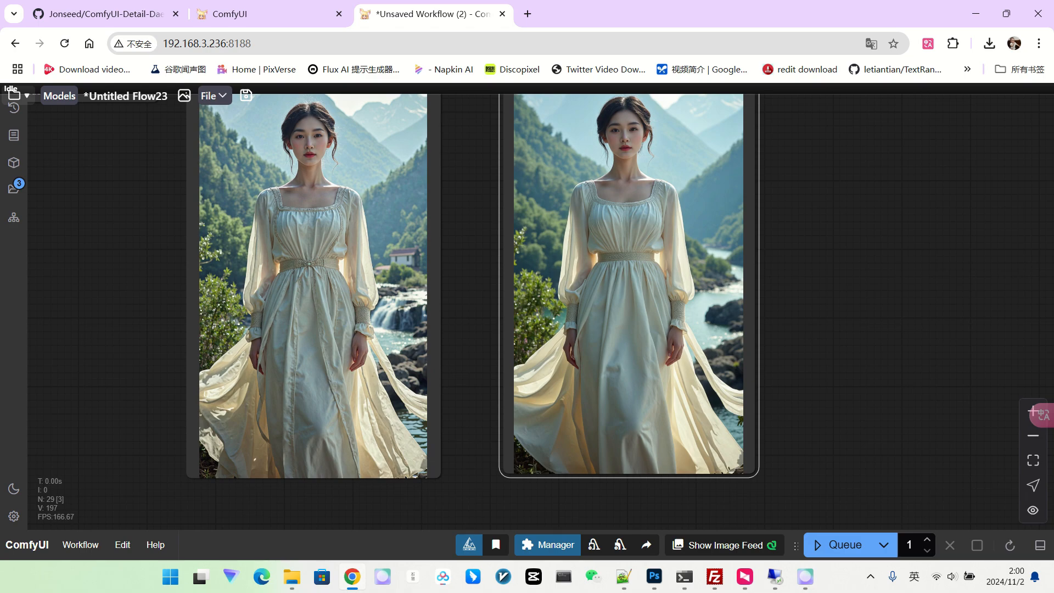
pyautogui.scroll(-3, 367, 181)
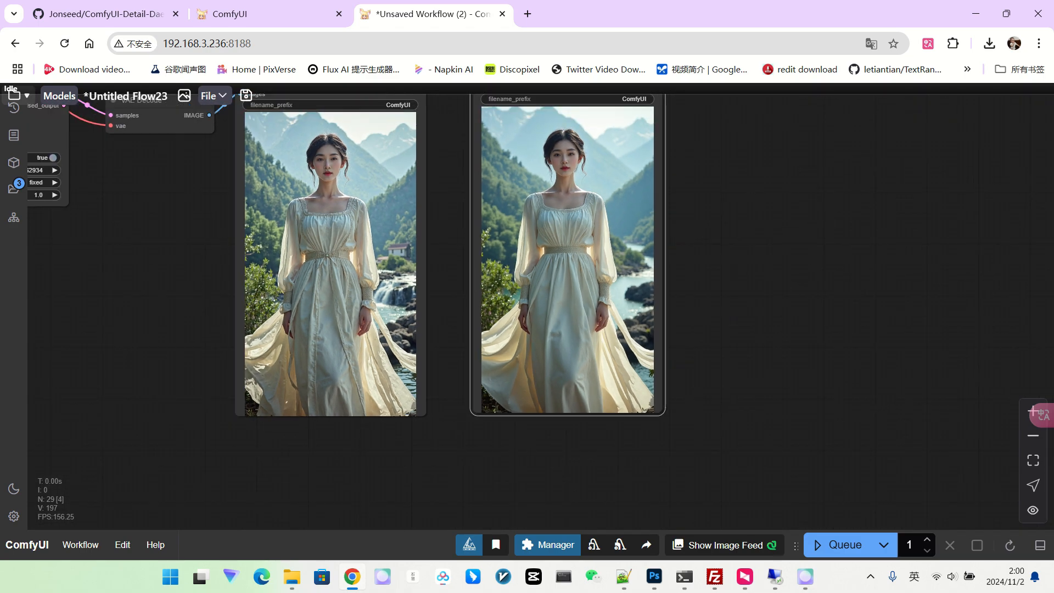
pyautogui.moveTo(823, 275); pyautogui.dragTo(881, 295)
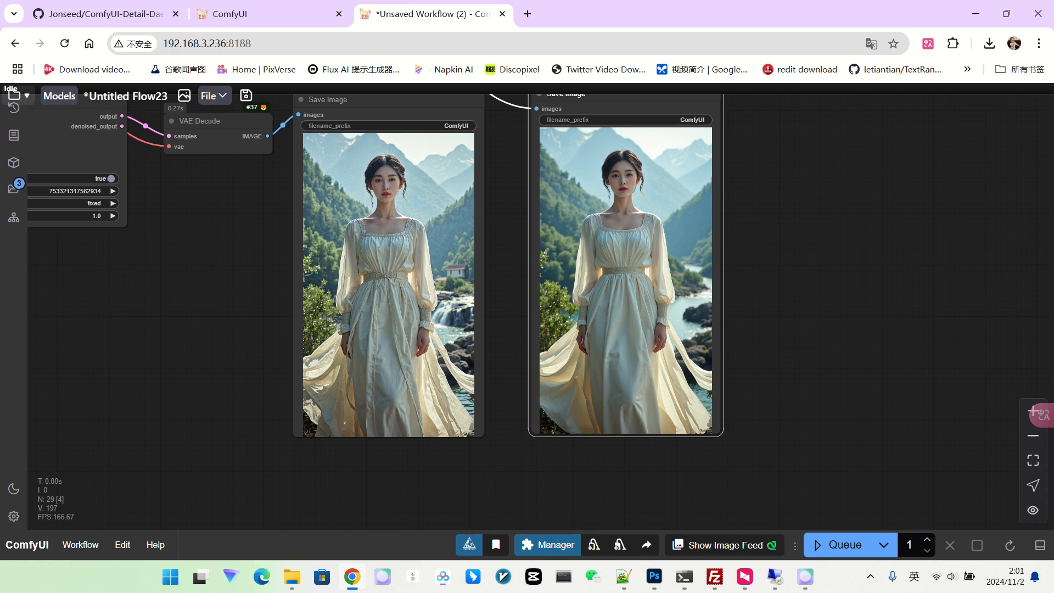
pyautogui.scroll(3, 430, 243)
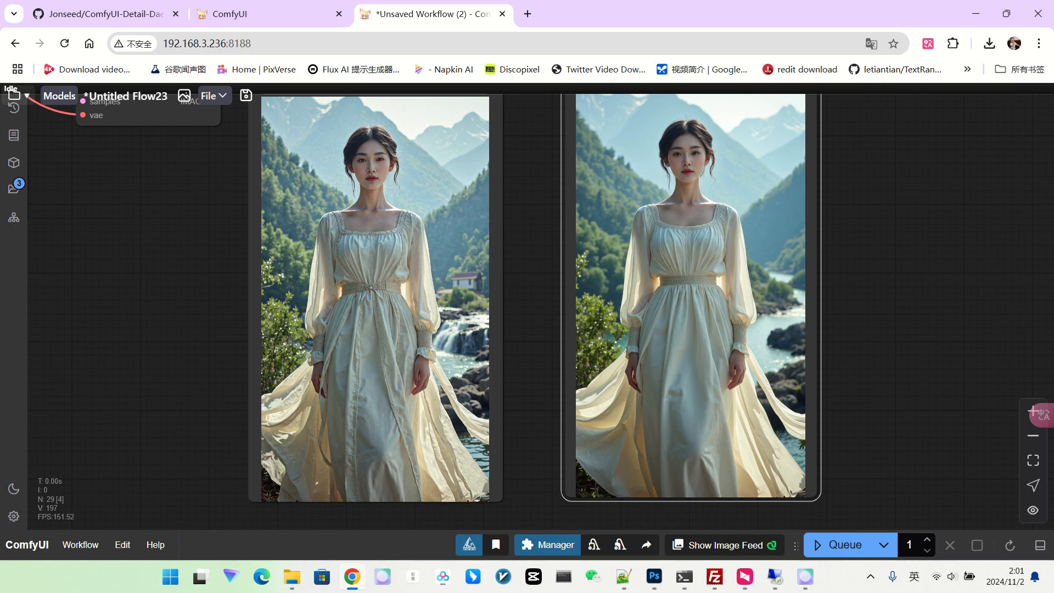
pyautogui.scroll(-4, 324, 306)
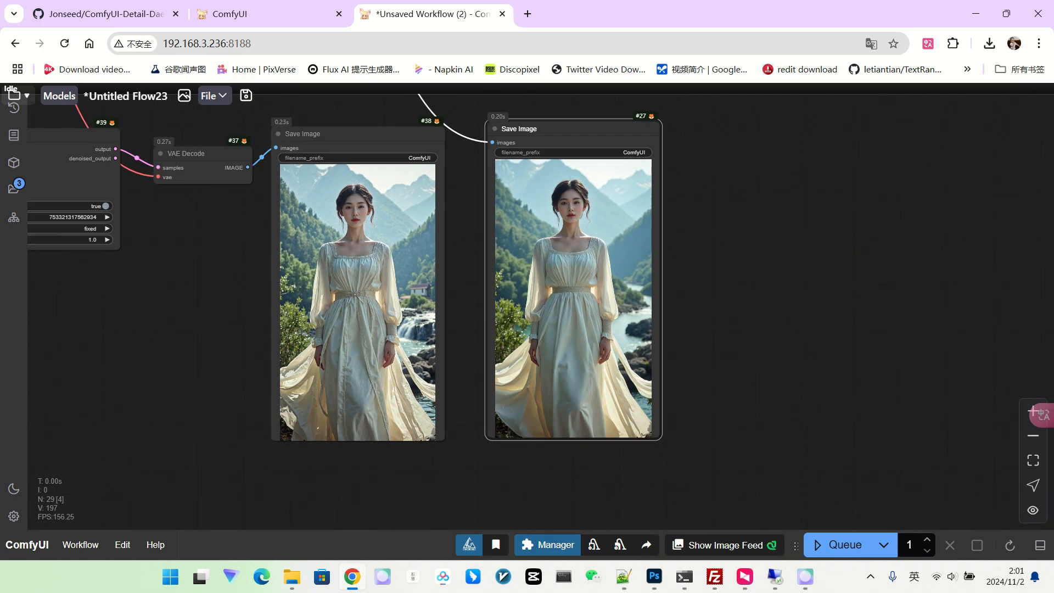
pyautogui.moveTo(233, 283); pyautogui.dragTo(381, 344)
pyautogui.moveTo(510, 210); pyautogui.dragTo(511, 204)
pyautogui.scroll(4, 574, 316)
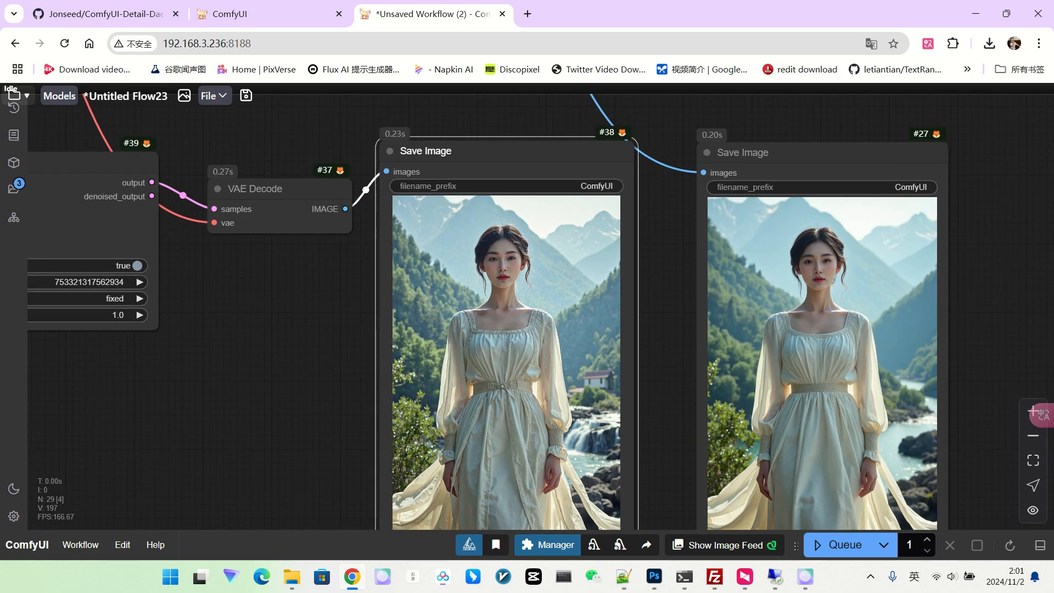
# Examine the dress, belt and background details in the Lying Sigma Sampler image up close against the baseline
pyautogui.moveTo(666, 421); pyautogui.dragTo(789, 372)
pyautogui.scroll(10, 738, 374)
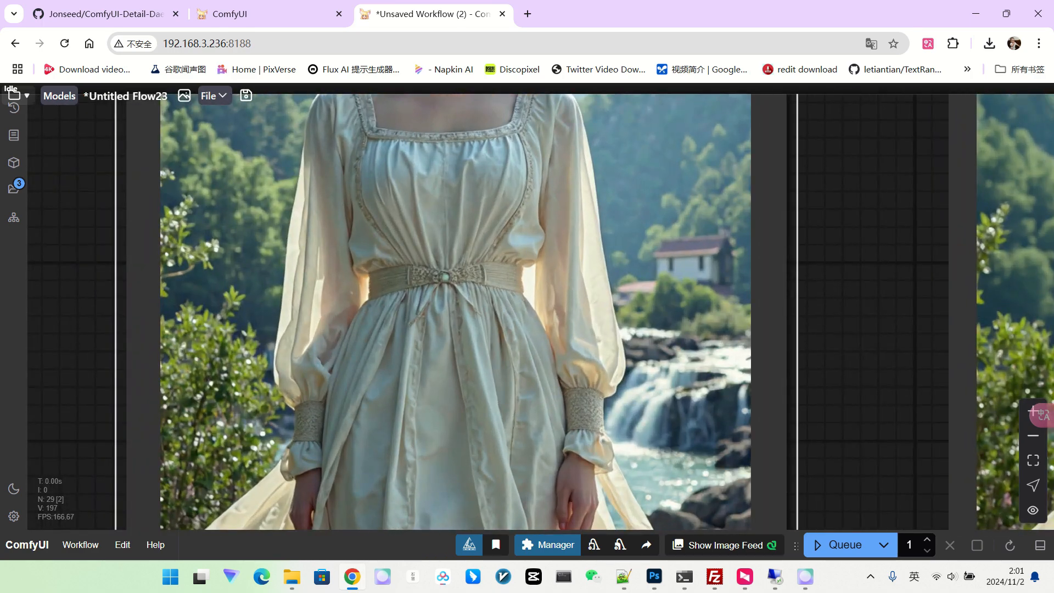
pyautogui.scroll(3, 478, 291)
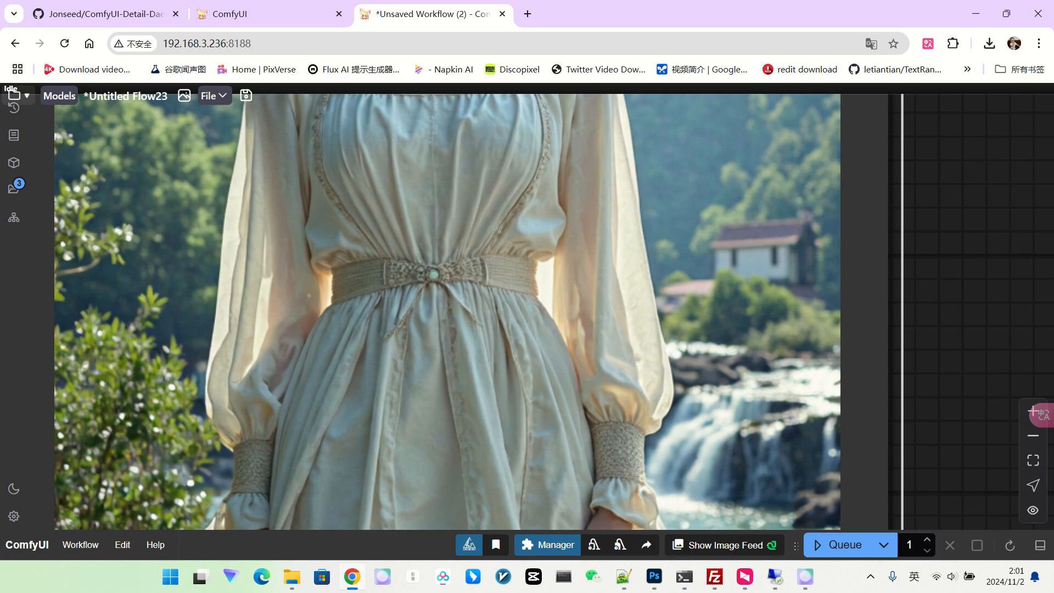
pyautogui.scroll(-4, 445, 290)
pyautogui.scroll(-5, 498, 293)
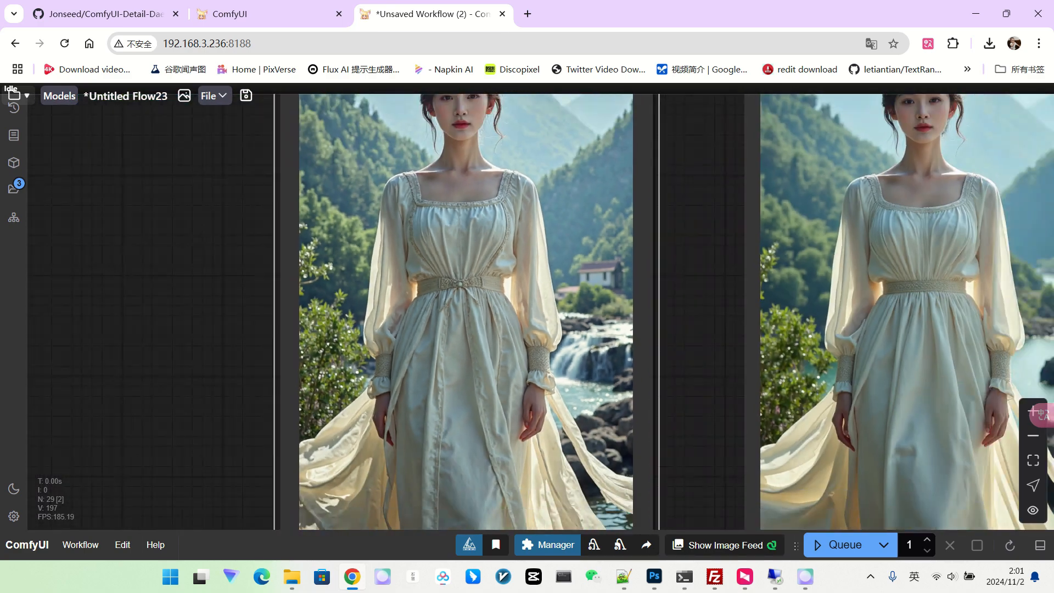
pyautogui.moveTo(463, 312); pyautogui.dragTo(318, 307)
pyautogui.scroll(9, 319, 308)
pyautogui.scroll(-8, 334, 250)
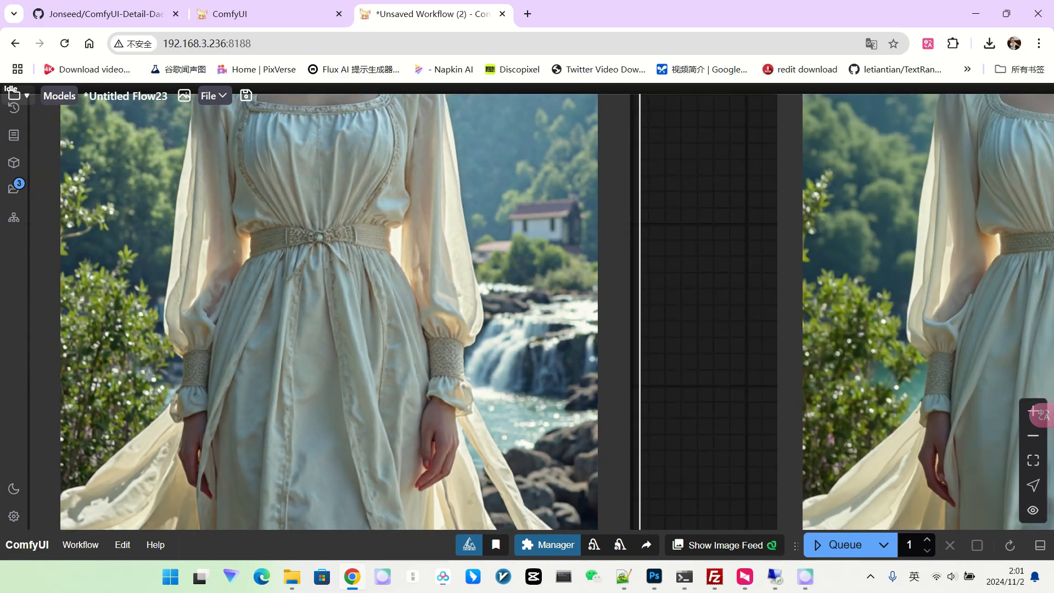
pyautogui.scroll(2, 423, 374)
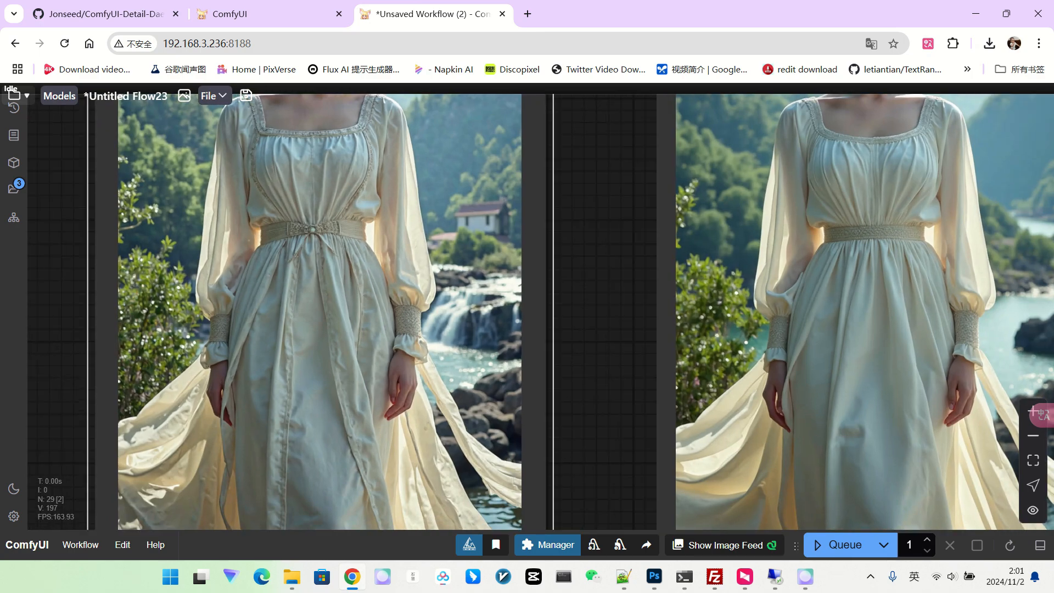
pyautogui.scroll(3, 270, 256)
pyautogui.scroll(-6, 318, 350)
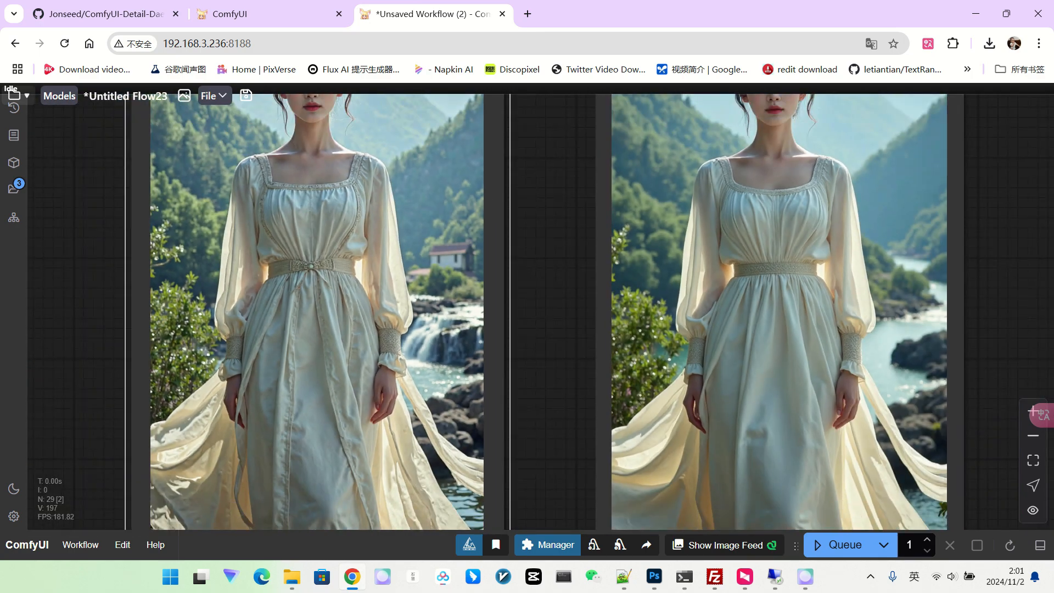
pyautogui.scroll(-4, 788, 383)
# Set the Lying Sigma Sampler's start_percent to 0.20 and its end_percent to 0.80
pyautogui.moveTo(231, 330); pyautogui.dragTo(546, 341)
pyautogui.moveTo(308, 329); pyautogui.dragTo(584, 414)
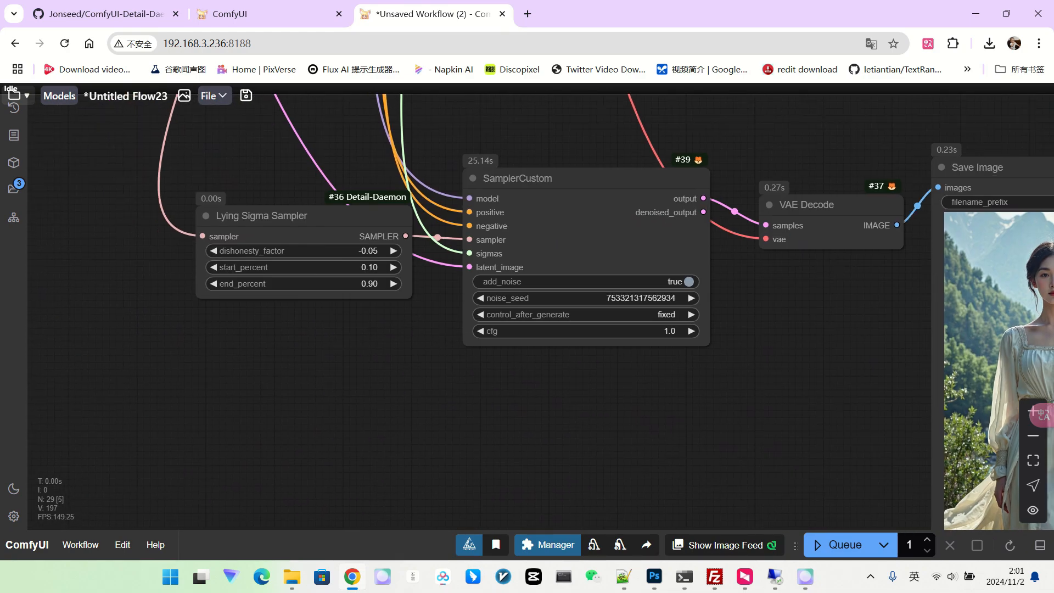
pyautogui.moveTo(385, 314); pyautogui.dragTo(277, 319)
pyautogui.scroll(4, 277, 319)
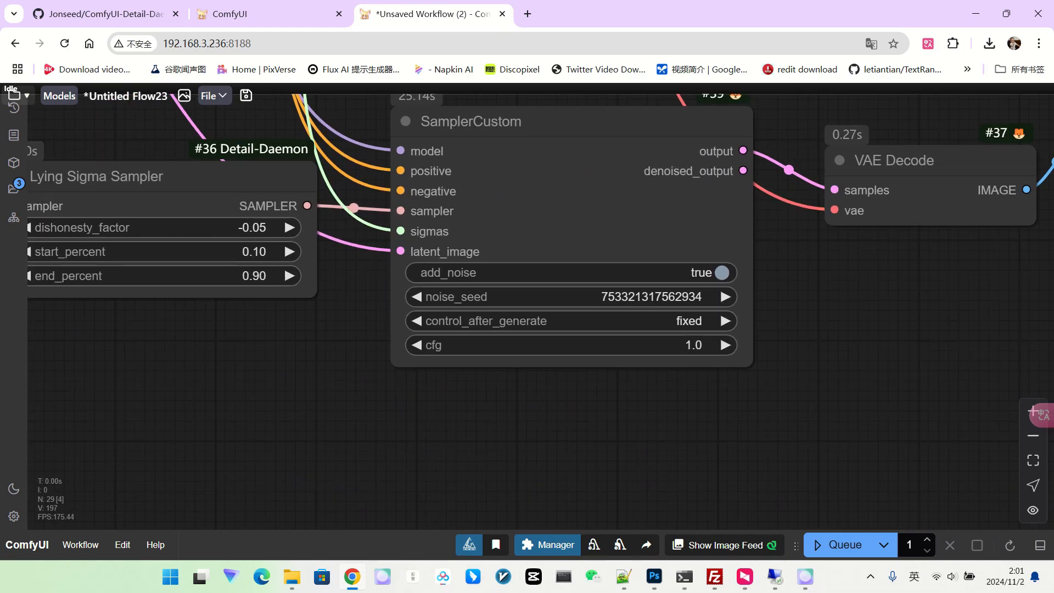
pyautogui.scroll(2, 278, 310)
pyautogui.click(236, 236)
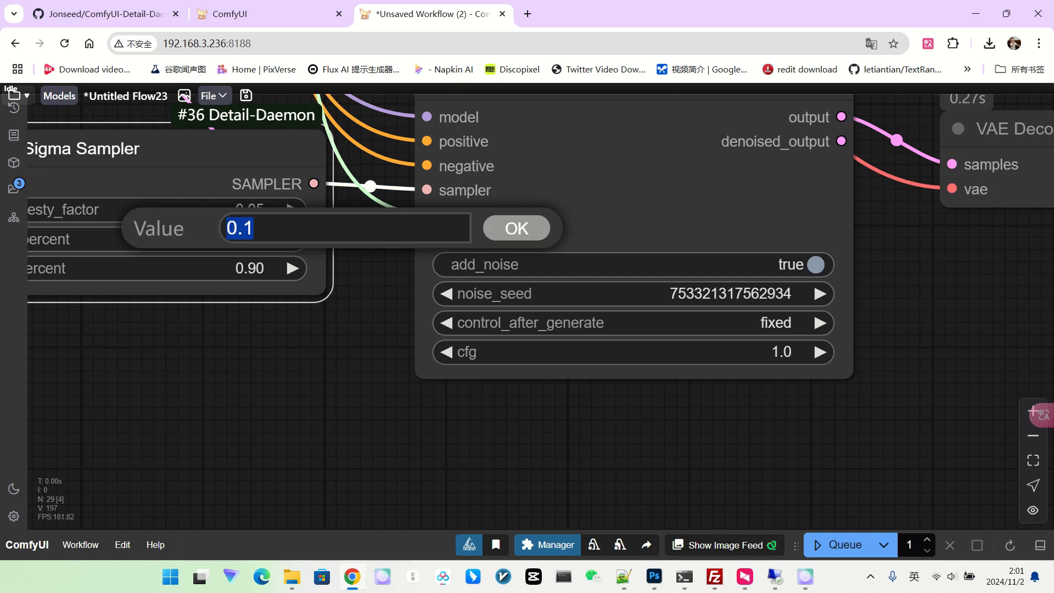
pyautogui.write('0.2')
pyautogui.press('Return')
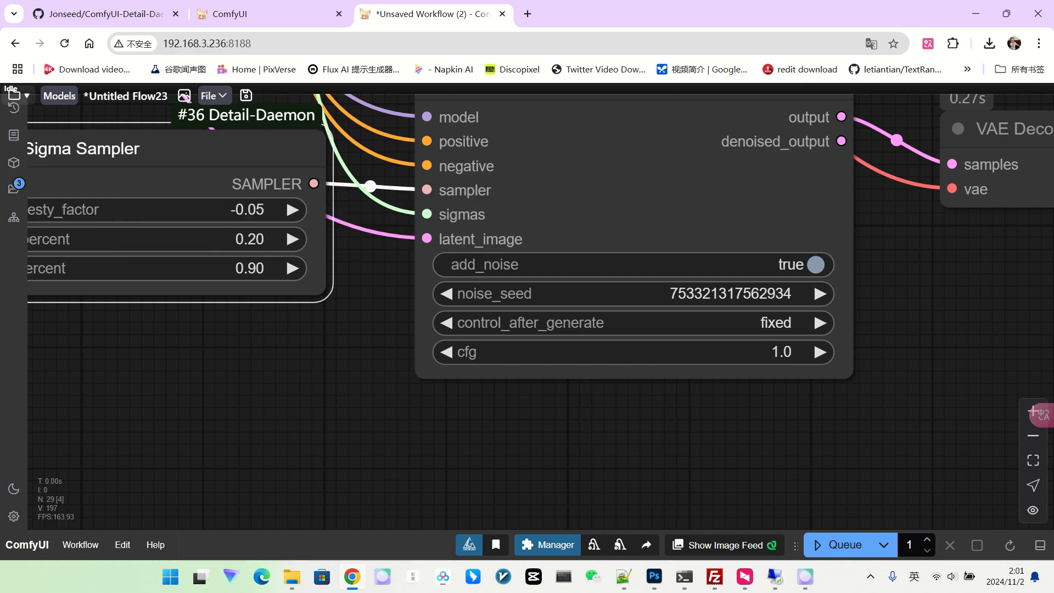
pyautogui.click(250, 268)
pyautogui.write('0.')
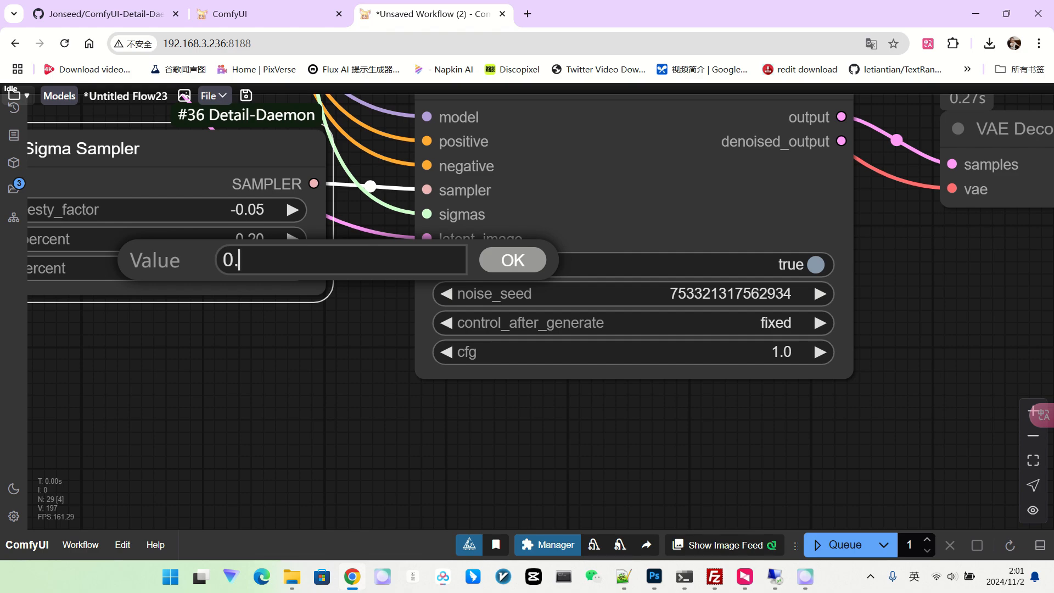
pyautogui.write('8')
pyautogui.press('Return')
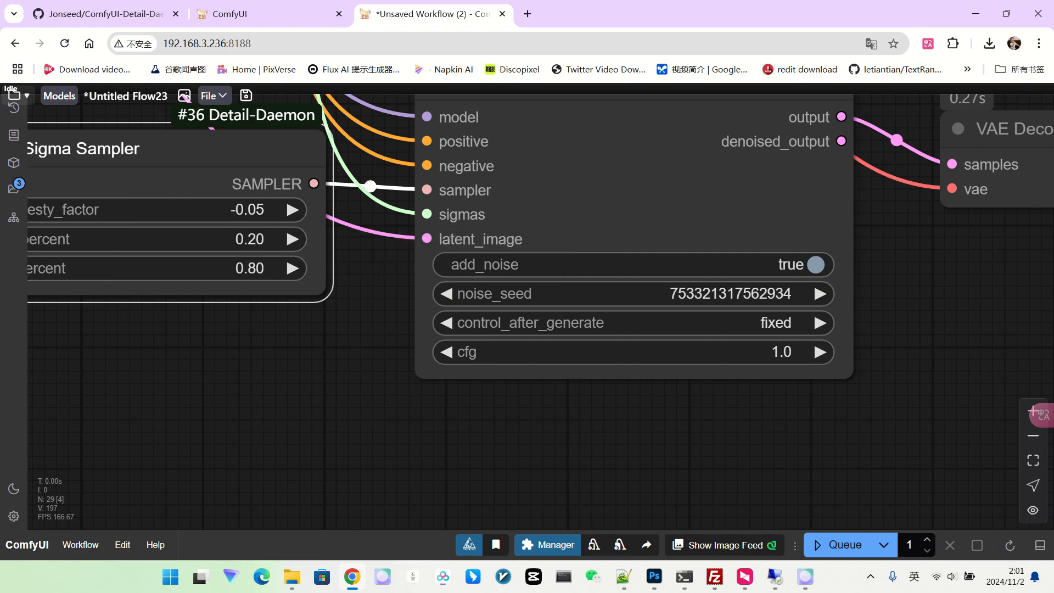
pyautogui.scroll(-10, 33, 226)
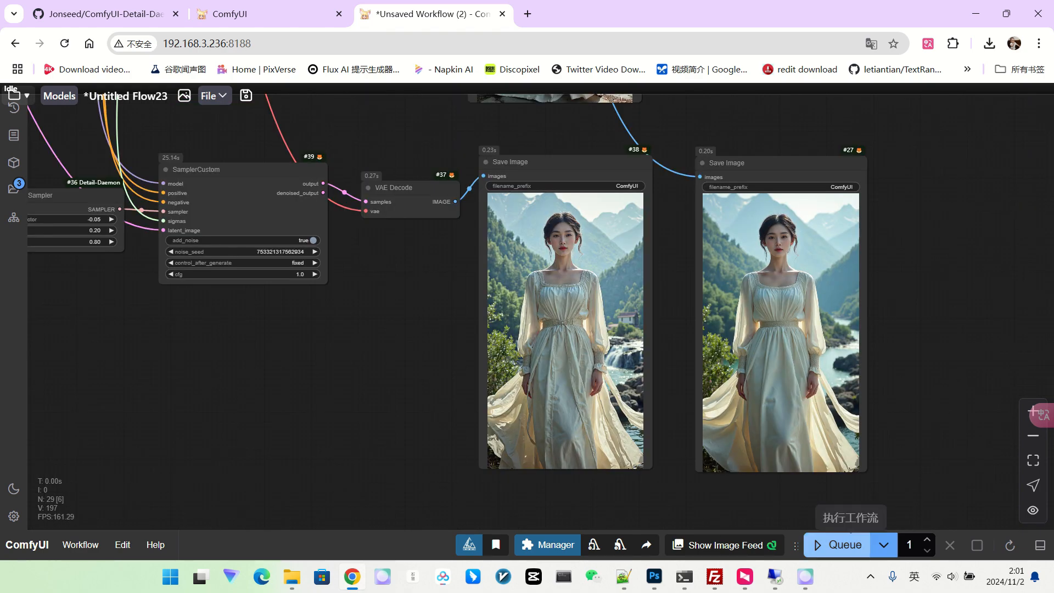
# Run the workflow with the new percent range and compare the Lying Sigma Sampler image with the baseline up close
pyautogui.click(840, 545)
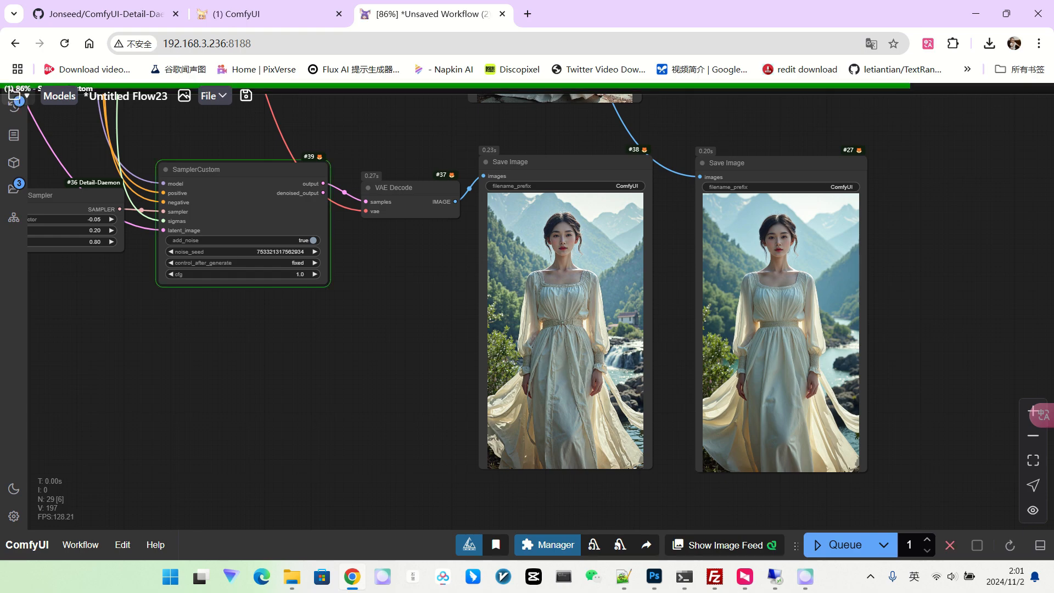
pyautogui.scroll(5, 701, 384)
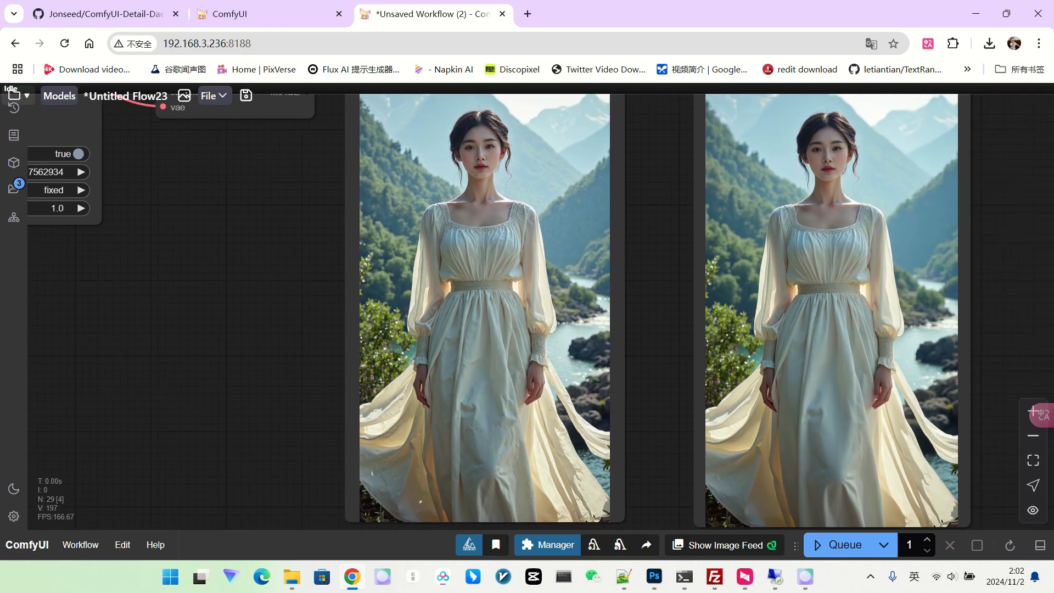
pyautogui.scroll(3, 538, 333)
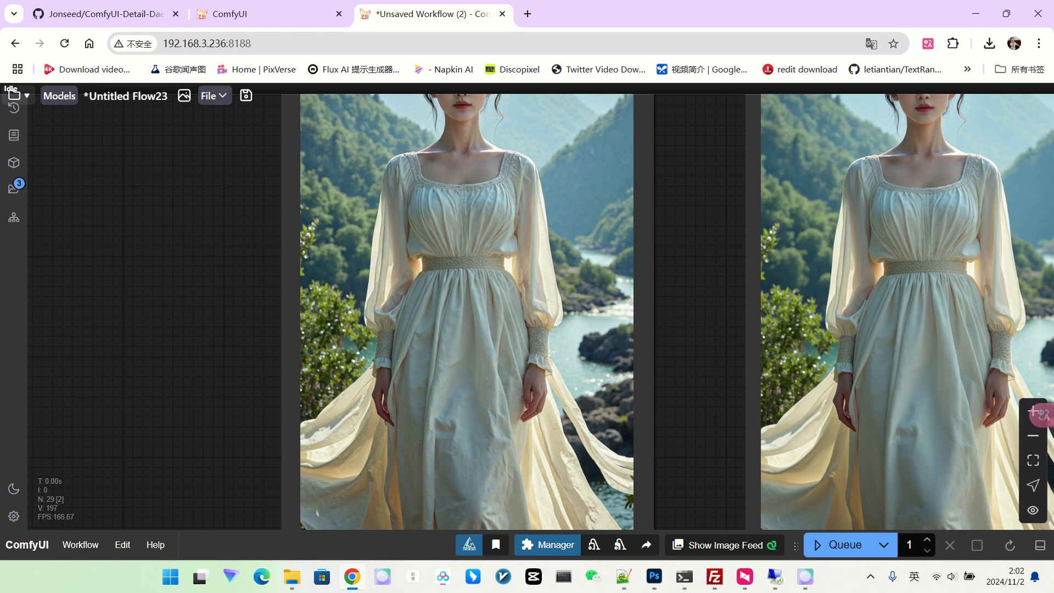
# Set the Lying Sigma Sampler's dishonesty_factor to -0.03
pyautogui.scroll(-8, 952, 287)
pyautogui.moveTo(450, 308); pyautogui.dragTo(501, 385)
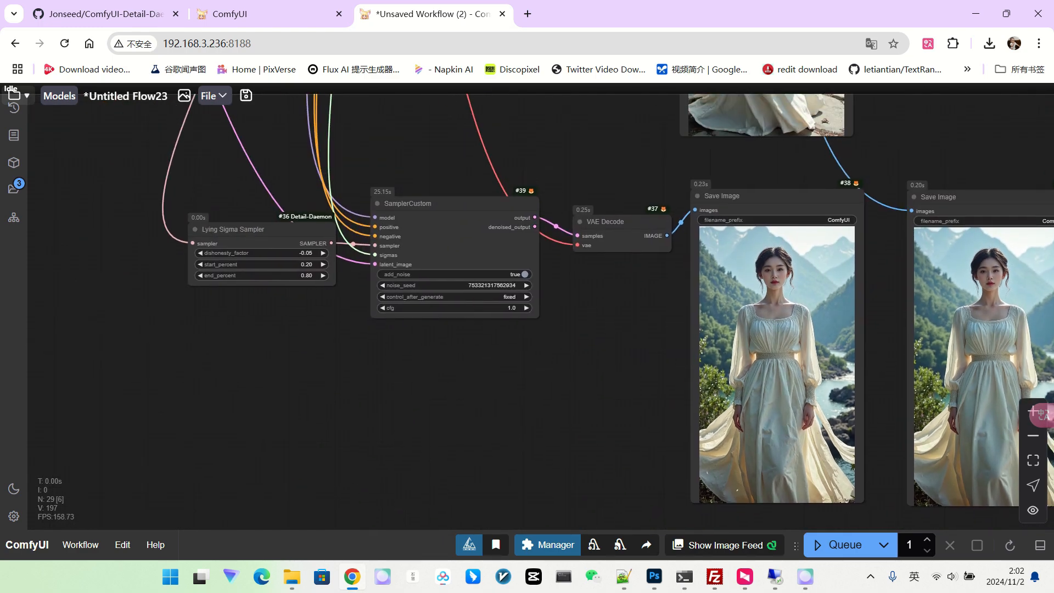
pyautogui.scroll(5, 311, 264)
pyautogui.click(266, 245)
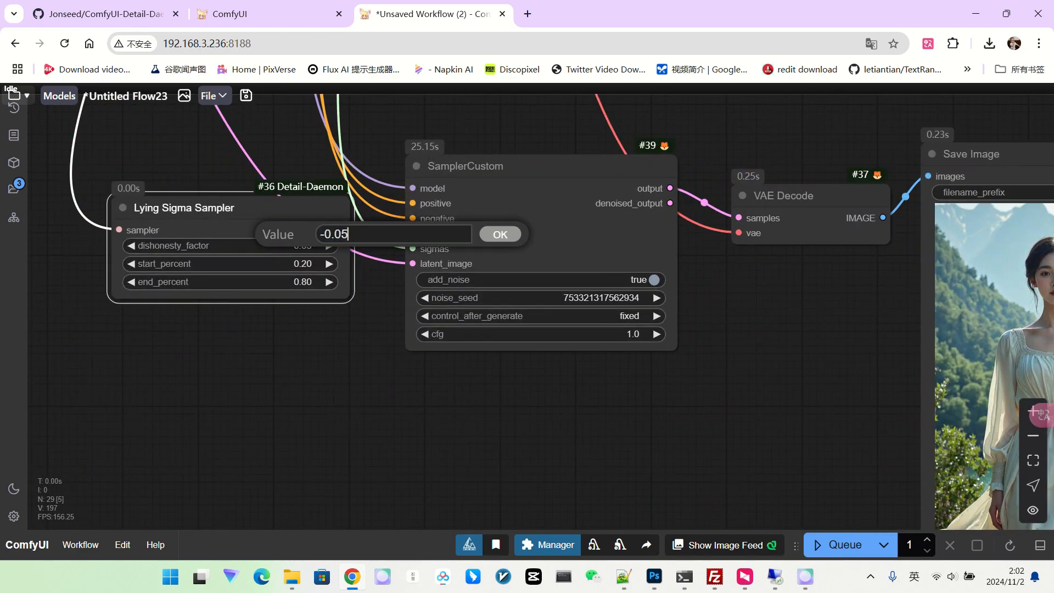
pyautogui.press('BackSpace')
pyautogui.write('3')
pyautogui.press('Return')
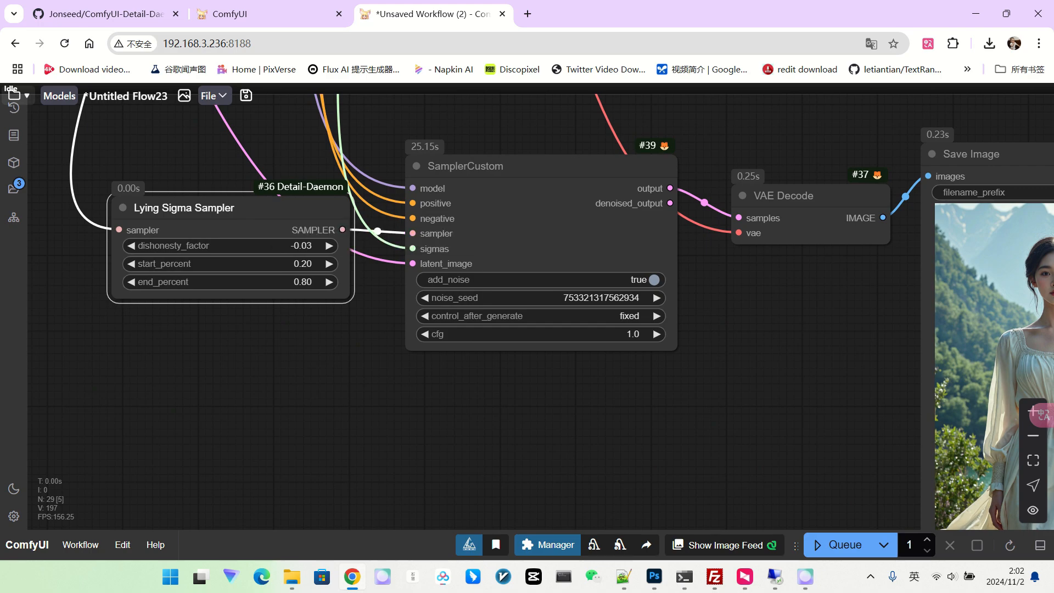
# Regenerate the image with the changed dishonesty factor and compare its face, dress and background details with the baseline image
pyautogui.scroll(-4, 456, 360)
pyautogui.click(842, 545)
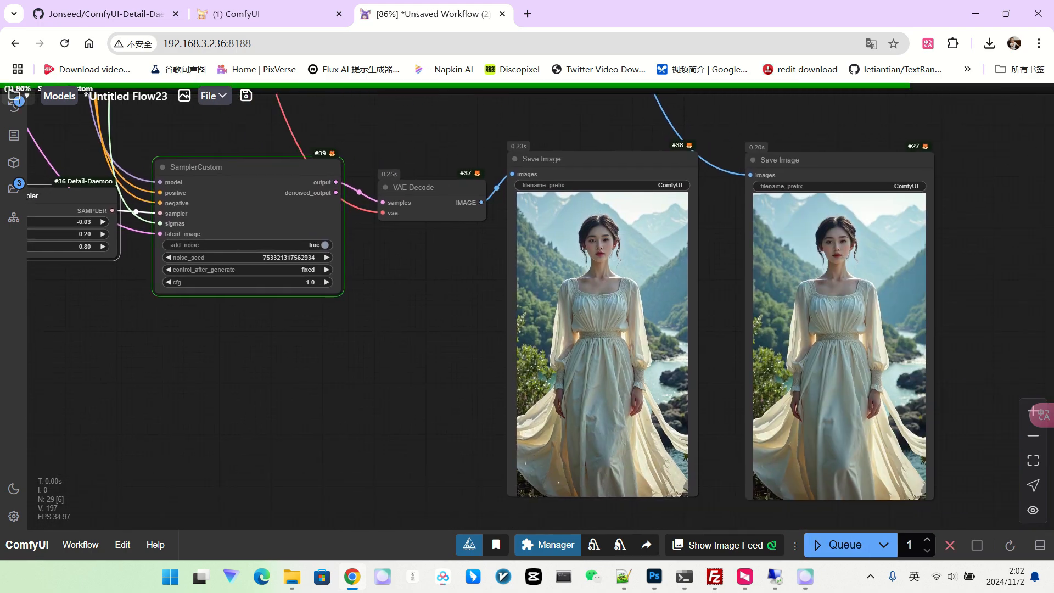
pyautogui.moveTo(434, 352); pyautogui.dragTo(414, 347)
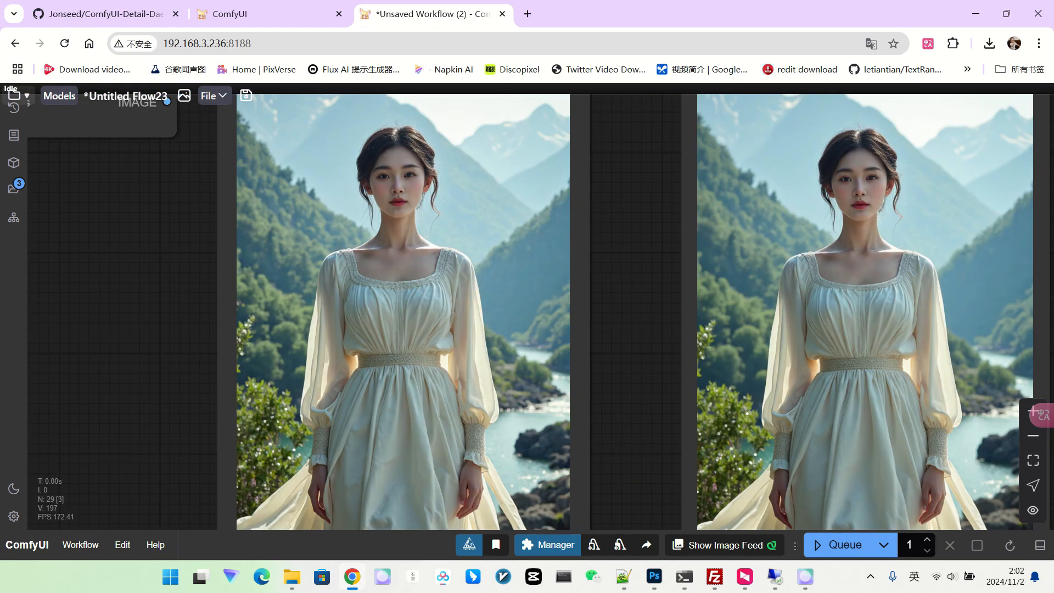
pyautogui.moveTo(171, 472); pyautogui.dragTo(170, 441)
pyautogui.scroll(-3, 220, 418)
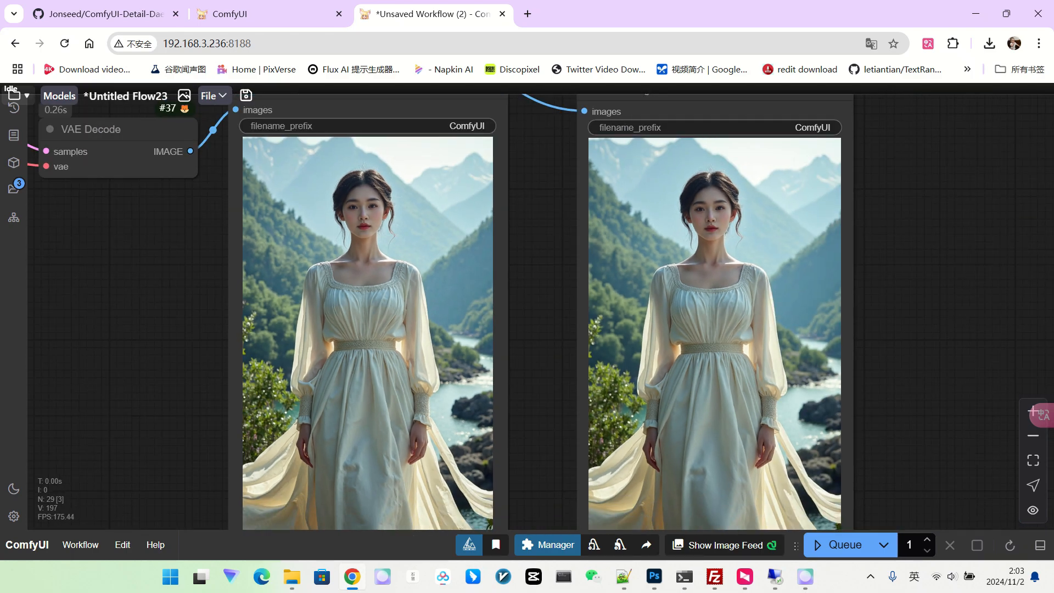
pyautogui.moveTo(879, 474); pyautogui.dragTo(609, 471)
pyautogui.scroll(-2, 834, 411)
pyautogui.scroll(-2, 696, 410)
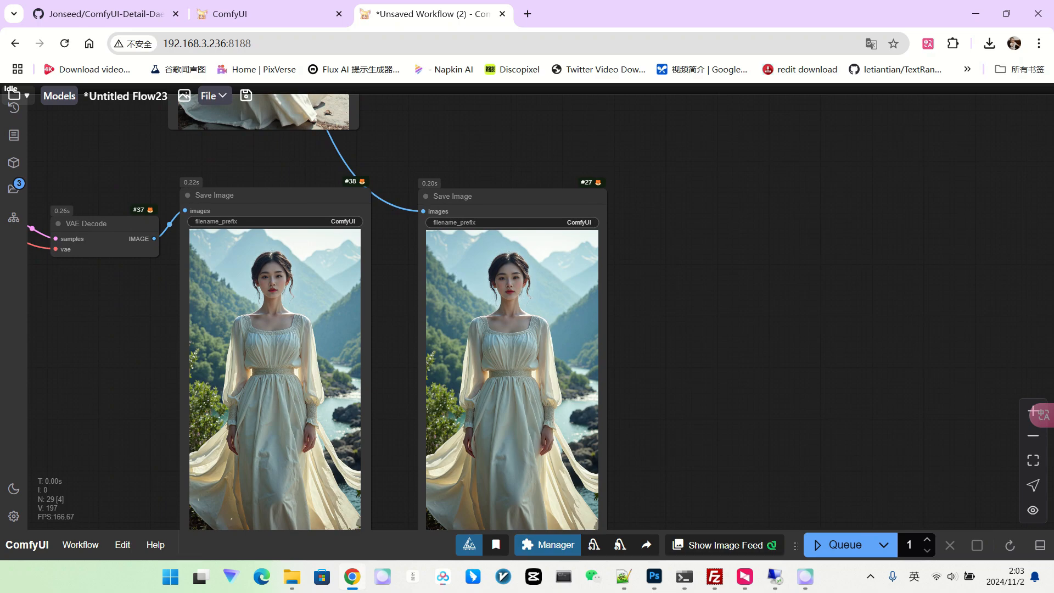
# Set the dishonesty_factor of the Lying Sigma Sampler feeding SamplerCustom to -0.05
pyautogui.scroll(-2, 714, 291)
pyautogui.moveTo(186, 351); pyautogui.dragTo(524, 357)
pyautogui.scroll(7, 257, 294)
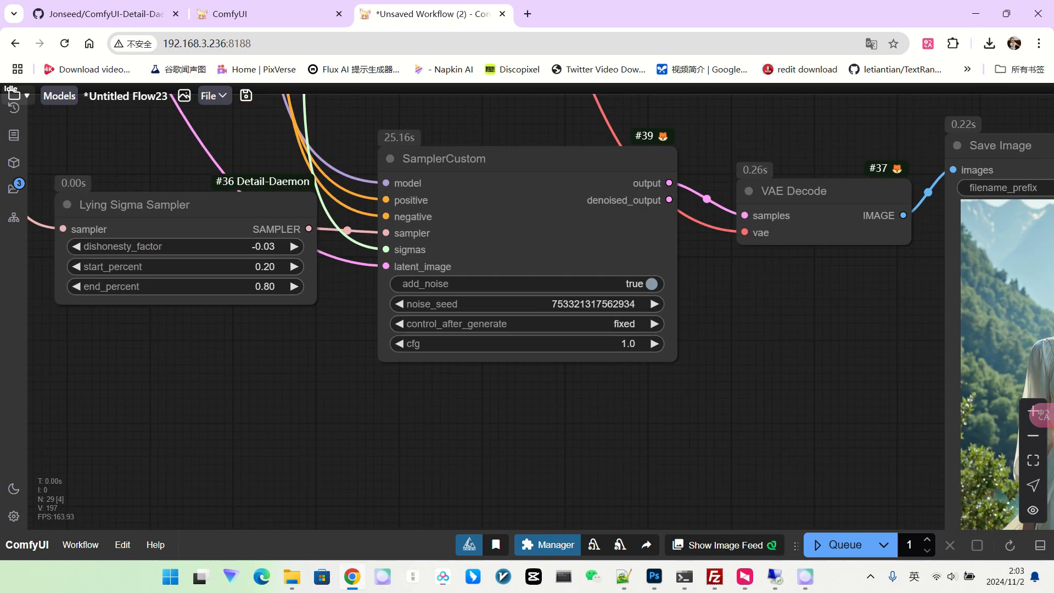
pyautogui.click(219, 245)
pyautogui.press('End')
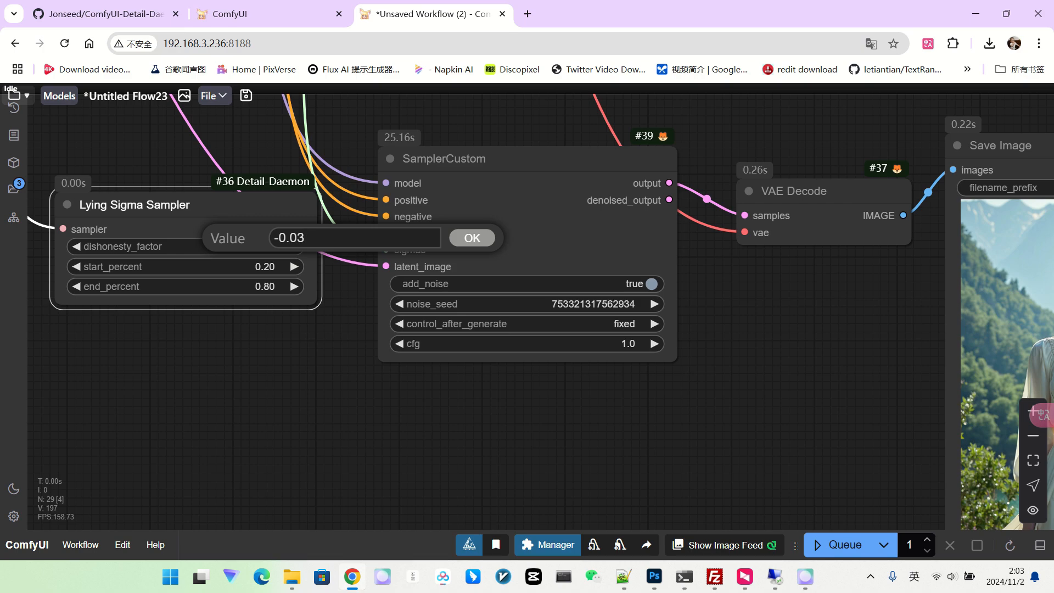
pyautogui.press('BackSpace')
pyautogui.write('5')
pyautogui.press('Return')
# Set the Lying Sigma Sampler's start_percent to 0.1
pyautogui.click(219, 266)
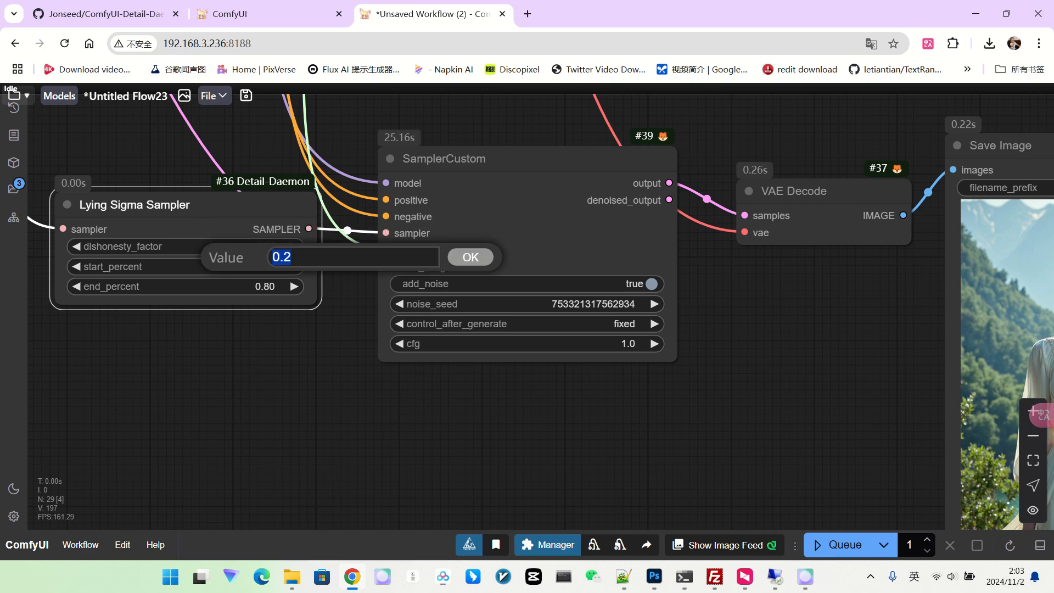
pyautogui.press('End')
pyautogui.press('BackSpace')
pyautogui.write('1')
pyautogui.press('Return')
# Set the Lying Sigma Sampler's end_percent to 0.9 and queue the workflow
pyautogui.click(241, 284)
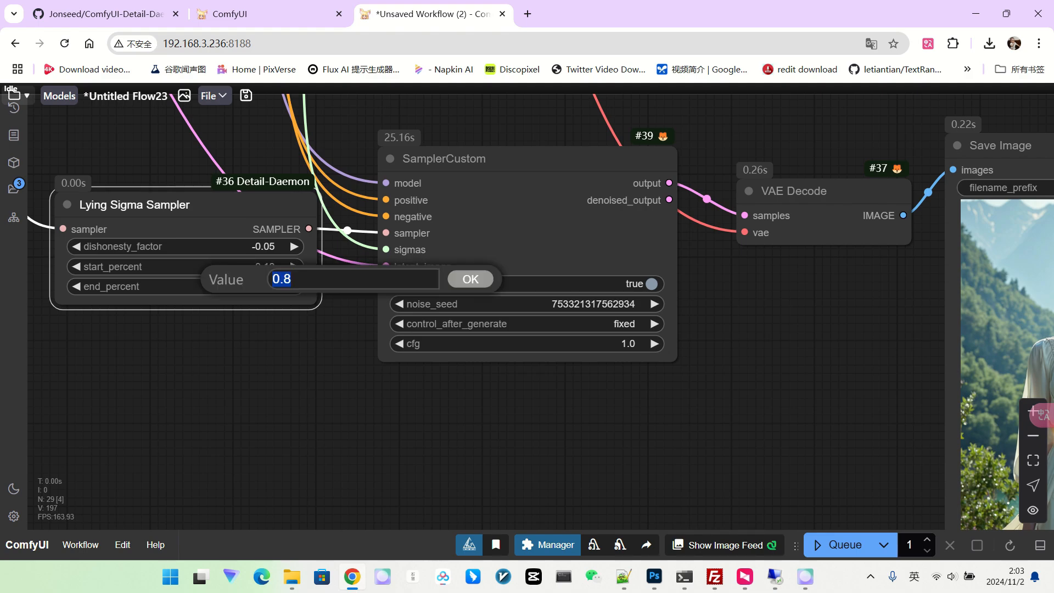
pyautogui.write('0.9')
pyautogui.press('Return')
pyautogui.scroll(-9, 376, 282)
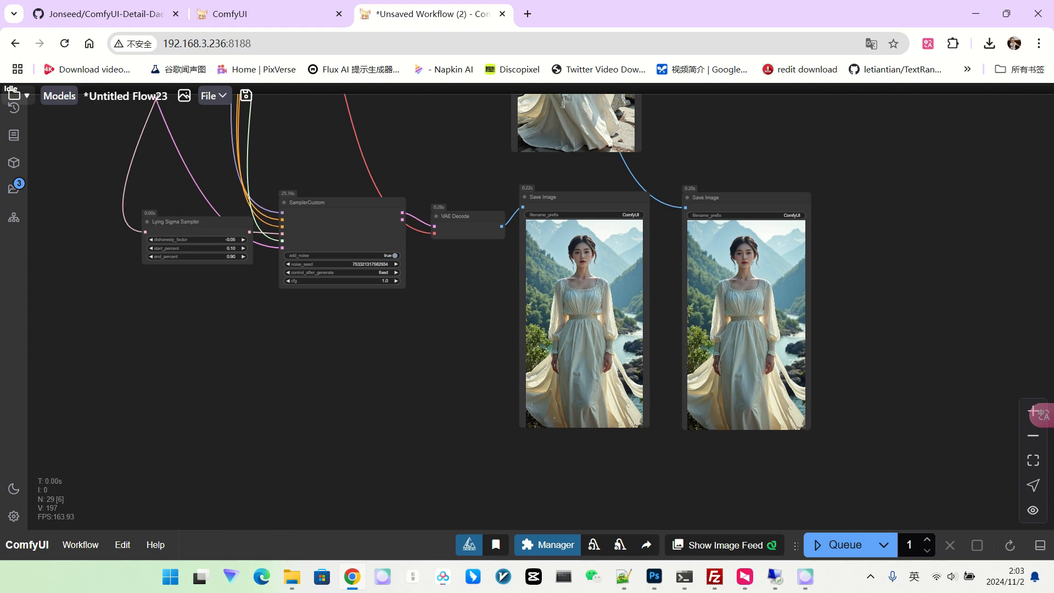
pyautogui.click(838, 545)
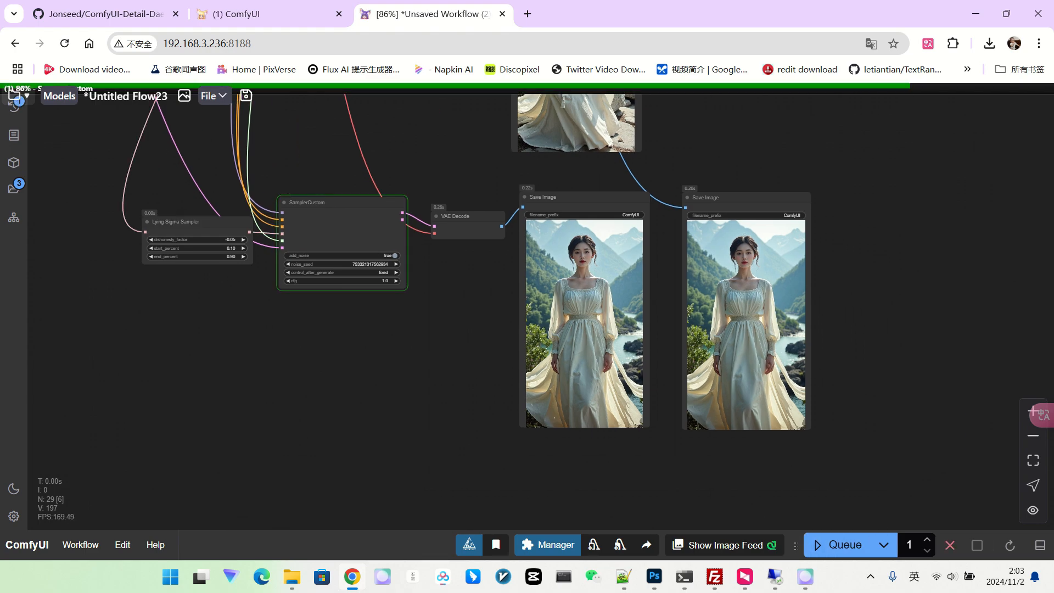
# Switch to the ComfyUI-Detail-Daemon GitHub page and read the Detail Daemon Sampler section with its example parameters and description
pyautogui.click(106, 14)
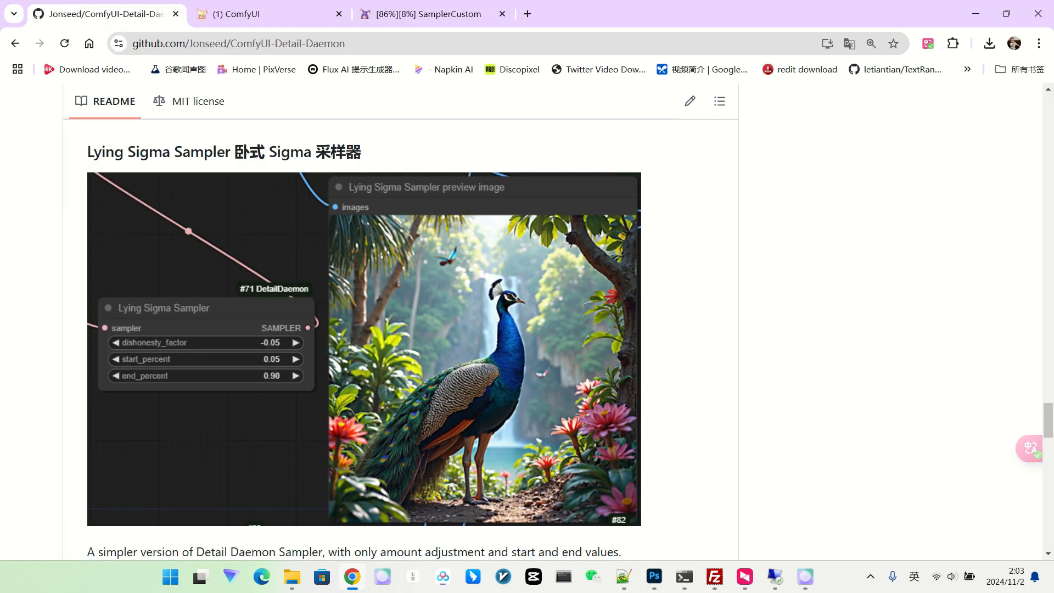
pyautogui.scroll(-10, 329, 297)
pyautogui.scroll(-10, 384, 330)
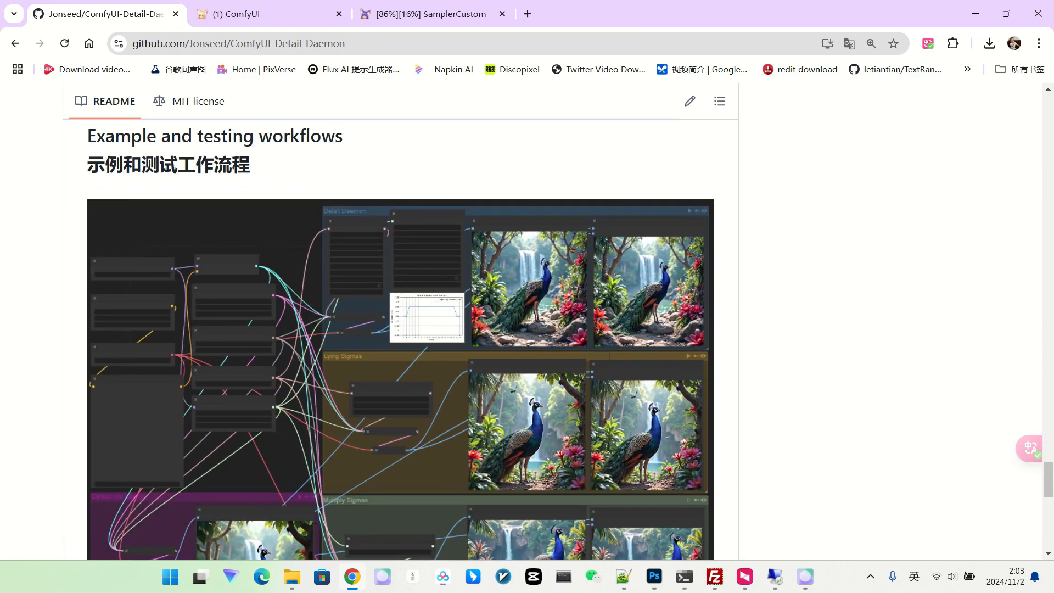
pyautogui.scroll(-4, 385, 330)
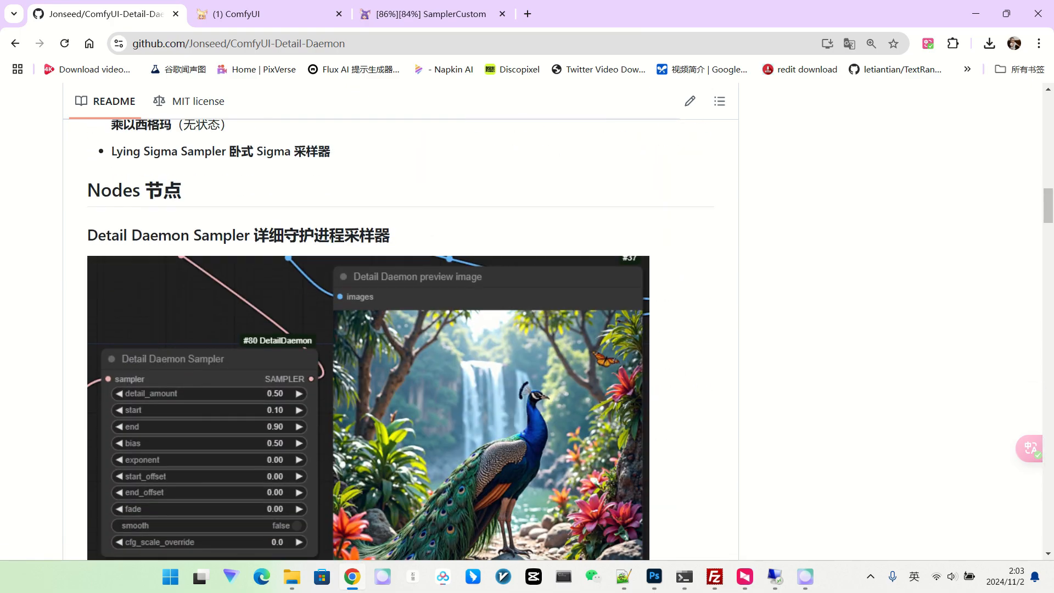
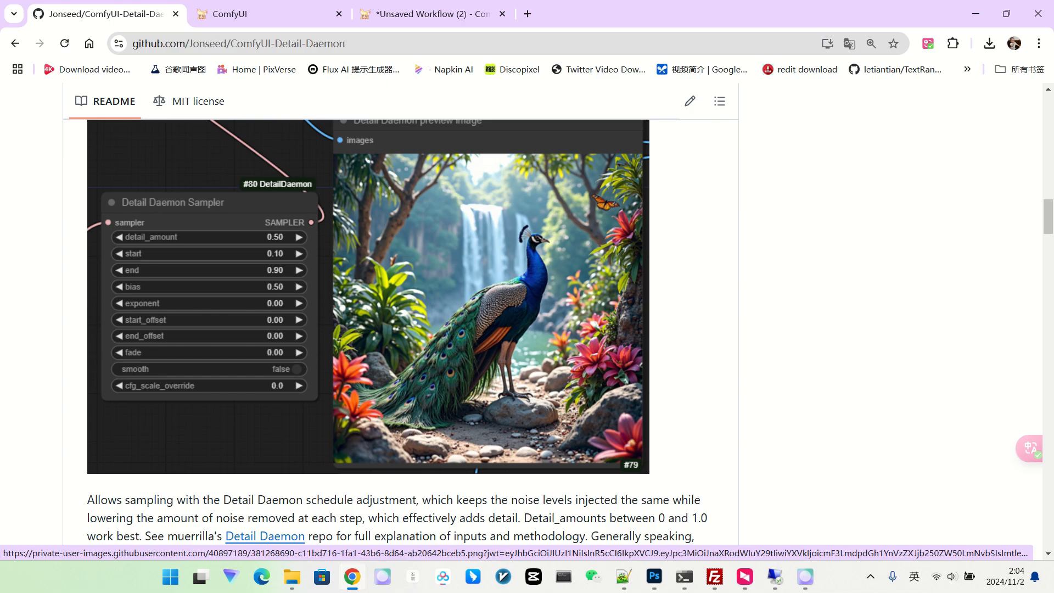
pyautogui.scroll(-1, 368, 297)
pyautogui.scroll(-5, 368, 329)
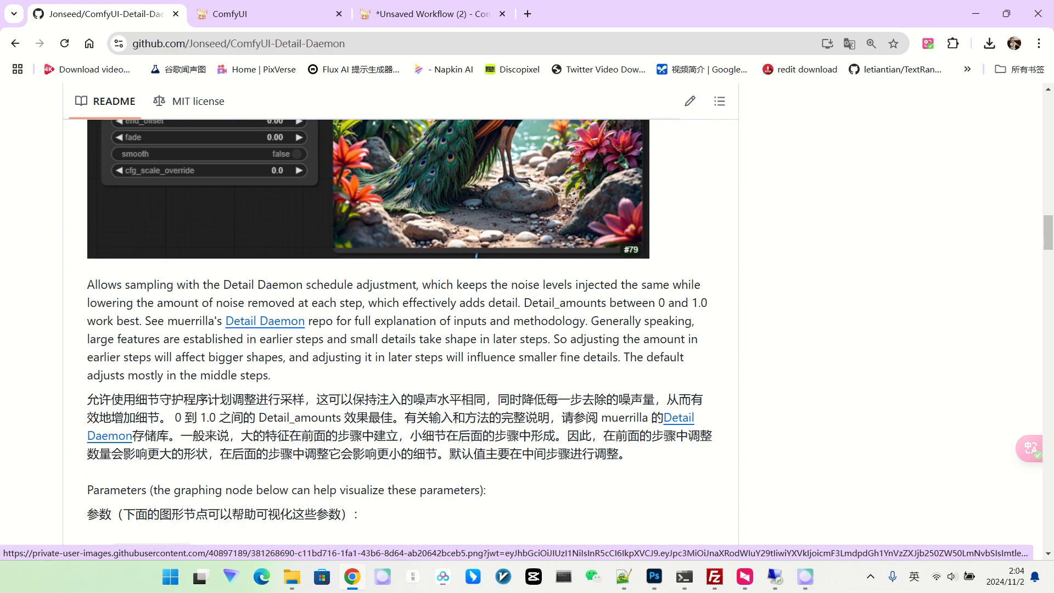
pyautogui.scroll(6, 368, 329)
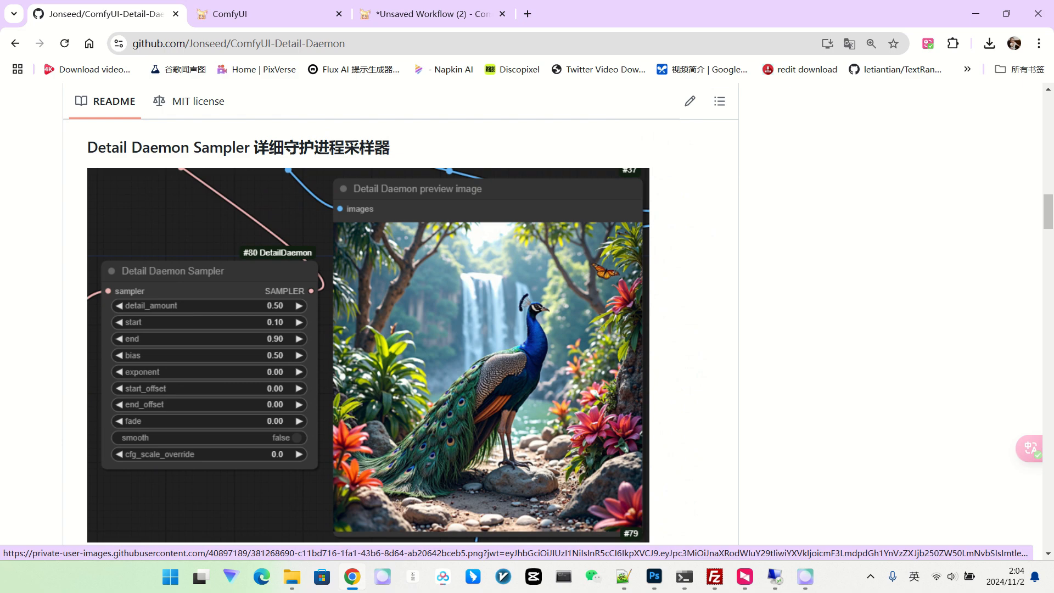
# Return to the ComfyUI workflow, add a Detail Daemon Sampler node and place it in the empty area below the Lying Sigma Sampler
pyautogui.click(433, 14)
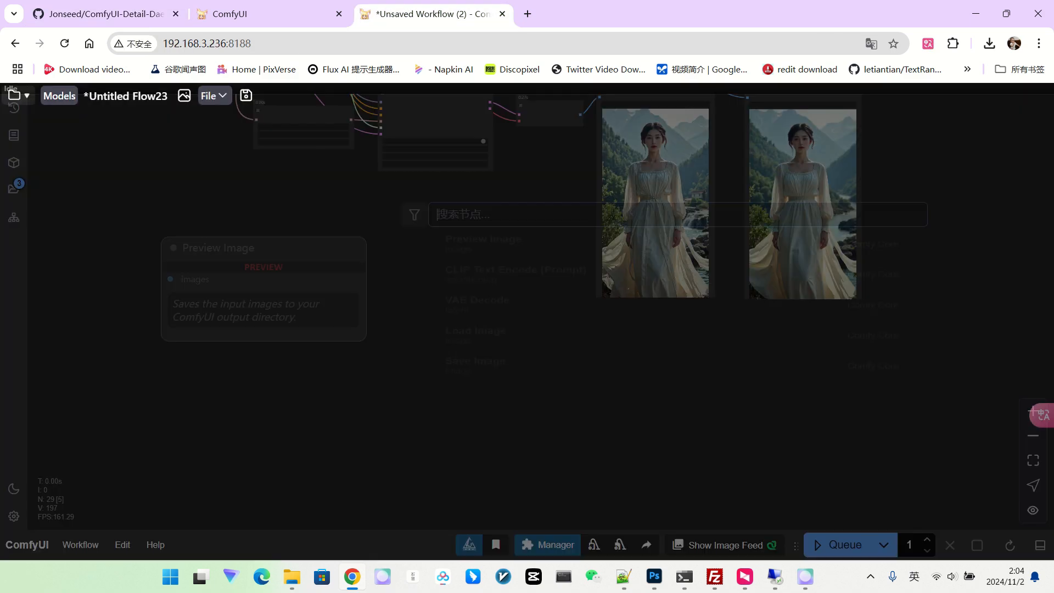
pyautogui.press('Escape')
pyautogui.write('det')
pyautogui.write('ail de')
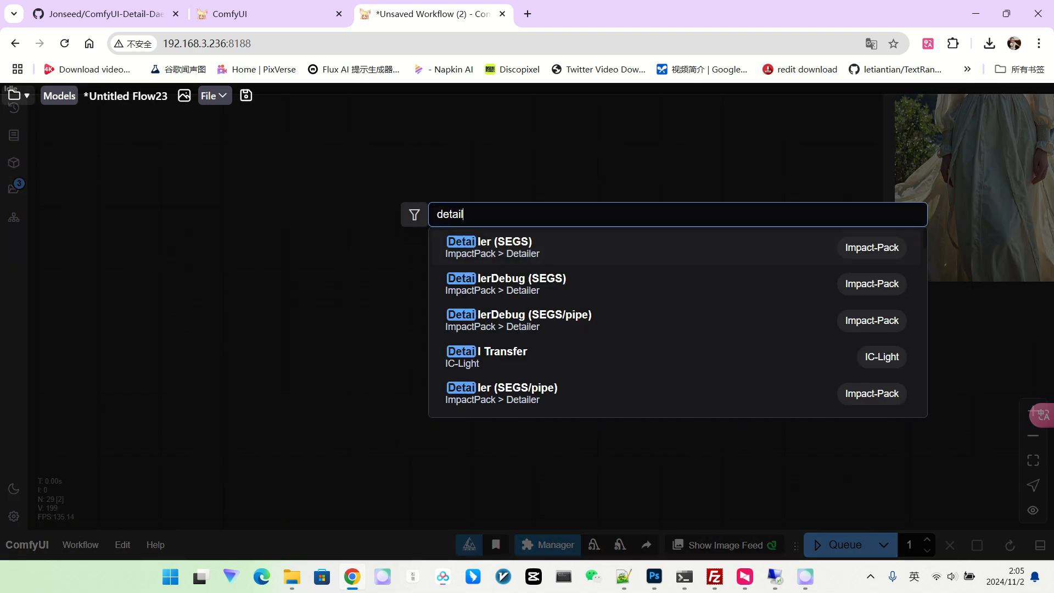
pyautogui.scroll(-1, 686, 187)
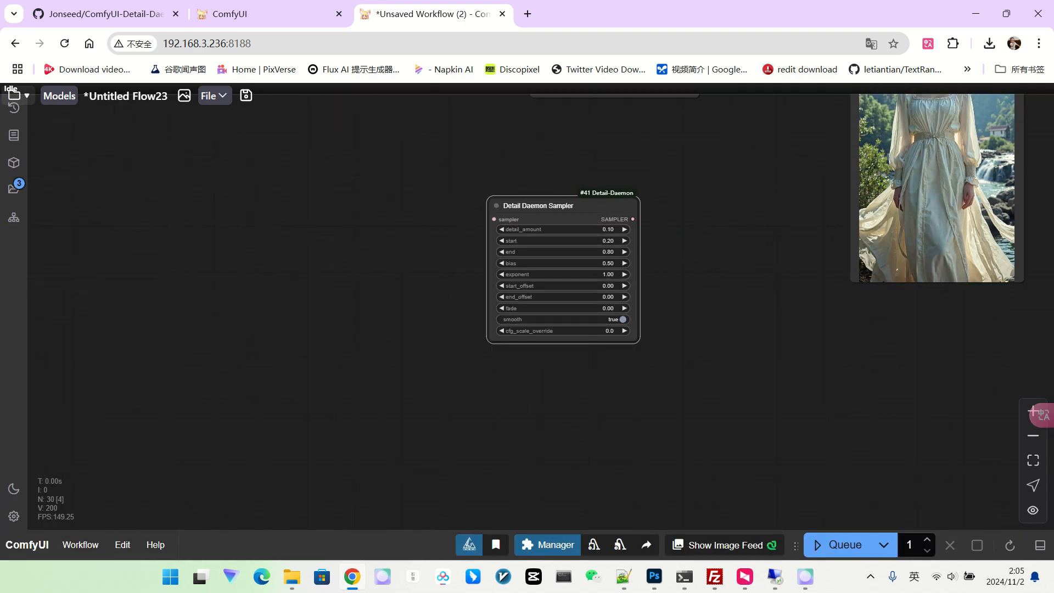
pyautogui.moveTo(685, 185); pyautogui.dragTo(618, 253)
pyautogui.scroll(-4, 618, 253)
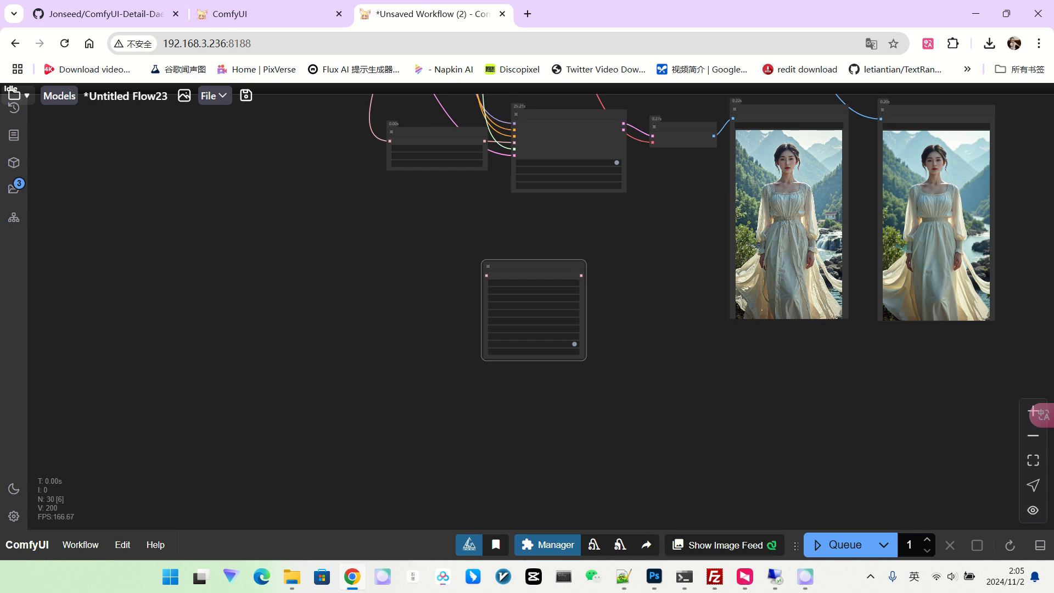
pyautogui.moveTo(530, 267); pyautogui.dragTo(316, 266)
# Duplicate the Lying Sigma Sampler, SamplerCustom, VAE Decode and Save Image nodes with their input connections, placing the copies below the originals
pyautogui.scroll(-5, 549, 236)
pyautogui.moveTo(549, 236); pyautogui.dragTo(396, 264)
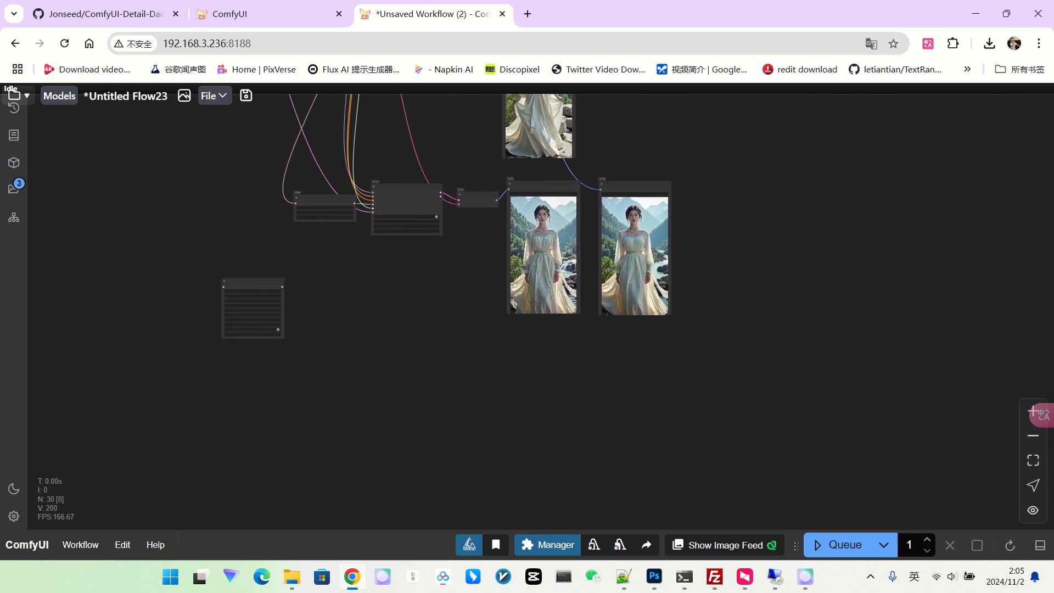
pyautogui.scroll(4, 456, 227)
pyautogui.keyDown('ctrl'); pyautogui.click(264, 192); pyautogui.keyUp('ctrl')
pyautogui.keyDown('ctrl'); pyautogui.click(382, 190); pyautogui.keyUp('ctrl')
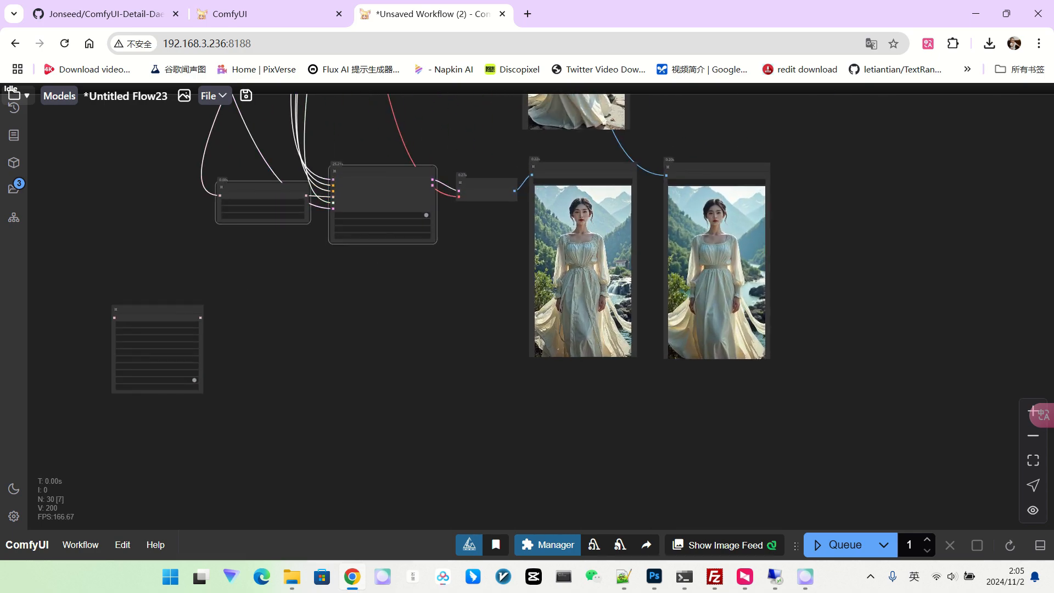
pyautogui.keyDown('ctrl'); pyautogui.click(486, 189); pyautogui.keyUp('ctrl')
pyautogui.keyDown('ctrl'); pyautogui.click(589, 176); pyautogui.keyUp('ctrl')
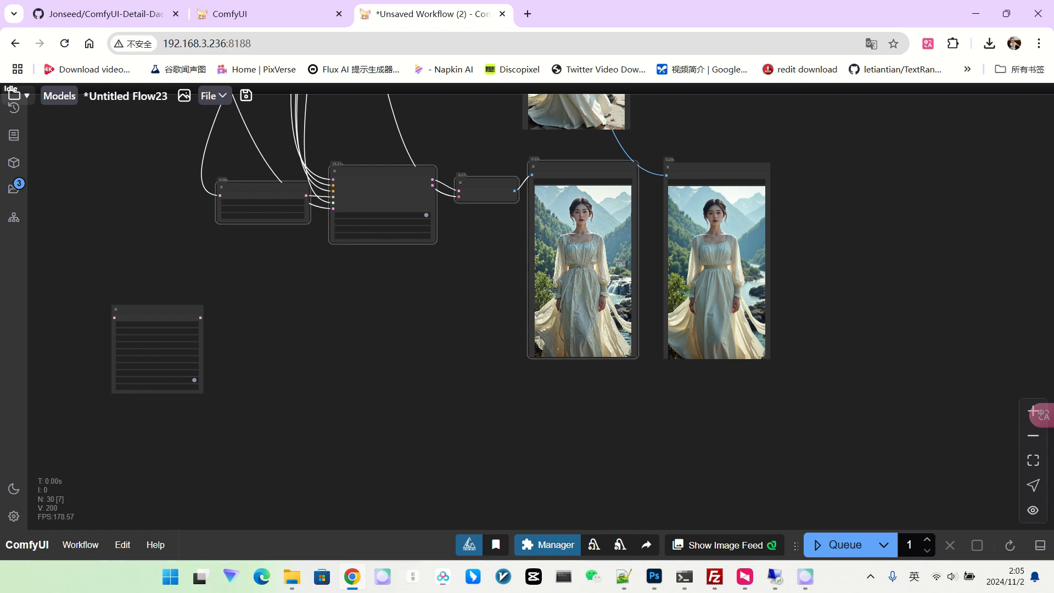
pyautogui.moveTo(418, 340); pyautogui.dragTo(428, 190)
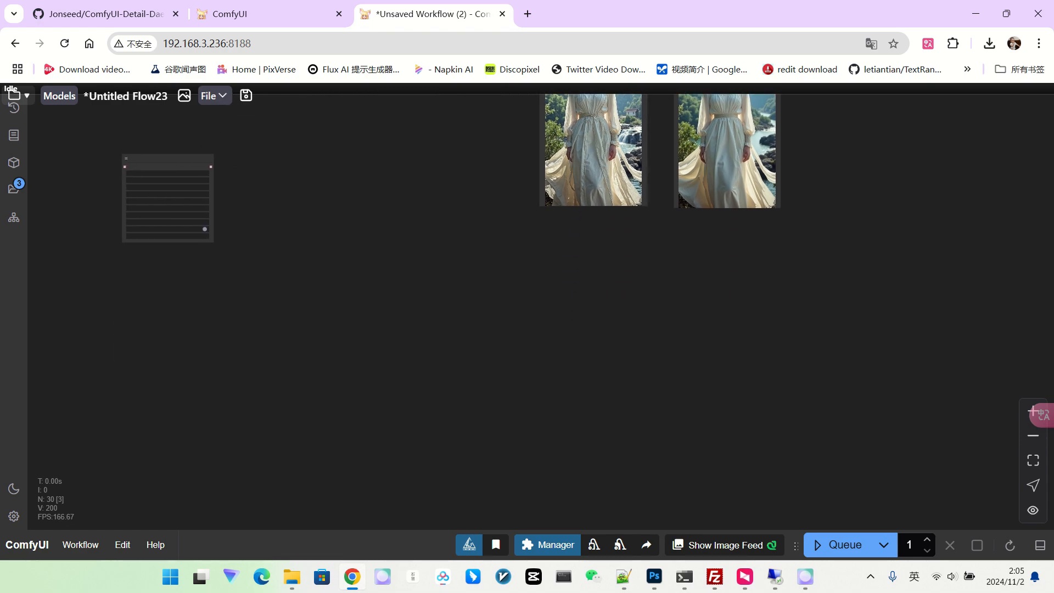
pyautogui.hotkey('ctrl', 'shift', 'b')
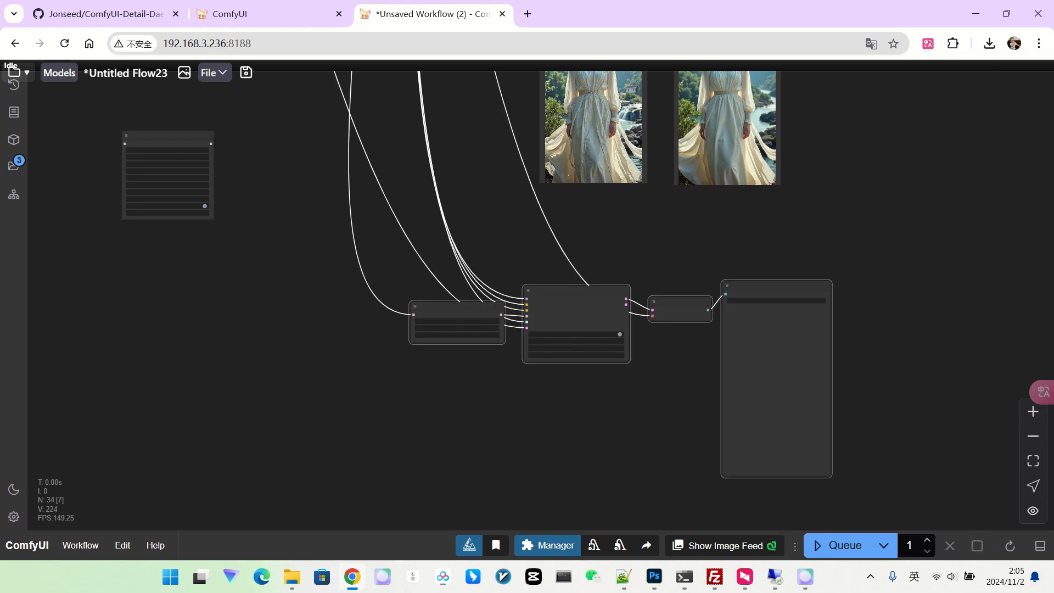
# Move the Detail Daemon Sampler beside the duplicated SamplerCustom and route the sampler connection through it instead of the copied Lying Sigma Sampler
pyautogui.moveTo(404, 272); pyautogui.dragTo(405, 250)
pyautogui.moveTo(252, 242); pyautogui.dragTo(389, 251)
pyautogui.click(304, 146)
pyautogui.moveTo(305, 146); pyautogui.dragTo(361, 258)
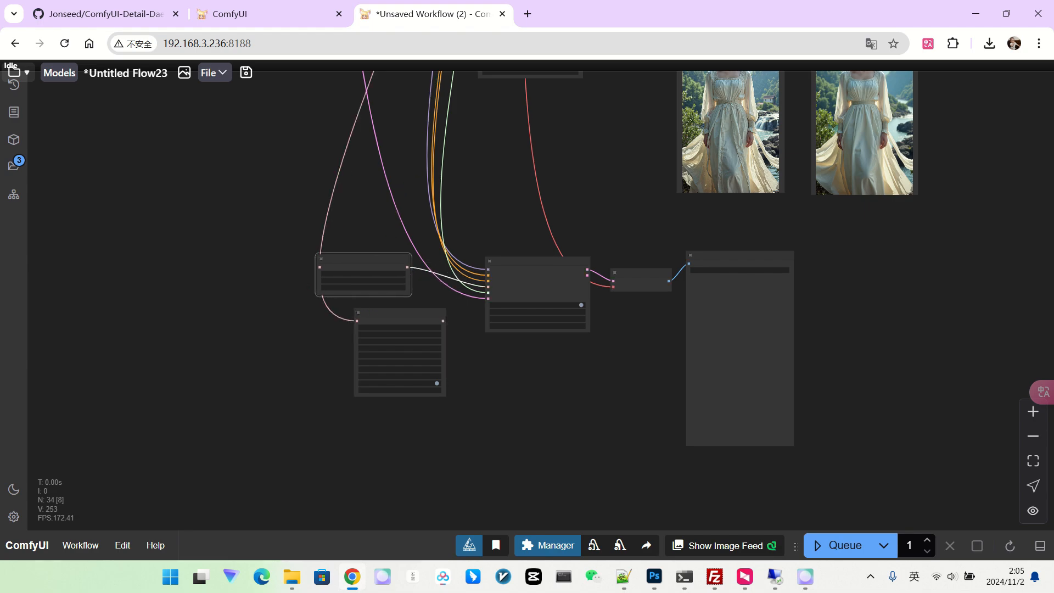
pyautogui.scroll(8, 439, 301)
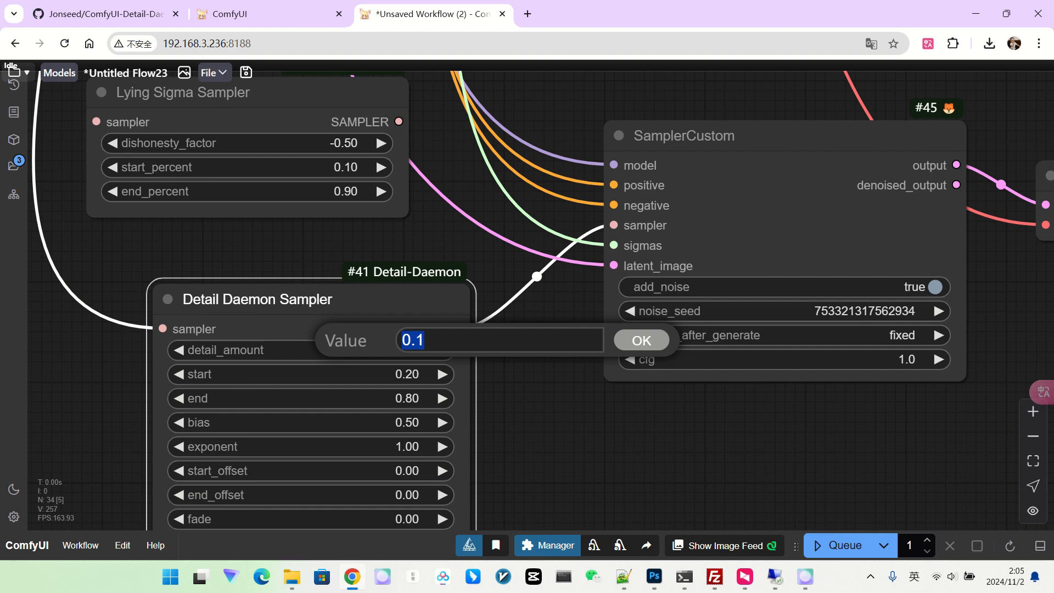
# Set the Detail Daemon Sampler's detail_amount to 0.05
pyautogui.write('0.5')
pyautogui.press('Return')
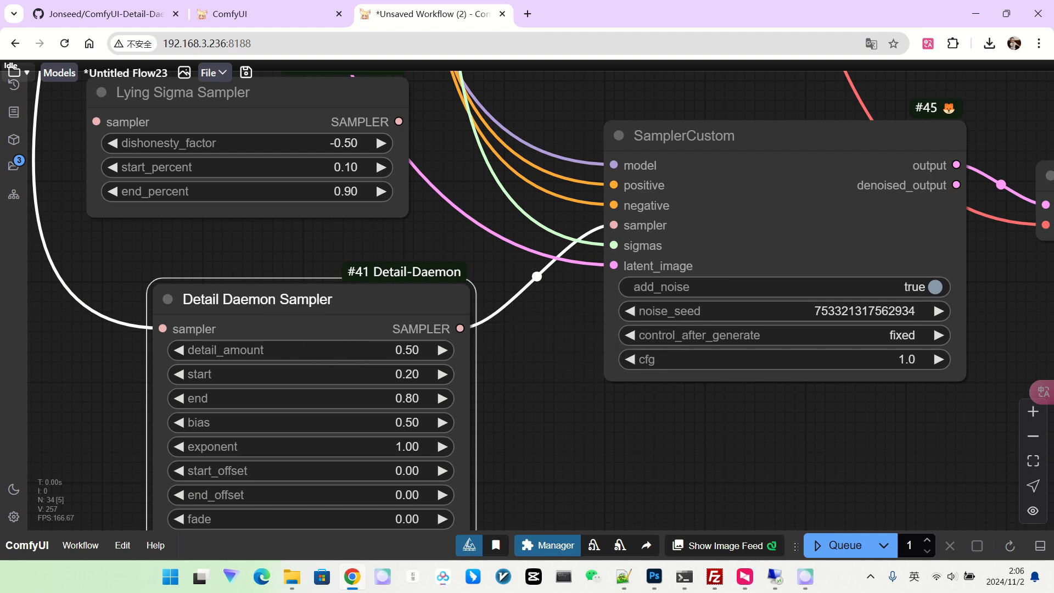
pyautogui.click(355, 349)
pyautogui.write('0.05')
pyautogui.press('Return')
# Set the Detail Daemon Sampler's start to 0.1 and end to 0.9
pyautogui.click(354, 377)
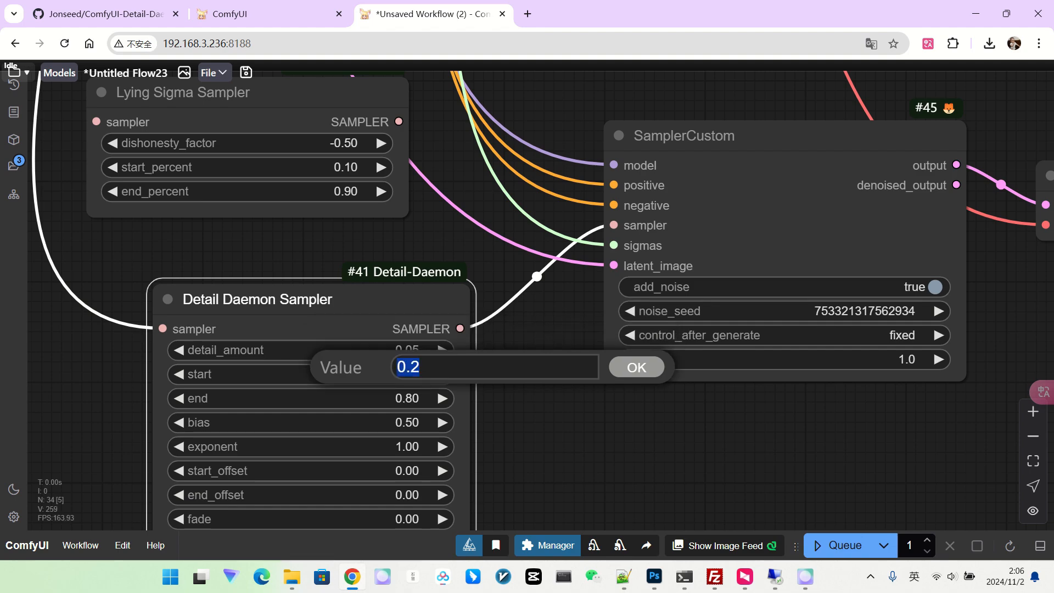
pyautogui.write('0.1')
pyautogui.press('Return')
pyautogui.click(362, 398)
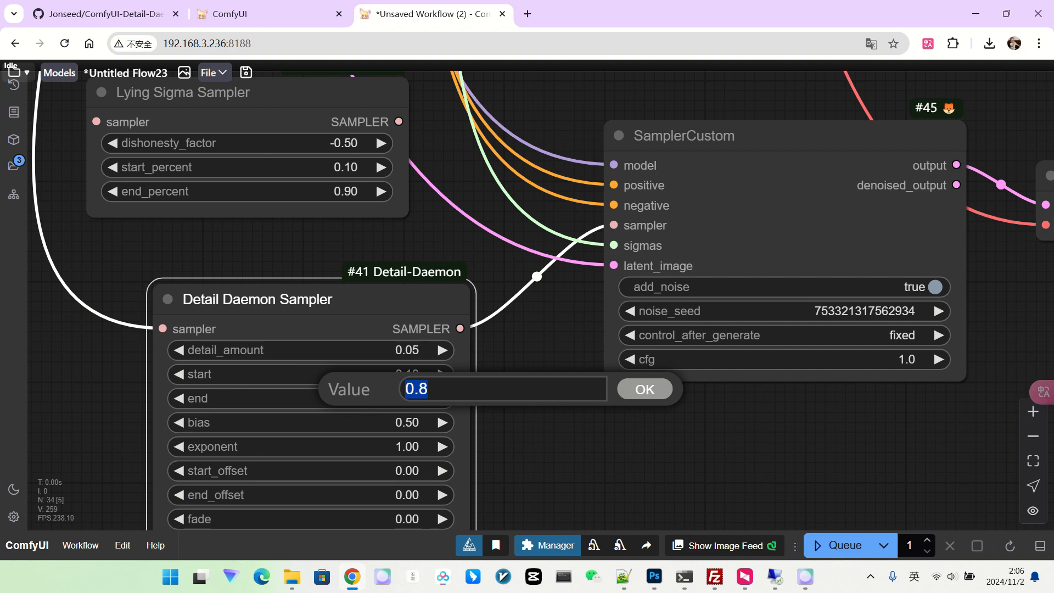
pyautogui.write('0.9')
pyautogui.press('Return')
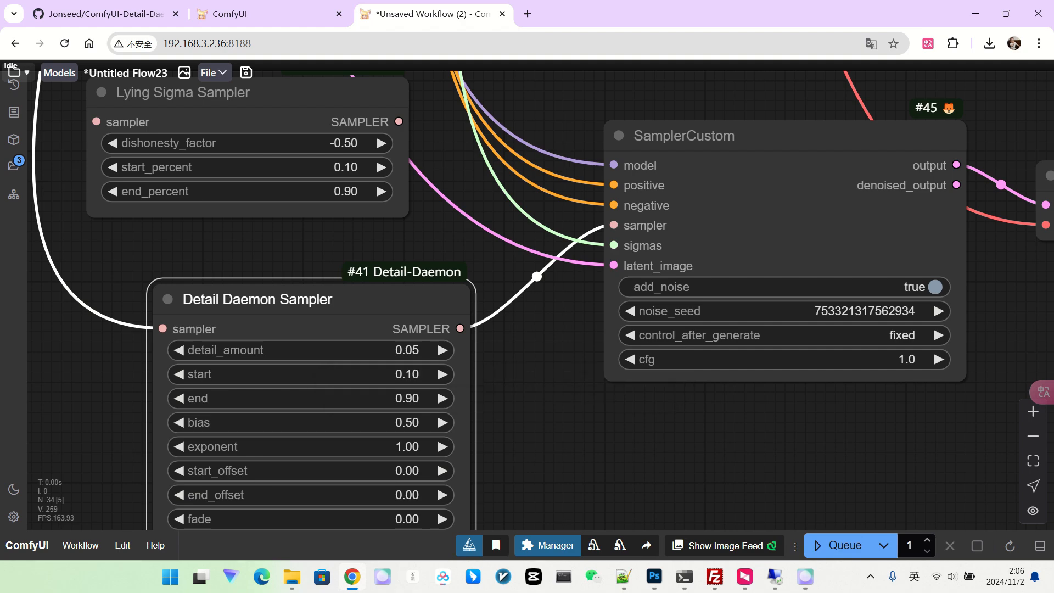
# Set both bias and exponent of the Detail Daemon Sampler to 0
pyautogui.click(363, 420)
pyautogui.write('0')
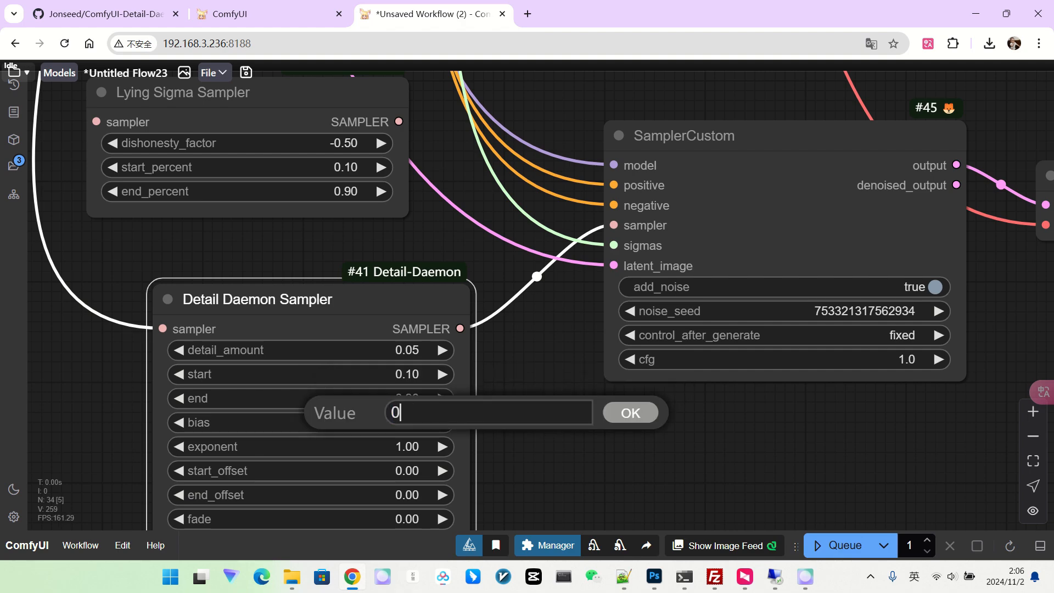
pyautogui.press('Return')
pyautogui.click(361, 442)
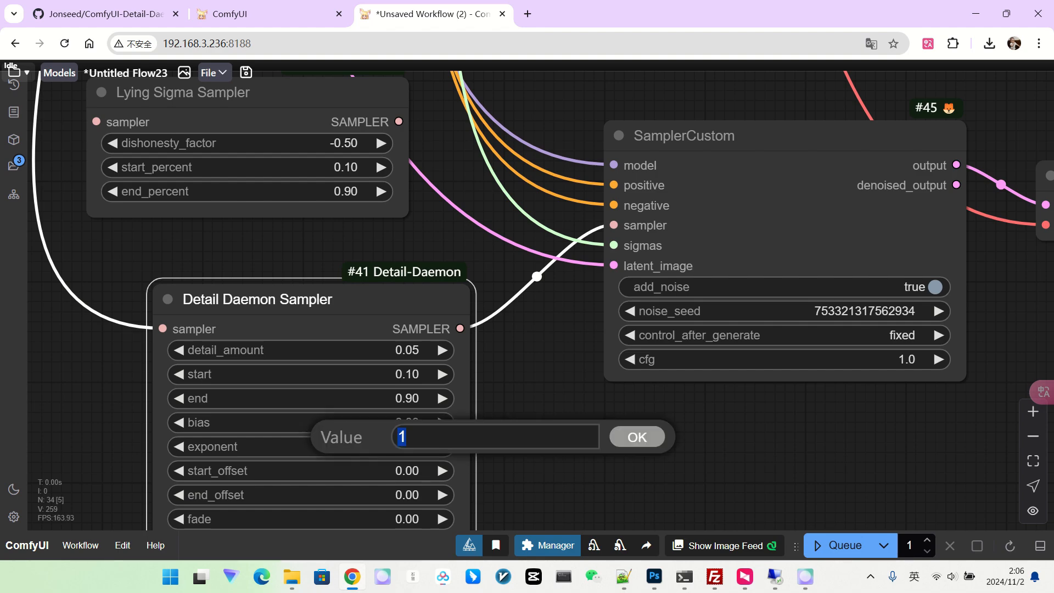
pyautogui.write('0')
pyautogui.press('Return')
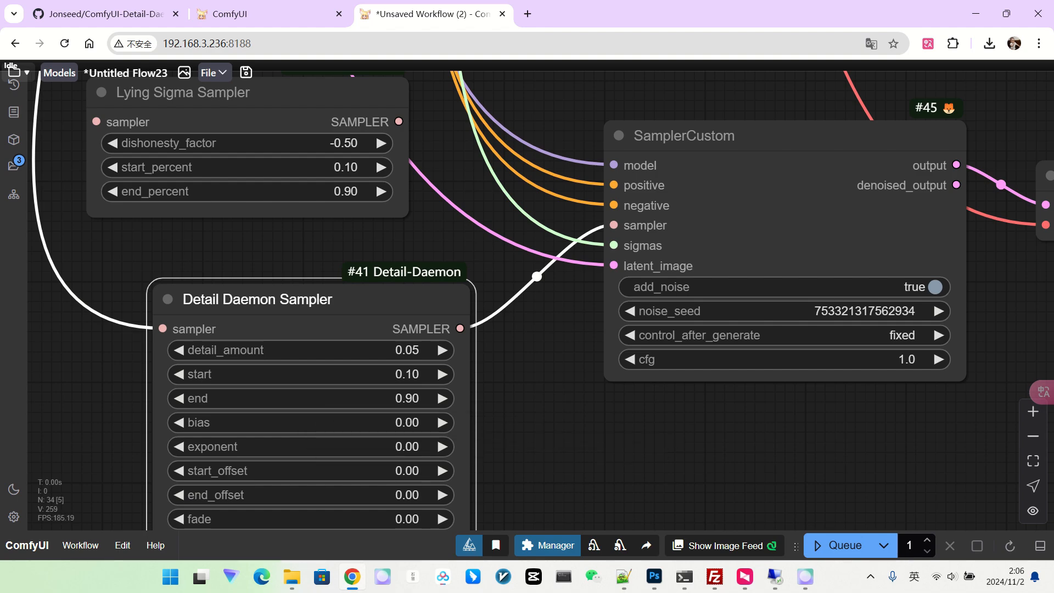
# Turn off the smooth option on the Detail Daemon Sampler
pyautogui.scroll(-2, 441, 434)
pyautogui.scroll(-1, 439, 445)
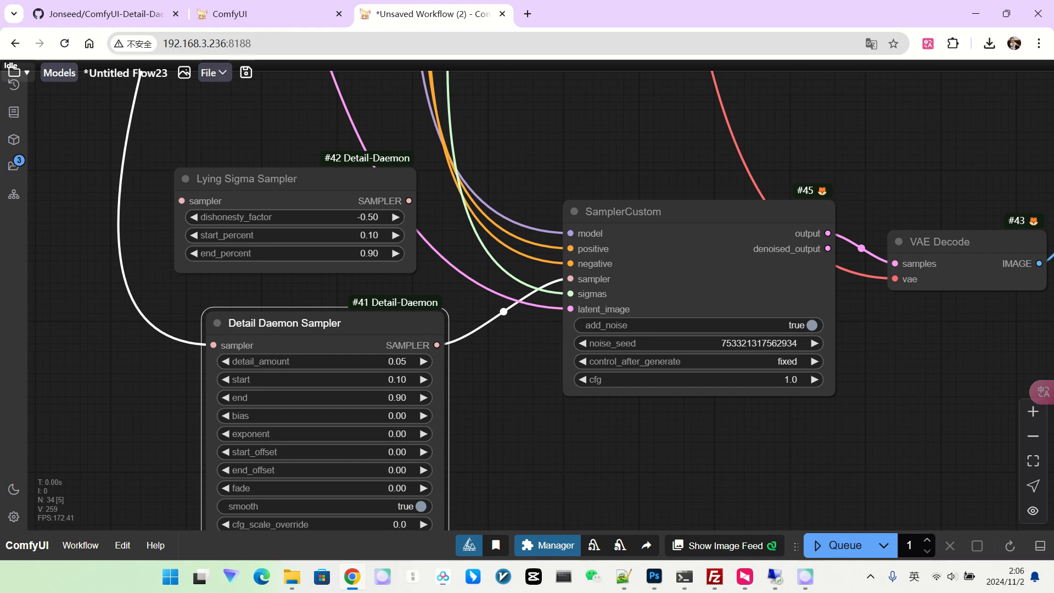
pyautogui.click(415, 506)
# Replace the duplicated Lying Sigma Sampler with the Detail Daemon Sampler beside the copied SamplerCustom and queue the workflow
pyautogui.moveTo(488, 472); pyautogui.dragTo(488, 398)
pyautogui.moveTo(385, 249); pyautogui.dragTo(346, 257)
pyautogui.scroll(-4, 460, 302)
pyautogui.moveTo(673, 351); pyautogui.dragTo(392, 364)
pyautogui.scroll(-1, 392, 364)
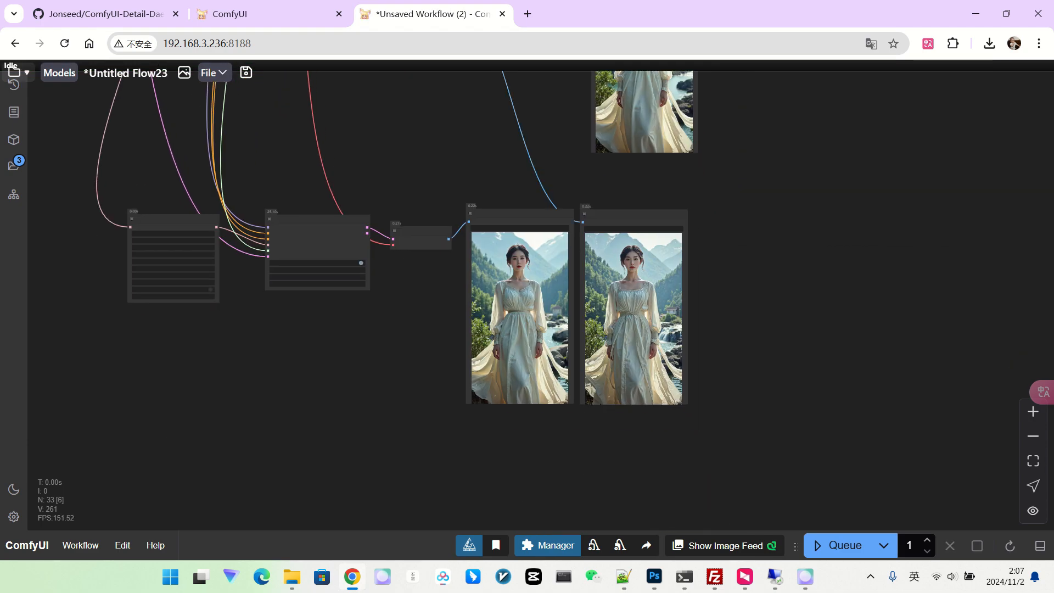
# Compare the Detail Daemon Sampler image with the Lying Sigma Sampler image in the two adjacent Save Image nodes
pyautogui.scroll(8, 664, 293)
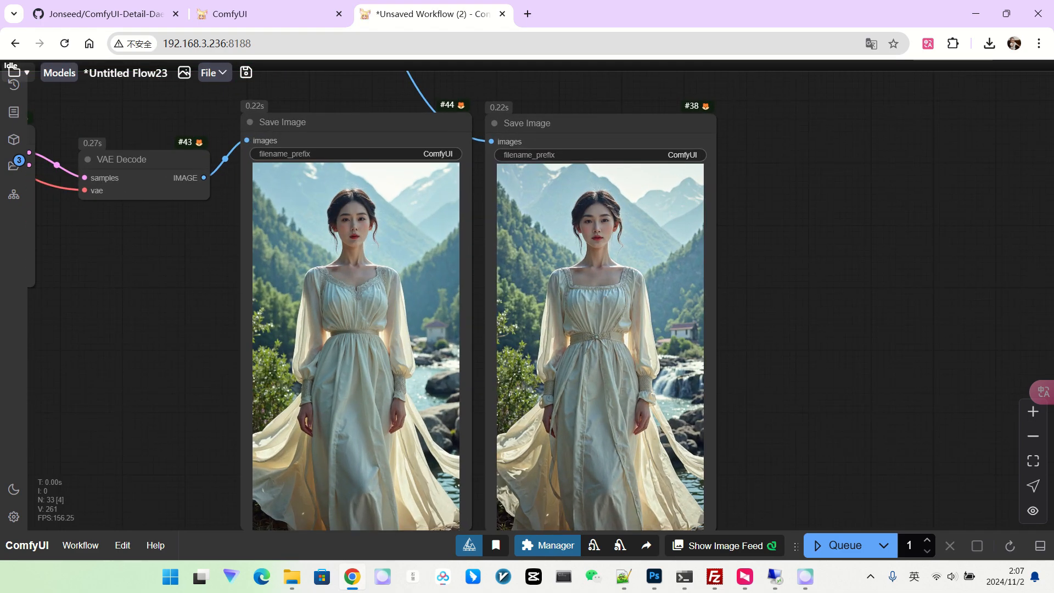
pyautogui.scroll(-2, 750, 316)
pyautogui.scroll(5, 427, 268)
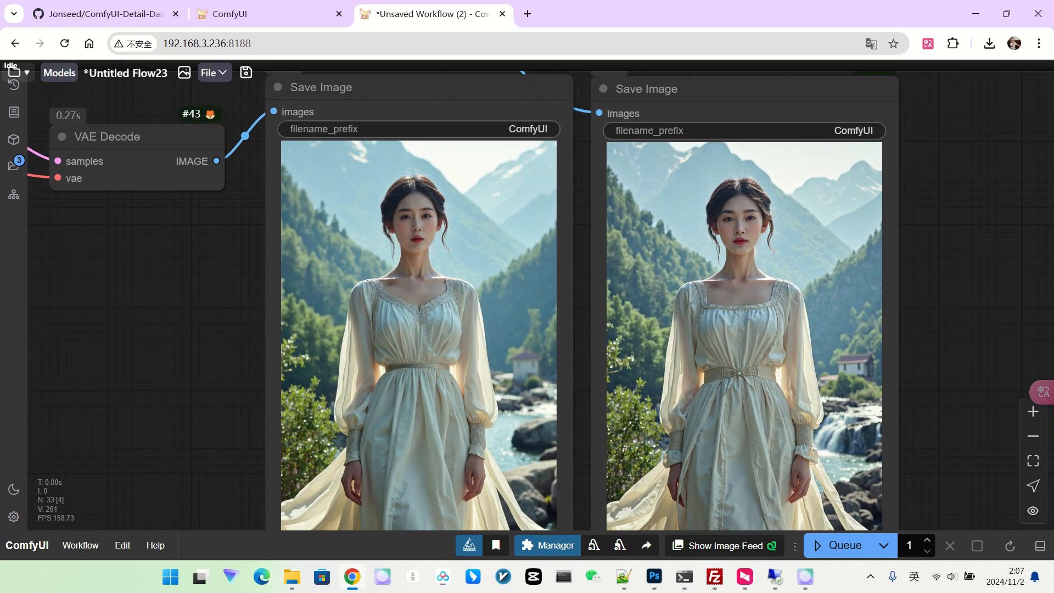
pyautogui.scroll(-7, 785, 310)
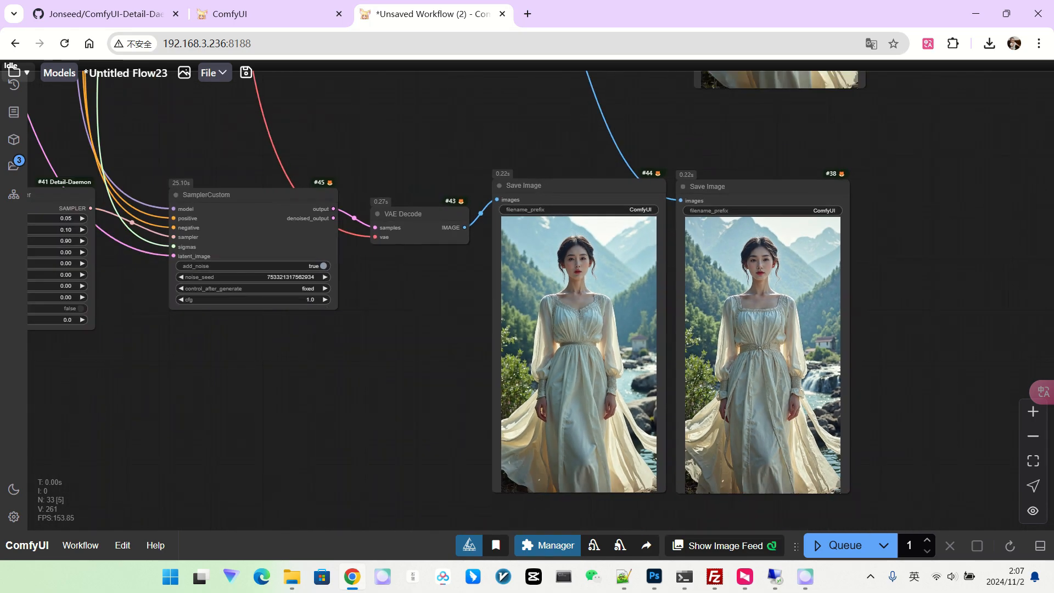
# Undo the placement of the Lying Sigma Sampler's Save Image node beside the Detail Daemon Sampler's Save Image node
pyautogui.moveTo(878, 242); pyautogui.dragTo(934, 346)
pyautogui.hotkey('ctrl', 'z')
pyautogui.scroll(3, 192, 388)
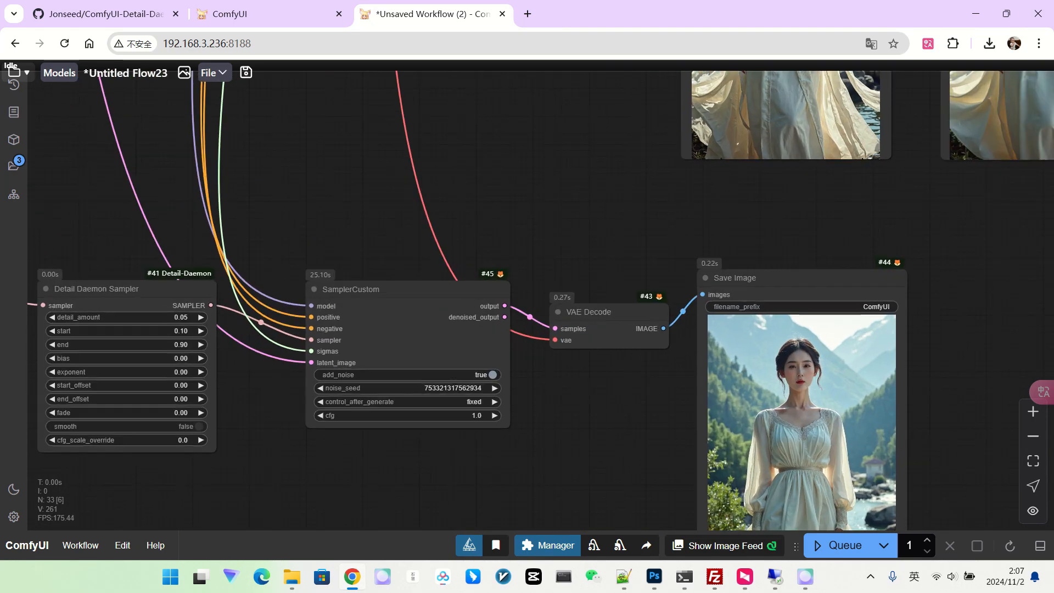
pyautogui.scroll(-1, 193, 388)
pyautogui.moveTo(244, 428); pyautogui.dragTo(381, 437)
pyautogui.scroll(5, 311, 368)
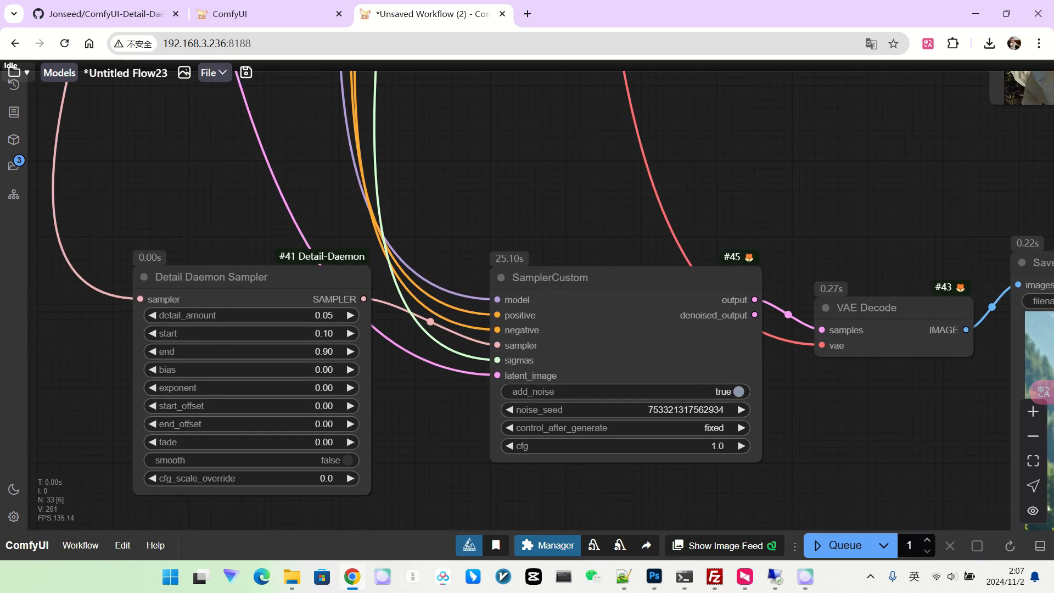
pyautogui.scroll(-2, 310, 367)
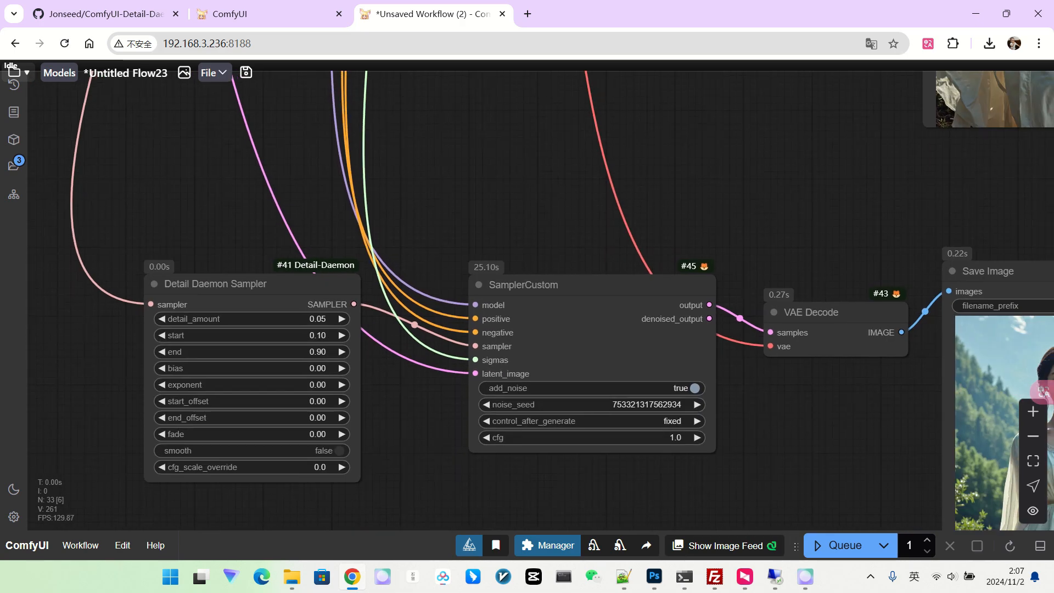
# Reposition the Detail Daemon Sampler node slightly farther from the copied SamplerCustom, leaving room beneath it
pyautogui.moveTo(329, 236); pyautogui.dragTo(281, 231)
pyautogui.moveTo(277, 279); pyautogui.dragTo(250, 297)
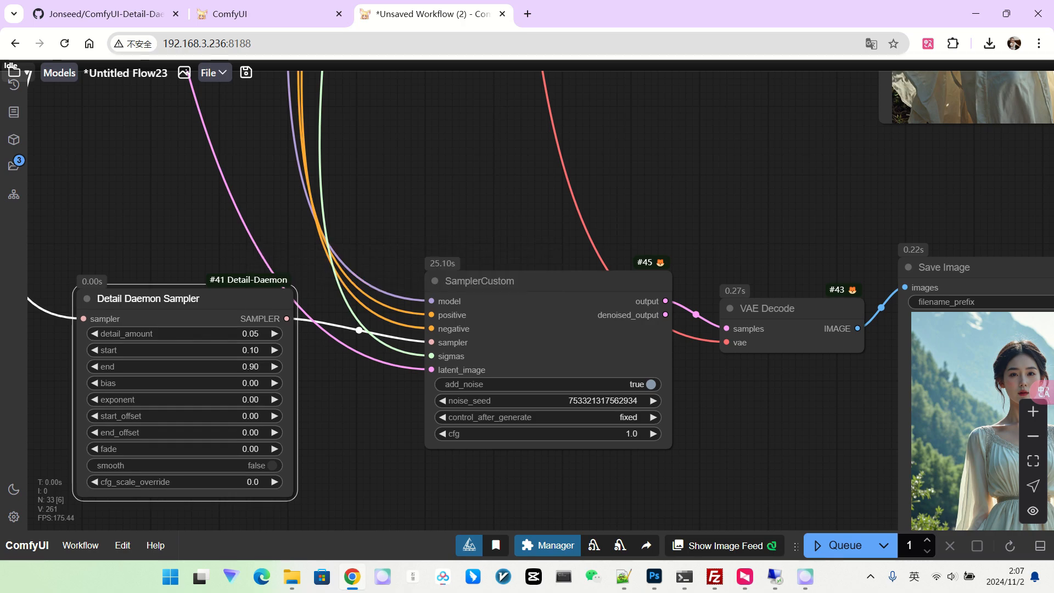
pyautogui.moveTo(351, 428); pyautogui.dragTo(448, 362)
pyautogui.moveTo(275, 232); pyautogui.dragTo(276, 207)
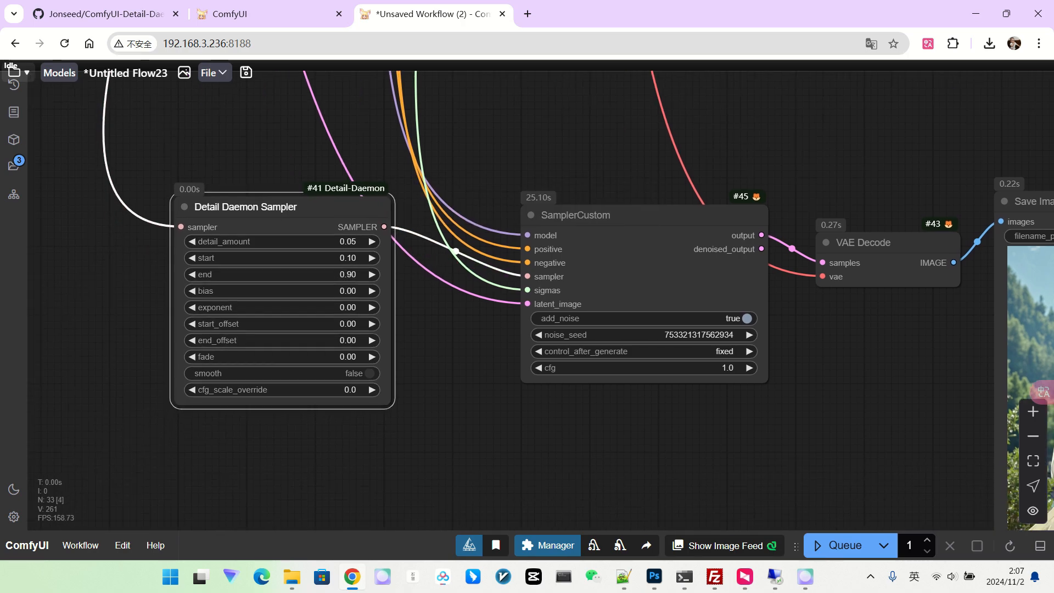
# Add a Detail Daemon Graph Sigmas node below the Detail Daemon Sampler and connect its sigmas input through a reroute on the existing sigmas link
pyautogui.doubleClick(452, 359)
pyautogui.write('d')
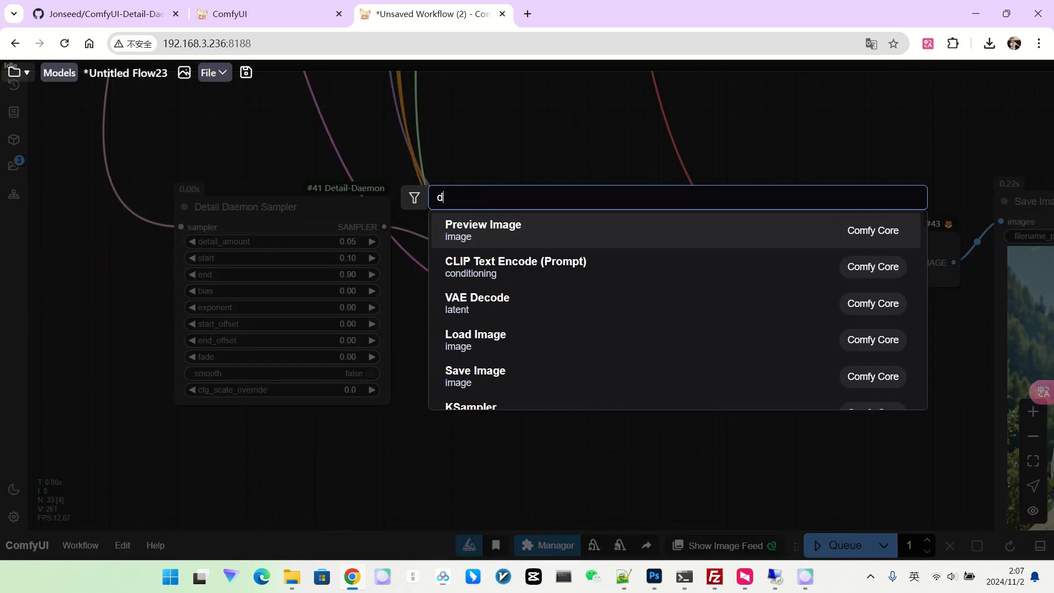
pyautogui.write('etail')
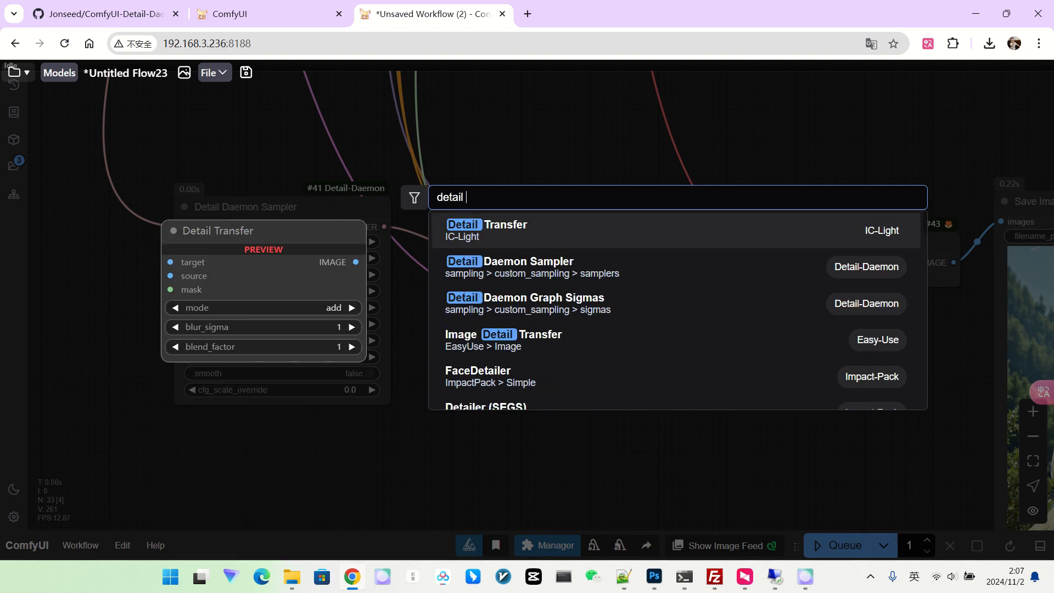
pyautogui.press('BackSpace')
pyautogui.write('d')
pyautogui.press('Return')
pyautogui.moveTo(395, 450); pyautogui.dragTo(286, 438)
pyautogui.moveTo(493, 467); pyautogui.dragTo(536, 357)
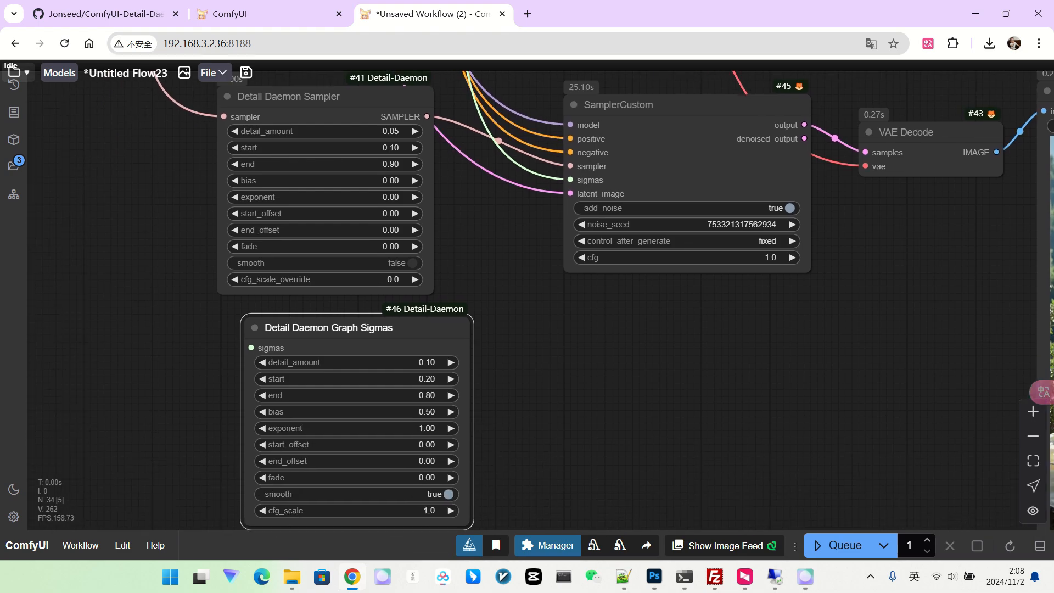
pyautogui.moveTo(224, 117); pyautogui.dragTo(231, 141)
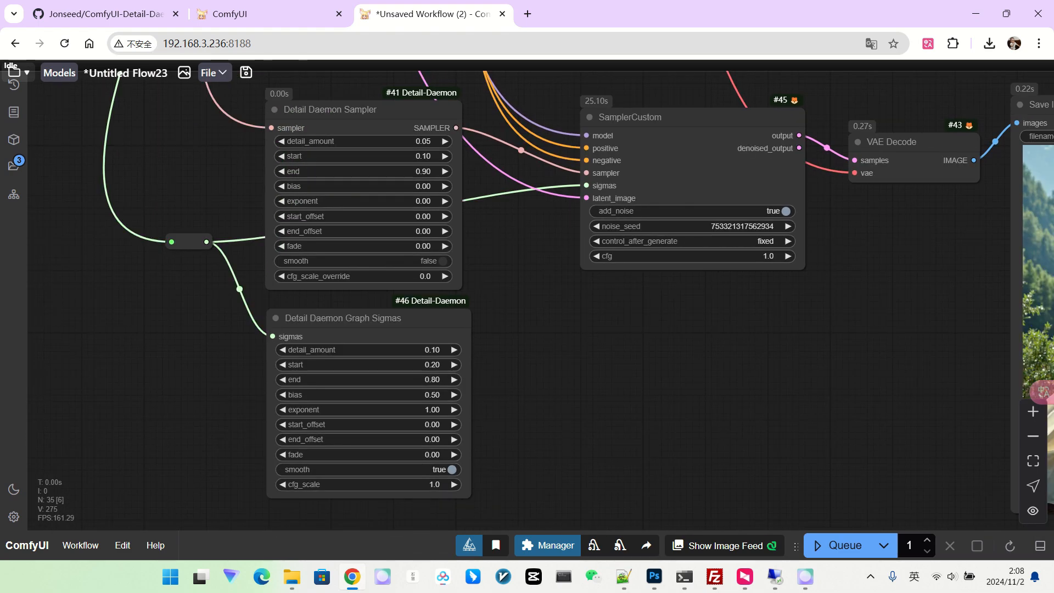
# Set detail_amount to 0.05, start to 0.1 and end to 0.9 on the Detail Daemon Graph Sigmas node
pyautogui.click(398, 349)
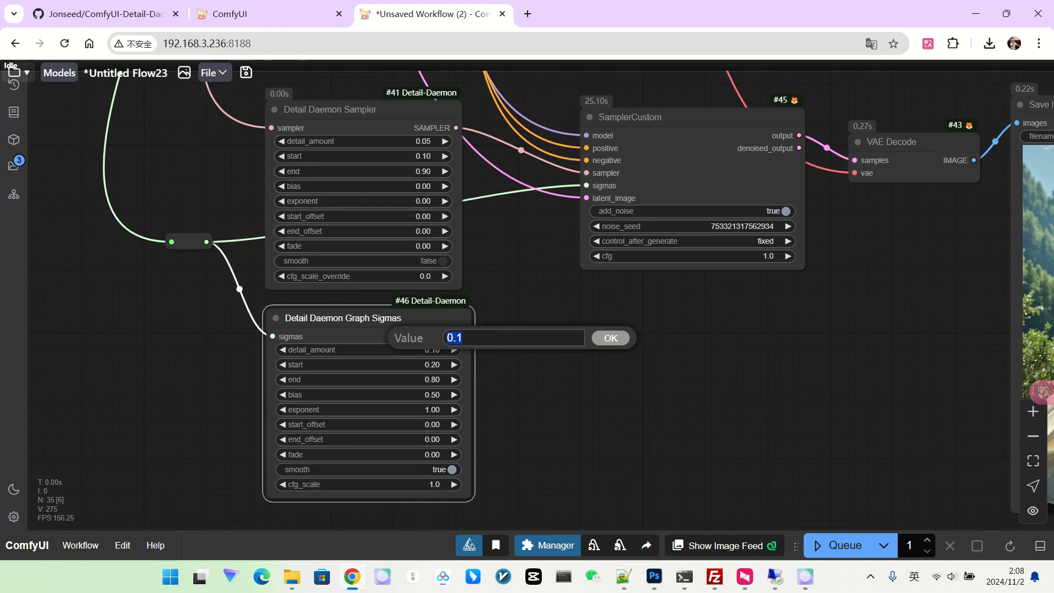
pyautogui.write('0.05')
pyautogui.press('Return')
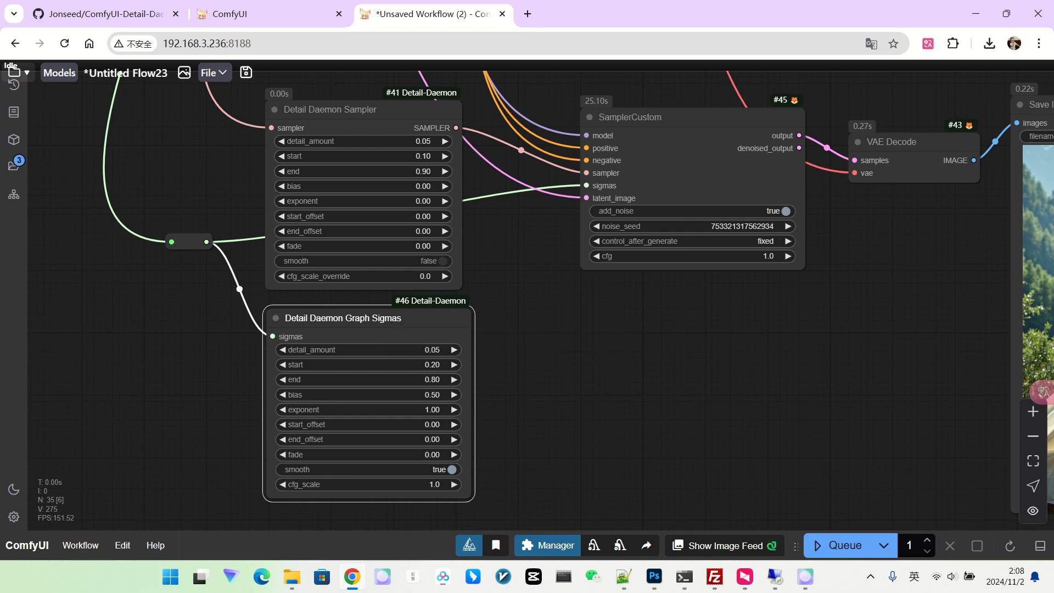
pyautogui.click(404, 365)
pyautogui.write('0.1')
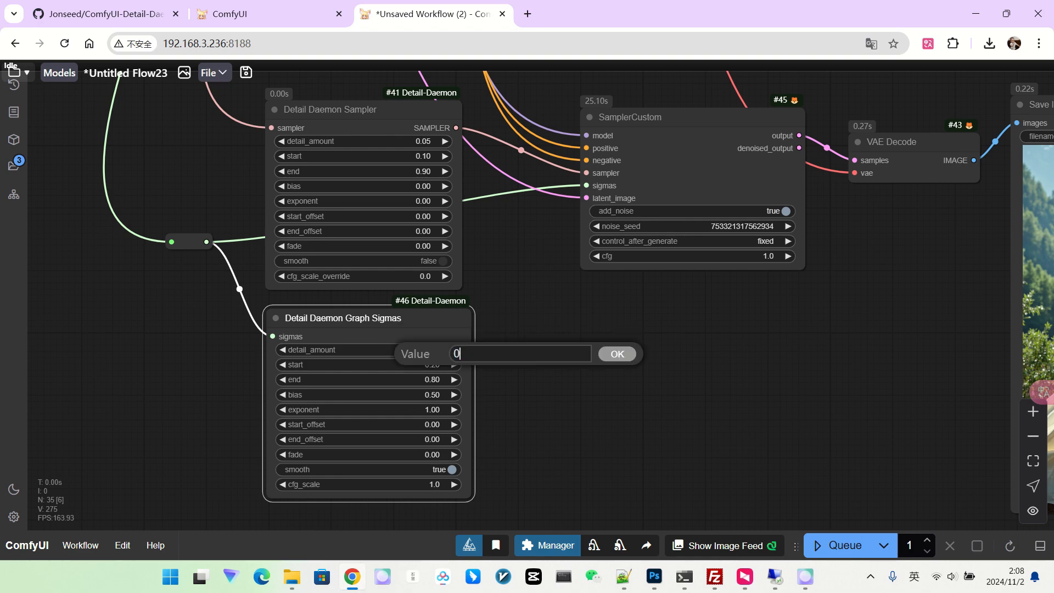
pyautogui.press('Return')
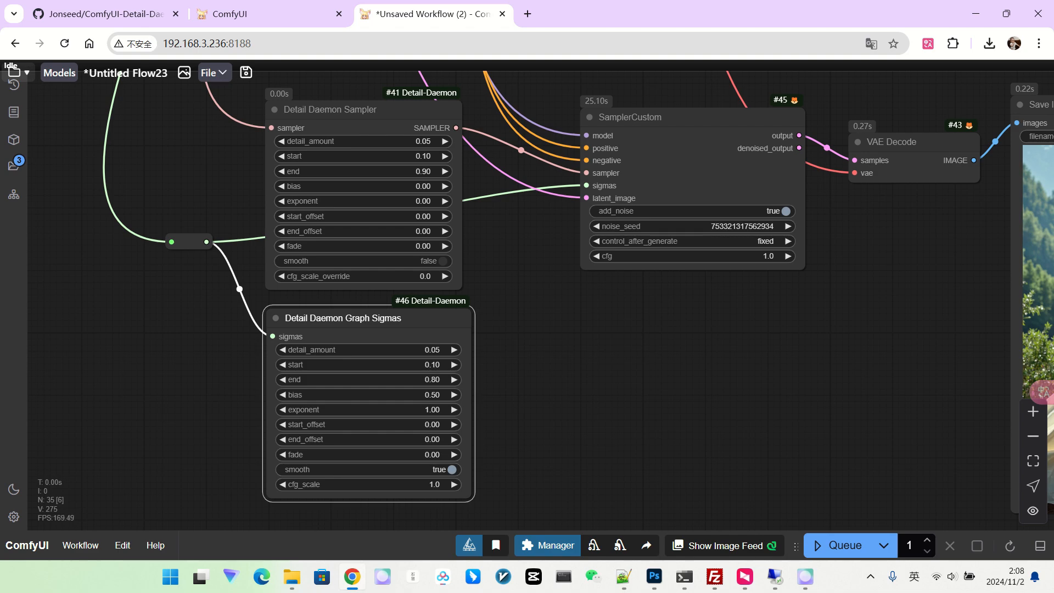
pyautogui.click(404, 380)
pyautogui.write('0.9')
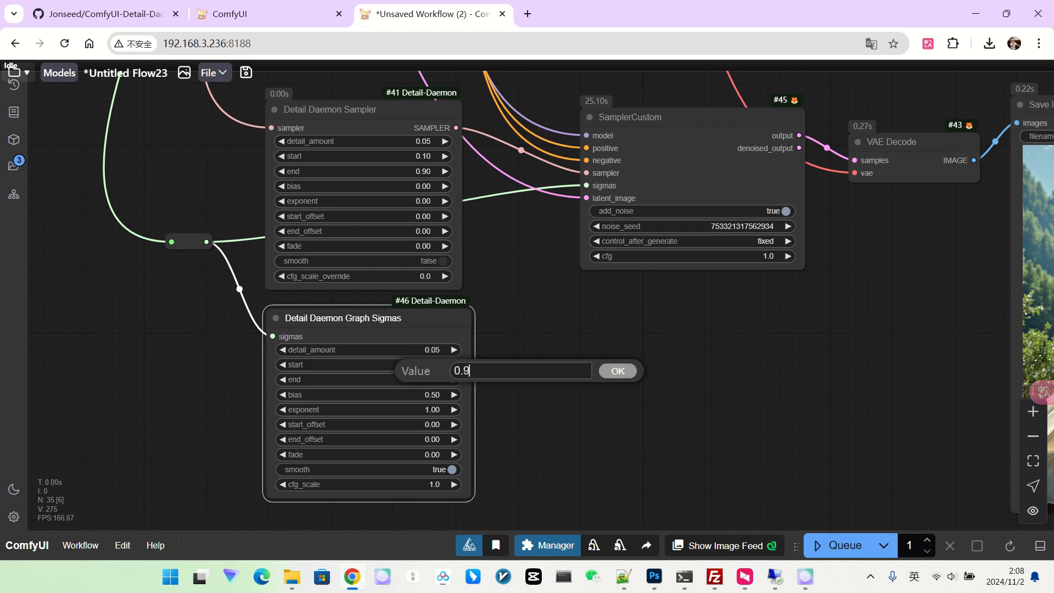
pyautogui.press('Return')
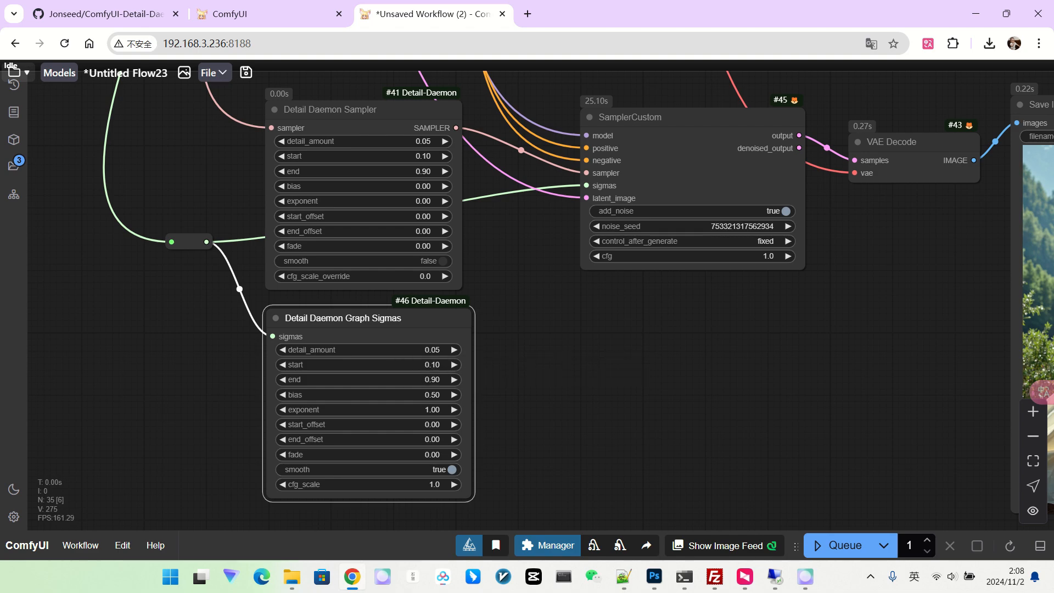
# Set bias, exponent and cfg_scale to 0 and turn off smooth on the Detail Daemon Graph Sigmas node, then align it under the sampler
pyautogui.click(404, 395)
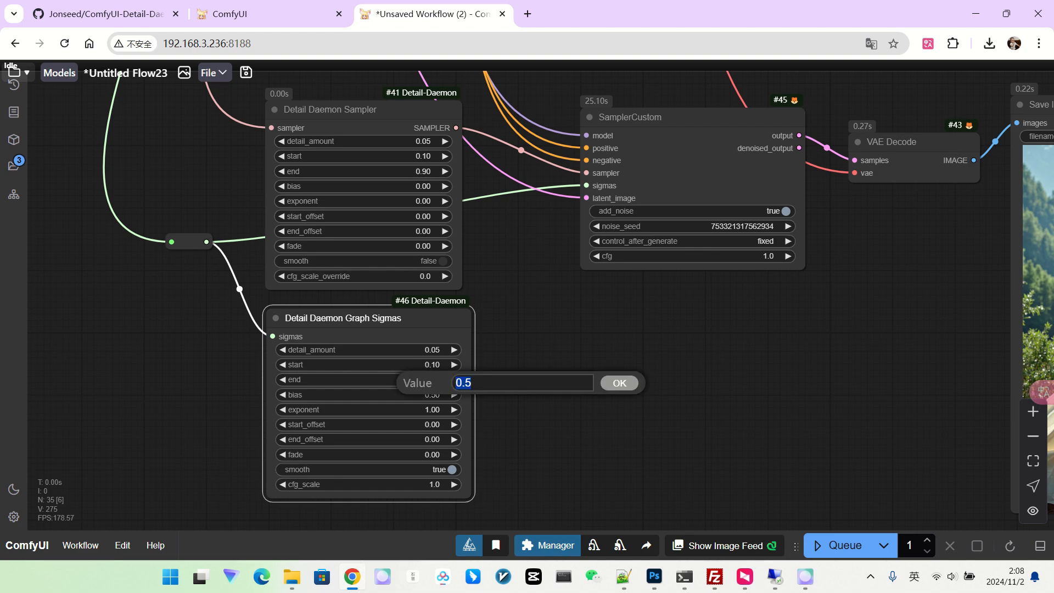
pyautogui.write('0')
pyautogui.press('Return')
pyautogui.click(403, 484)
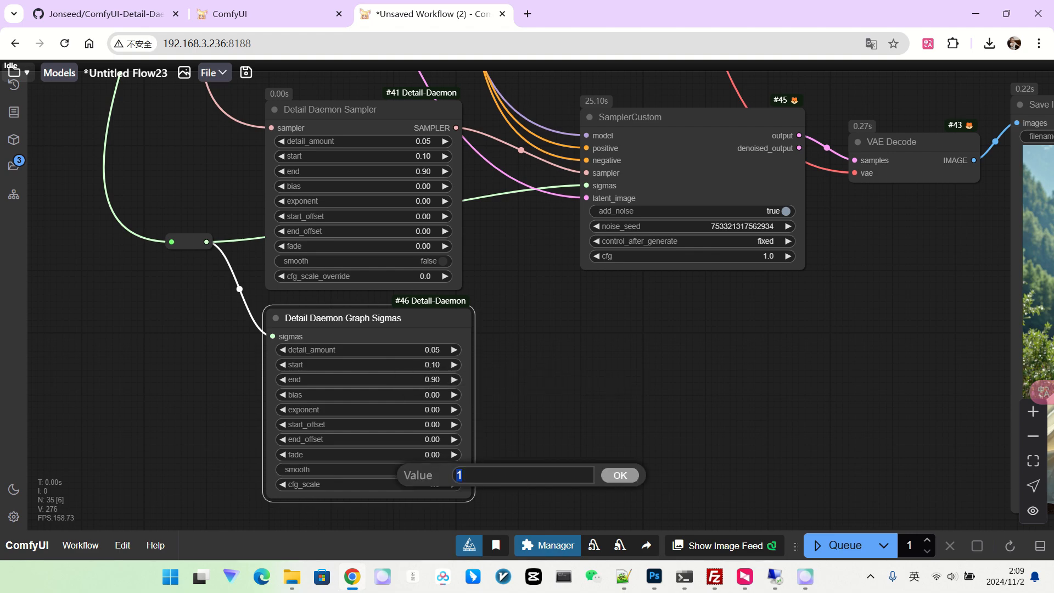
pyautogui.write('1')
pyautogui.press('Return')
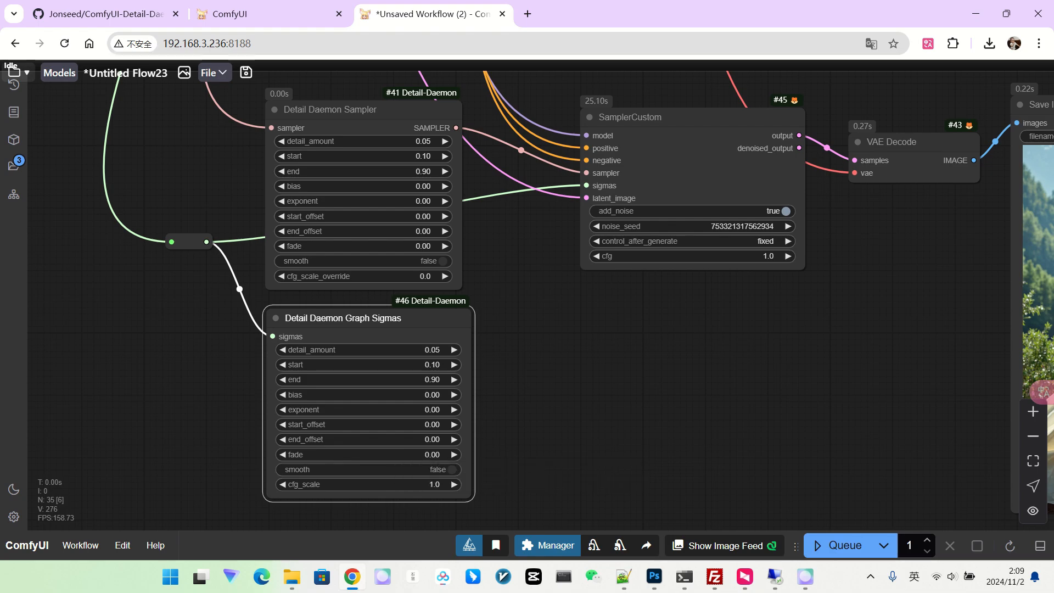
pyautogui.moveTo(341, 318); pyautogui.dragTo(332, 318)
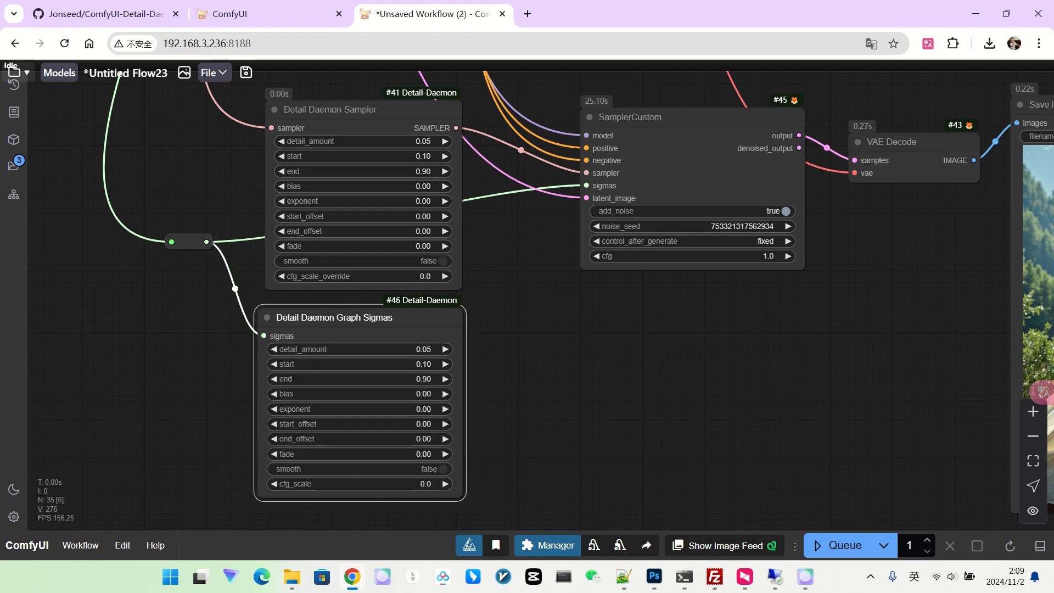
# Queue the workflow and examine the Detail Adjustment Schedule curve in the Detail Daemon Graph Sigmas node
pyautogui.scroll(2, 496, 385)
pyautogui.scroll(-3, 461, 385)
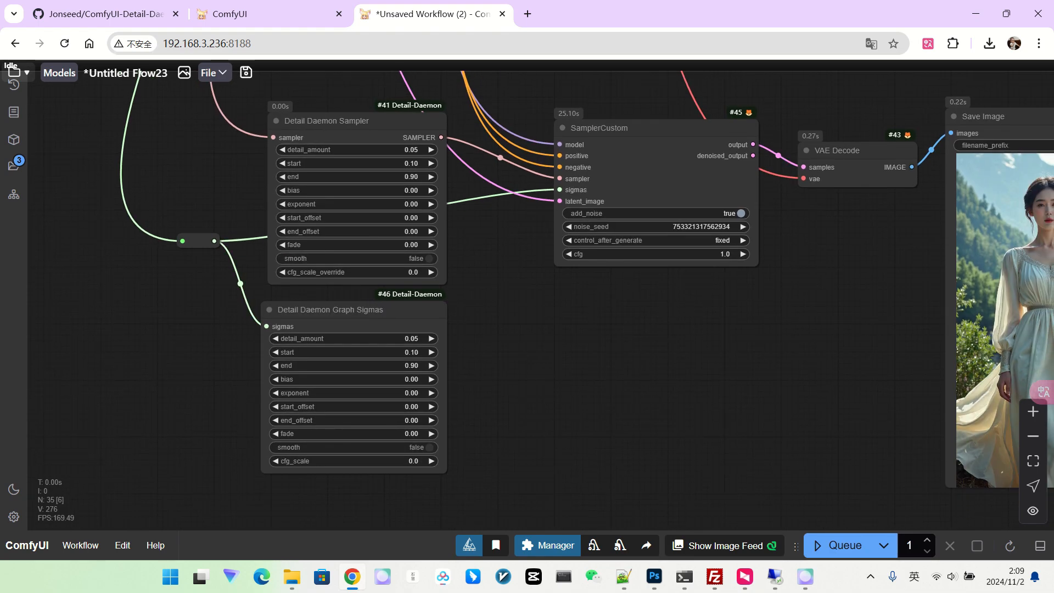
pyautogui.scroll(-3, 323, 179)
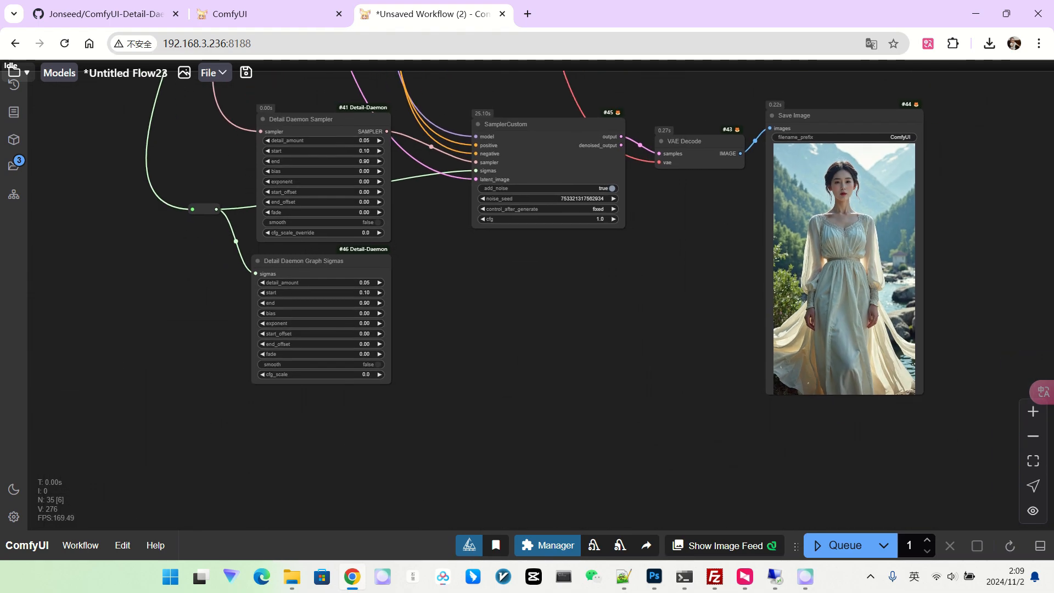
pyautogui.hotkey('ctrl', 'Return')
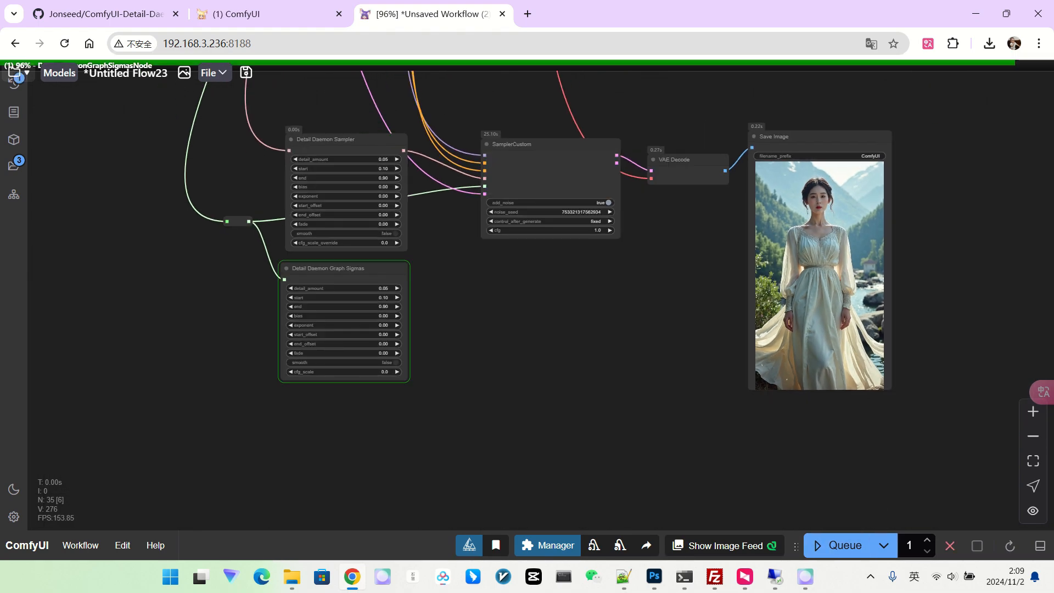
pyautogui.scroll(8, 417, 442)
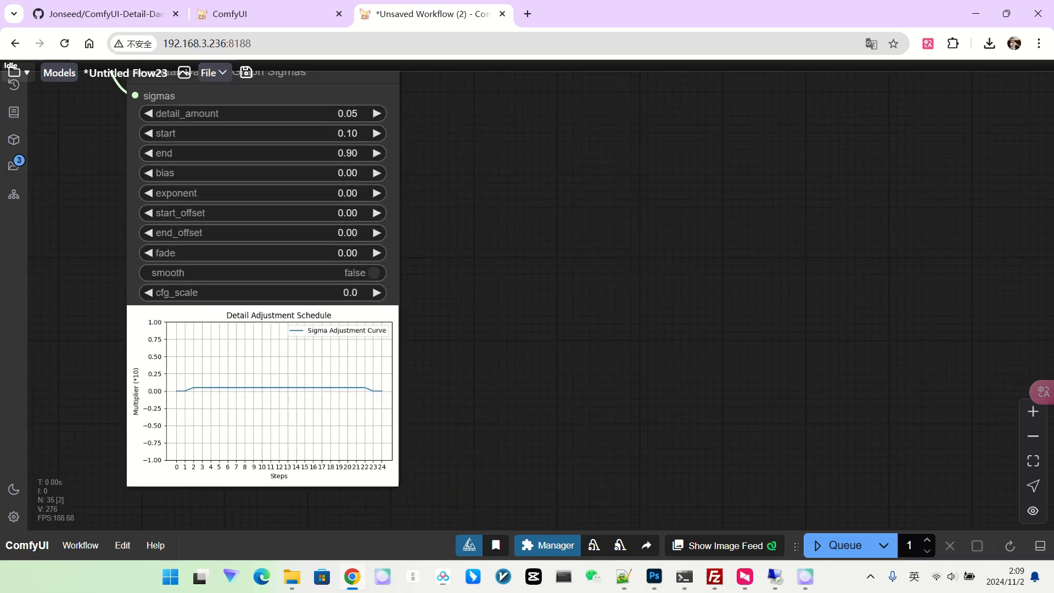
pyautogui.moveTo(416, 442); pyautogui.dragTo(416, 450)
pyautogui.scroll(5, 218, 404)
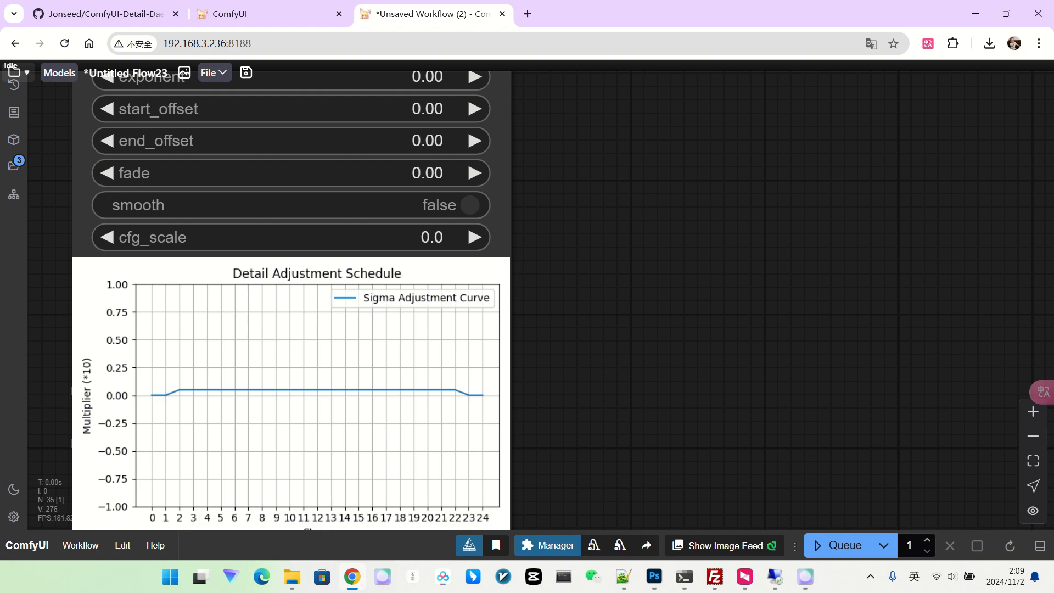
pyautogui.scroll(-5, 555, 503)
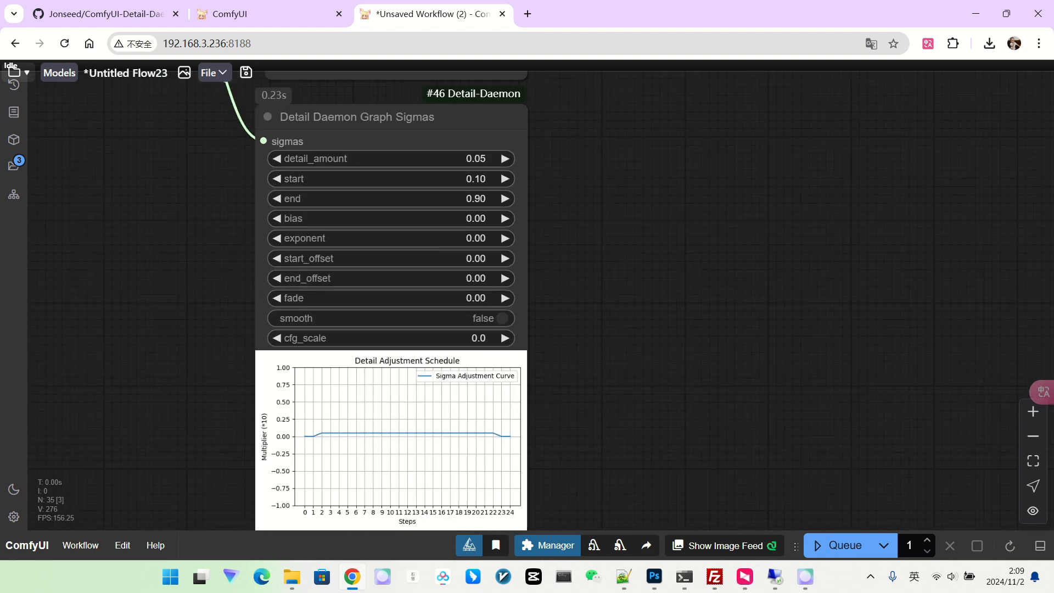
# Set start to 0.2 and end to 0.8 on the Detail Daemon Graph Sigmas node and queue the workflow to redraw its curve
pyautogui.scroll(2, 527, 222)
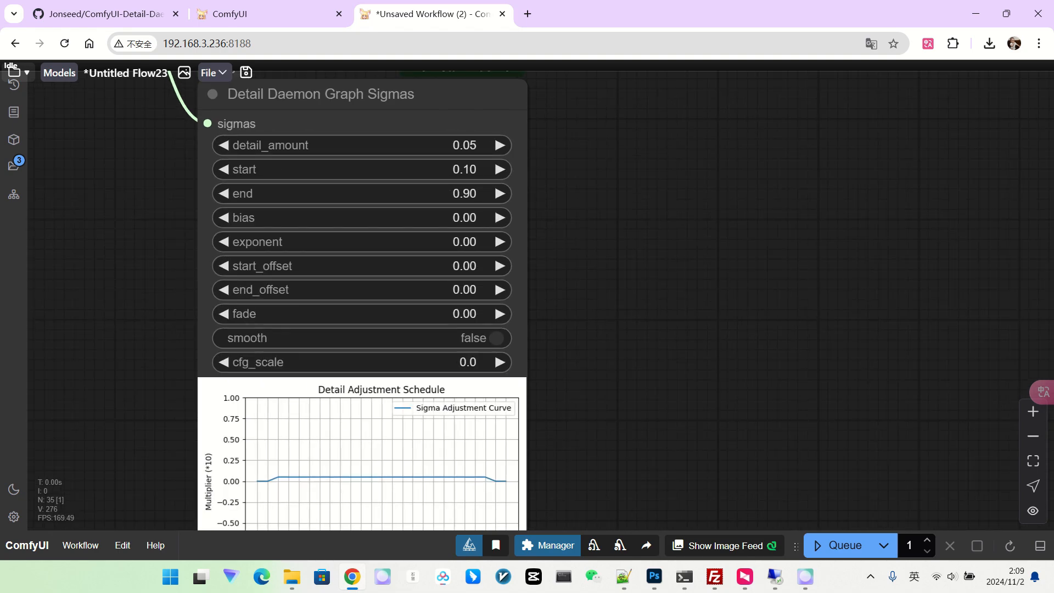
pyautogui.click(444, 164)
pyautogui.click(483, 160)
pyautogui.press('BackSpace')
pyautogui.write('2')
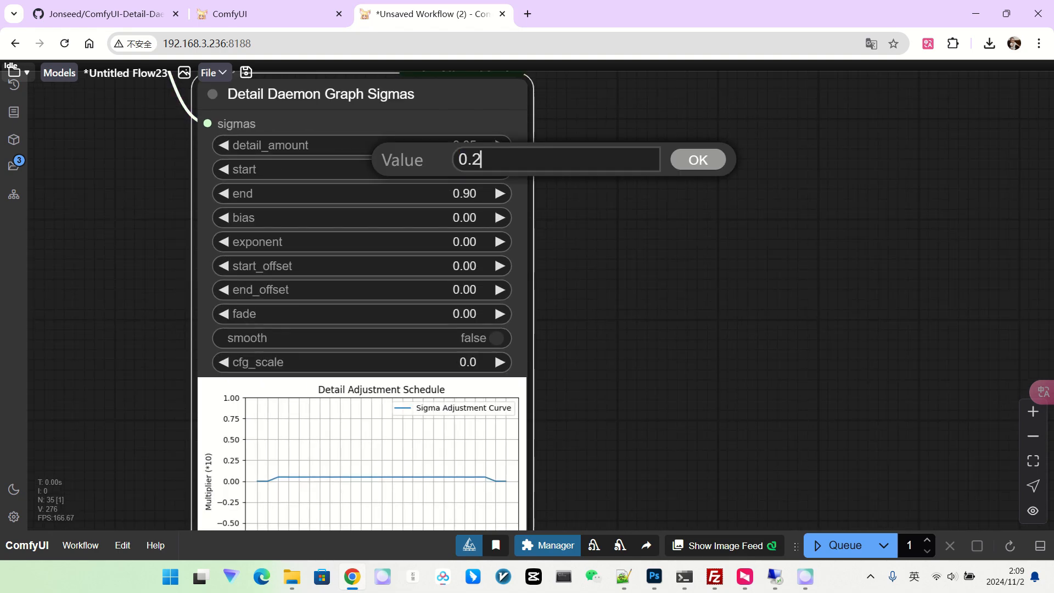
pyautogui.press('Return')
pyautogui.click(465, 194)
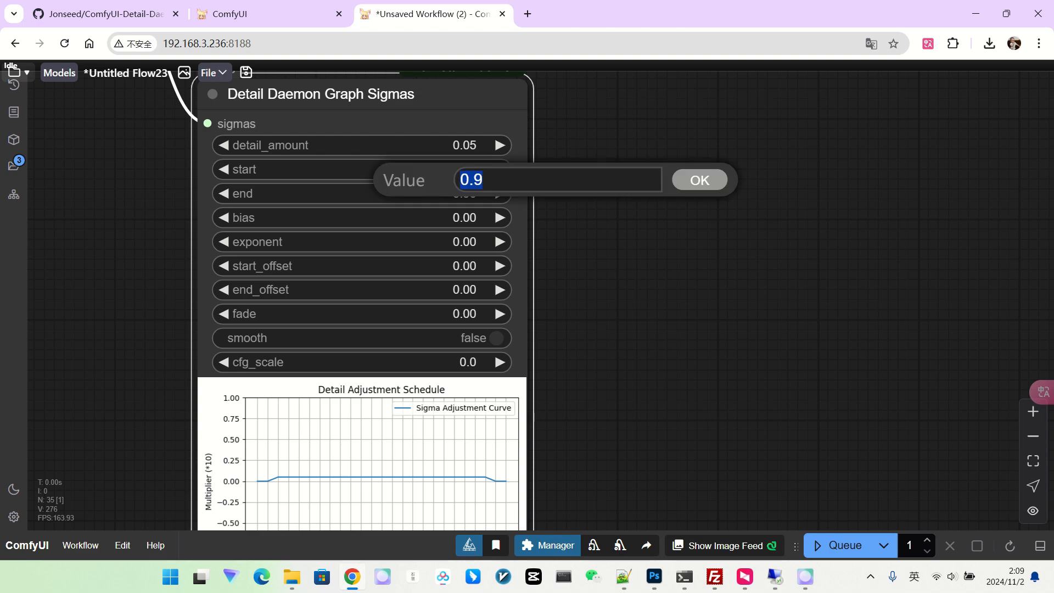
pyautogui.write('0.8')
pyautogui.press('Return')
pyautogui.scroll(-1, 637, 277)
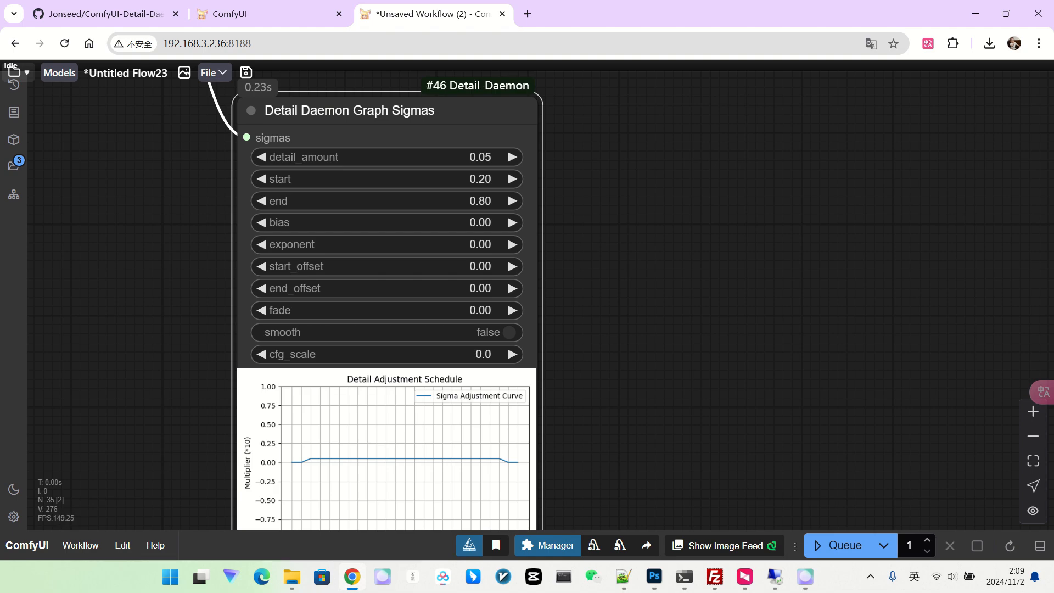
pyautogui.click(844, 545)
pyautogui.moveTo(686, 373); pyautogui.dragTo(689, 326)
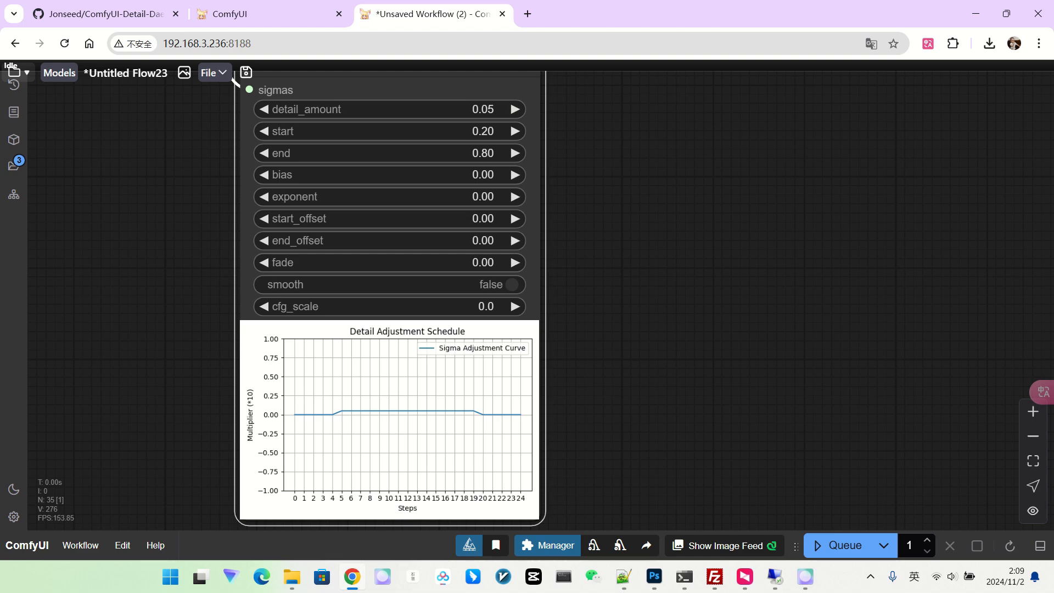
# Set detail_amount to 0.1 on the Detail Daemon Graph Sigmas node and queue the workflow to redraw its curve
pyautogui.moveTo(610, 187); pyautogui.dragTo(605, 253)
pyautogui.scroll(3, 486, 208)
pyautogui.click(434, 162)
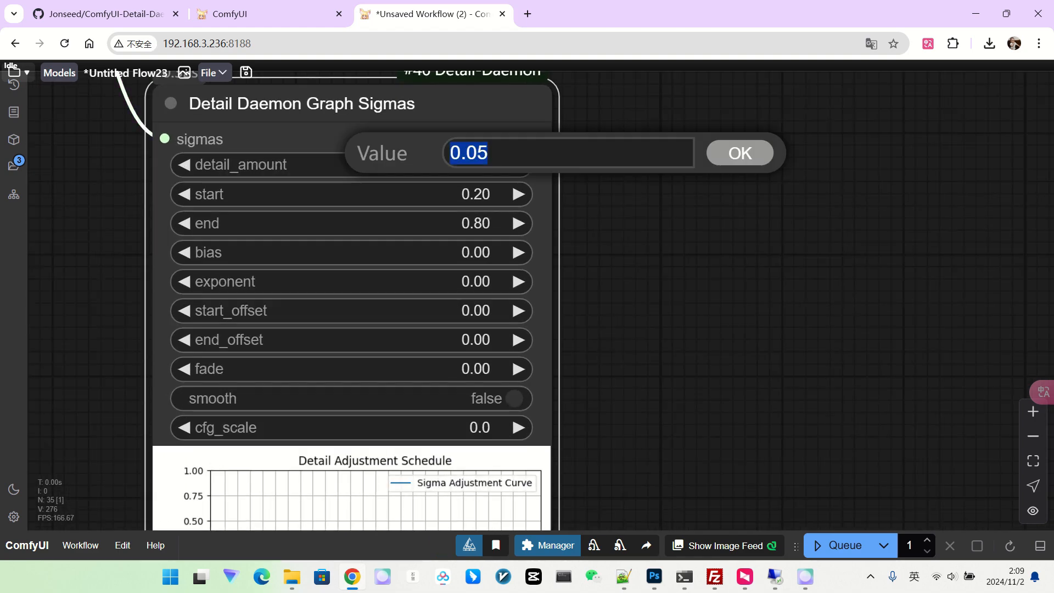
pyautogui.write('0.1')
pyautogui.press('Return')
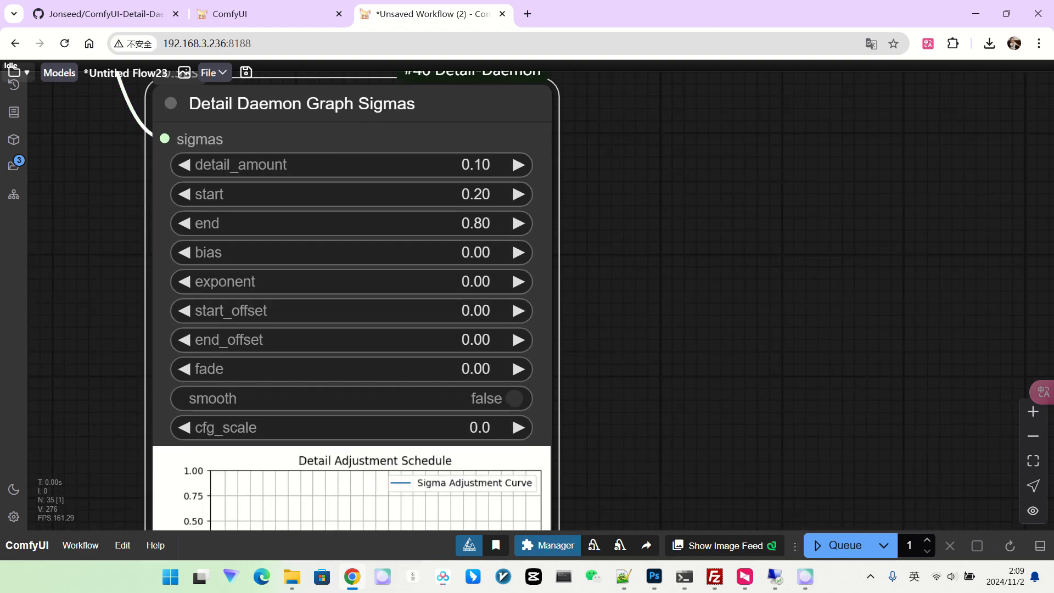
pyautogui.scroll(-4, 676, 201)
pyautogui.moveTo(676, 201); pyautogui.dragTo(657, 141)
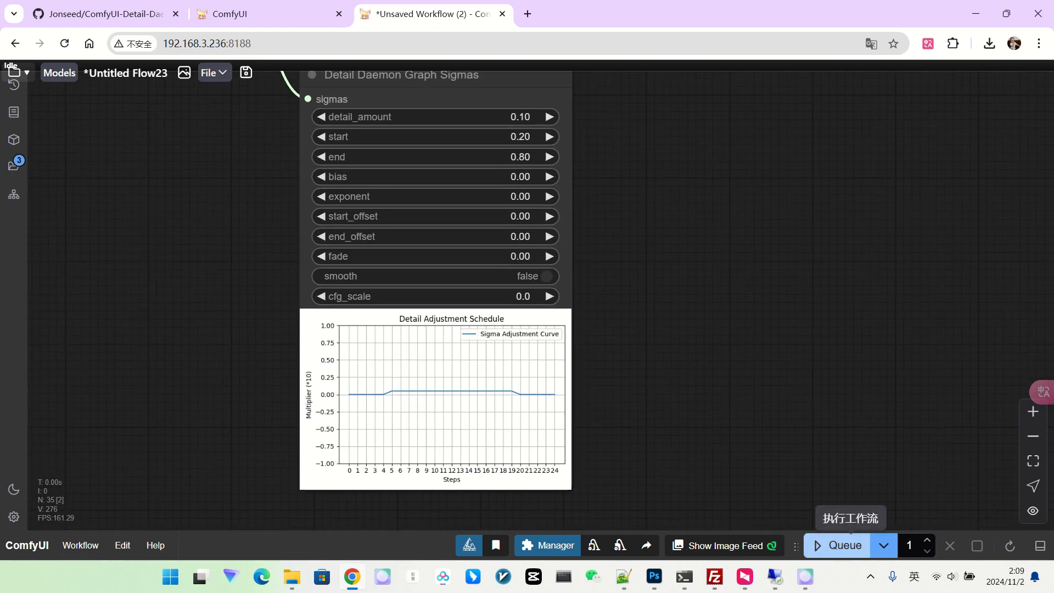
pyautogui.click(844, 545)
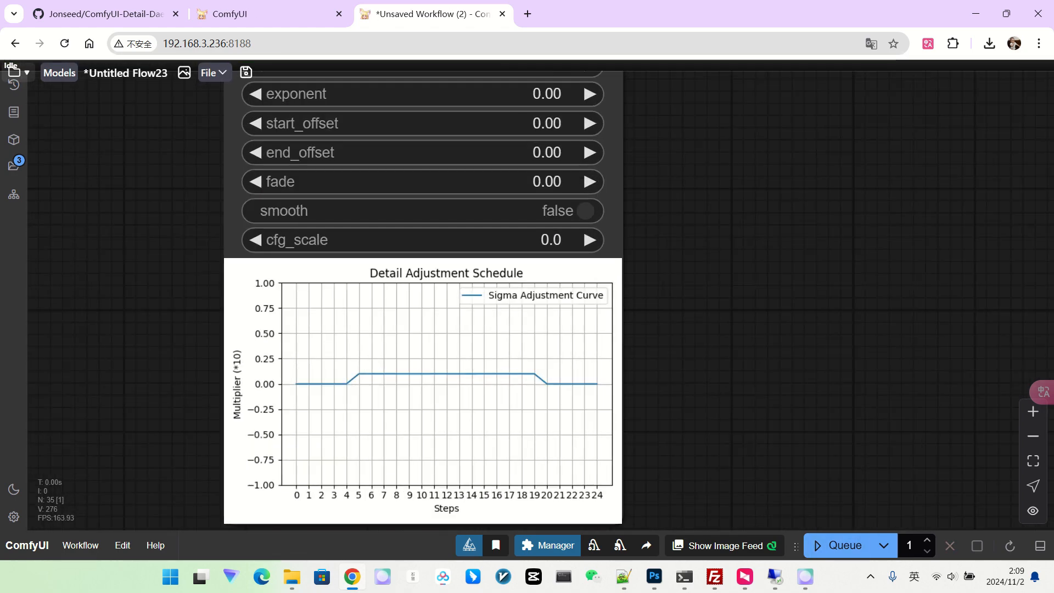
pyautogui.scroll(4, 463, 418)
pyautogui.scroll(-3, 463, 418)
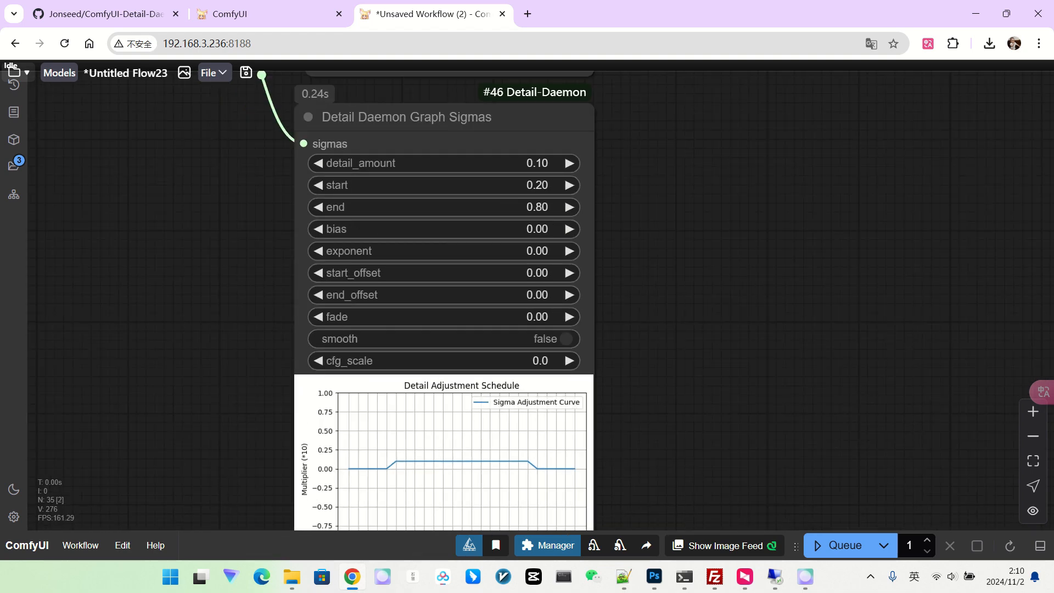
# Set bias to 0.5 and exponent to 1 on the Detail Daemon Graph Sigmas node and queue the workflow to redraw its curve
pyautogui.scroll(1, 672, 306)
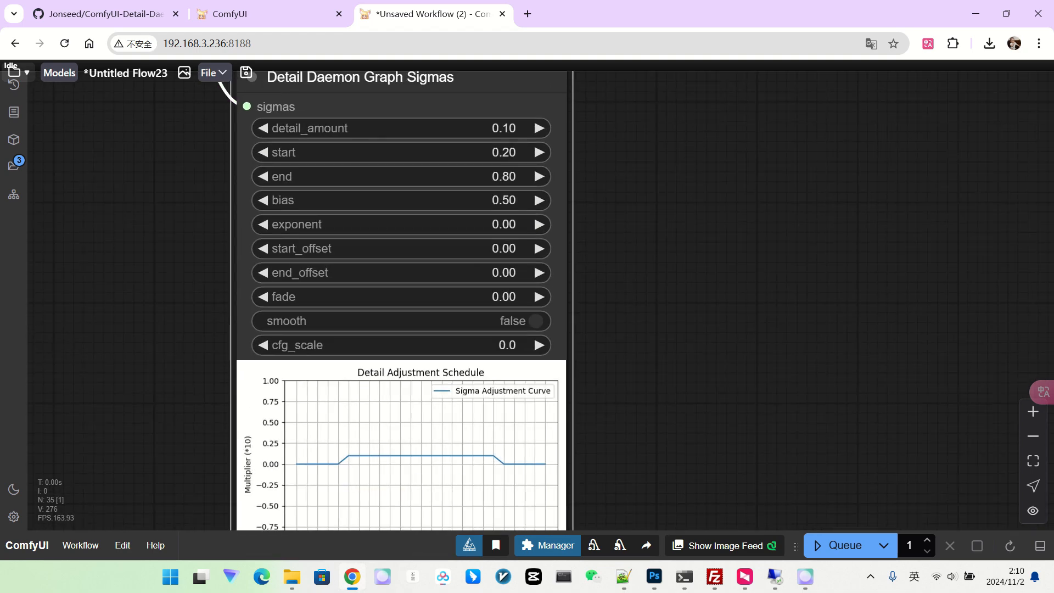
pyautogui.click(434, 222)
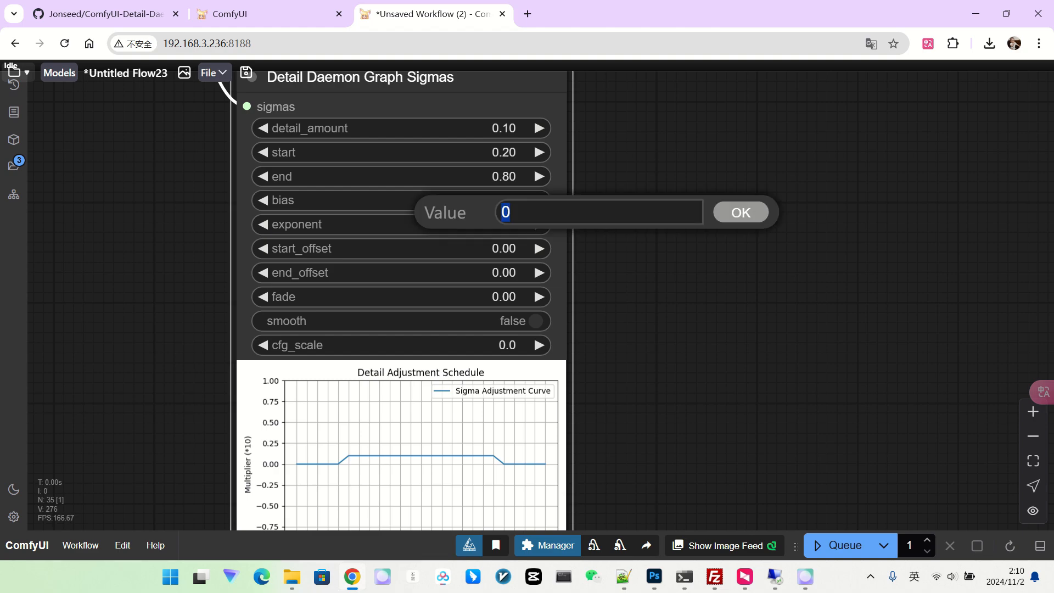
pyautogui.write('1')
pyautogui.press('Return')
pyautogui.scroll(-2, 403, 302)
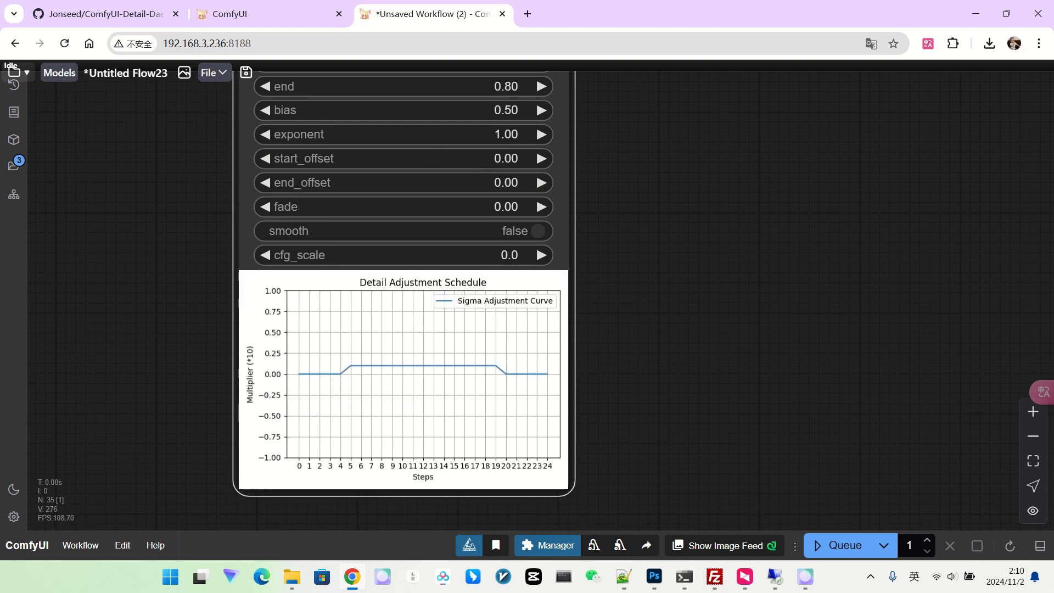
pyautogui.scroll(2, 404, 291)
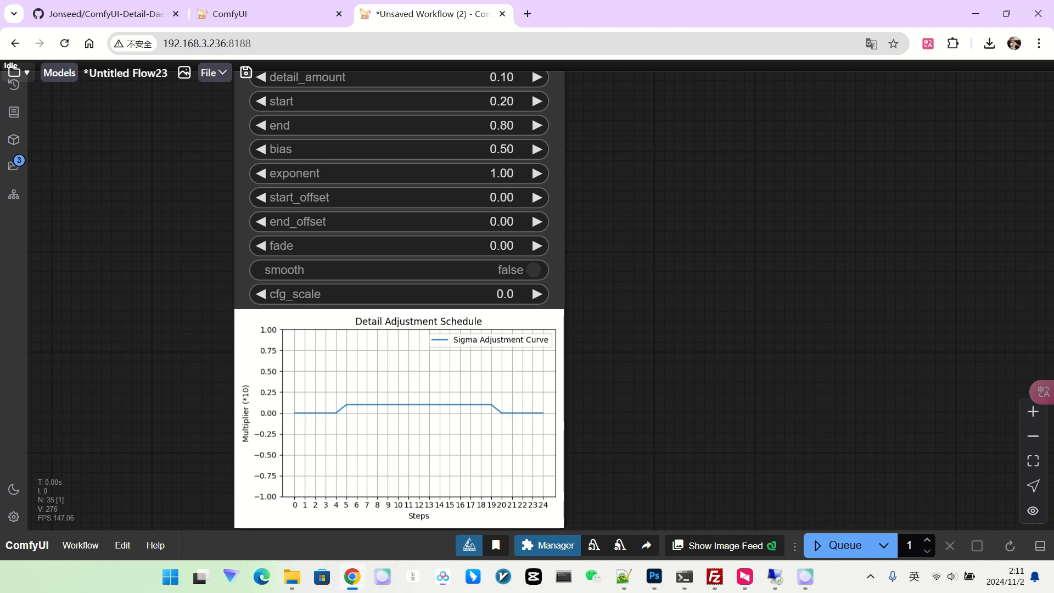
pyautogui.scroll(3, 582, 434)
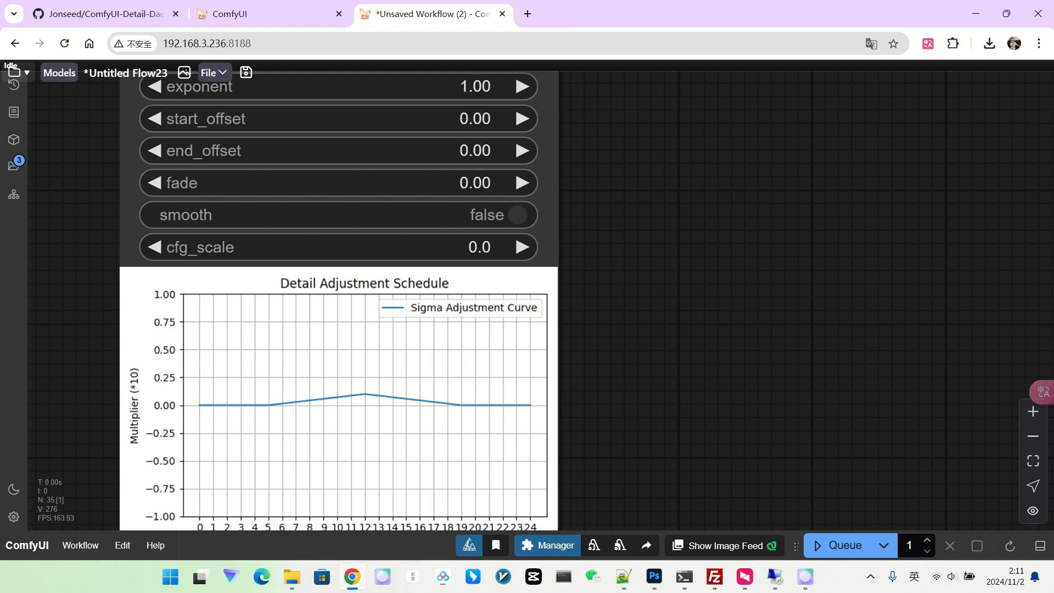
# Set exponent to 0.5 on the Detail Daemon Graph Sigmas node and queue the workflow to redraw its curve
pyautogui.moveTo(604, 329); pyautogui.dragTo(593, 399)
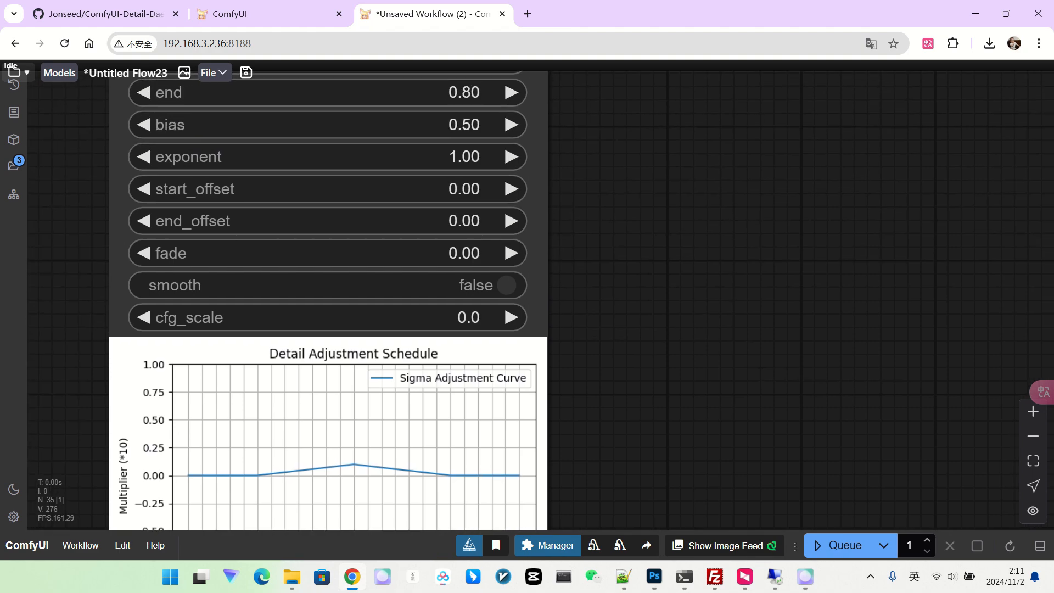
pyautogui.click(433, 154)
pyautogui.write('0.5')
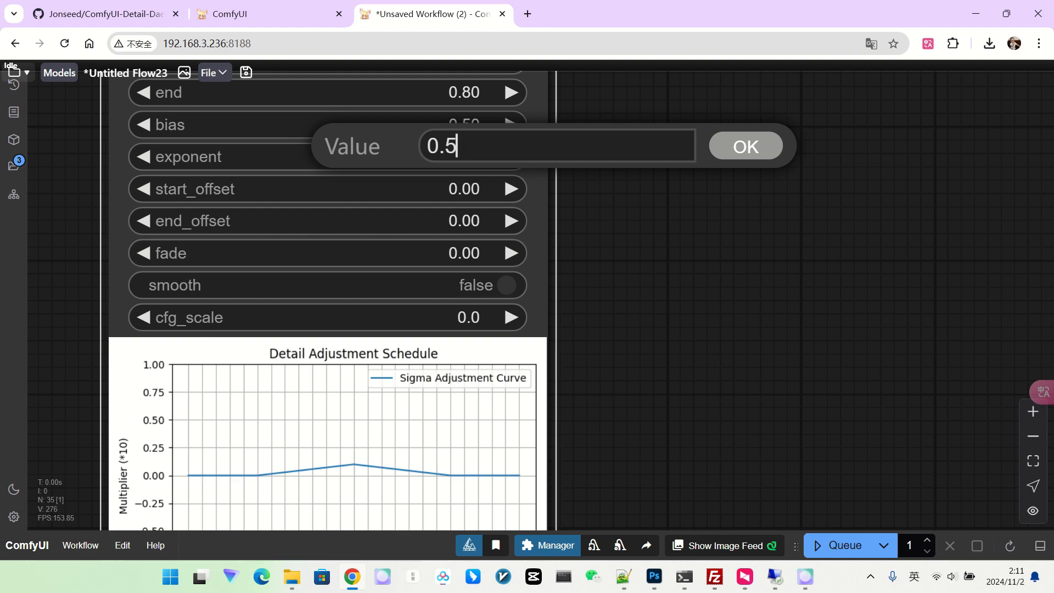
pyautogui.press('Return')
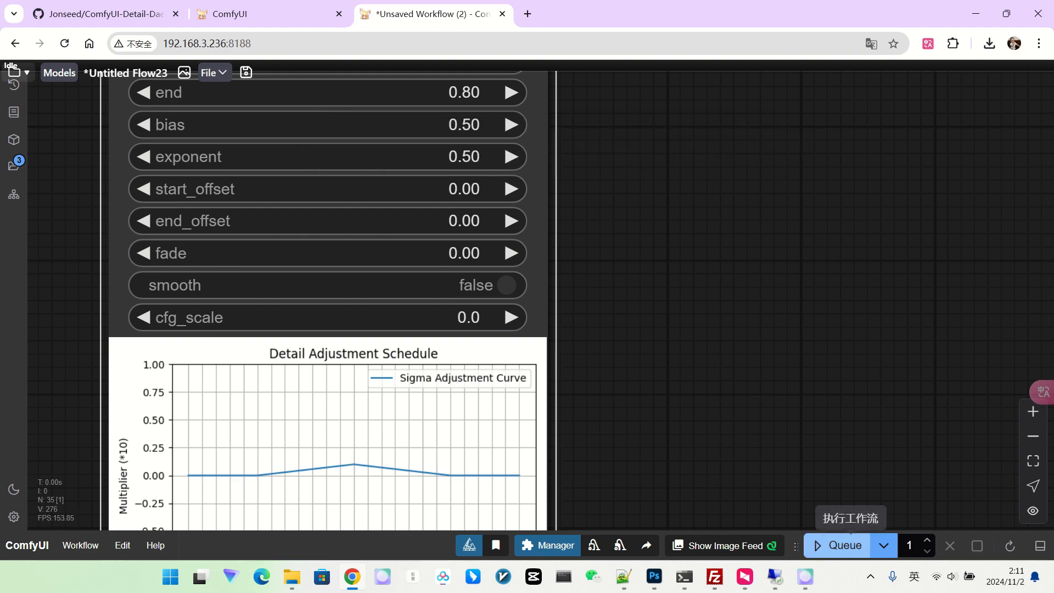
pyautogui.click(838, 546)
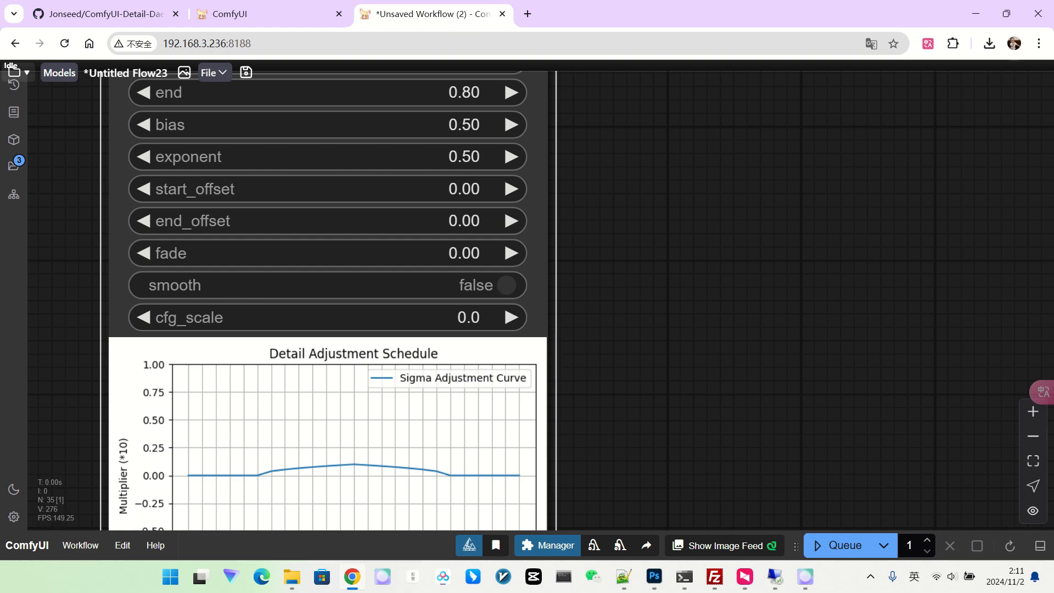
# Reset exponent to 0 and set start_offset to 1 on the Detail Daemon Graph Sigmas node, queueing the workflow to redraw its curve
pyautogui.click(446, 151)
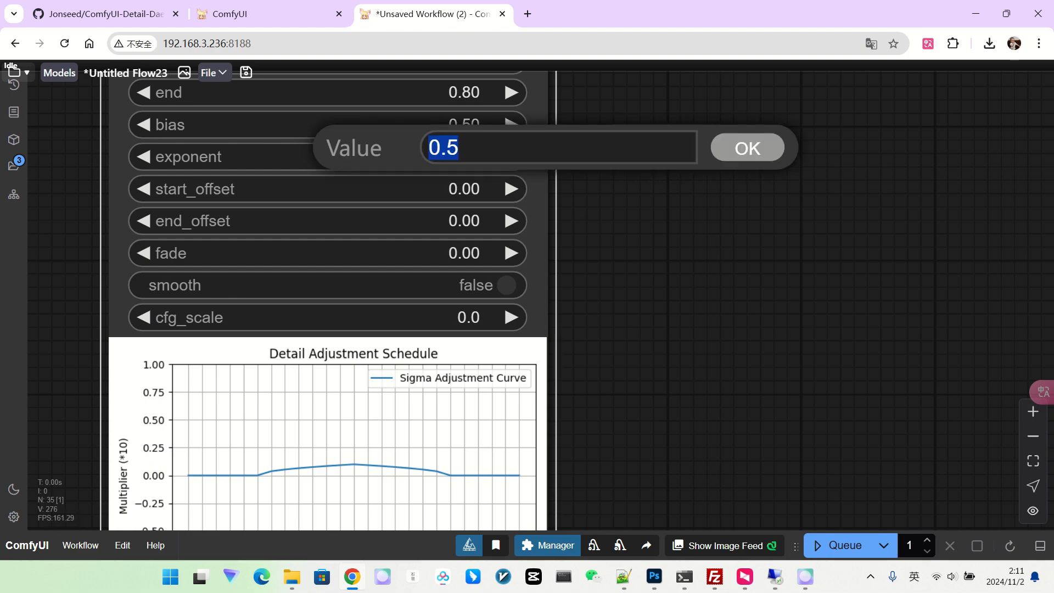
pyautogui.write('0')
pyautogui.press('Return')
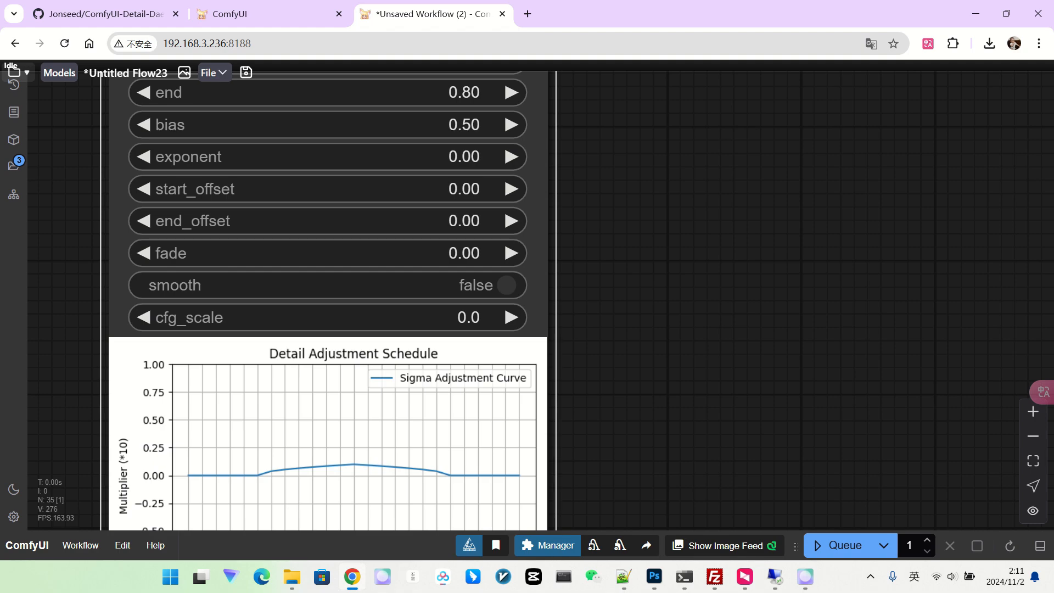
pyautogui.click(451, 188)
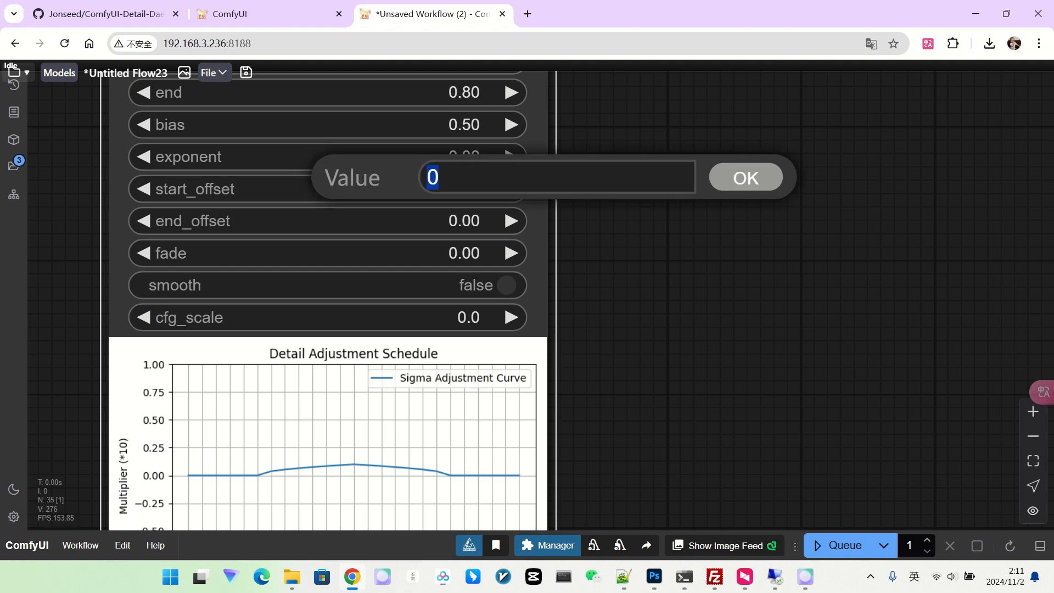
pyautogui.write('1')
pyautogui.press('Return')
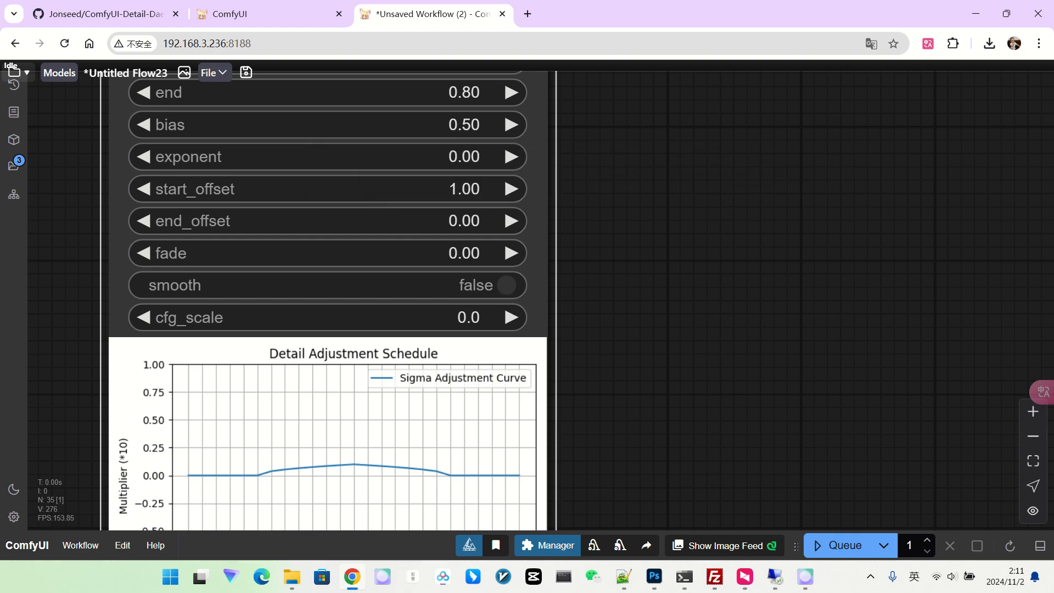
pyautogui.click(840, 545)
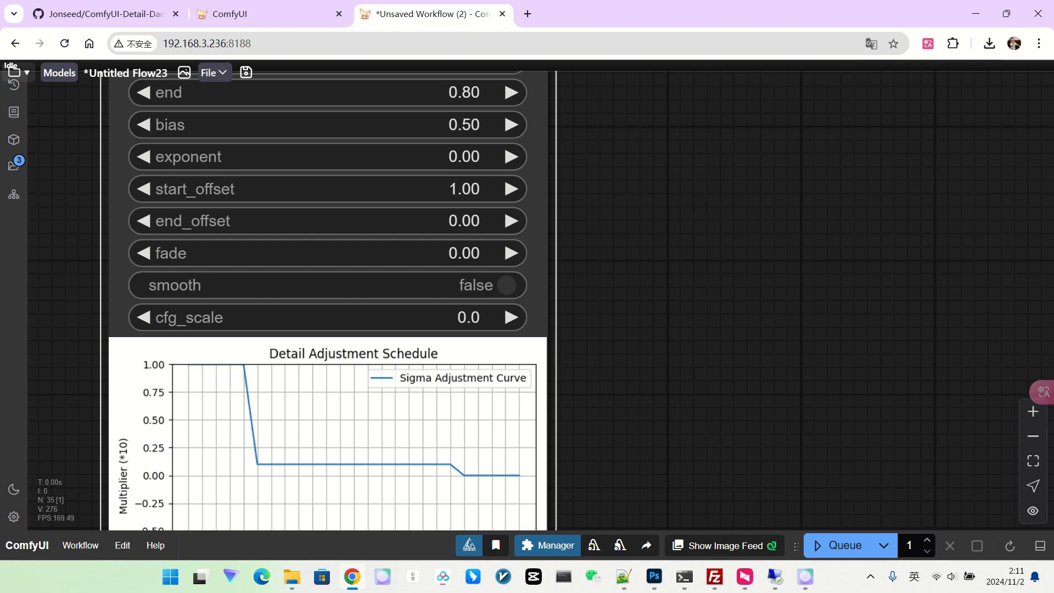
# Reset start_offset to 0 and set end_offset to 1 on the Detail Daemon Graph Sigmas node, queueing the workflow to redraw its curve
pyautogui.click(432, 186)
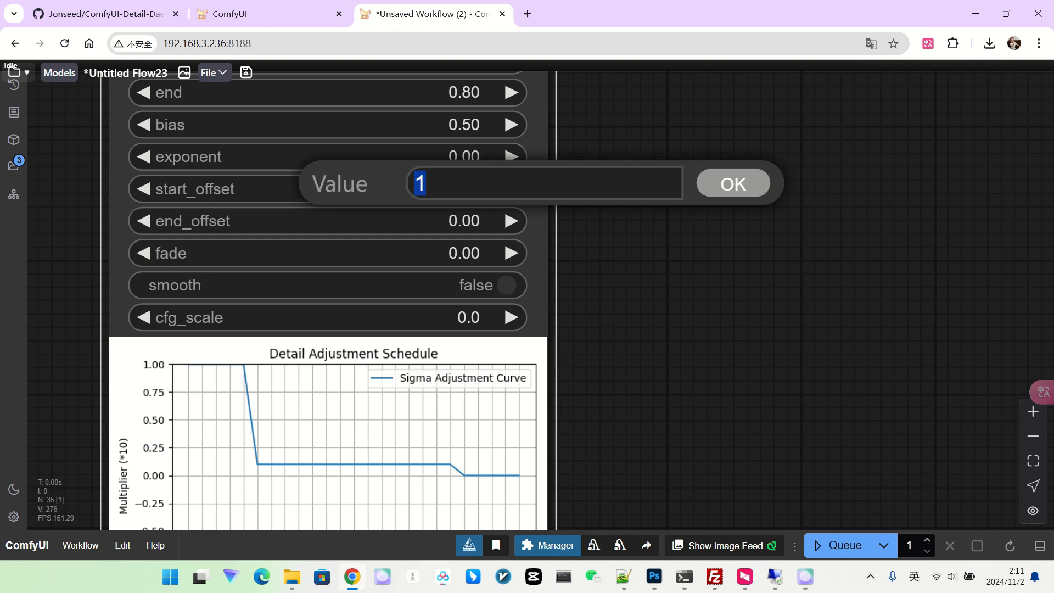
pyautogui.write('0')
pyautogui.press('Return')
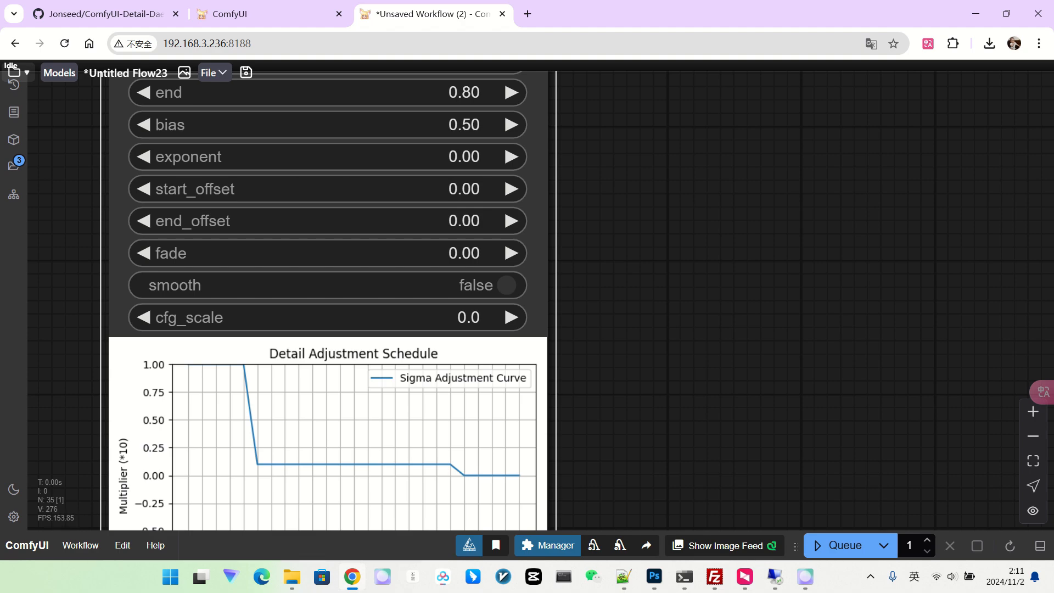
pyautogui.click(435, 212)
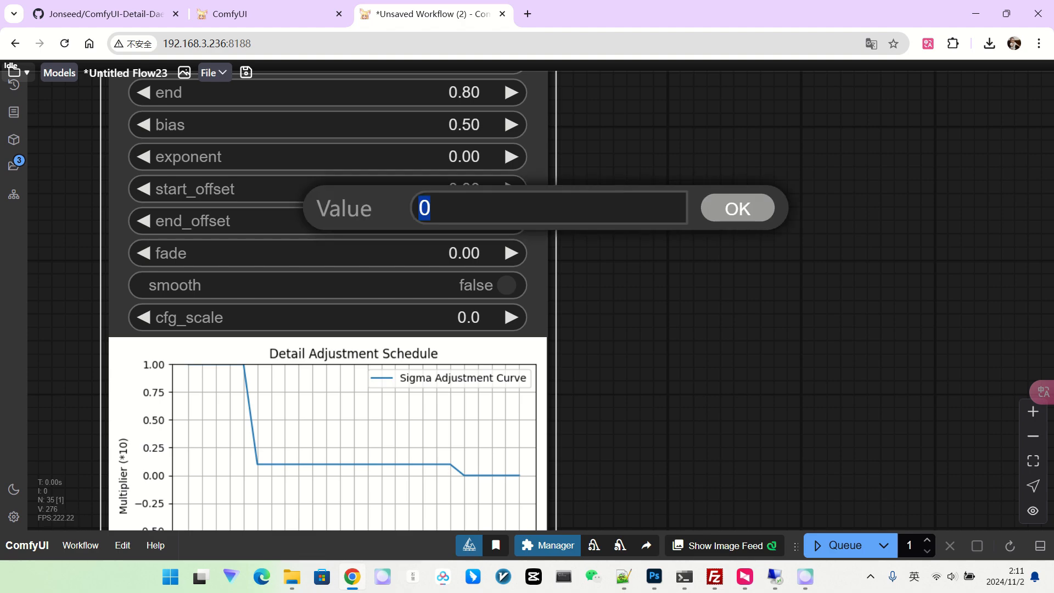
pyautogui.write('1')
pyautogui.press('Return')
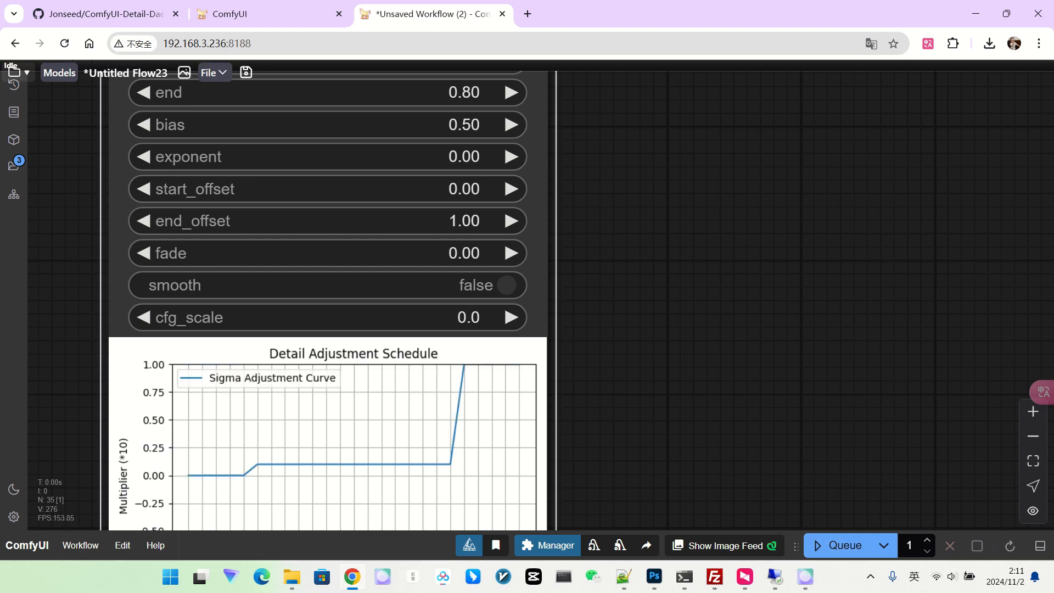
# Reset end_offset to 0 and set fade to 1 on the Detail Daemon Graph Sigmas node, queueing the workflow to redraw its curve
pyautogui.click(444, 217)
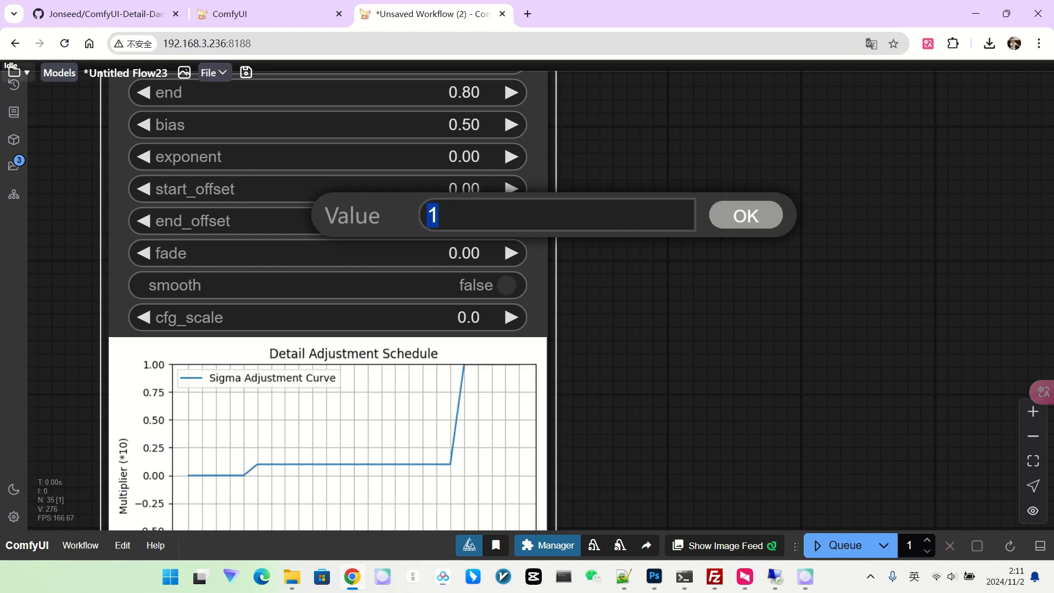
pyautogui.write('0')
pyautogui.press('Return')
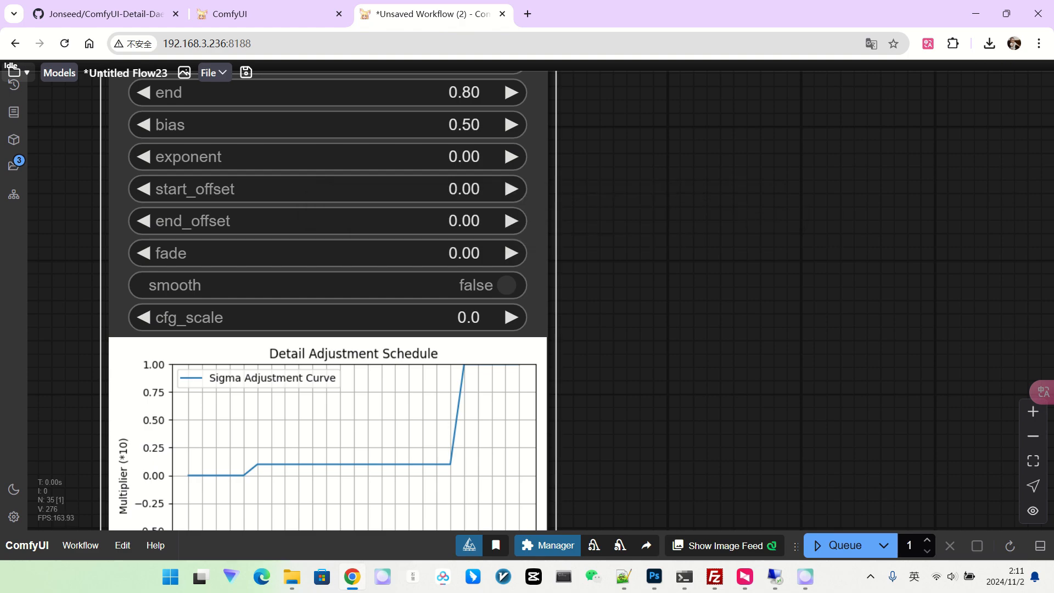
pyautogui.click(444, 253)
pyautogui.write('1')
pyautogui.press('Return')
pyautogui.moveTo(631, 307); pyautogui.dragTo(613, 224)
pyautogui.click(846, 544)
# Set fade to 0.5 on the Detail Daemon Graph Sigmas node and queue the workflow to redraw its curve
pyautogui.click(409, 192)
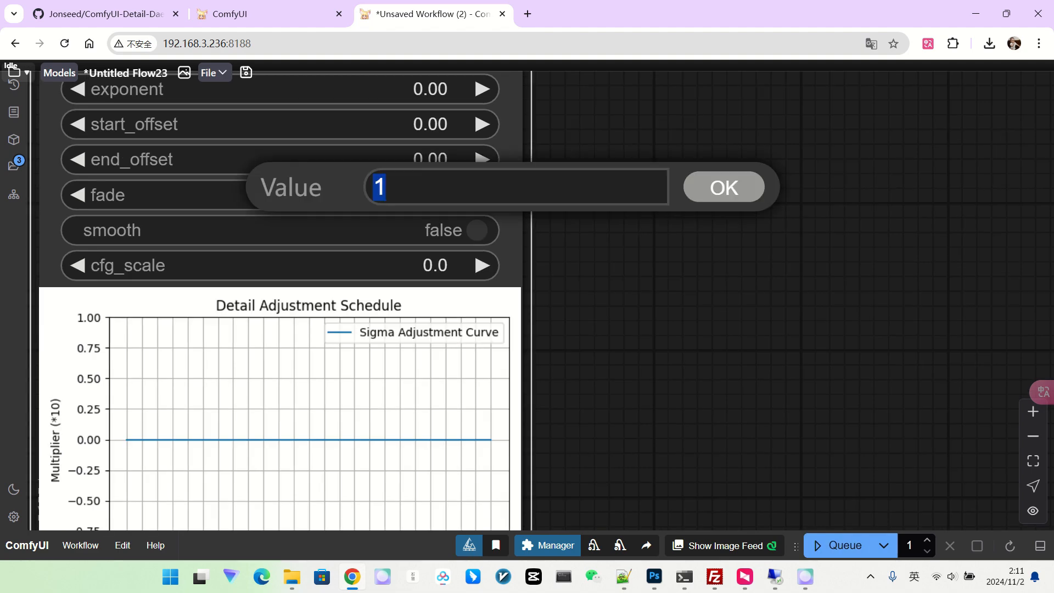
pyautogui.write('0.5')
pyautogui.press('Return')
pyautogui.click(846, 545)
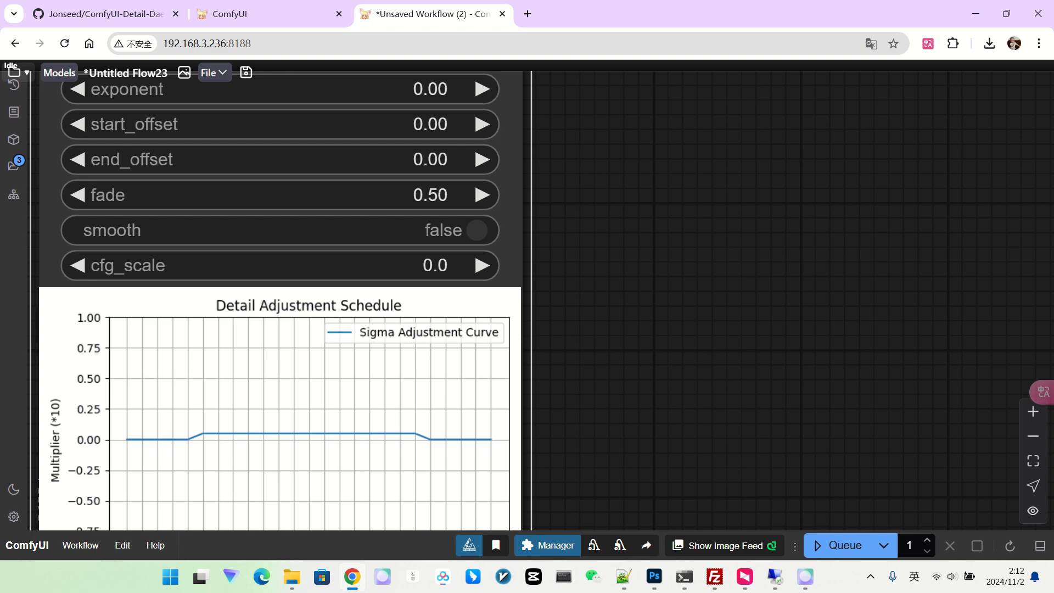
# Reset fade to 0 on the Detail Daemon Graph Sigmas node and queue the workflow to redraw its curve
pyautogui.click(430, 193)
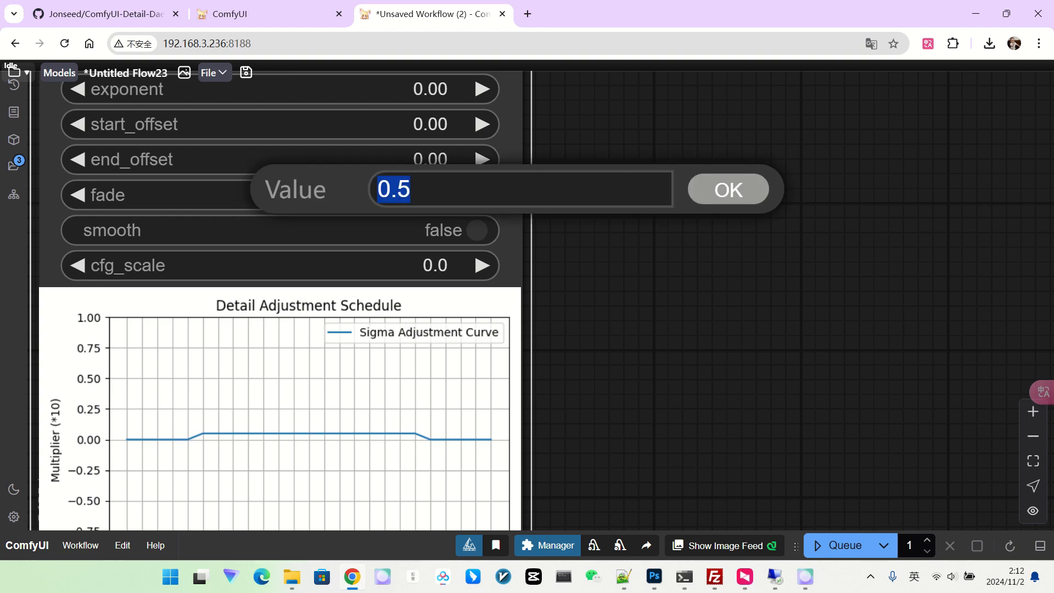
pyautogui.scroll(-2, 648, 281)
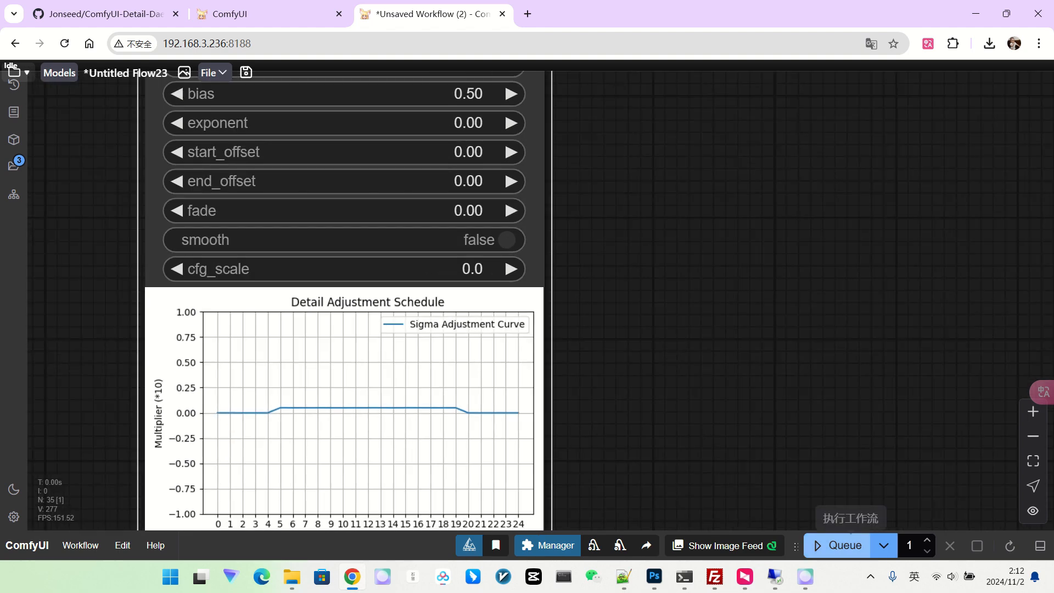
pyautogui.hotkey('ctrl', 'Return')
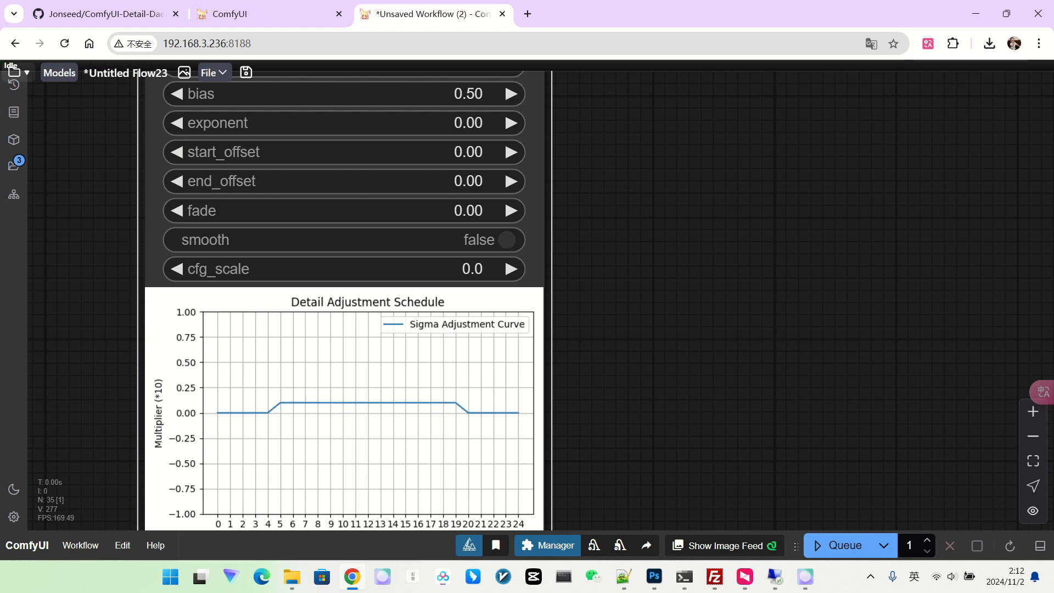
# Turn on smooth for the Detail Daemon Graph Sigmas node, queue the workflow and inspect the redrawn curve
pyautogui.scroll(3, 312, 267)
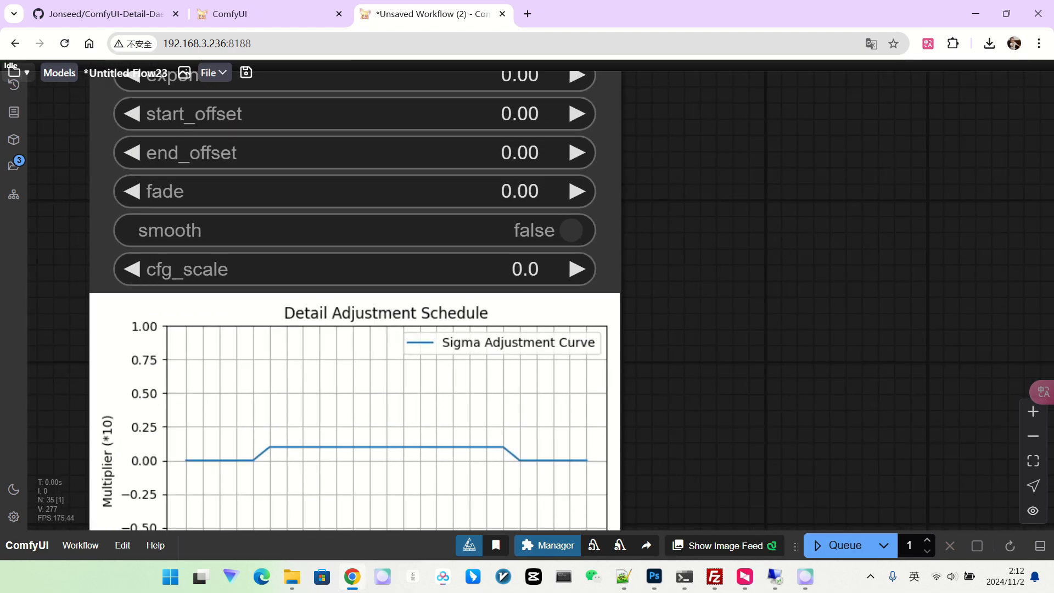
pyautogui.click(572, 231)
pyautogui.scroll(-3, 752, 290)
pyautogui.moveTo(752, 289); pyautogui.dragTo(643, 273)
pyautogui.scroll(-2, 643, 273)
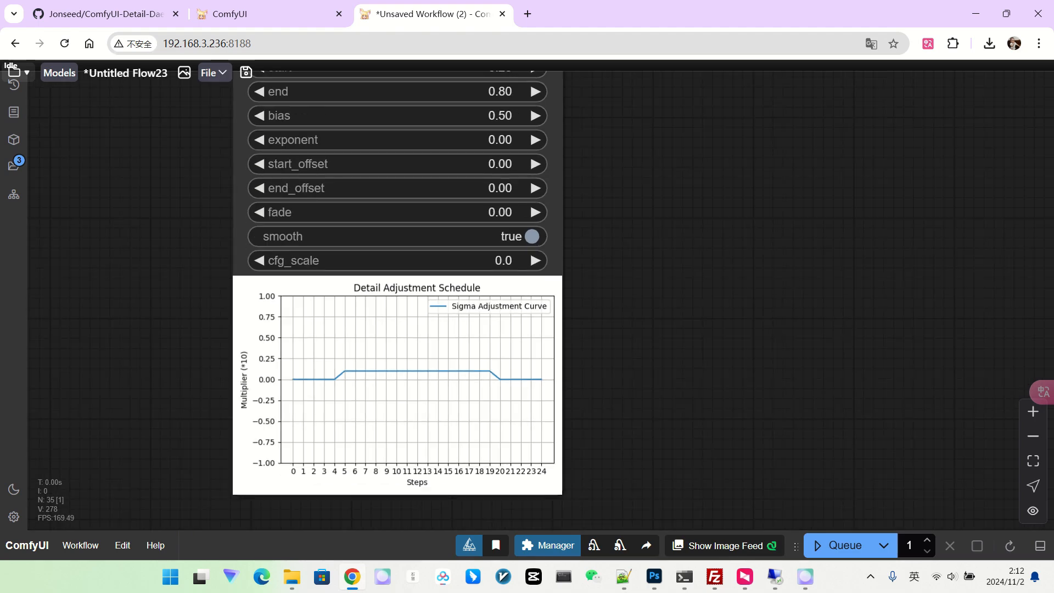
pyautogui.click(839, 546)
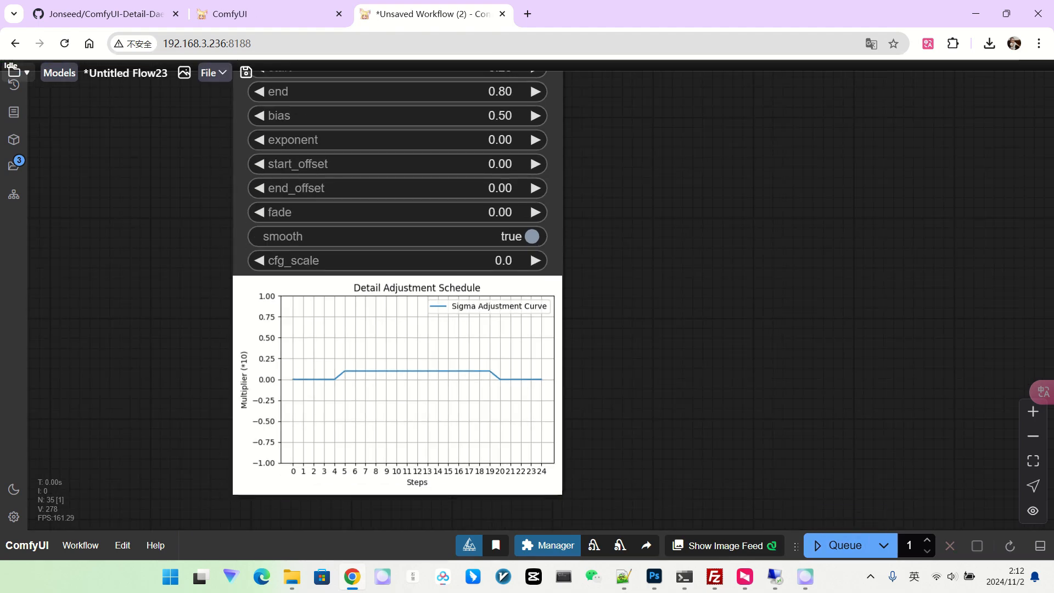
pyautogui.scroll(5, 440, 400)
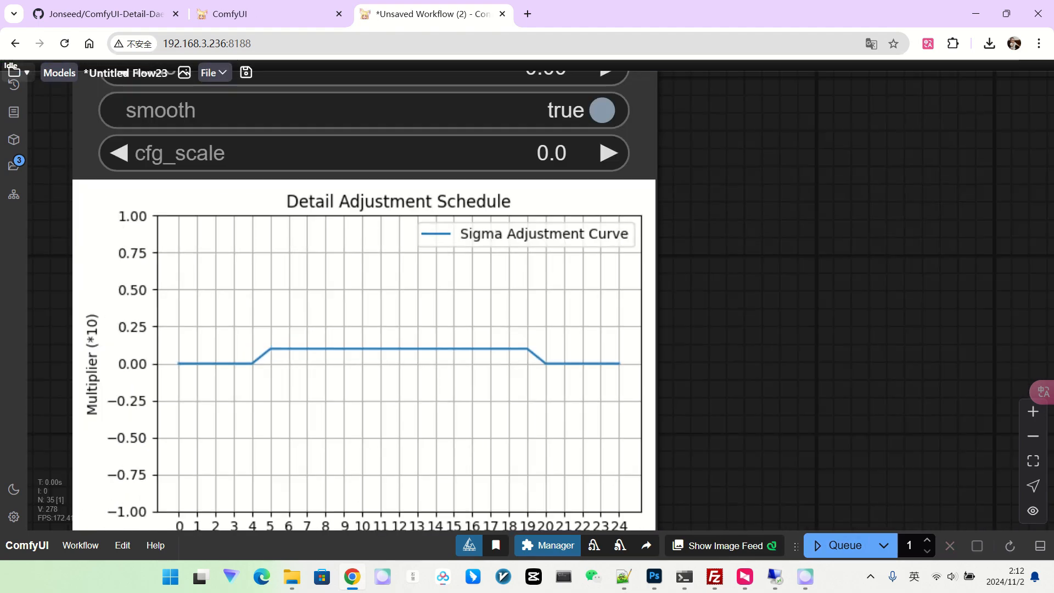
# Set exponent to 0.2 on the Detail Daemon Graph Sigmas node and queue the workflow to redraw its curve
pyautogui.scroll(-4, 490, 470)
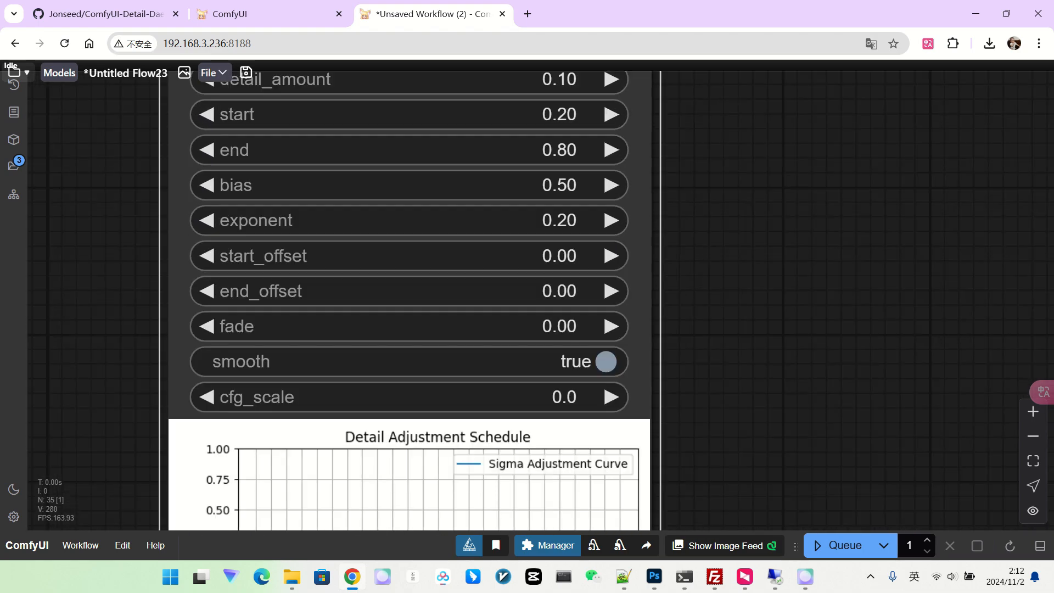
pyautogui.scroll(-4, 519, 274)
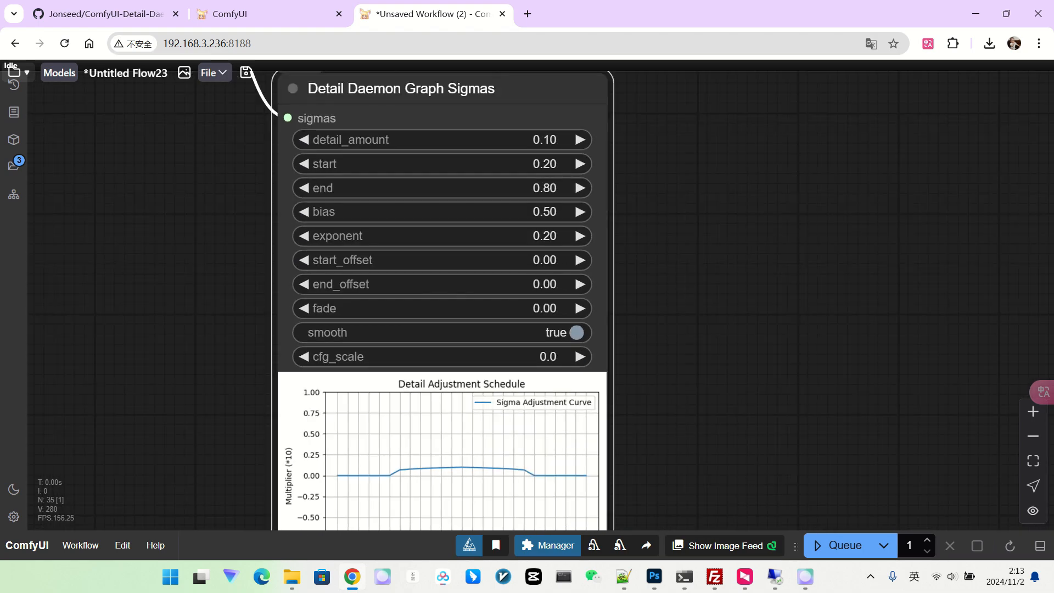
pyautogui.scroll(-5, 621, 252)
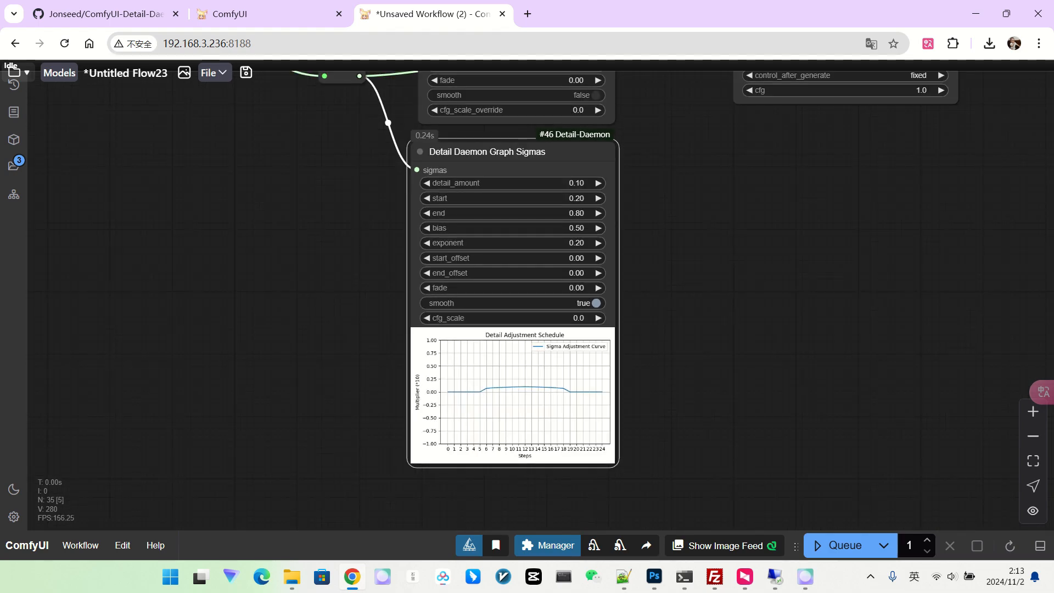
# Set bias to 0.5 on the Detail Daemon Sampler node
pyautogui.scroll(-5, 610, 301)
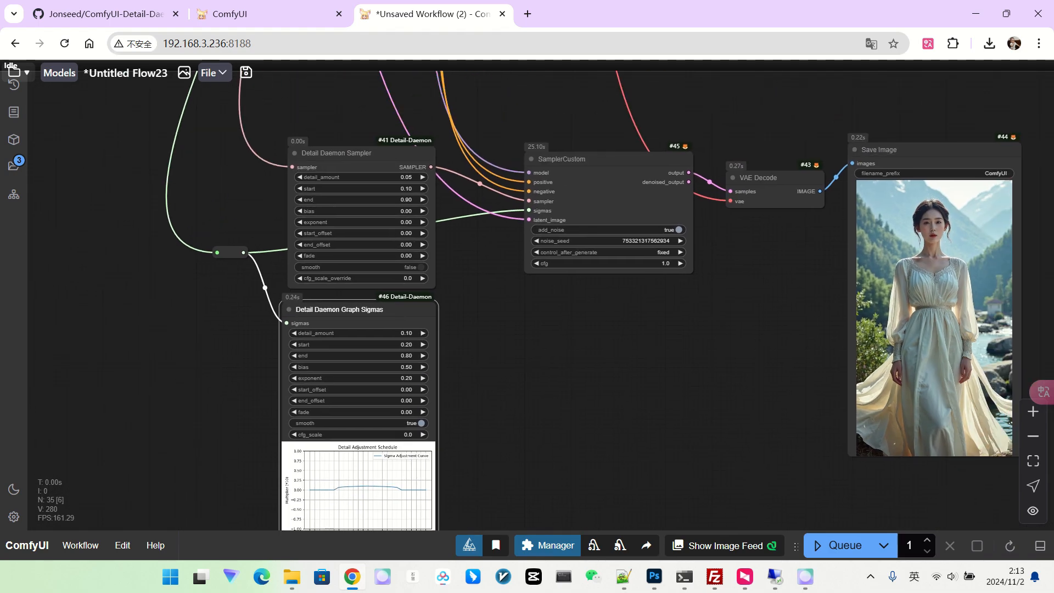
pyautogui.scroll(3, 527, 317)
pyautogui.moveTo(495, 326); pyautogui.dragTo(596, 419)
pyautogui.scroll(4, 610, 325)
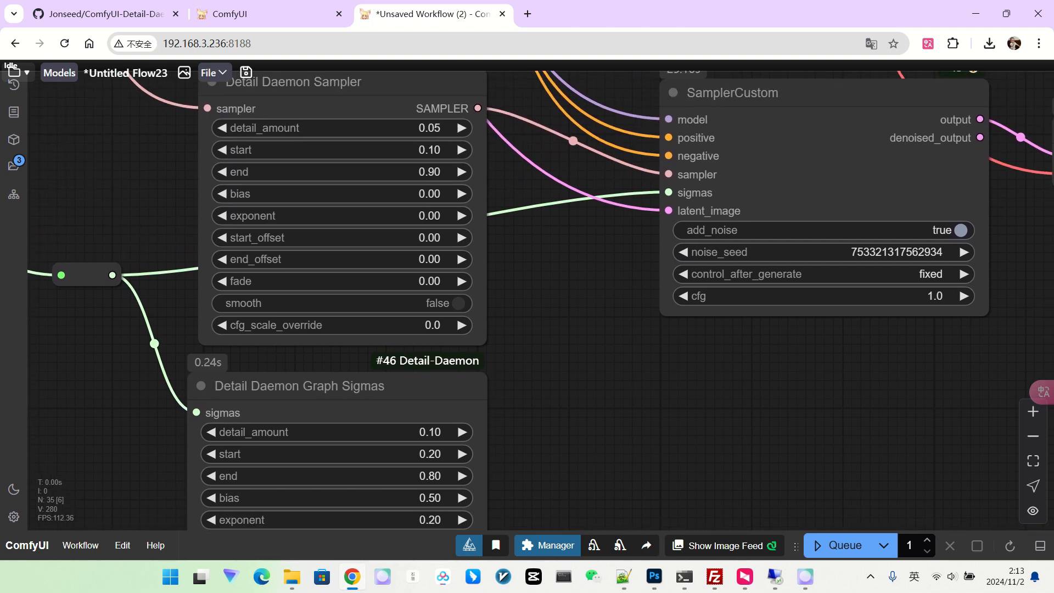
pyautogui.click(397, 193)
pyautogui.write('0.5')
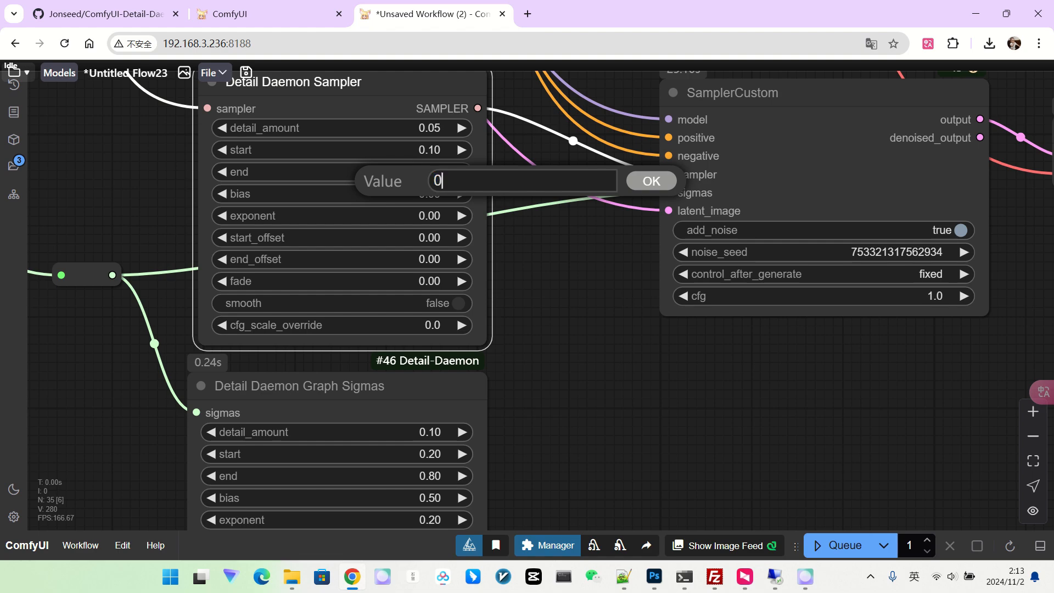
pyautogui.press('Return')
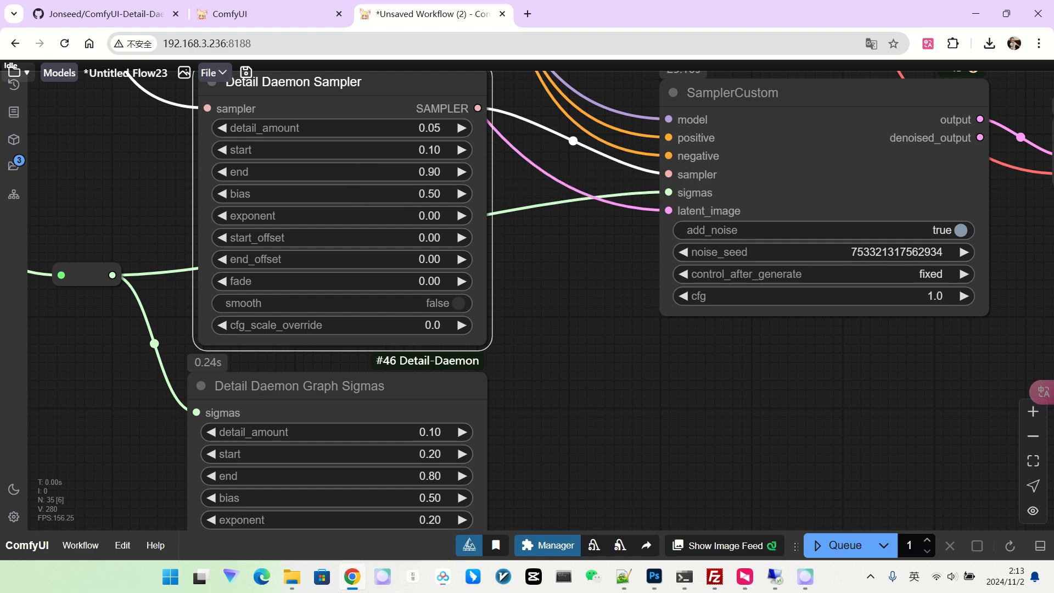
# Set exponent to 0.2 and turn on smooth for the Detail Daemon Sampler node
pyautogui.scroll(2, 339, 231)
pyautogui.click(390, 212)
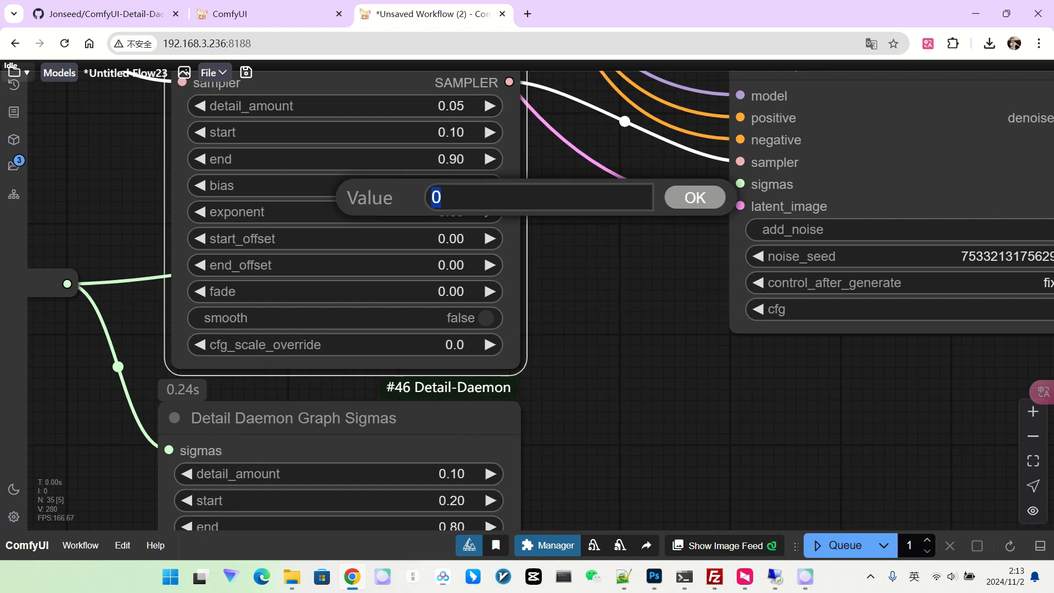
pyautogui.write('0.2')
pyautogui.press('Return')
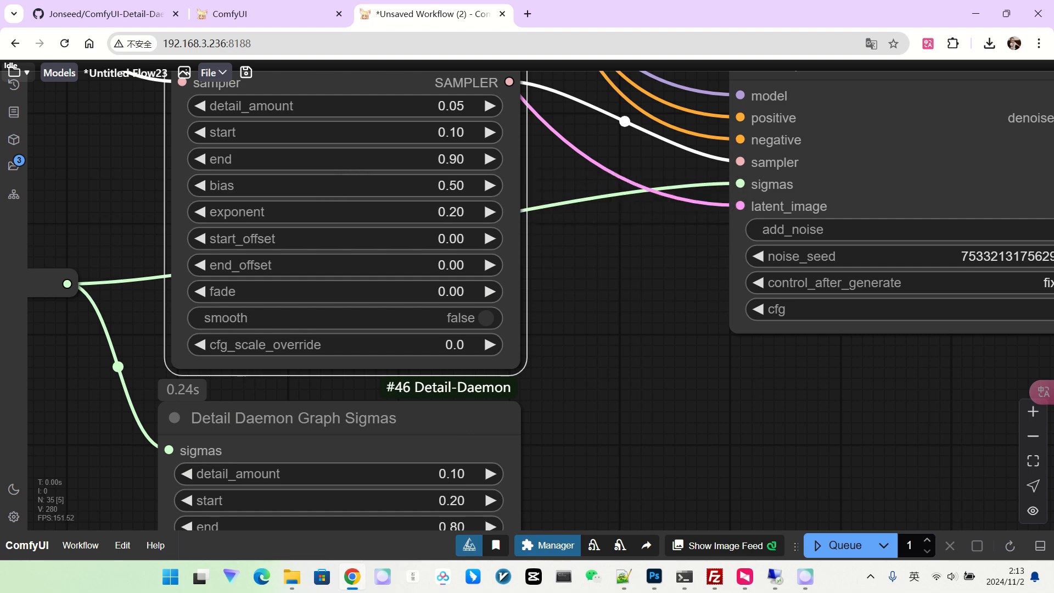
pyautogui.click(484, 318)
pyautogui.scroll(4, 213, 477)
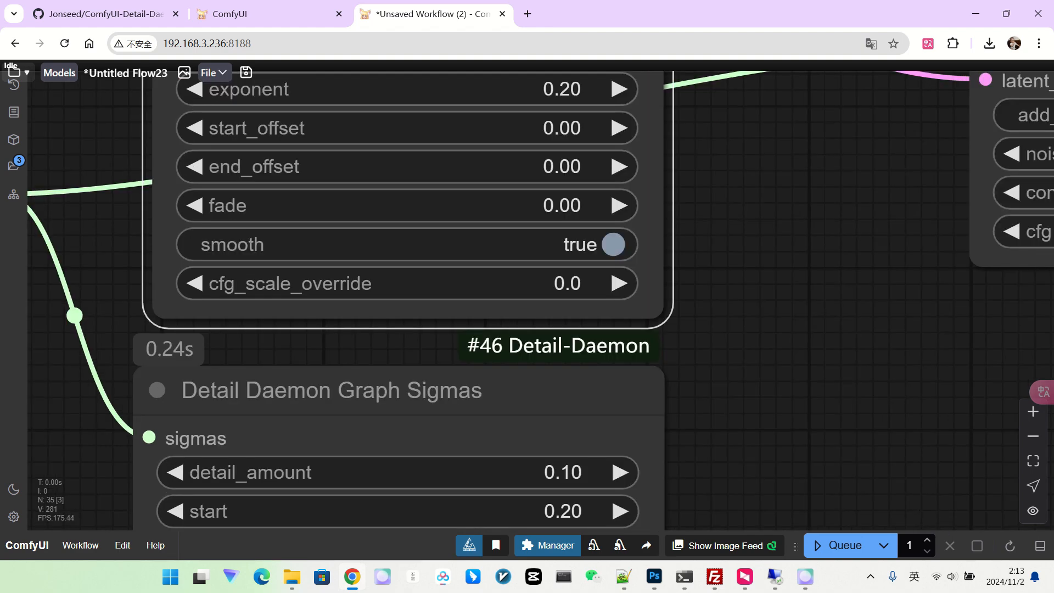
# Review the parameters of the Detail Daemon Sampler node alongside the Graph Sigmas and SamplerCustom nodes
pyautogui.scroll(-8, 325, 308)
pyautogui.moveTo(821, 294); pyautogui.dragTo(646, 329)
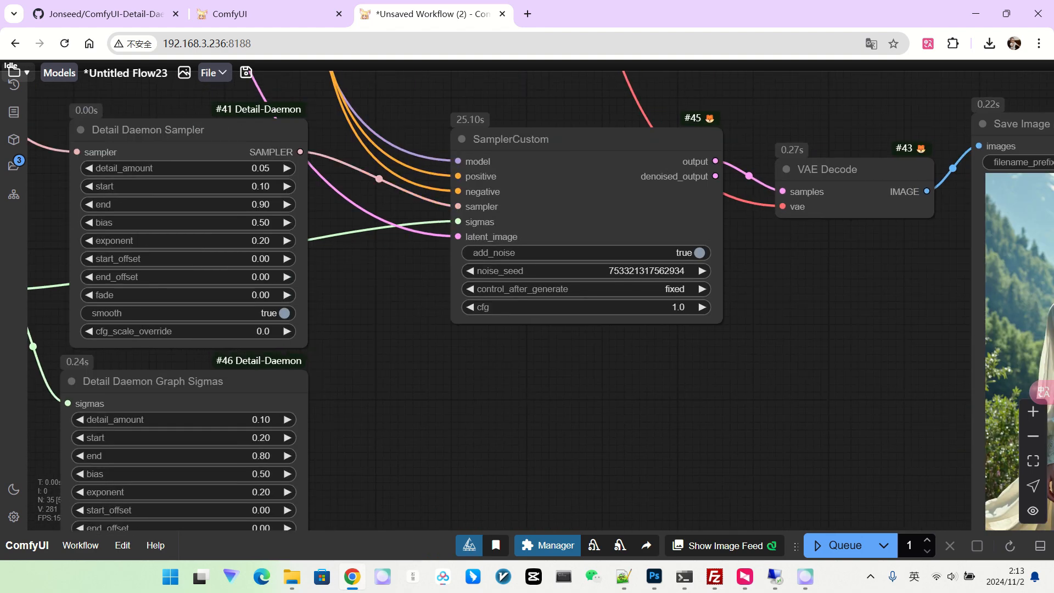
pyautogui.scroll(3, 646, 327)
pyautogui.moveTo(329, 363); pyautogui.dragTo(714, 330)
pyautogui.scroll(5, 694, 282)
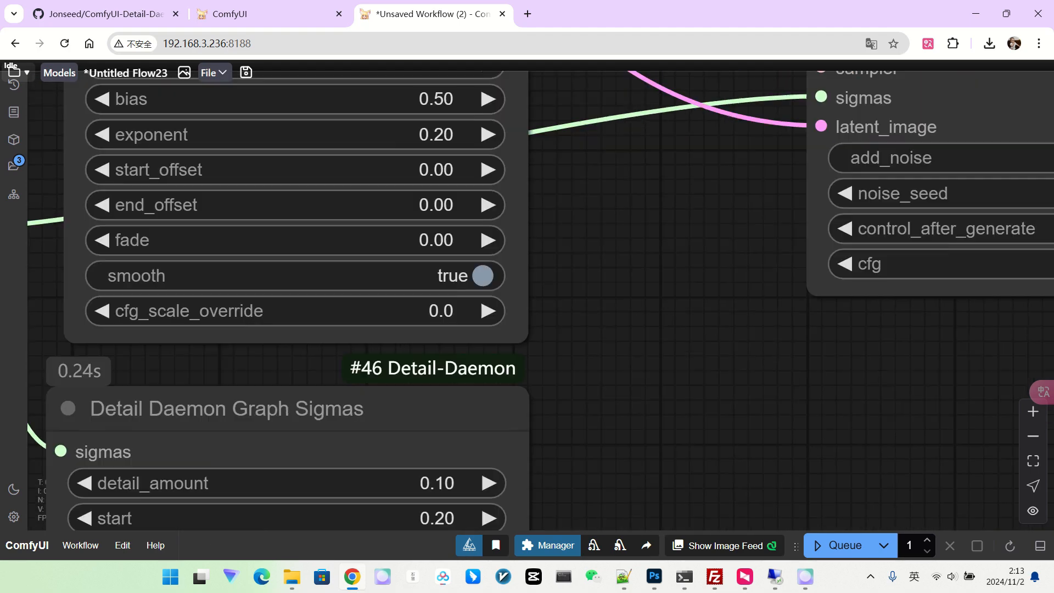
pyautogui.moveTo(693, 282); pyautogui.dragTo(744, 279)
pyautogui.scroll(-7, 525, 357)
pyautogui.moveTo(604, 357); pyautogui.dragTo(333, 372)
pyautogui.scroll(3, 687, 347)
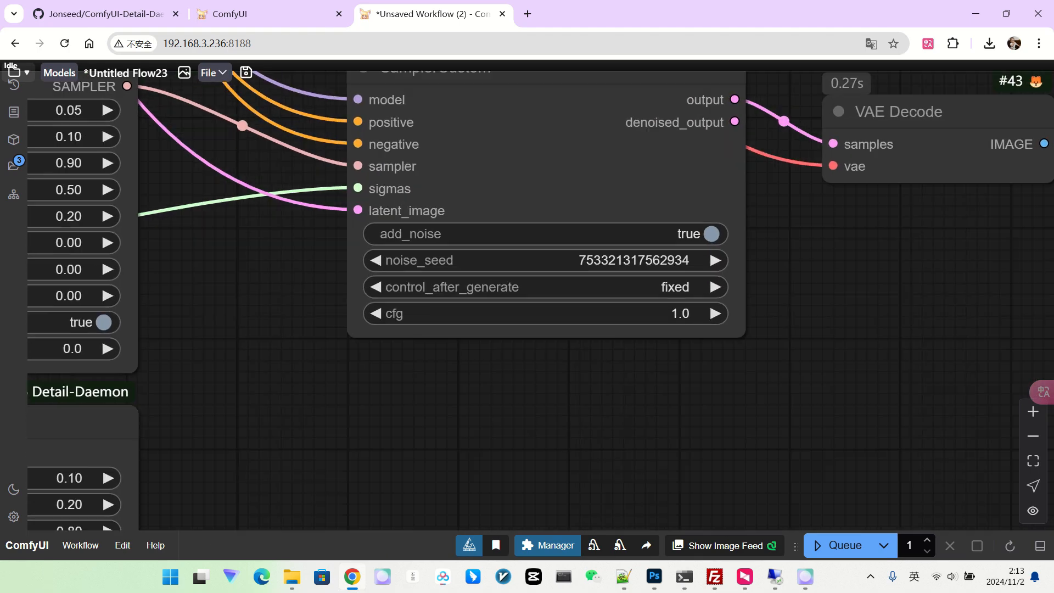
# Queue the workflow and inspect the image regenerated by the Detail Daemon Sampler branch
pyautogui.scroll(-10, 507, 318)
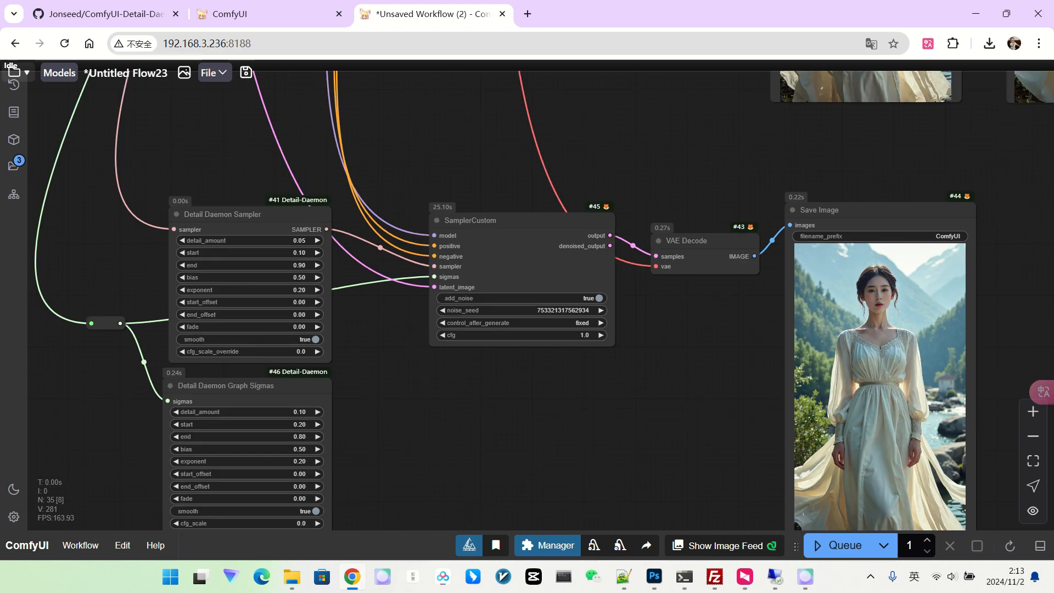
pyautogui.scroll(-3, 186, 273)
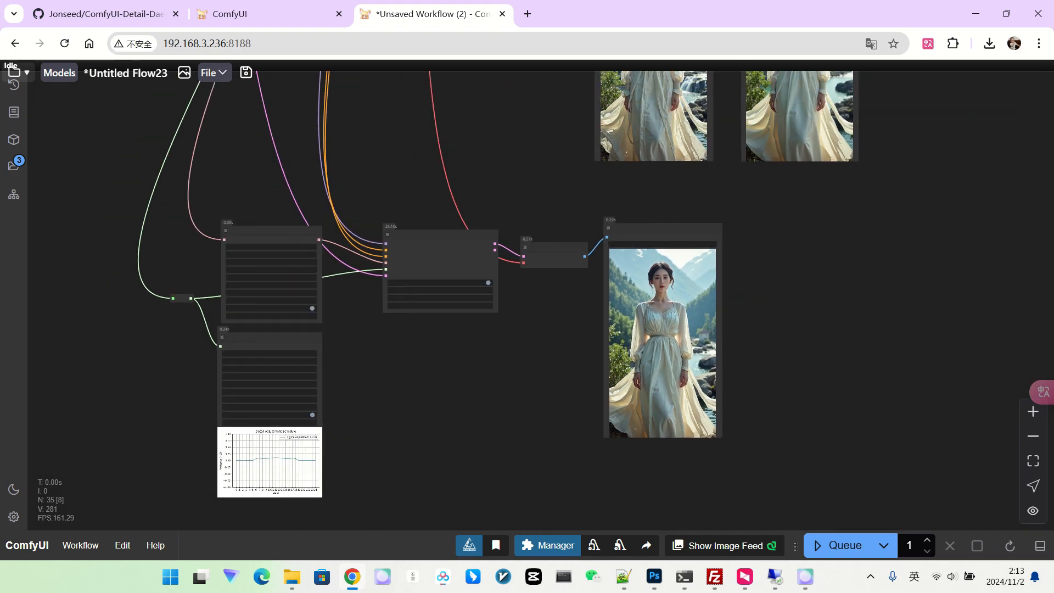
pyautogui.moveTo(417, 384); pyautogui.dragTo(446, 349)
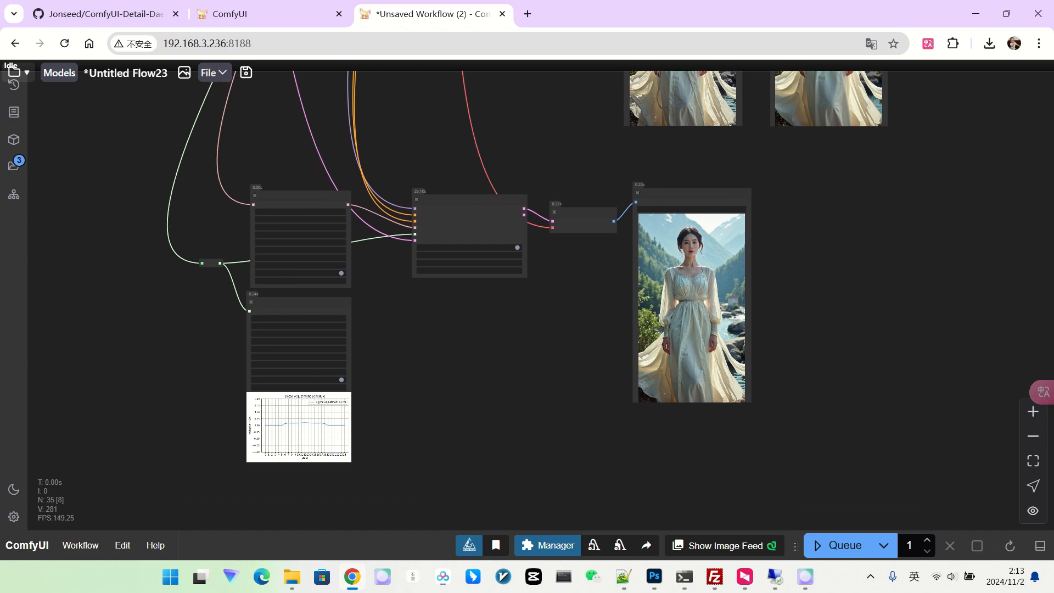
pyautogui.click(839, 546)
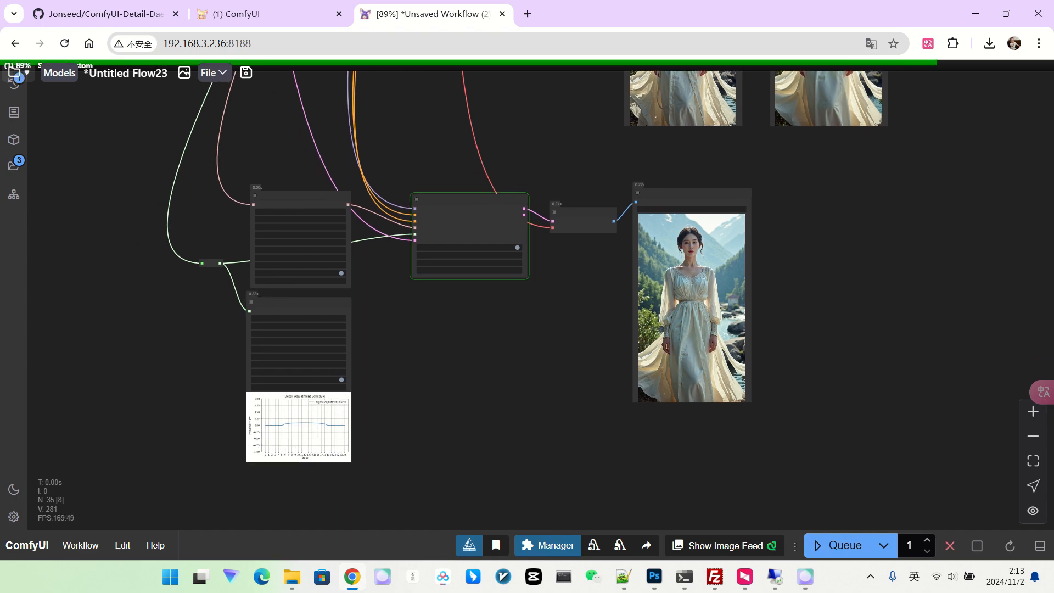
pyautogui.moveTo(620, 351); pyautogui.dragTo(505, 390)
pyautogui.scroll(4, 549, 387)
pyautogui.scroll(12, 640, 317)
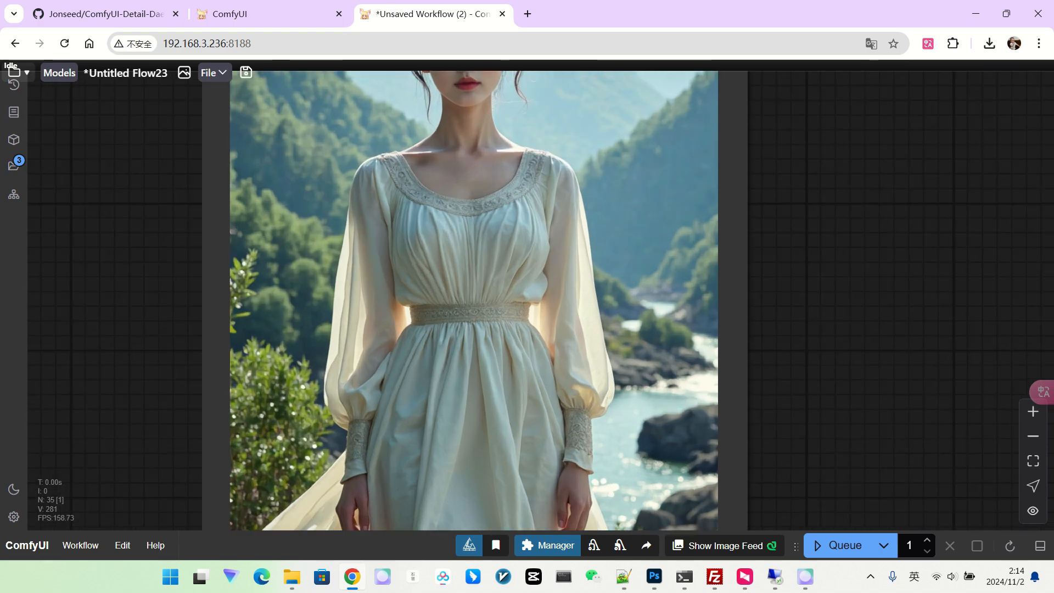
pyautogui.scroll(-13, 494, 263)
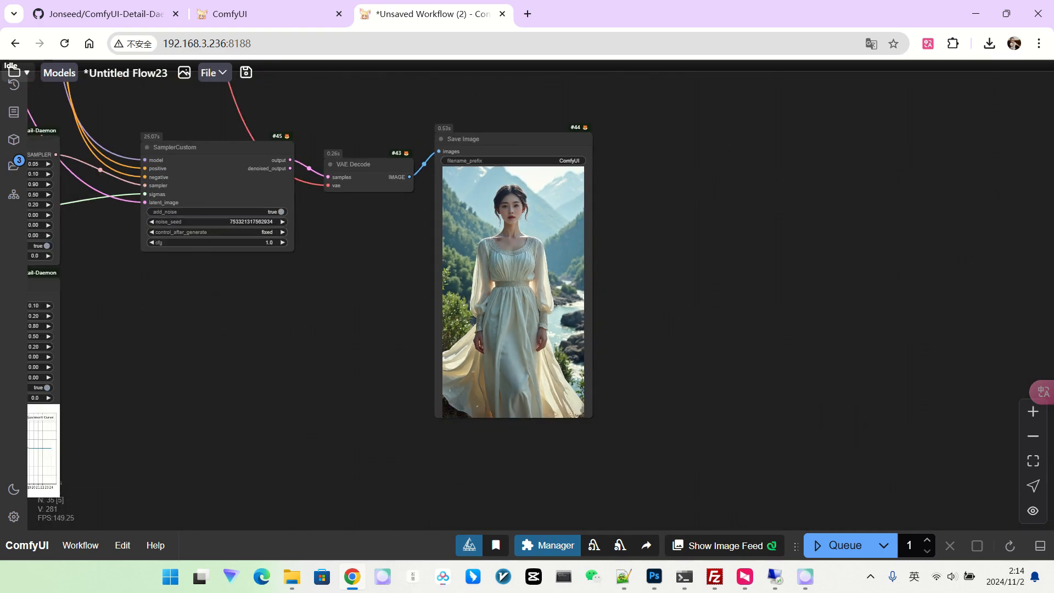
# Move the Save Image node of the upper branch beside the Detail Daemon branch's Save Image node
pyautogui.moveTo(739, 242); pyautogui.dragTo(541, 387)
pyautogui.scroll(-3, 541, 388)
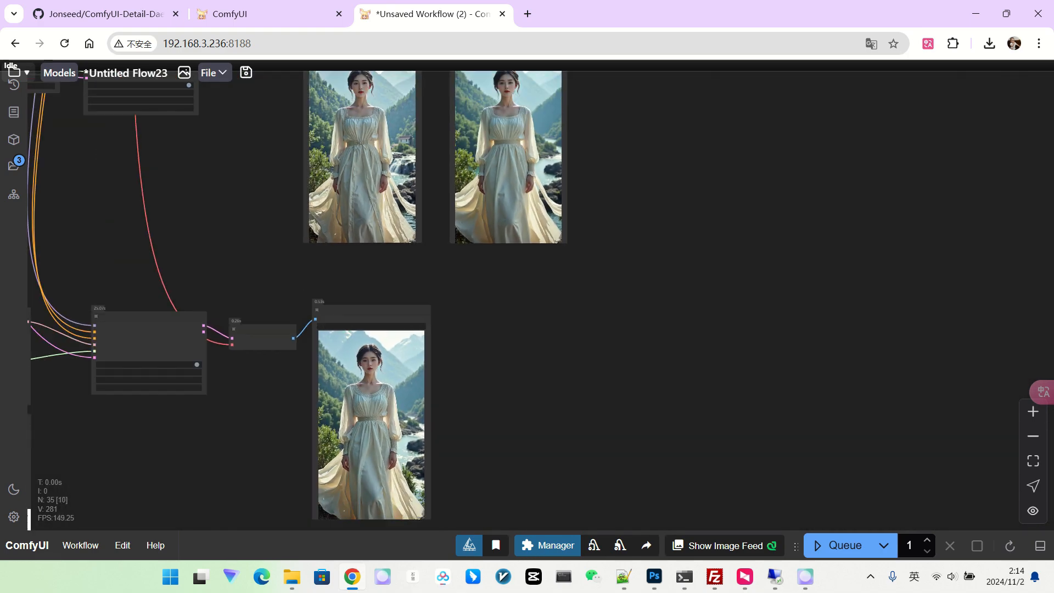
pyautogui.scroll(-5, 566, 286)
pyautogui.moveTo(530, 130); pyautogui.dragTo(528, 306)
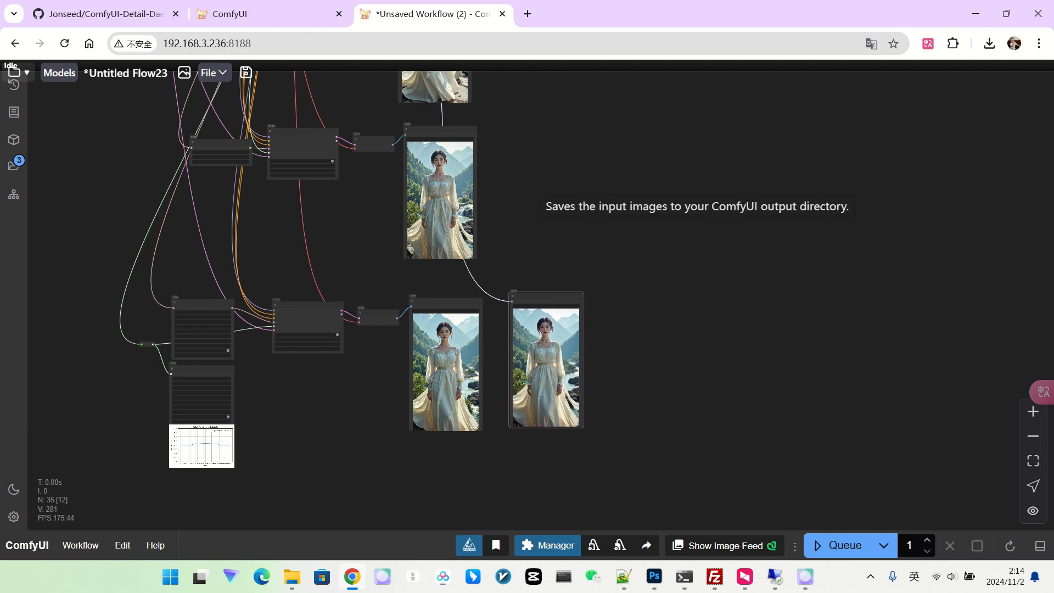
# Compare the two side-by-side Save Image results, examining the dress, face and background details
pyautogui.scroll(8, 554, 399)
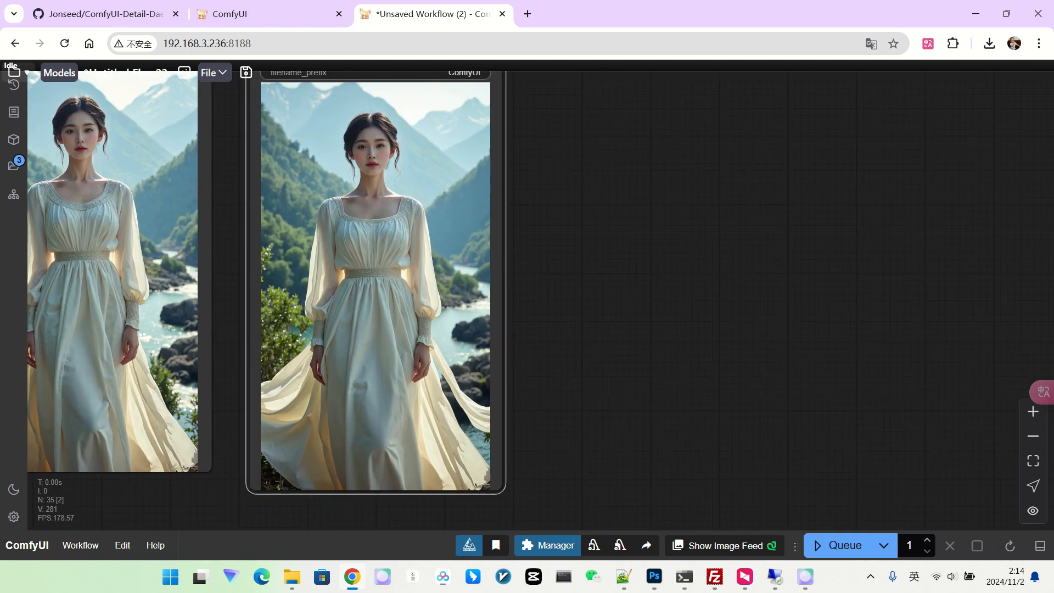
pyautogui.scroll(6, 176, 235)
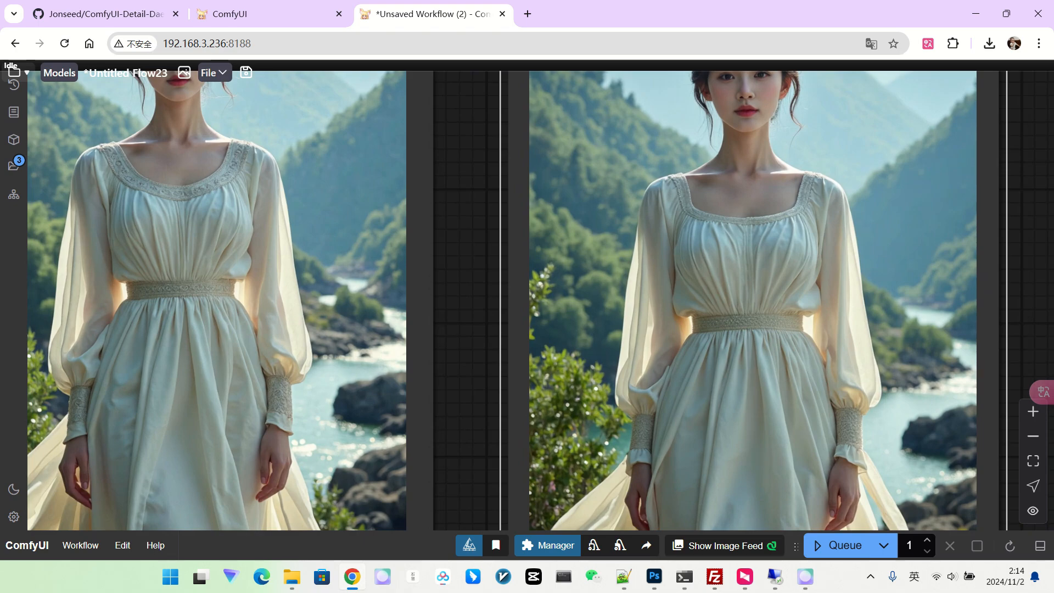
pyautogui.scroll(-2, 334, 379)
pyautogui.scroll(-3, 462, 368)
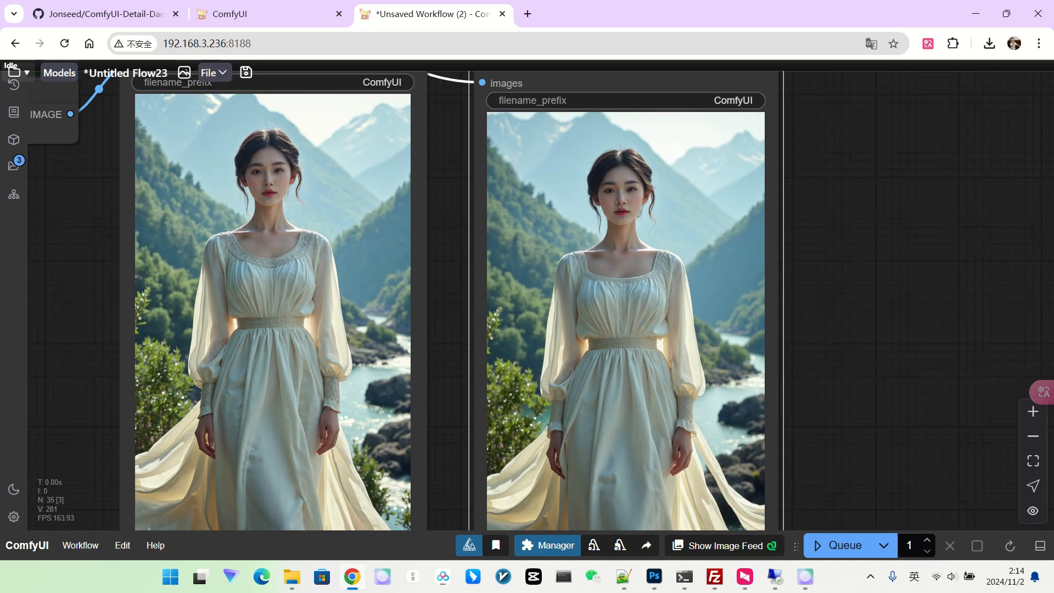
pyautogui.scroll(-2, 406, 301)
pyautogui.scroll(3, 406, 301)
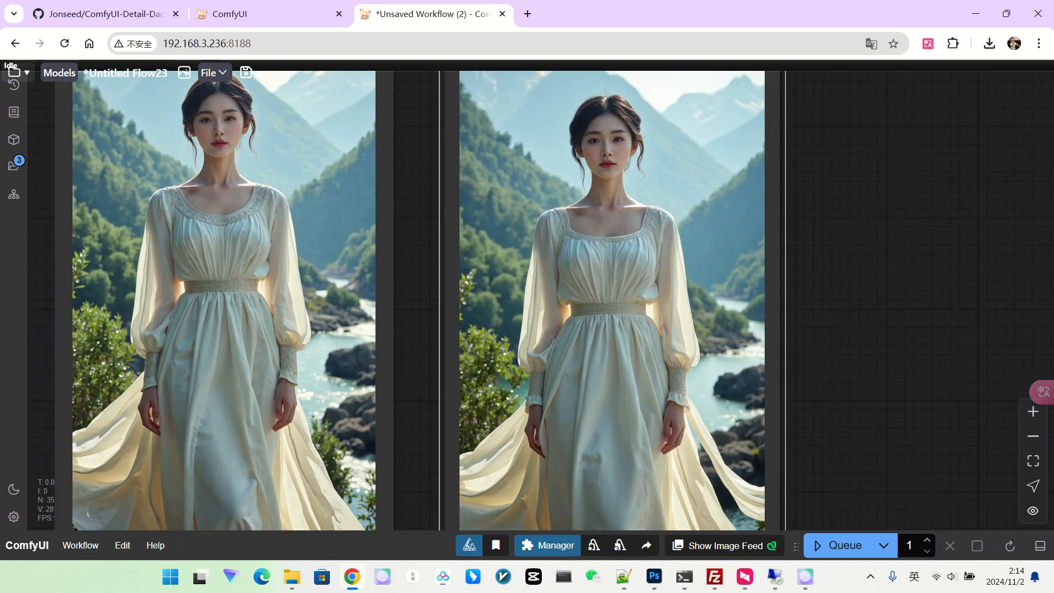
pyautogui.scroll(-2, 219, 401)
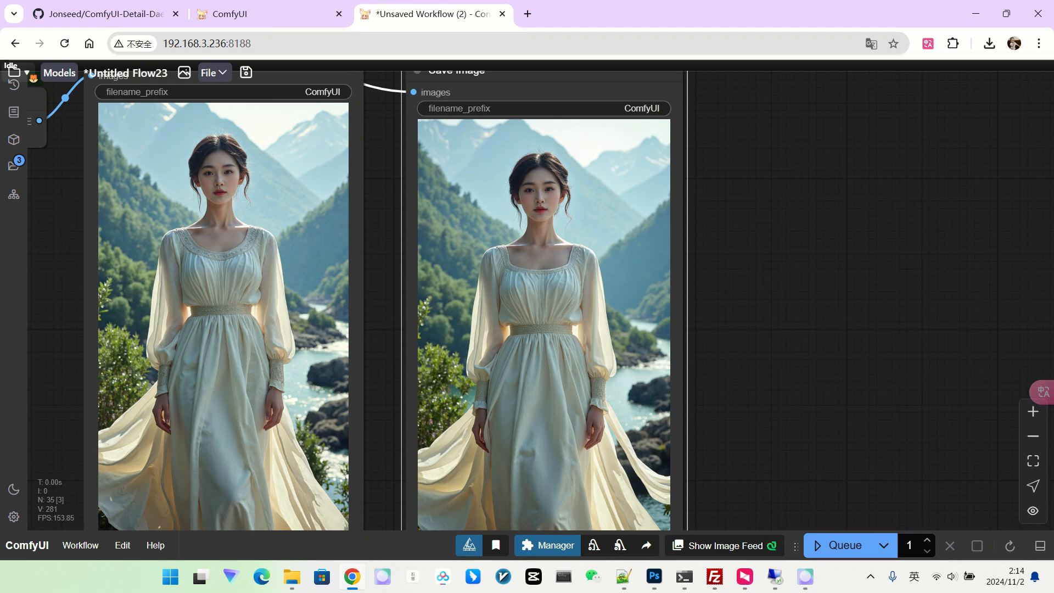
pyautogui.scroll(3, 553, 194)
pyautogui.scroll(-8, 453, 223)
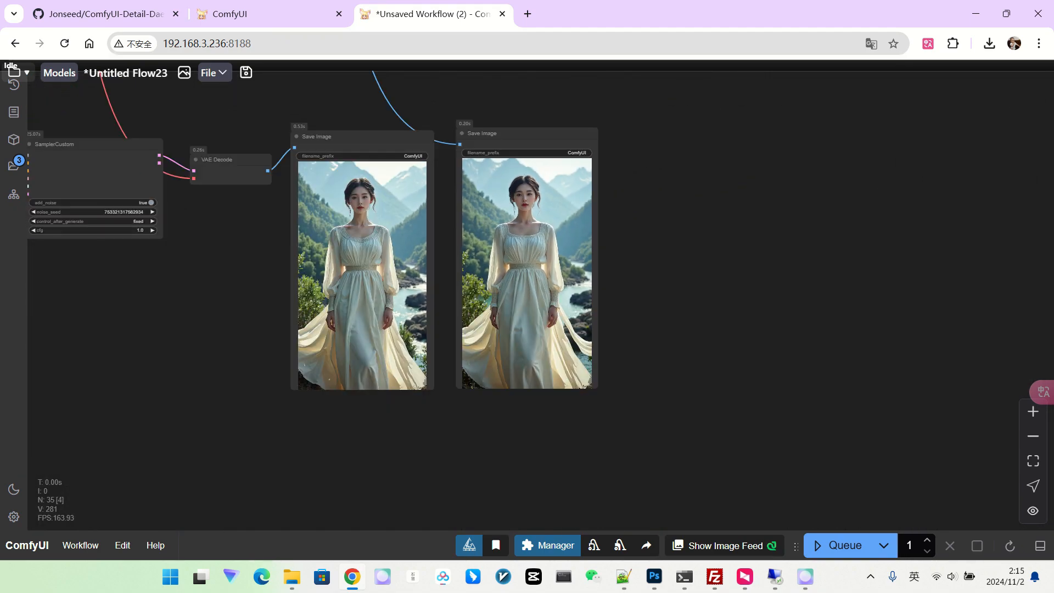
# Add an Image Comparer (rgthree) node beside the two Save Image nodes and connect both images to image_a and image_b
pyautogui.doubleClick(734, 204)
pyautogui.write('image Com')
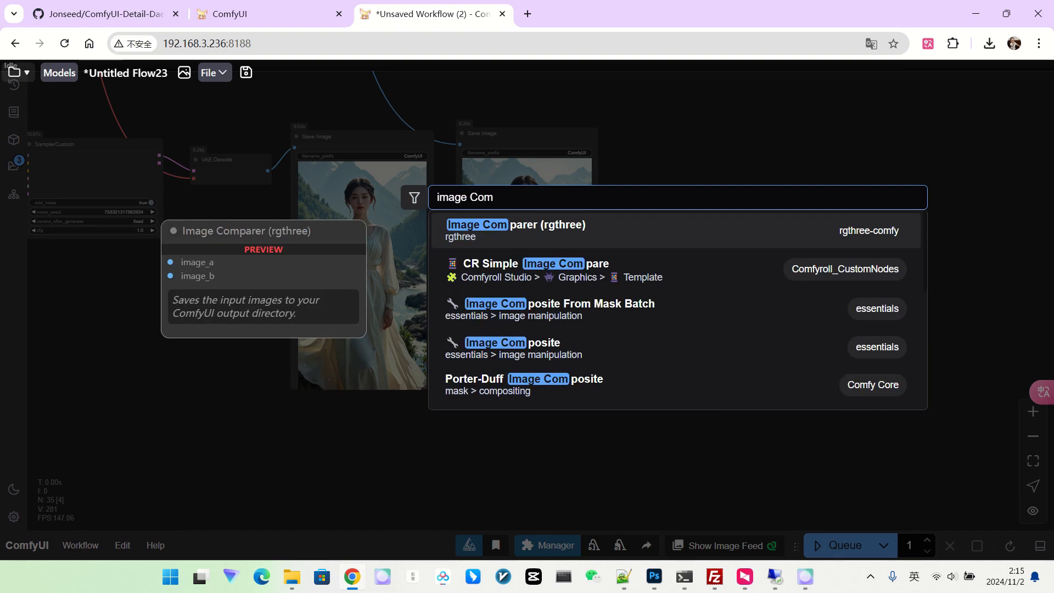
pyautogui.press('Return')
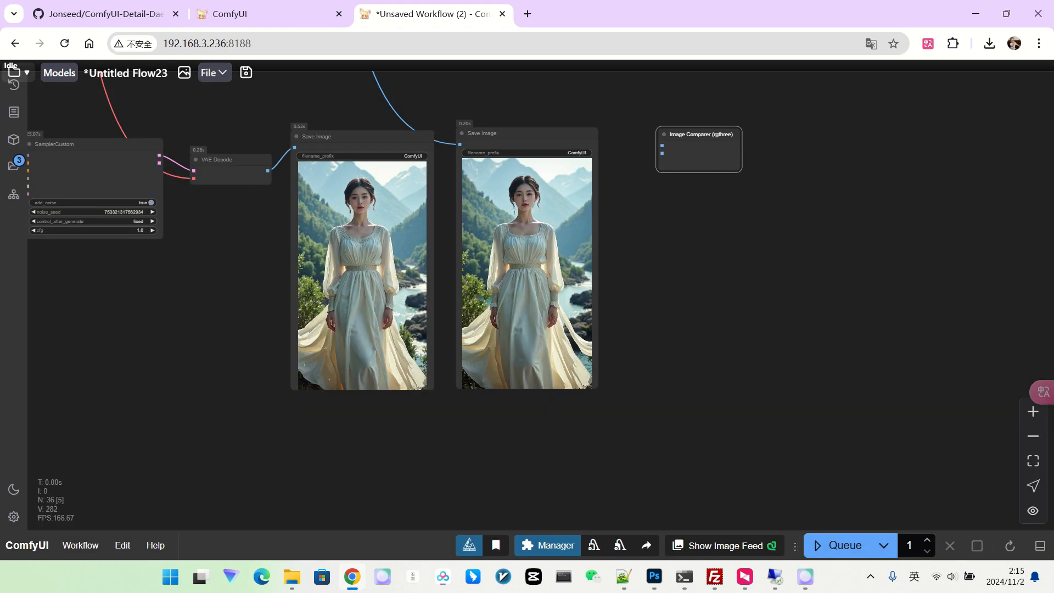
pyautogui.scroll(3, 749, 209)
pyautogui.moveTo(749, 209); pyautogui.dragTo(749, 235)
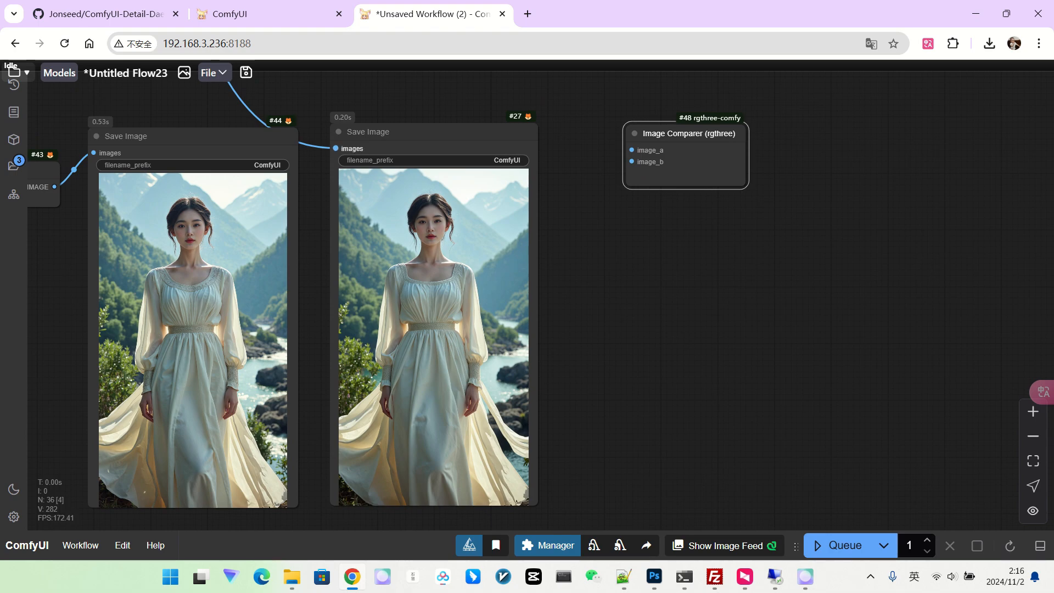
pyautogui.moveTo(336, 148); pyautogui.dragTo(384, 78)
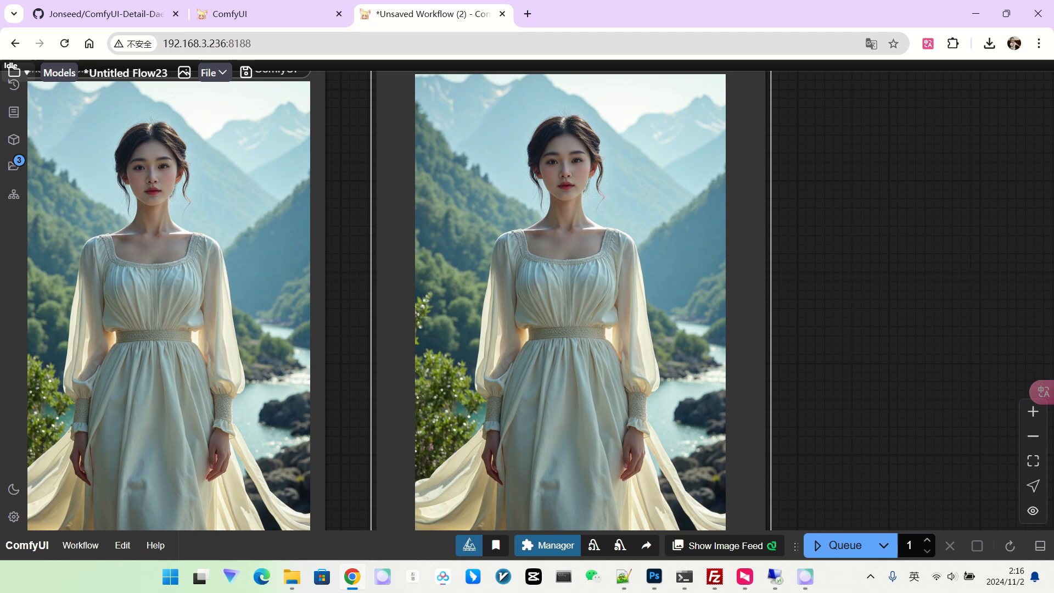
# Examine the differences between the two images in the Image Comparer node
pyautogui.scroll(-3, 877, 434)
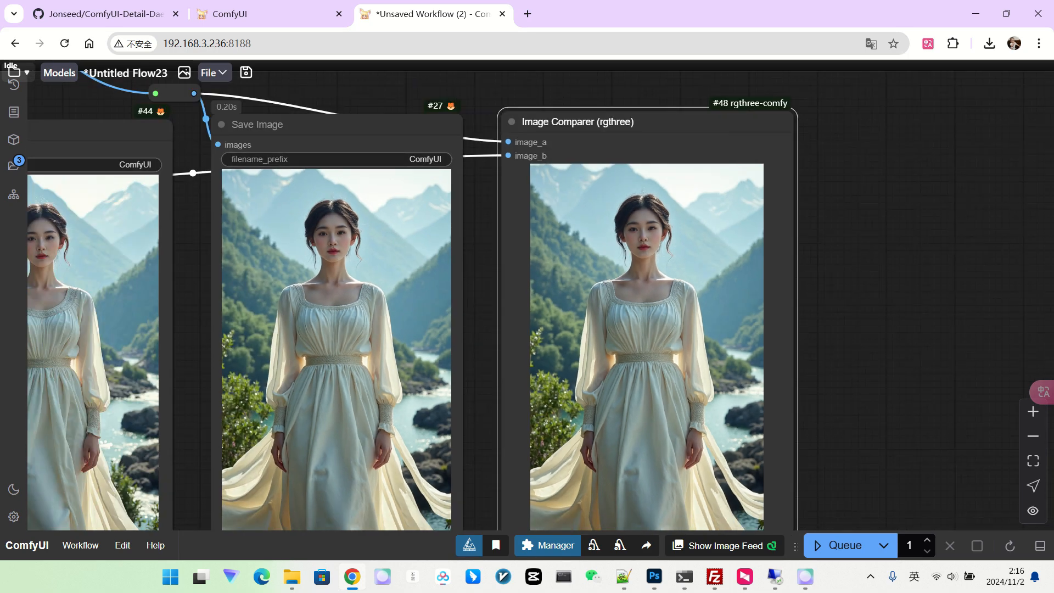
pyautogui.scroll(3, 541, 261)
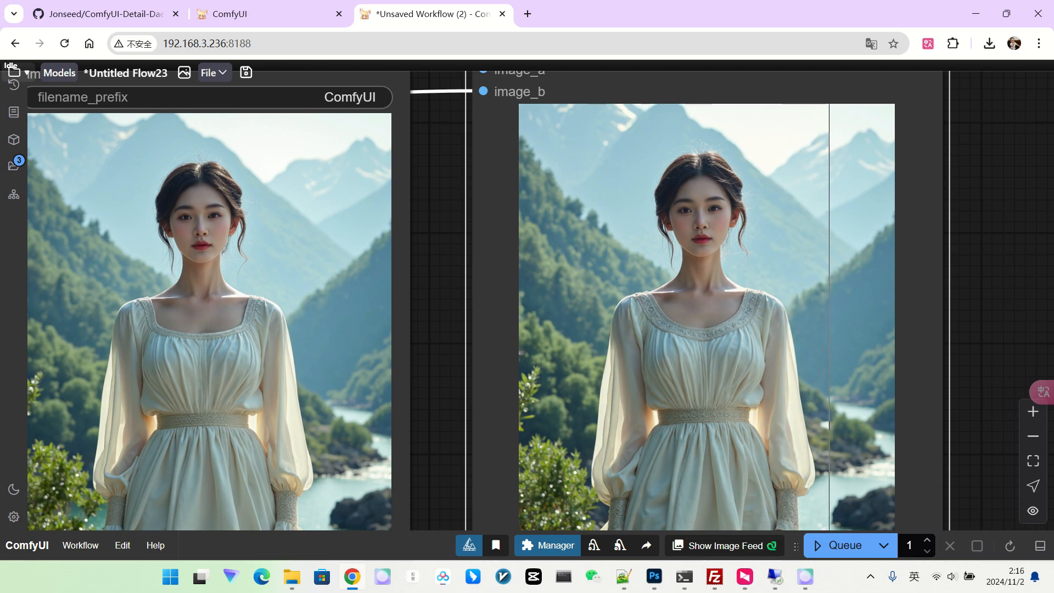
pyautogui.scroll(-5, 871, 308)
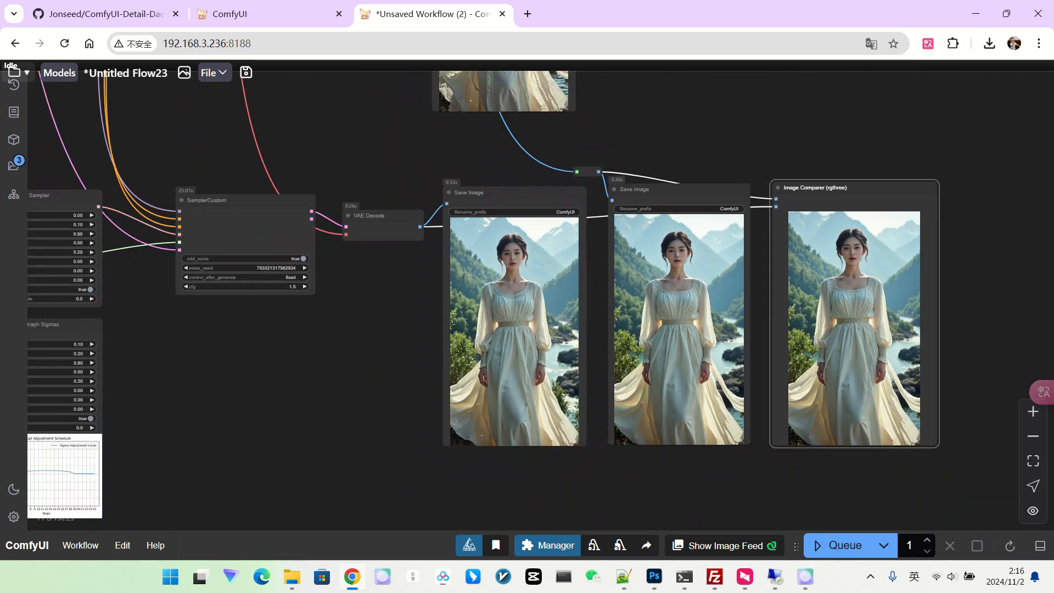
# Set detail_amount to 0.8 on the Detail Daemon Sampler node
pyautogui.moveTo(164, 329); pyautogui.dragTo(464, 299)
pyautogui.scroll(9, 379, 200)
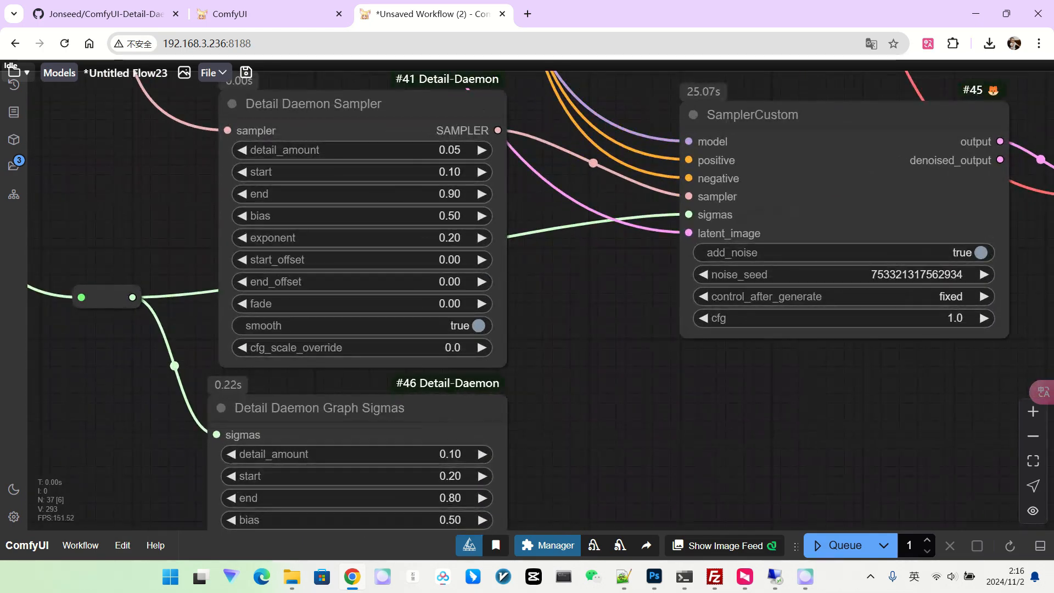
pyautogui.click(363, 150)
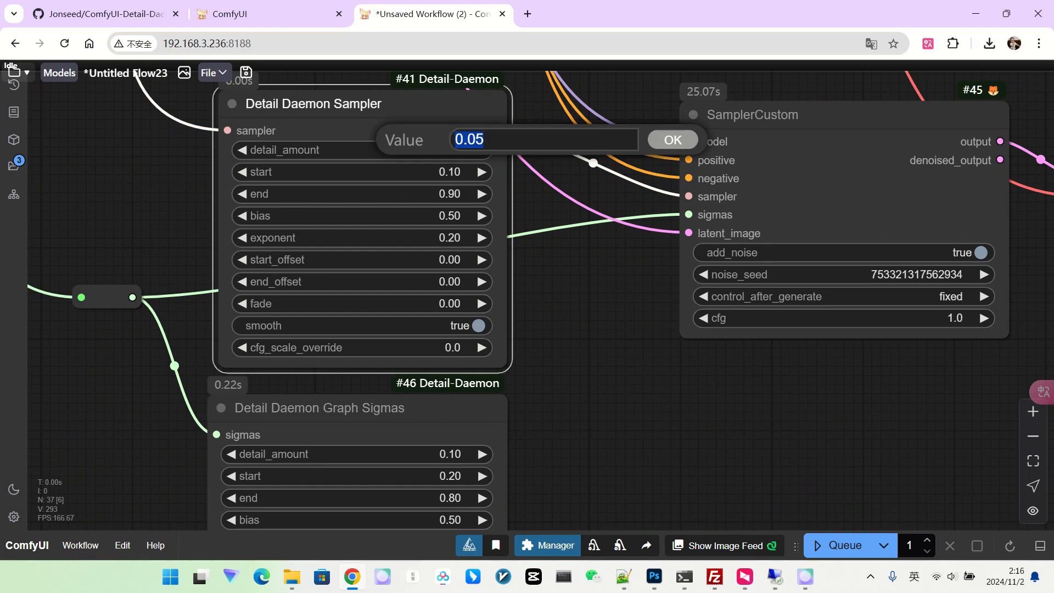
pyautogui.write('0.')
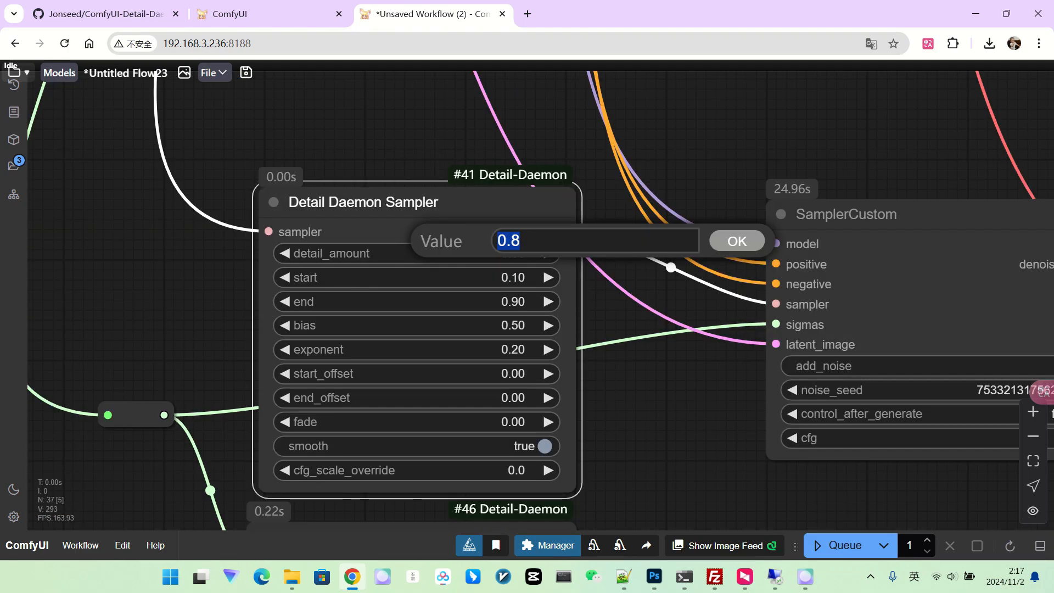
# Set detail_amount to 0.1 on the Detail Daemon Sampler node
pyautogui.write('0.')
pyautogui.write('050.1')
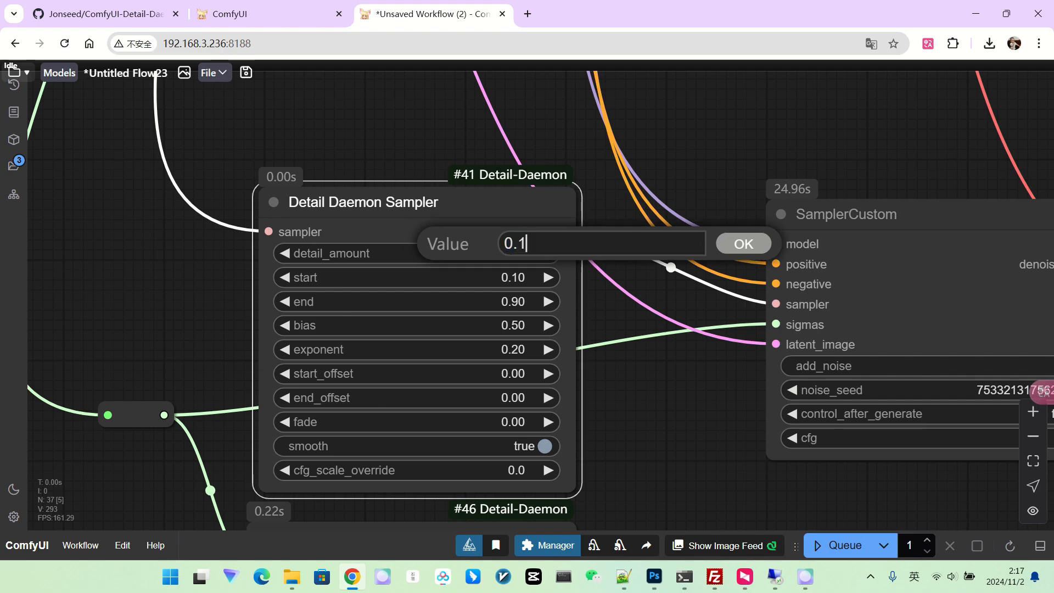
pyautogui.press('Return')
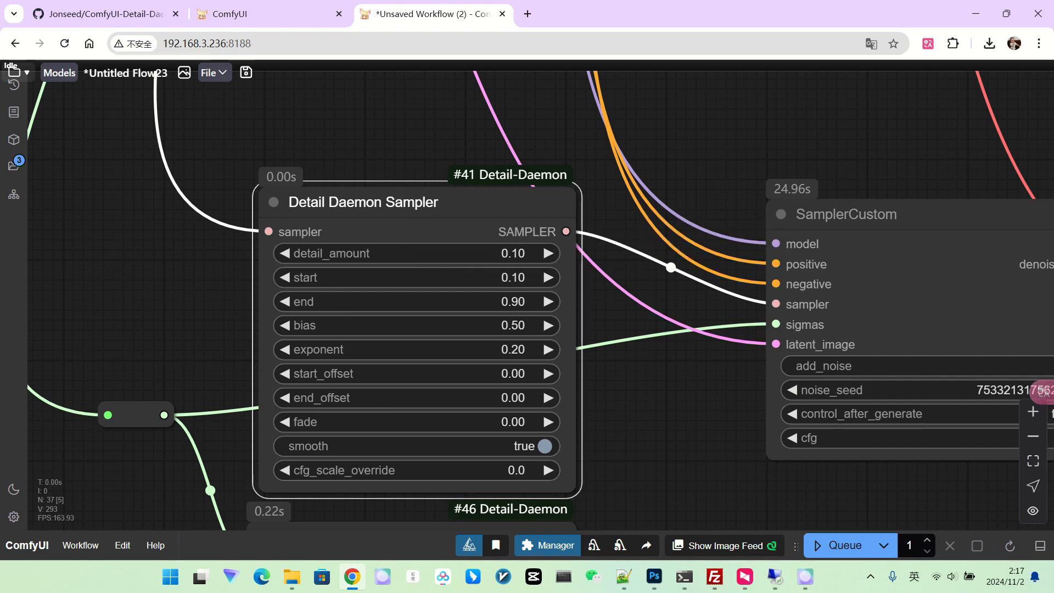
pyautogui.scroll(-2, 455, 286)
pyautogui.scroll(3, 549, 302)
pyautogui.scroll(-2, 547, 303)
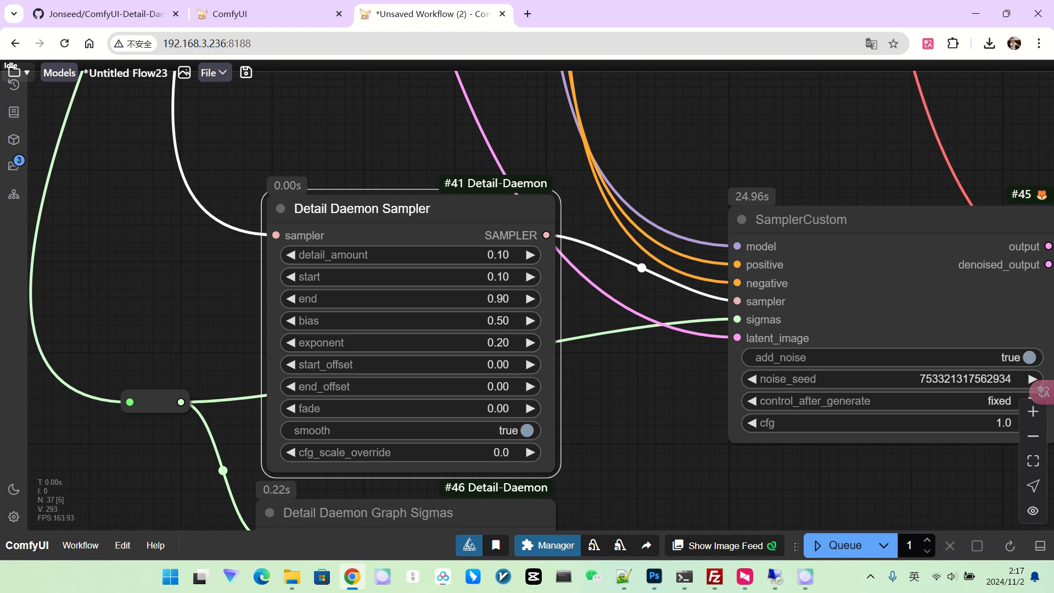
# Compare the two results in the Image Comparer node, examining the neckline, dress and background details
pyautogui.scroll(-4, 646, 388)
pyautogui.moveTo(792, 470); pyautogui.dragTo(353, 417)
pyautogui.scroll(-3, 354, 416)
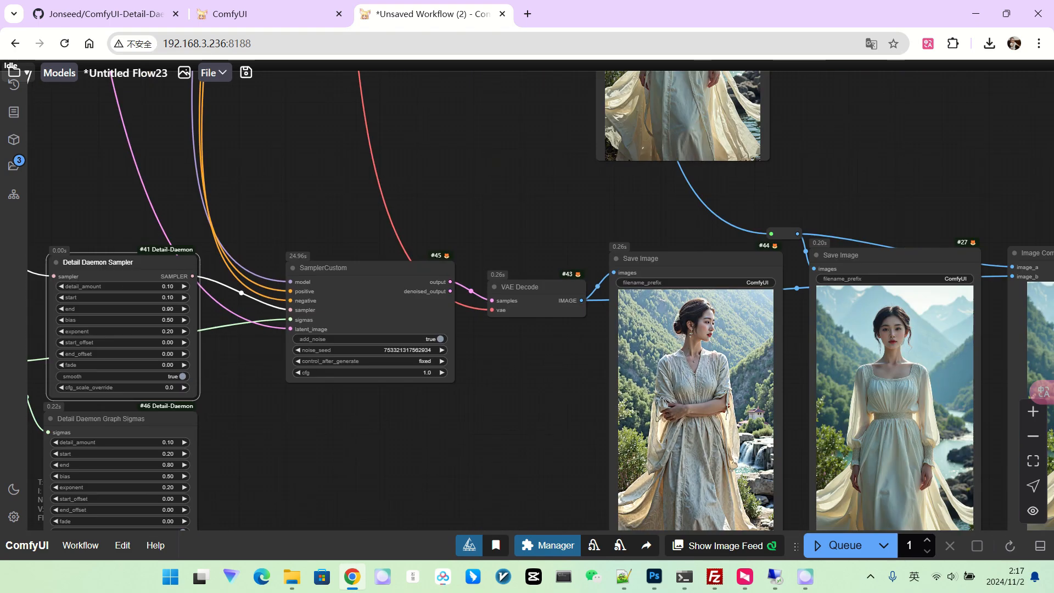
pyautogui.moveTo(993, 263); pyautogui.dragTo(705, 214)
pyautogui.scroll(-3, 704, 214)
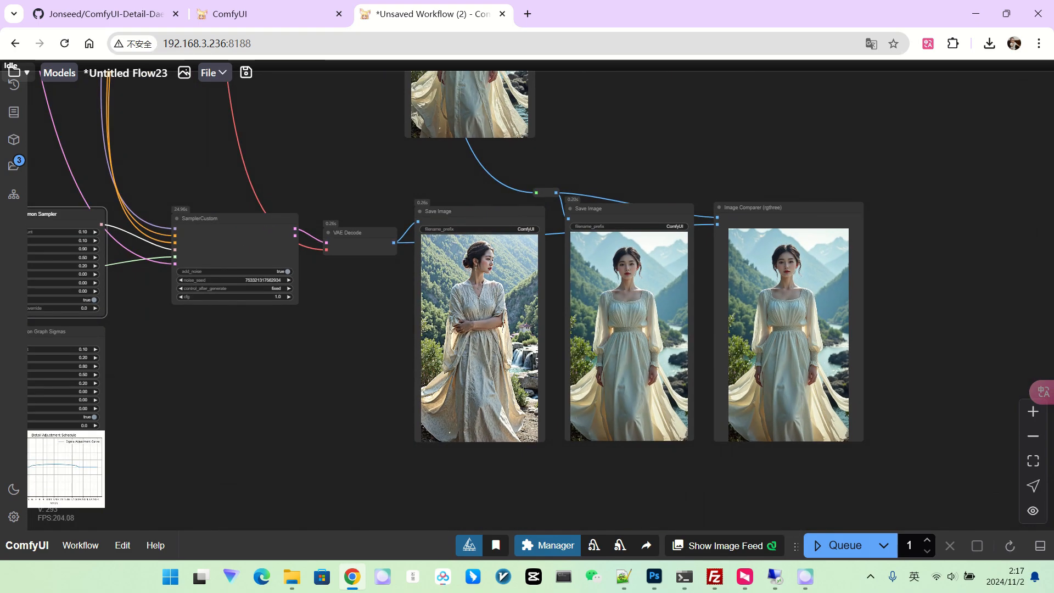
pyautogui.scroll(7, 914, 381)
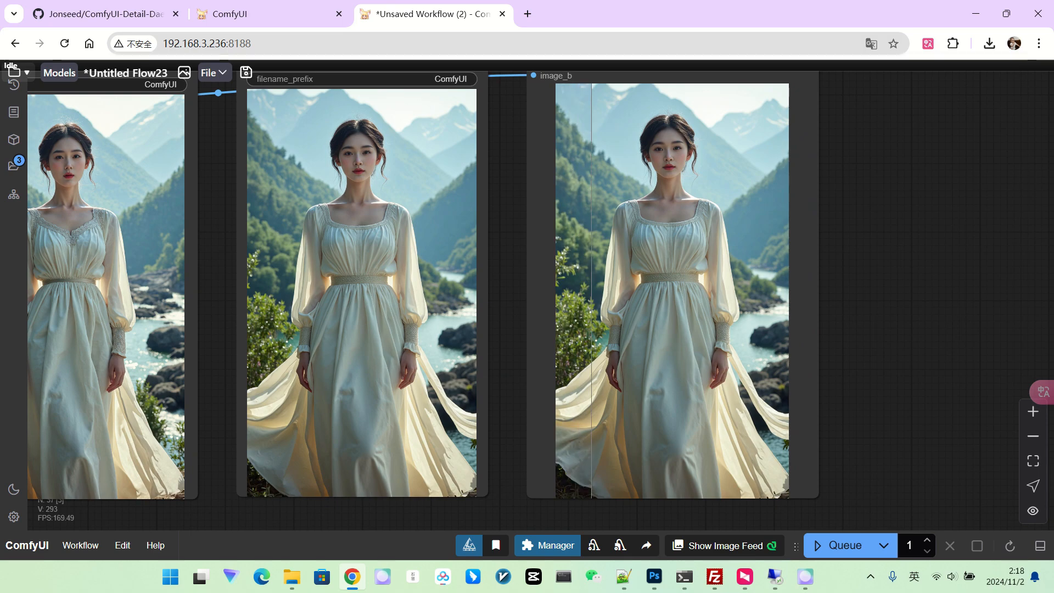
pyautogui.scroll(3, 585, 241)
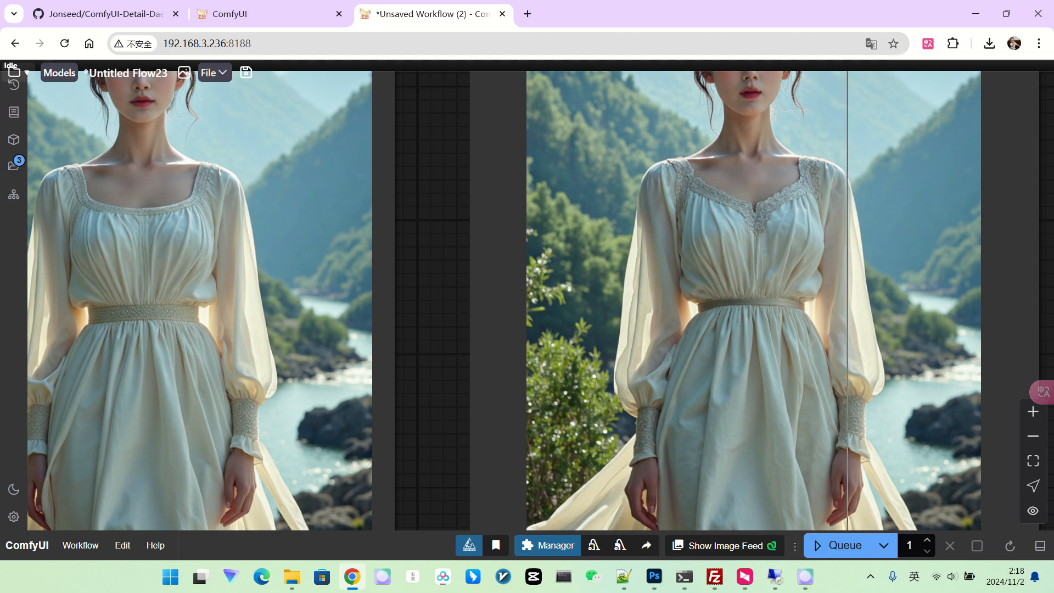
pyautogui.scroll(-3, 876, 264)
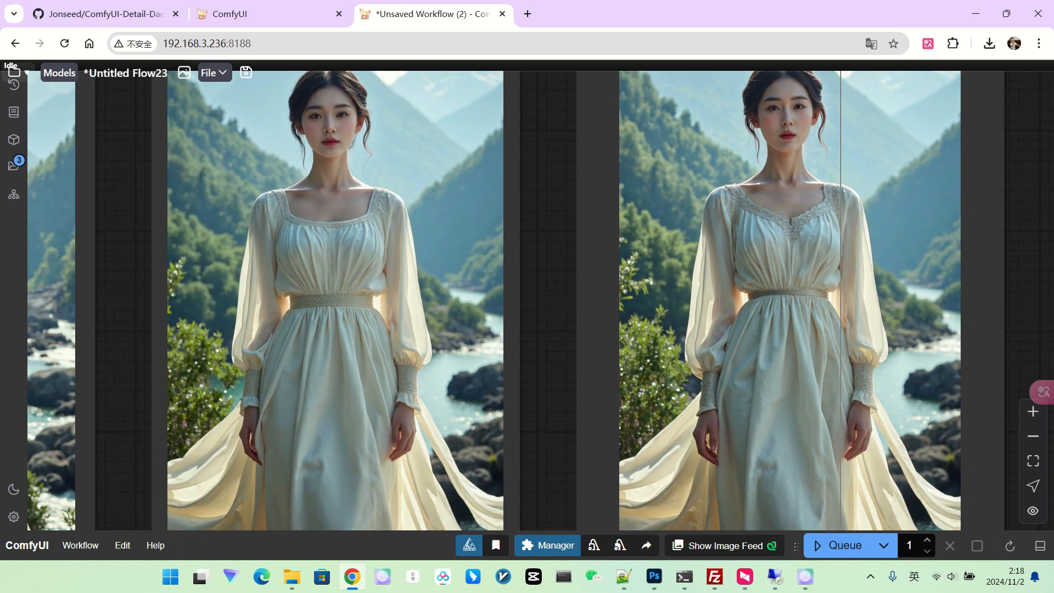
pyautogui.scroll(-10, 769, 357)
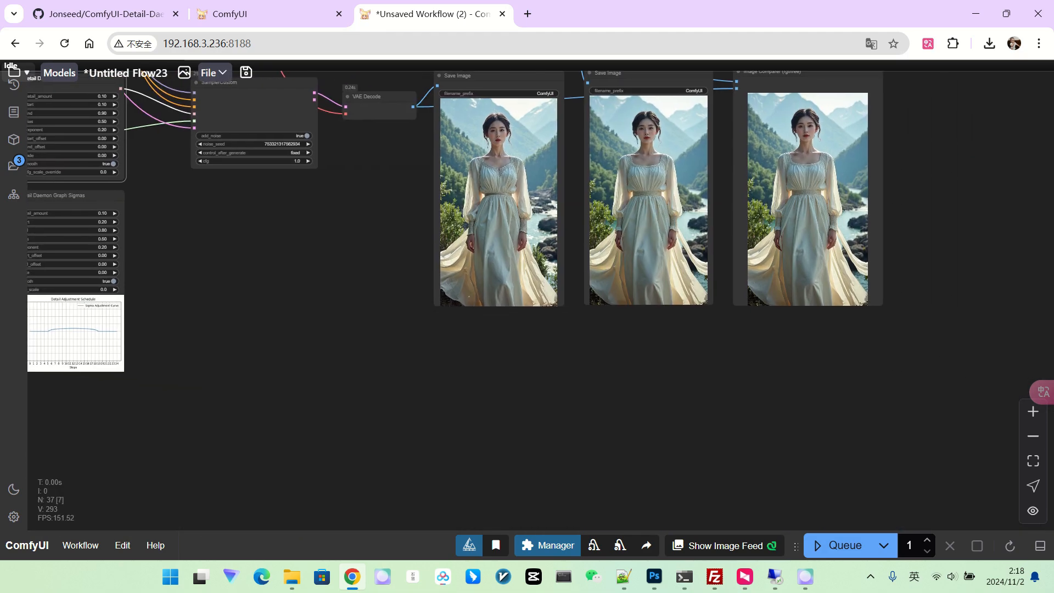
pyautogui.scroll(-1, 851, 283)
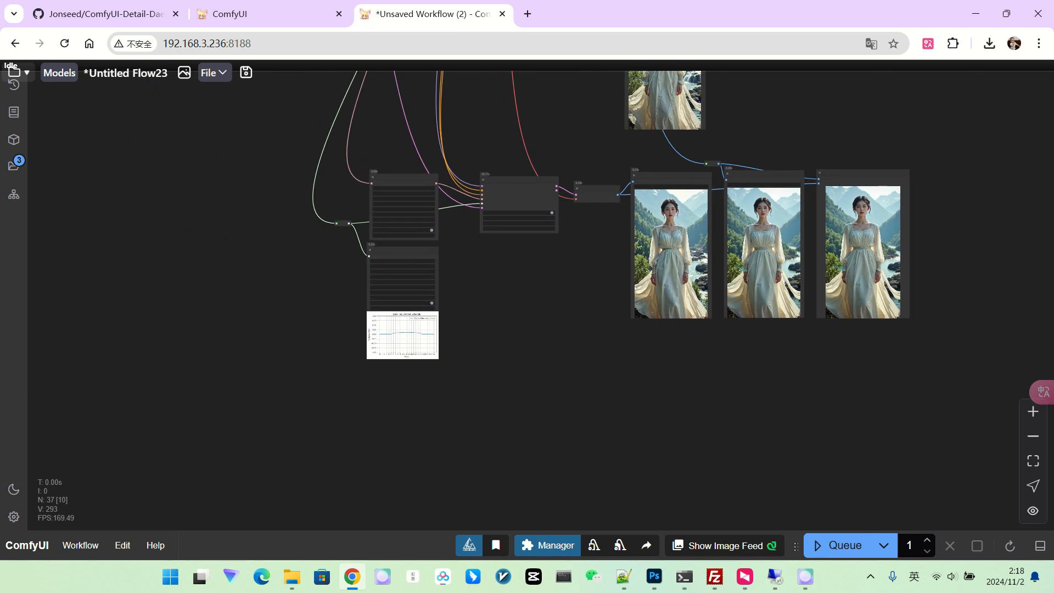
pyautogui.scroll(-3, 545, 362)
pyautogui.moveTo(545, 362); pyautogui.dragTo(514, 409)
pyautogui.scroll(7, 543, 322)
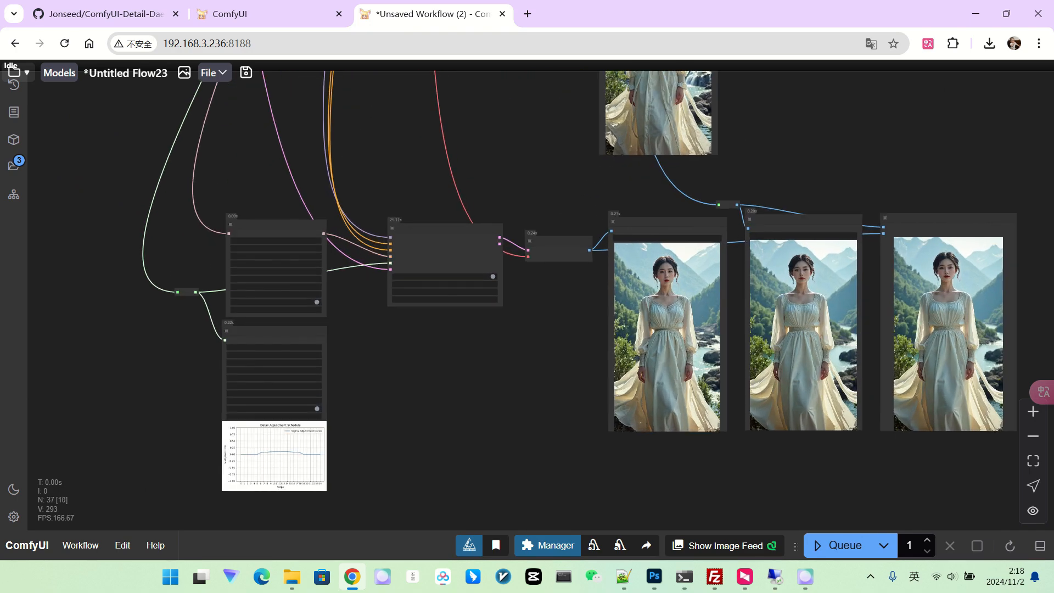
pyautogui.scroll(2, 549, 321)
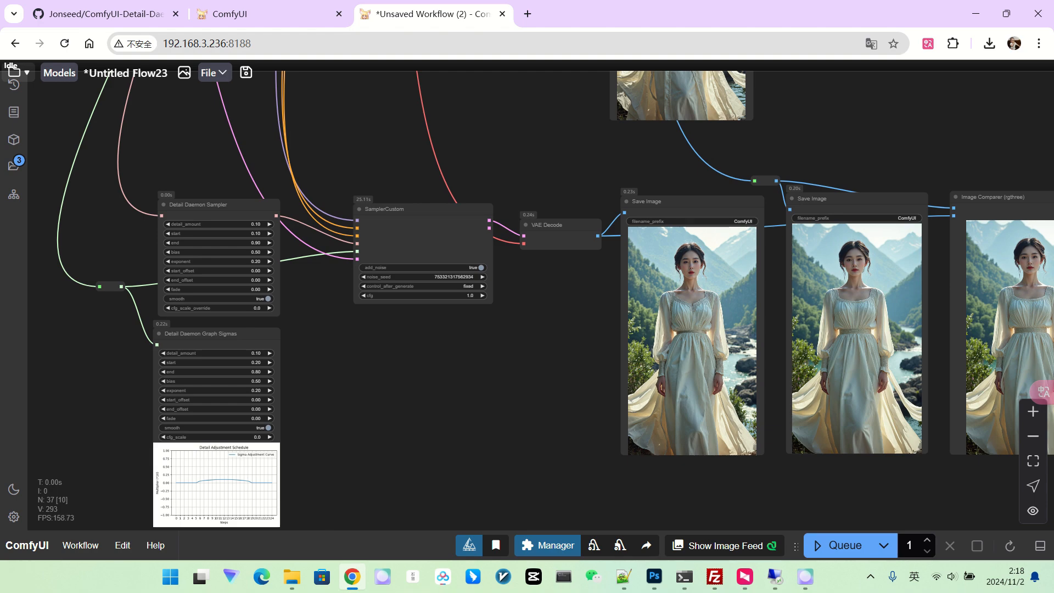
pyautogui.scroll(-5, 696, 319)
pyautogui.scroll(3, 770, 333)
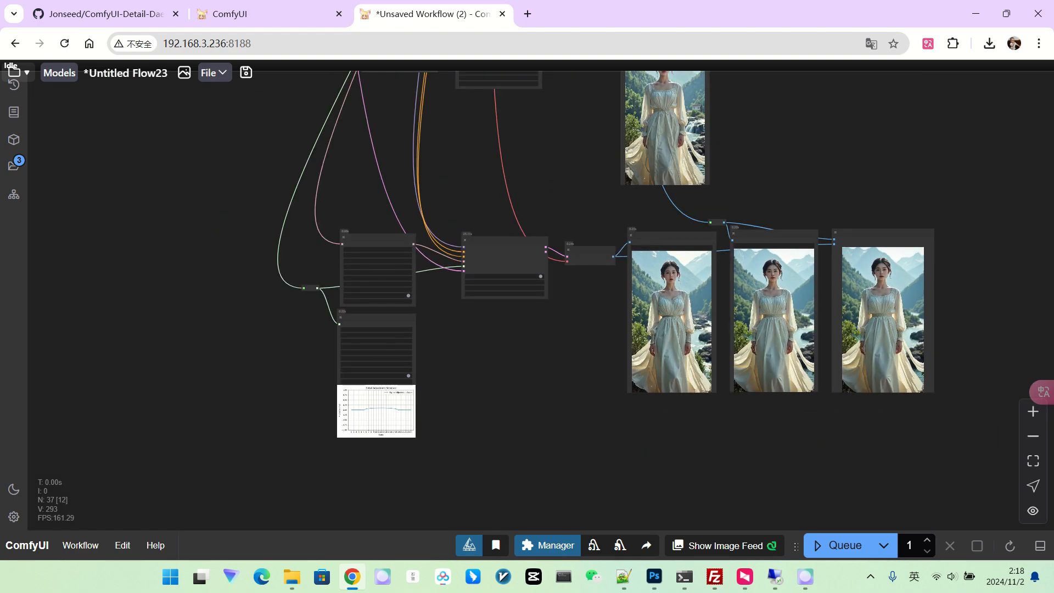
pyautogui.scroll(4, 776, 332)
pyautogui.scroll(-2, 498, 354)
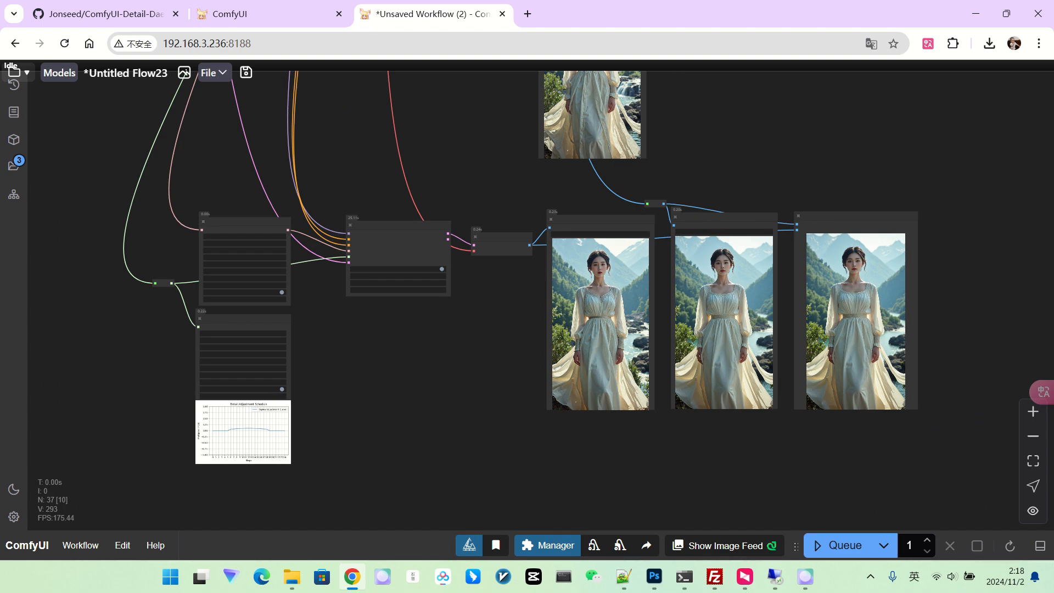
pyautogui.scroll(-4, 523, 330)
pyautogui.moveTo(649, 172); pyautogui.dragTo(669, 261)
pyautogui.scroll(3, 664, 222)
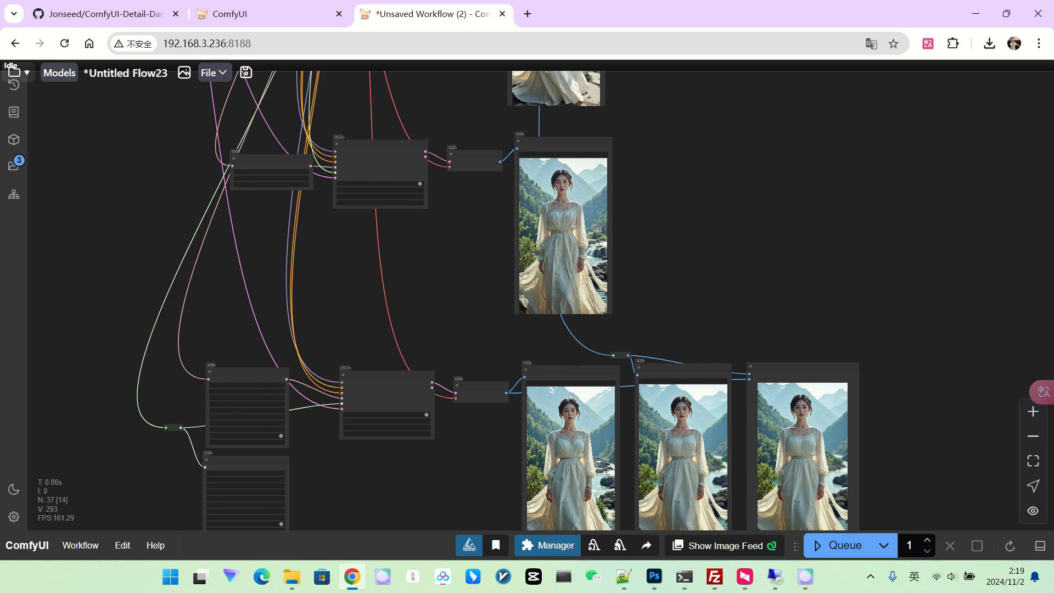
pyautogui.moveTo(662, 349); pyautogui.dragTo(662, 331)
pyautogui.scroll(-4, 696, 233)
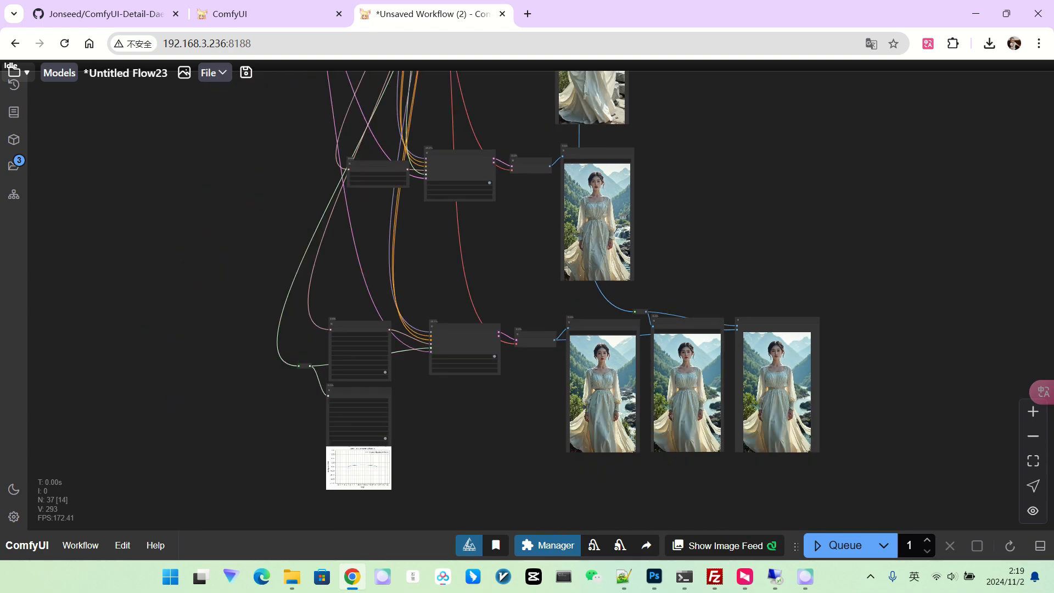
pyautogui.moveTo(696, 233); pyautogui.dragTo(752, 164)
pyautogui.scroll(3, 730, 244)
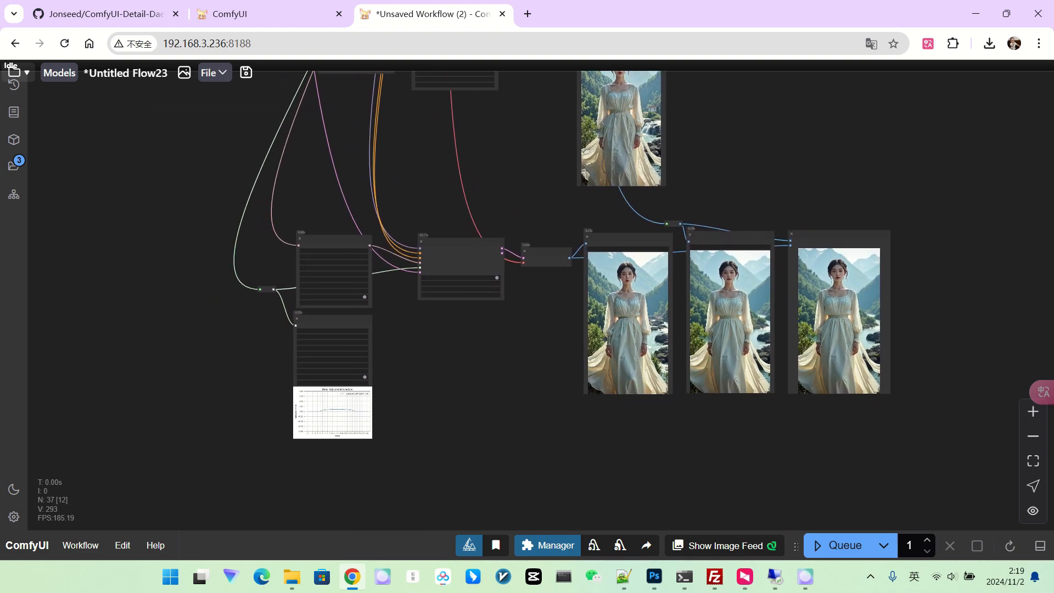
pyautogui.scroll(4, 618, 311)
pyautogui.scroll(-4, 617, 310)
pyautogui.moveTo(406, 330); pyautogui.dragTo(362, 331)
pyautogui.scroll(4, 319, 299)
pyautogui.scroll(-5, 498, 348)
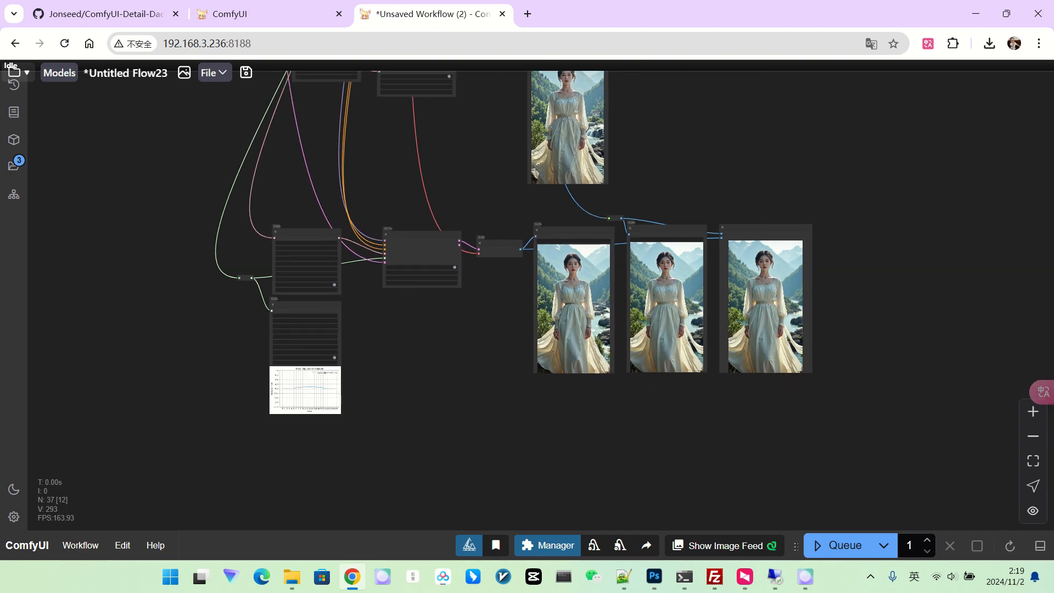
# Add a KJNodes SetNode above the Image Comparer, feed it the other branch's image and name its constant renderimg
pyautogui.scroll(7, 499, 348)
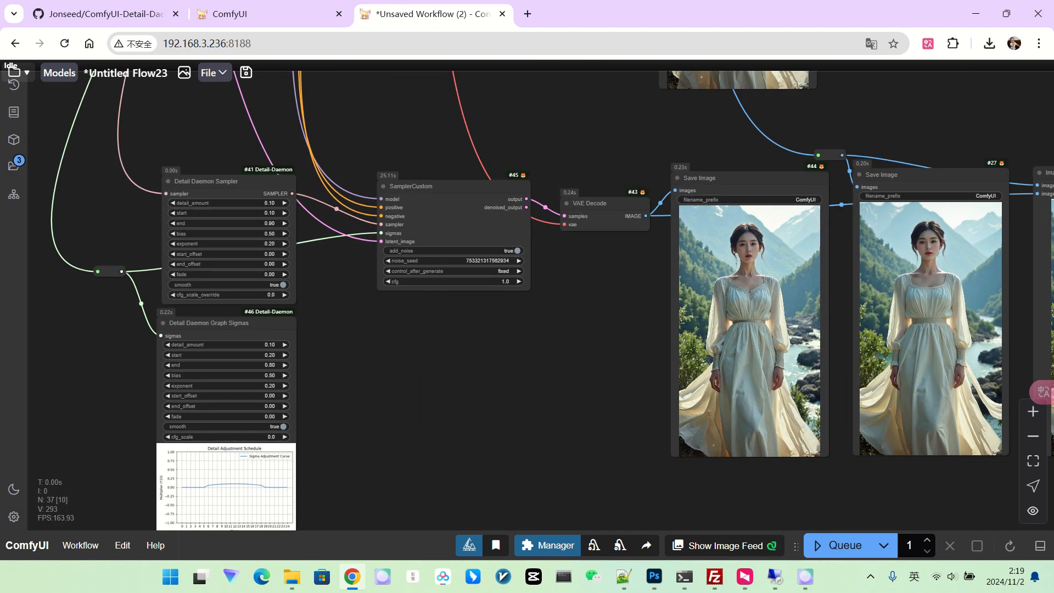
pyautogui.moveTo(498, 348); pyautogui.dragTo(241, 392)
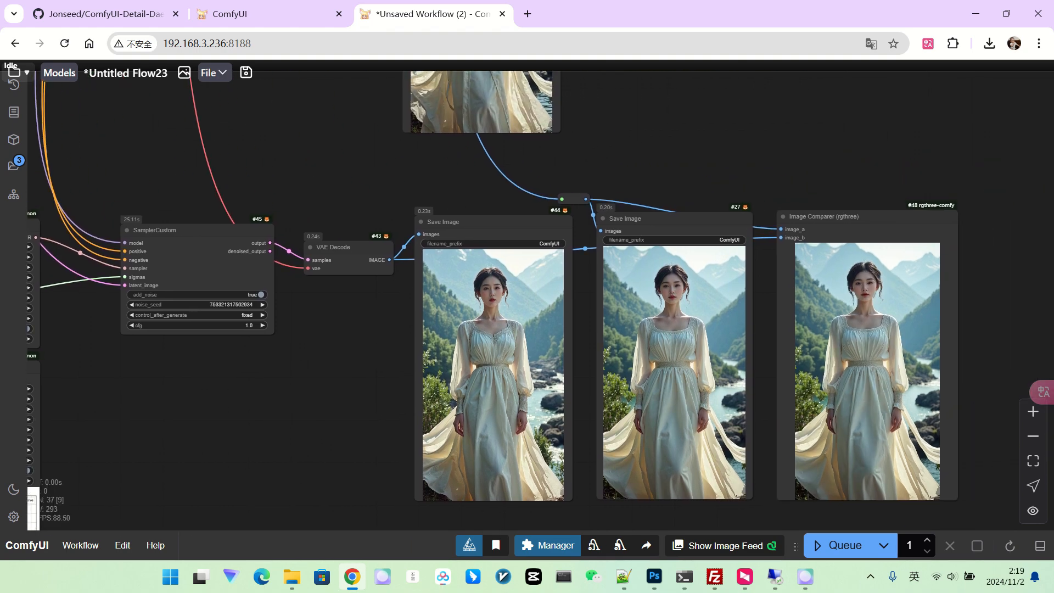
pyautogui.moveTo(647, 188); pyautogui.dragTo(438, 294)
pyautogui.scroll(4, 438, 294)
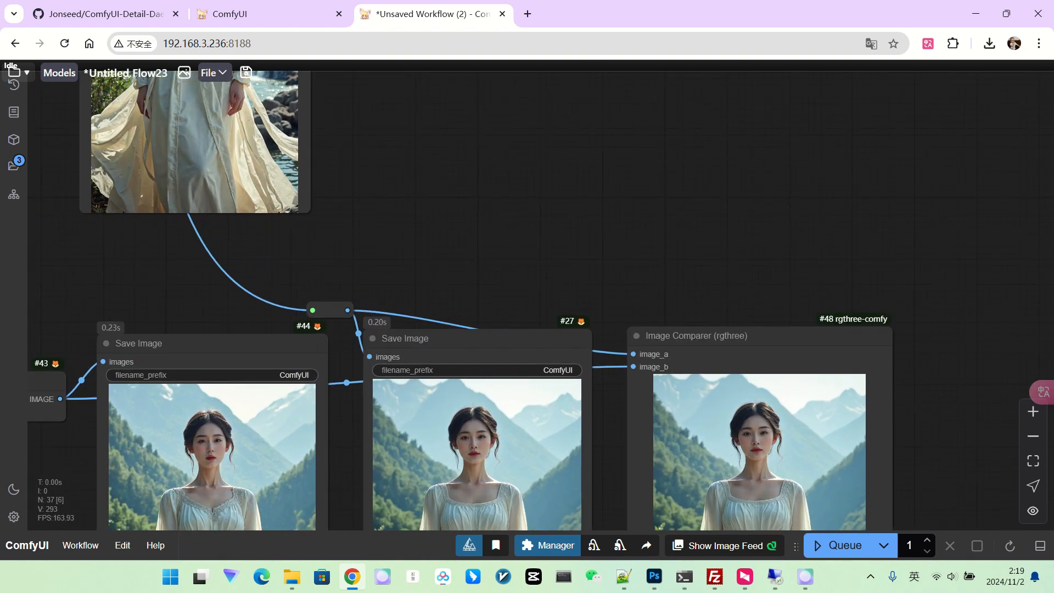
pyautogui.doubleClick(476, 247)
pyautogui.write('setno')
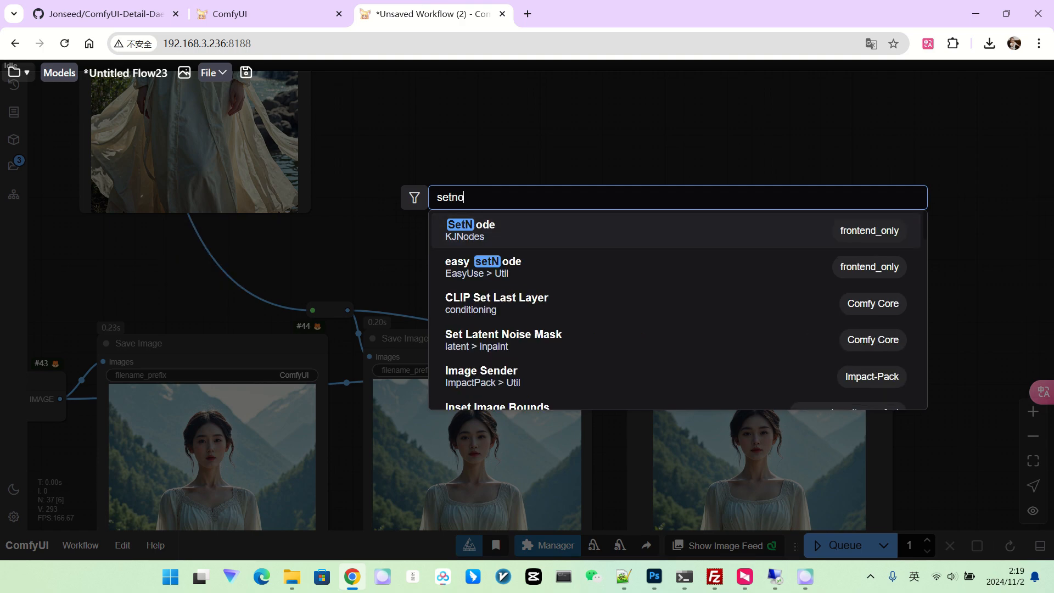
pyautogui.press('Return')
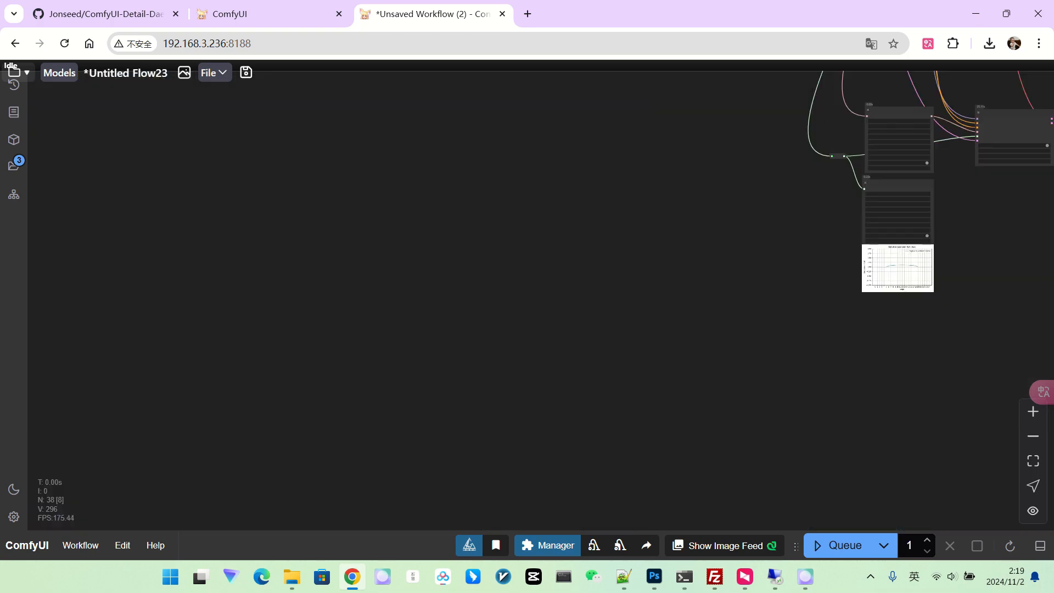
# Add a KJNodes GetNode in the empty area below the Detail Daemon Graph Sigmas node and set its constant to renderimg
pyautogui.moveTo(677, 386); pyautogui.dragTo(469, 337)
pyautogui.scroll(-1, 470, 337)
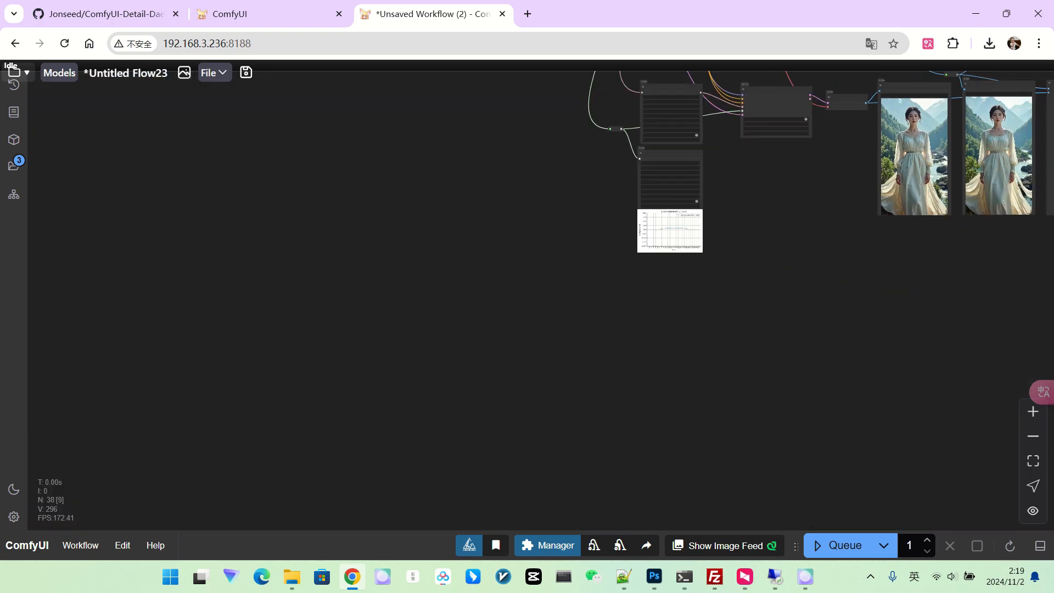
pyautogui.doubleClick(444, 308)
pyautogui.write('getnode')
pyautogui.press('Return')
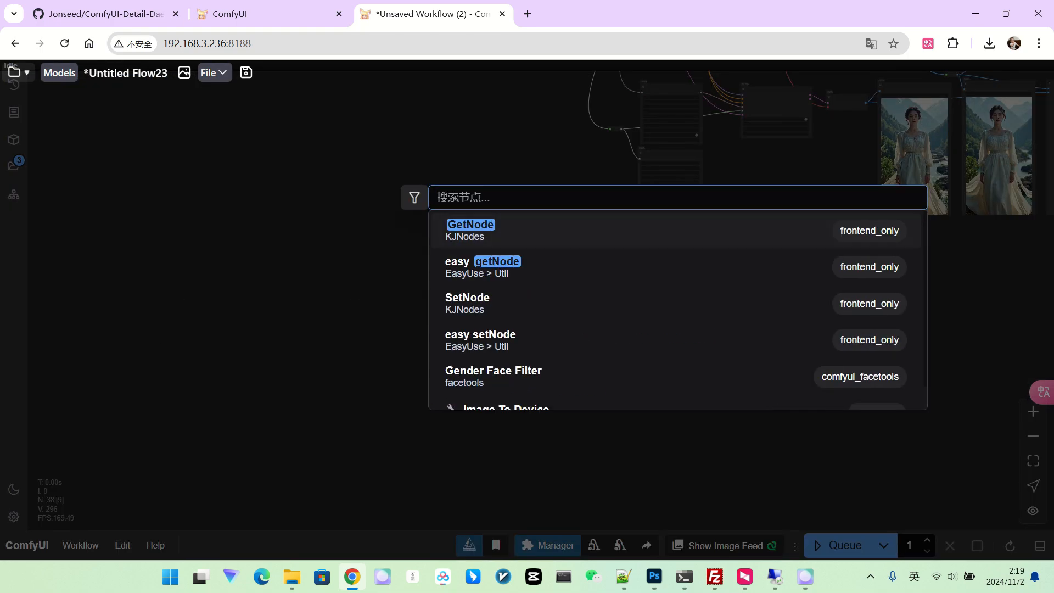
pyautogui.scroll(5, 558, 289)
pyautogui.moveTo(410, 318); pyautogui.dragTo(376, 297)
pyautogui.scroll(7, 433, 308)
pyautogui.click(408, 305)
pyautogui.click(423, 396)
pyautogui.scroll(-1, 412, 330)
pyautogui.moveTo(483, 351); pyautogui.dragTo(412, 336)
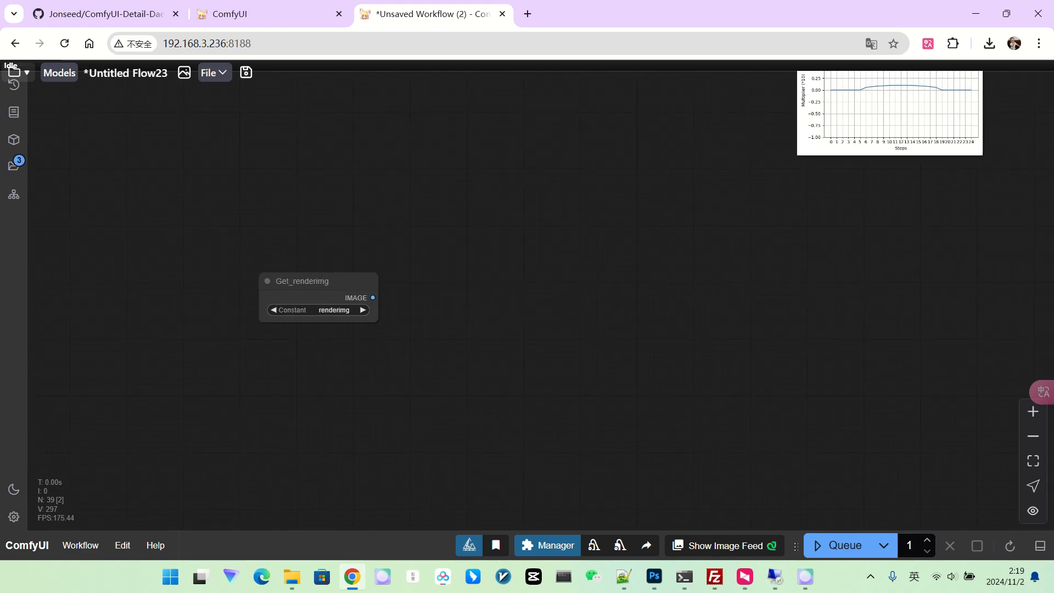
# Add an Upscale Image By node fed by Get_renderimg, with upscale_method lanczos and scale_by 1.50
pyautogui.doubleClick(486, 273)
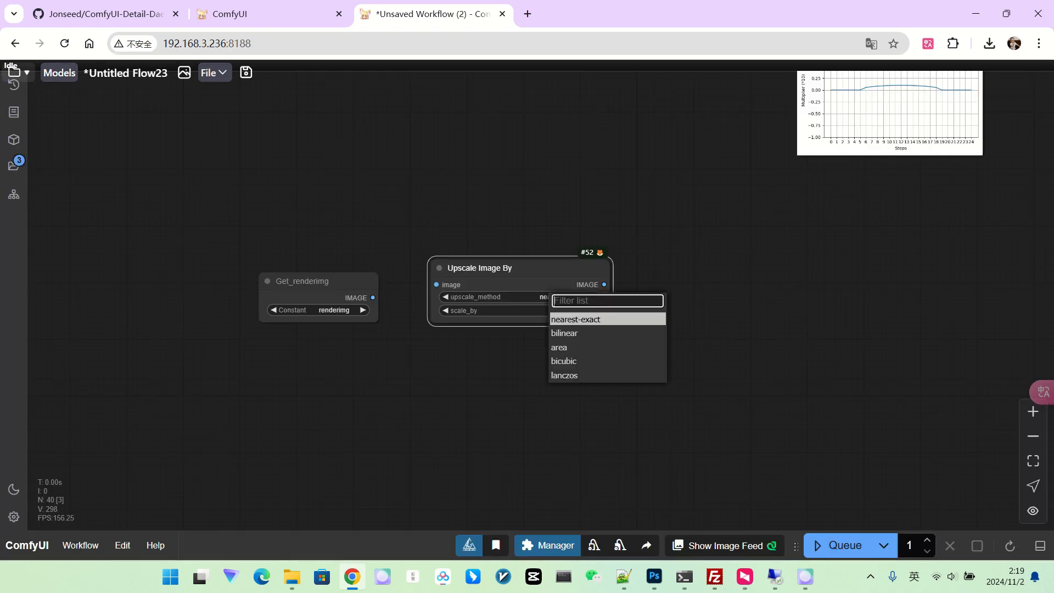
pyautogui.click(577, 376)
pyautogui.moveTo(522, 269); pyautogui.dragTo(515, 273)
pyautogui.scroll(1, 557, 315)
pyautogui.click(557, 315)
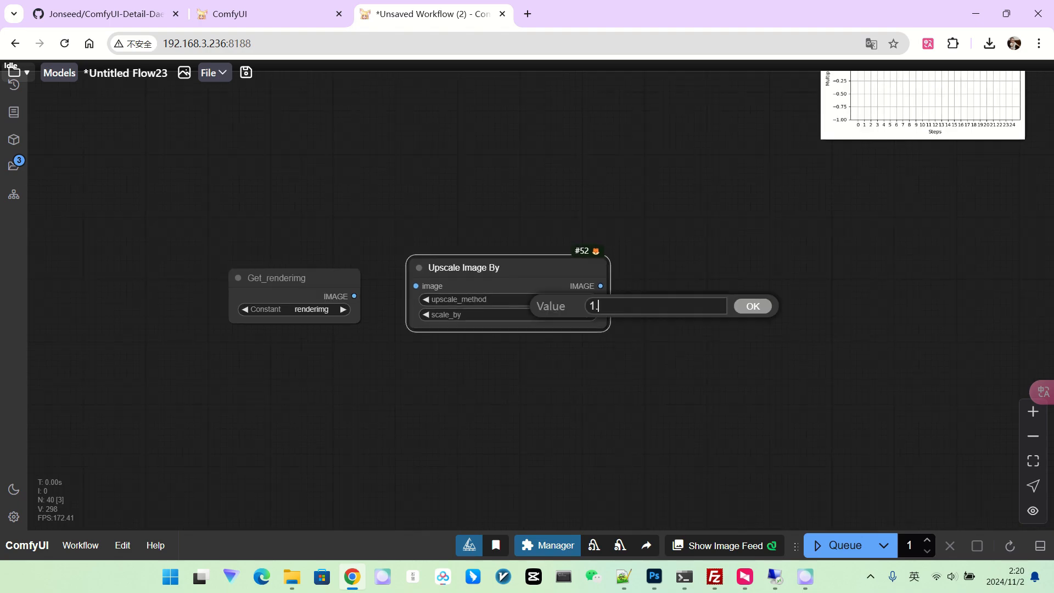
pyautogui.press('Return')
pyautogui.scroll(-5, 384, 313)
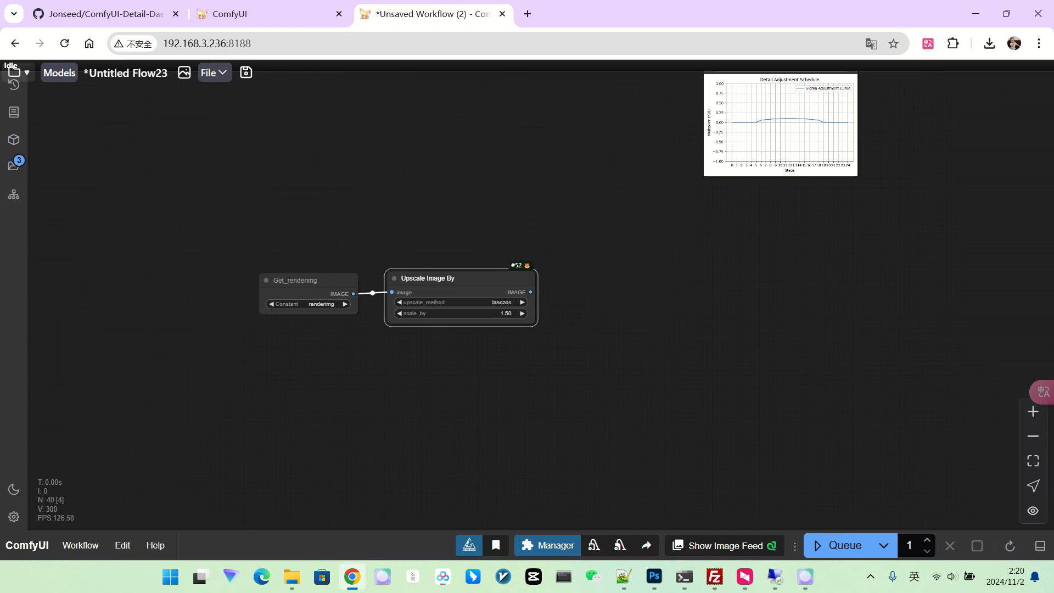
pyautogui.scroll(3, 510, 340)
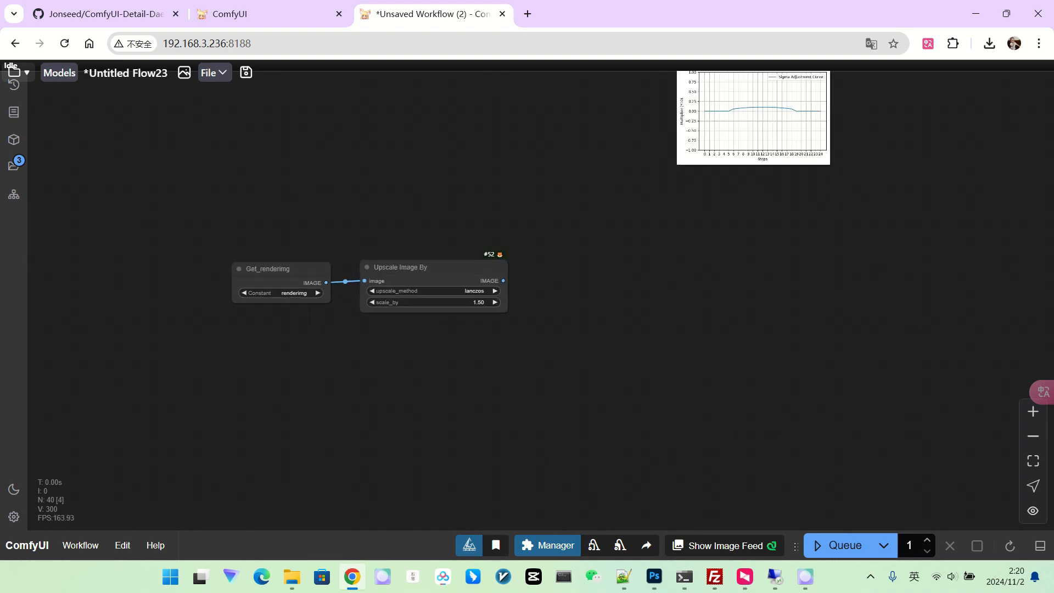
# Copy the Detail Daemon Sampler, SamplerCustom, VAE Decode and Save Image nodes and paste them beside the Upscale Image By node
pyautogui.moveTo(765, 312); pyautogui.dragTo(454, 424)
pyautogui.scroll(-8, 682, 316)
pyautogui.scroll(1, 453, 424)
pyautogui.scroll(2, 630, 212)
pyautogui.scroll(4, 570, 261)
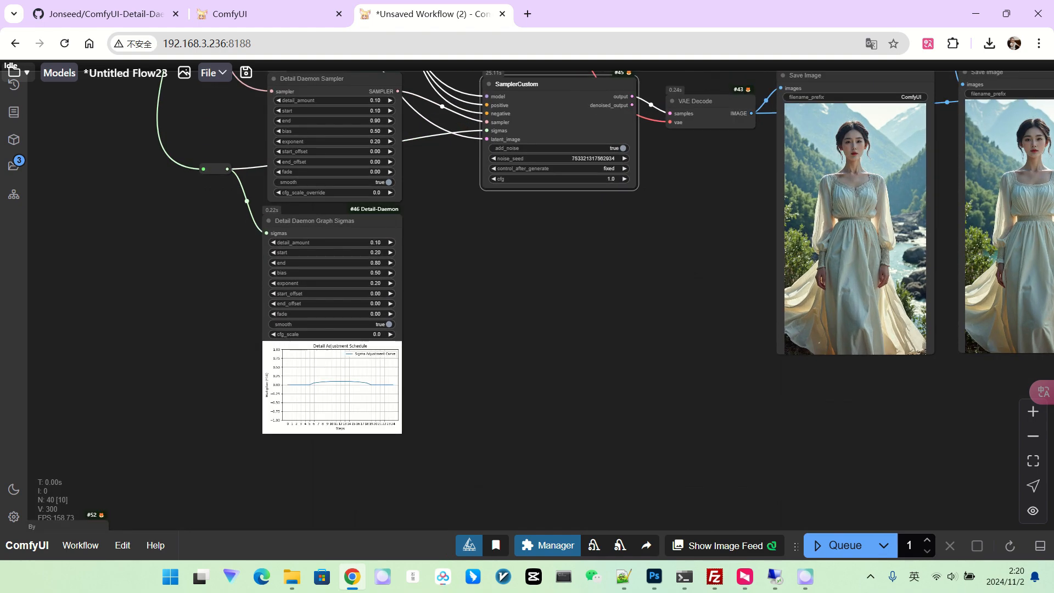
pyautogui.moveTo(570, 261); pyautogui.dragTo(612, 324)
pyautogui.click(614, 328)
pyautogui.keyDown('ctrl'); pyautogui.click(363, 146); pyautogui.keyUp('ctrl')
pyautogui.keyDown('ctrl'); pyautogui.click(562, 152); pyautogui.keyUp('ctrl')
pyautogui.keyDown('ctrl'); pyautogui.click(742, 168); pyautogui.keyUp('ctrl')
pyautogui.scroll(-2, 736, 225)
pyautogui.moveTo(736, 225); pyautogui.dragTo(655, 281)
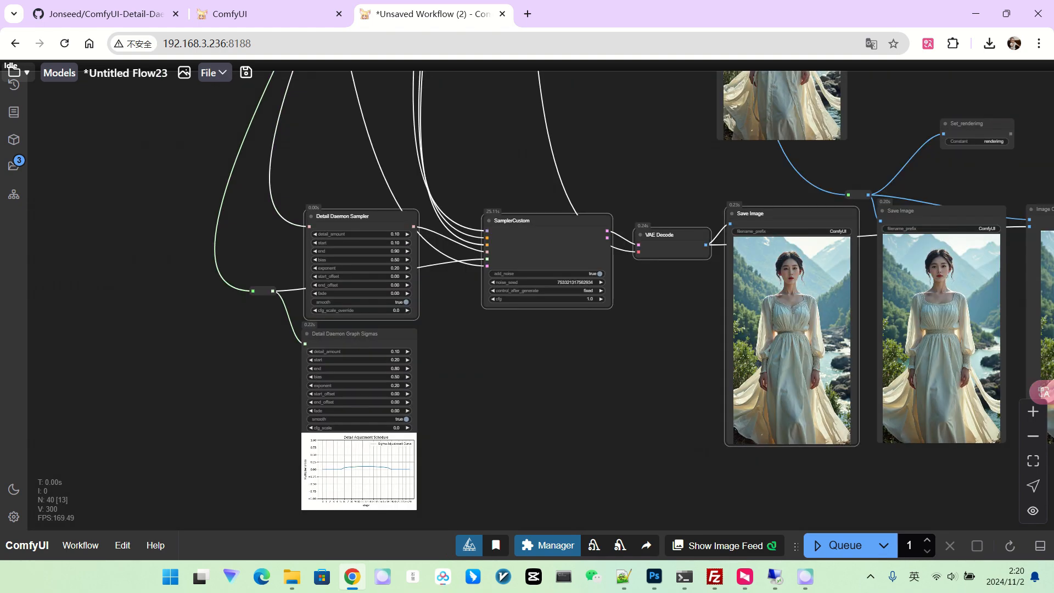
pyautogui.hotkey('ctrl', 'c')
pyautogui.moveTo(263, 483); pyautogui.dragTo(410, 235)
pyautogui.scroll(2, 410, 264)
pyautogui.hotkey('ctrl', 'v')
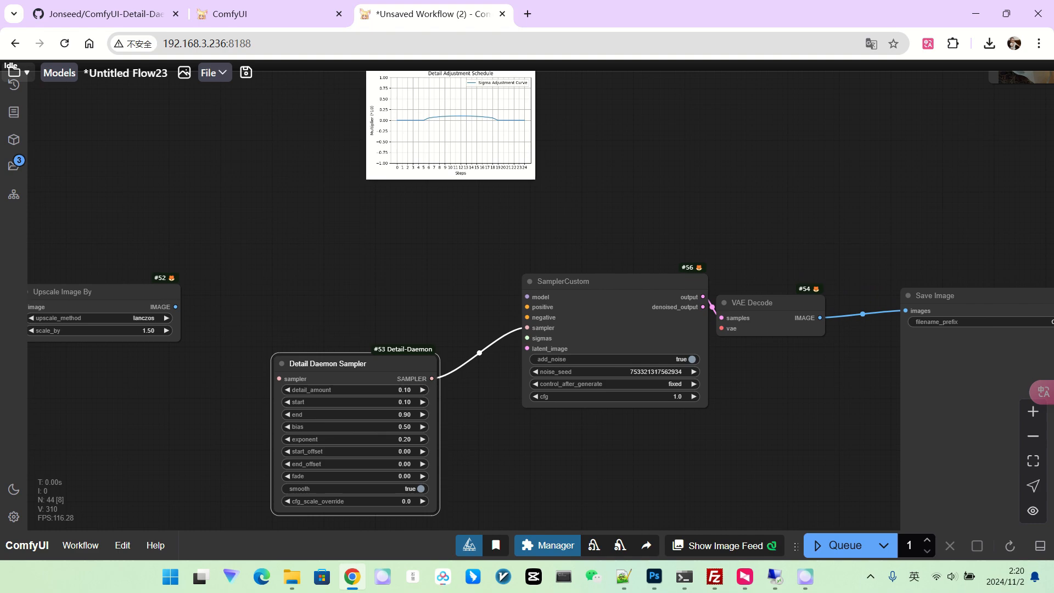
pyautogui.click(431, 312)
pyautogui.scroll(-2, 431, 312)
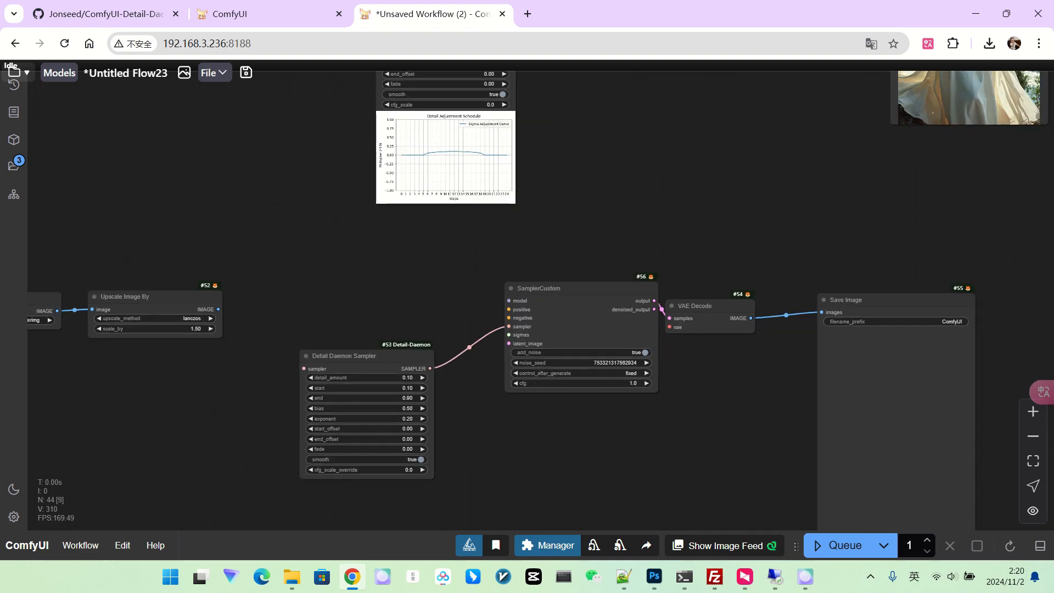
# Duplicate the Get_renderimg node, set the copy's constant to fluxmodel and connect it to the new SamplerCustom's model input
pyautogui.moveTo(333, 270); pyautogui.dragTo(357, 247)
pyautogui.scroll(3, 357, 246)
pyautogui.click(201, 241)
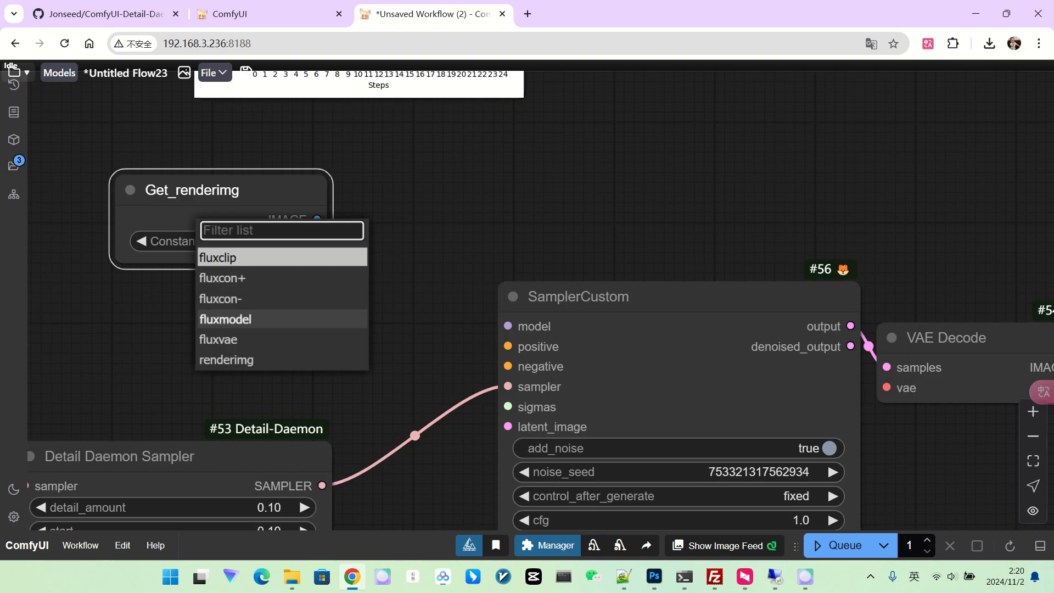
pyautogui.click(225, 319)
pyautogui.moveTo(283, 214); pyautogui.dragTo(510, 326)
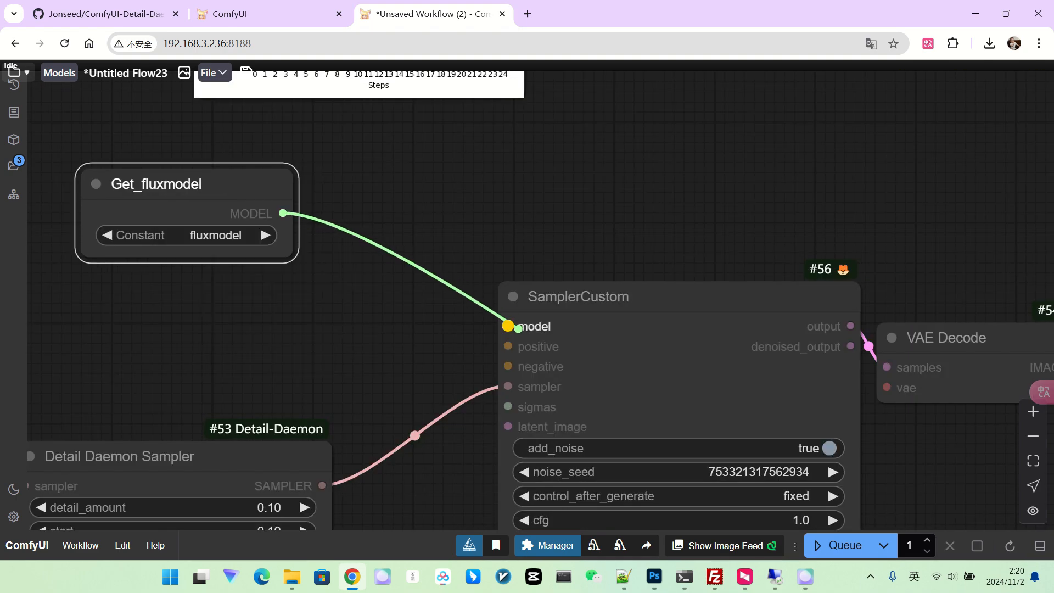
pyautogui.moveTo(429, 335); pyautogui.dragTo(638, 319)
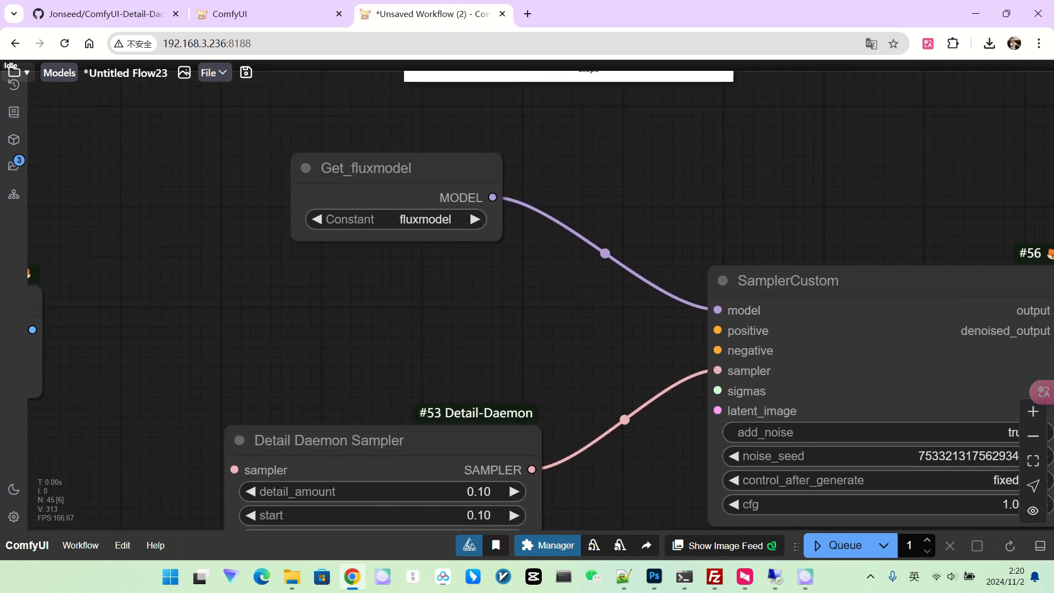
pyautogui.moveTo(384, 169); pyautogui.dragTo(356, 162)
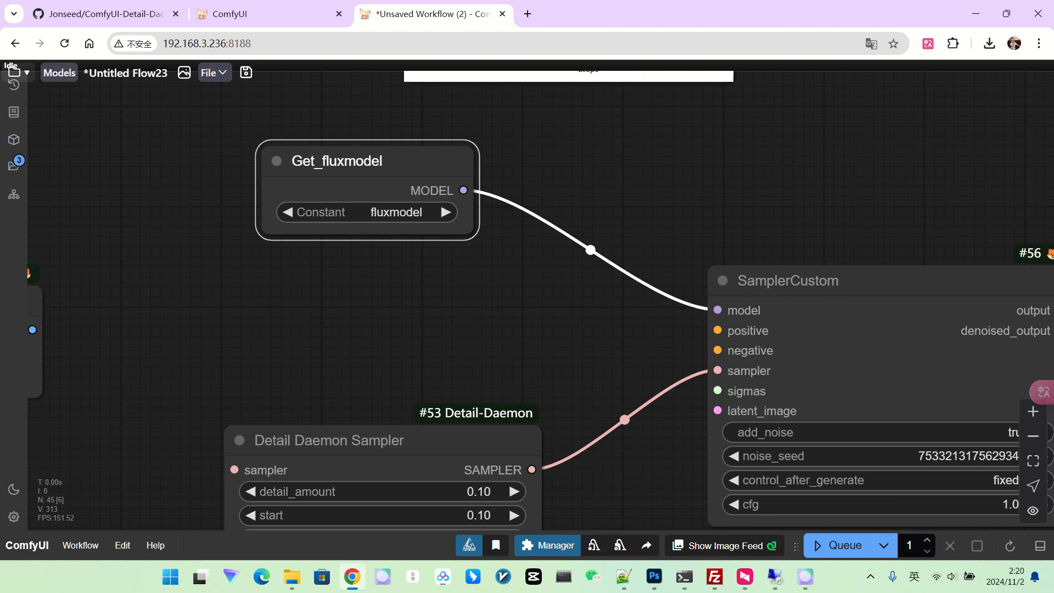
# Duplicate the Get_fluxmodel node below itself and set the copy's constant to fluxcon+
pyautogui.moveTo(355, 162)
pyautogui.keyDown('alt'); pyautogui.mouseDown()
pyautogui.moveTo(340, 252)
pyautogui.moveTo(235, 278)
pyautogui.mouseUp(); pyautogui.keyUp('alt')
pyautogui.click(340, 302)
pyautogui.click(354, 334)
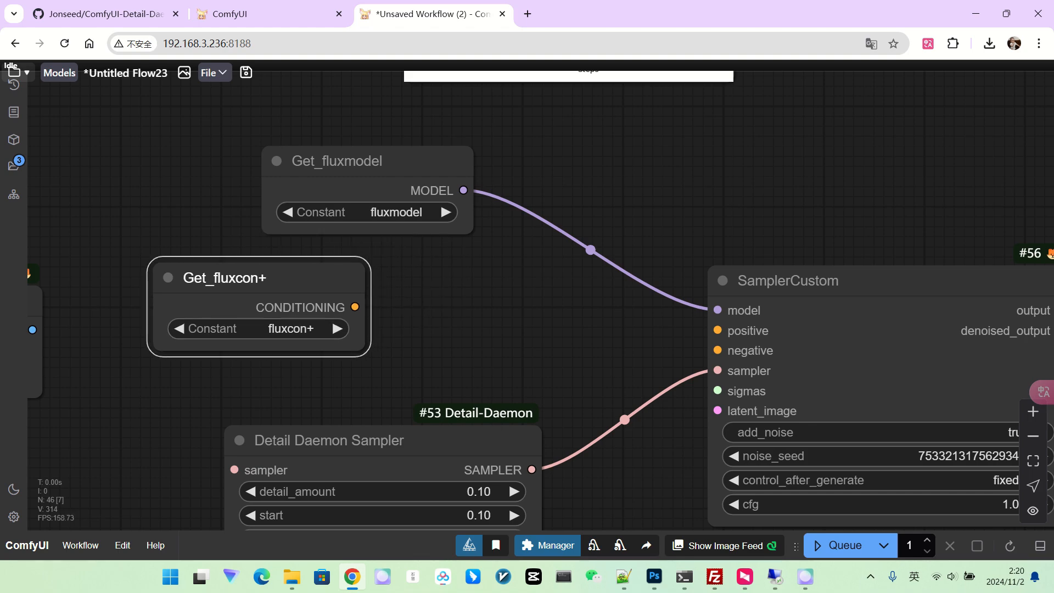
# Add a FluxGuidance node and wire Get_fluxcon+ through it into the SamplerCustom's positive input
pyautogui.doubleClick(502, 305)
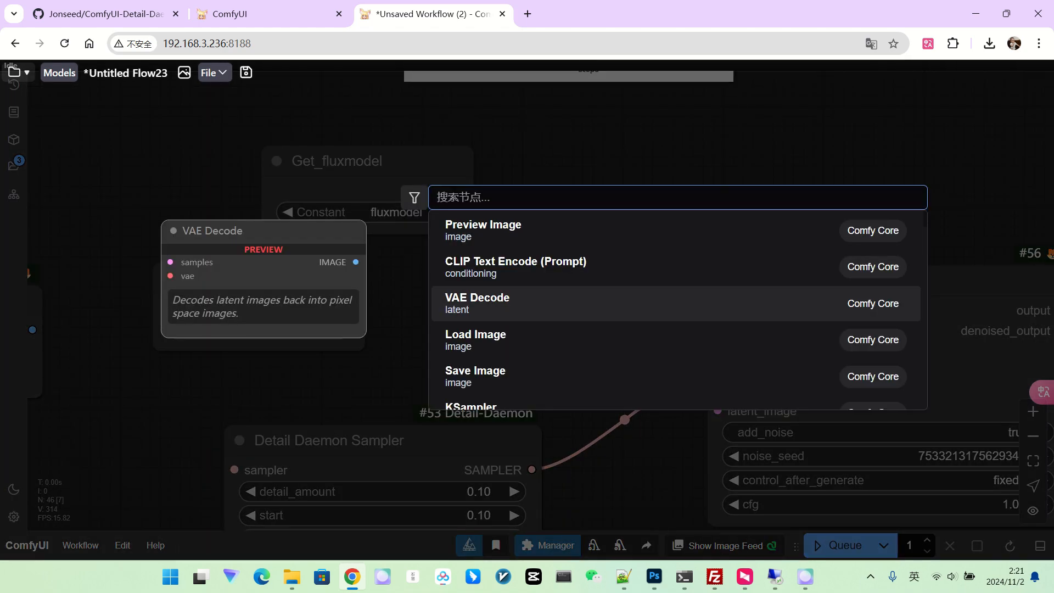
pyautogui.write('flux')
pyautogui.press('Return')
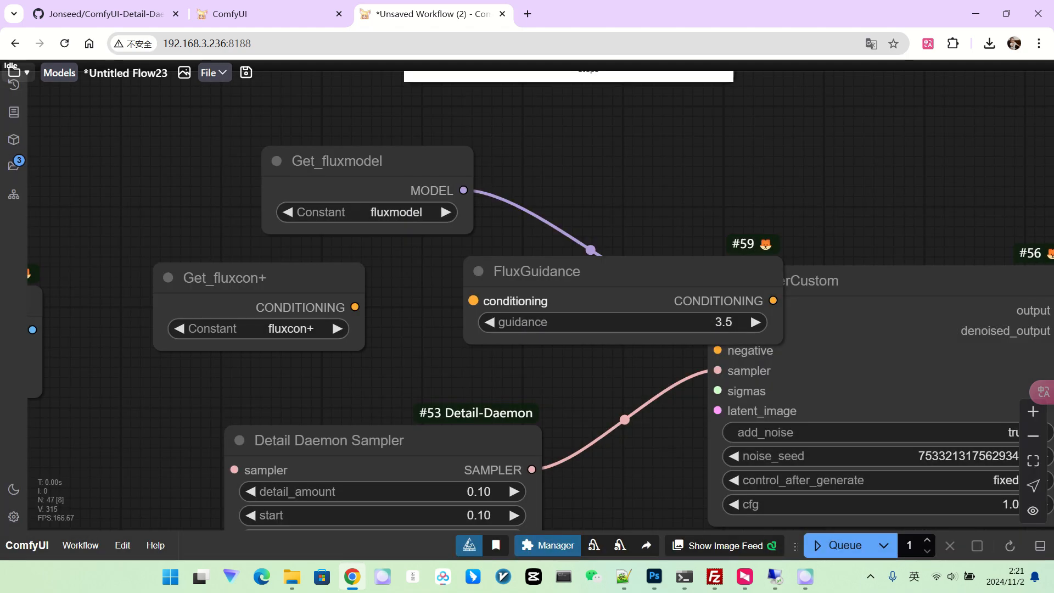
pyautogui.moveTo(571, 272); pyautogui.dragTo(484, 277)
pyautogui.rightClick(484, 277)
pyautogui.click(516, 316)
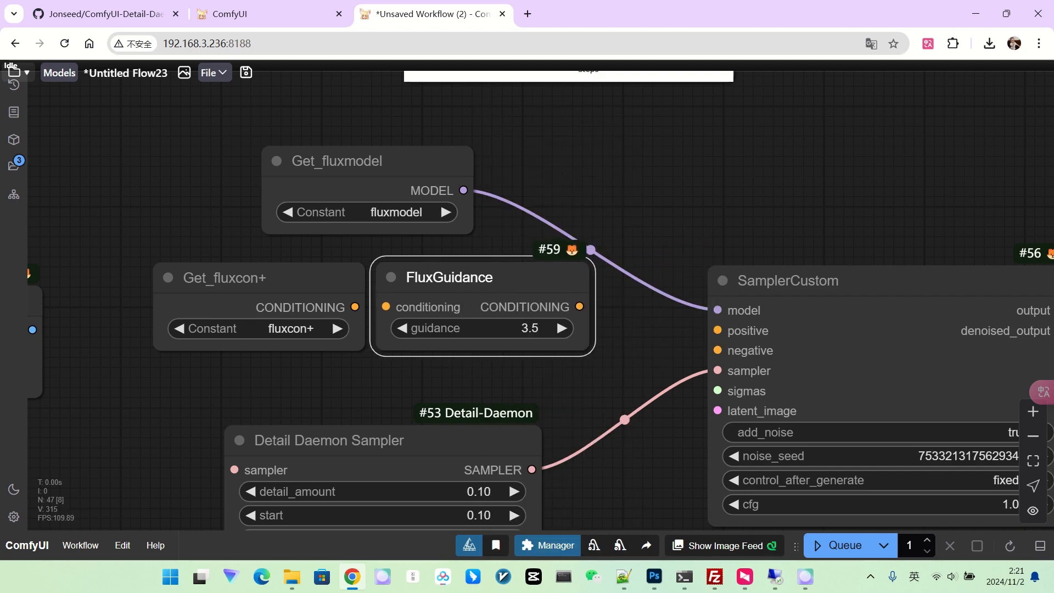
pyautogui.moveTo(355, 308); pyautogui.dragTo(386, 306)
pyautogui.moveTo(579, 307); pyautogui.dragTo(718, 331)
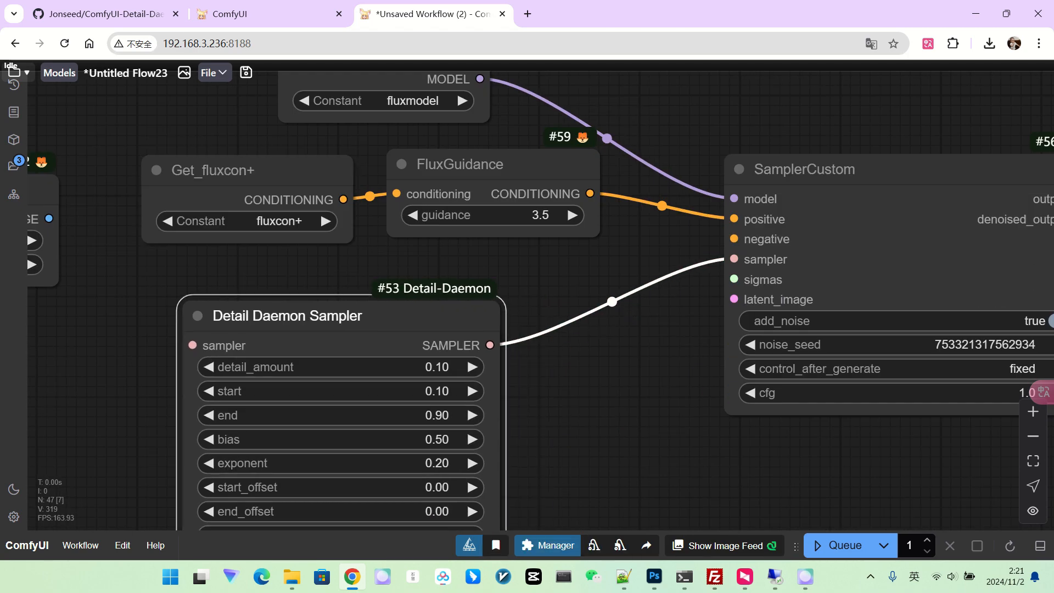
# Duplicate the Get_fluxcon+ node beside Get_fluxmodel, set the copy to fluxcon- and connect it to the SamplerCustom's negative input
pyautogui.moveTo(561, 269); pyautogui.dragTo(573, 378)
pyautogui.moveTo(384, 158); pyautogui.dragTo(485, 159)
pyautogui.moveTo(236, 279); pyautogui.dragTo(233, 163)
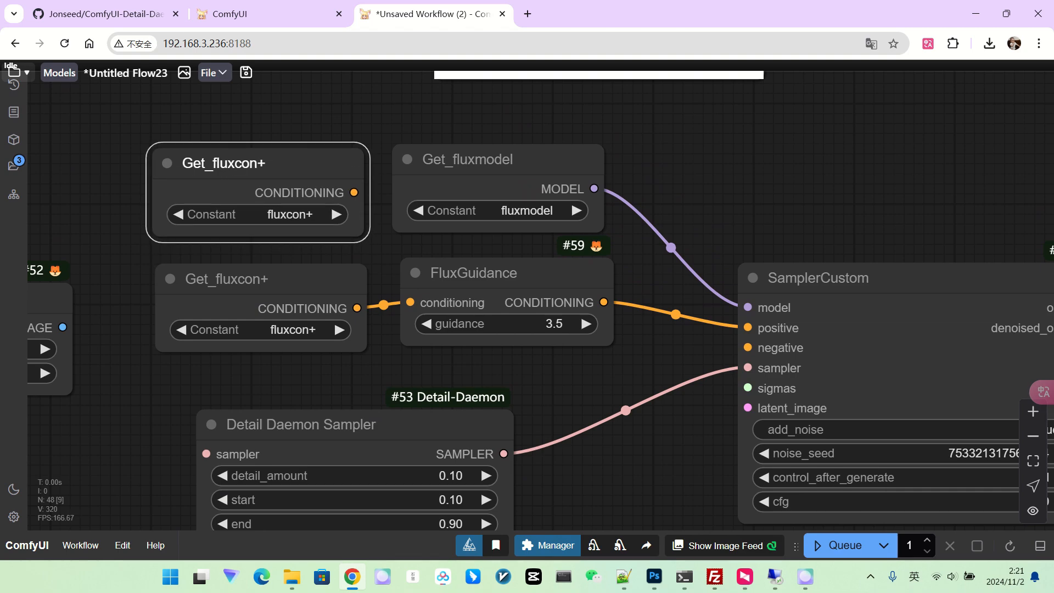
pyautogui.click(309, 215)
pyautogui.click(322, 284)
pyautogui.moveTo(354, 192); pyautogui.dragTo(749, 348)
# Add a KSamplerSelect node feeding the copied Detail Daemon Sampler's sampler input and set its sampler_name to deis
pyautogui.moveTo(620, 368); pyautogui.dragTo(676, 299)
pyautogui.moveTo(406, 356); pyautogui.dragTo(407, 447)
pyautogui.moveTo(804, 300); pyautogui.dragTo(806, 301)
pyautogui.moveTo(472, 352); pyautogui.dragTo(918, 214)
pyautogui.moveTo(709, 340); pyautogui.dragTo(525, 325)
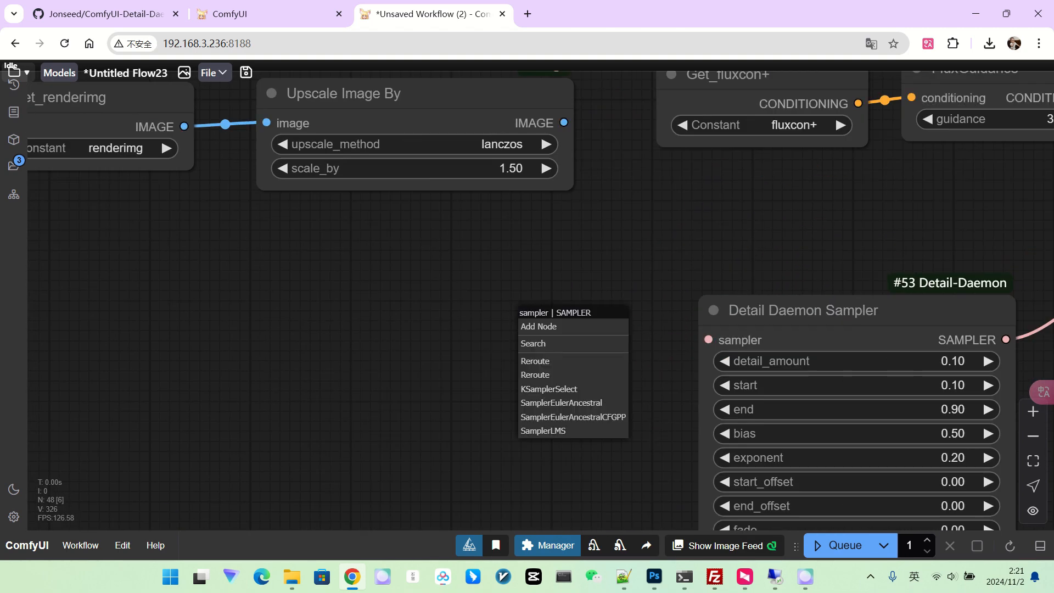
pyautogui.click(548, 389)
pyautogui.moveTo(605, 308); pyautogui.dragTo(387, 308)
pyautogui.click(544, 360)
pyautogui.scroll(-8, 555, 487)
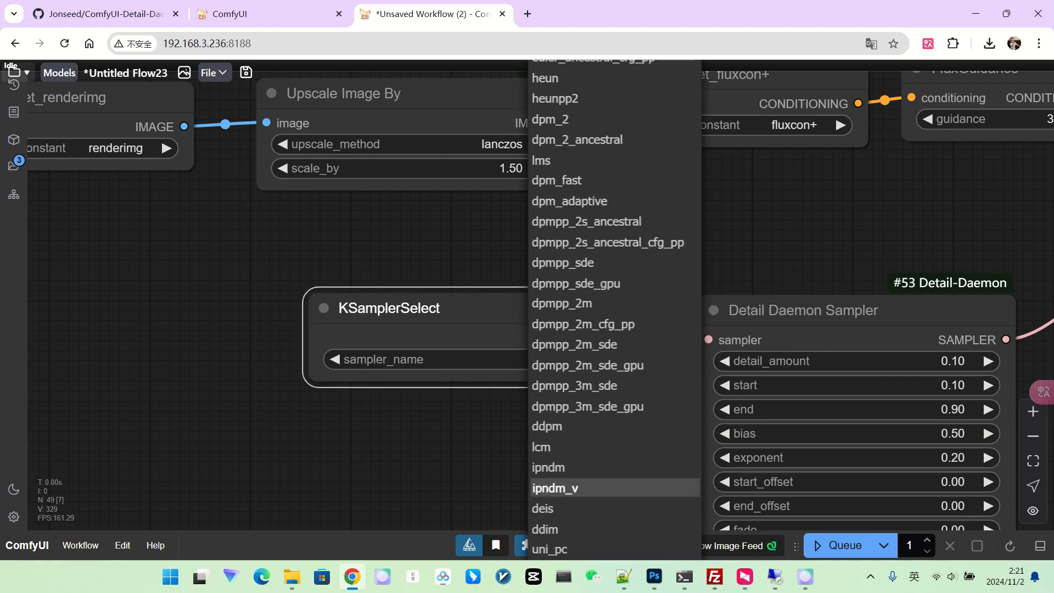
pyautogui.click(549, 508)
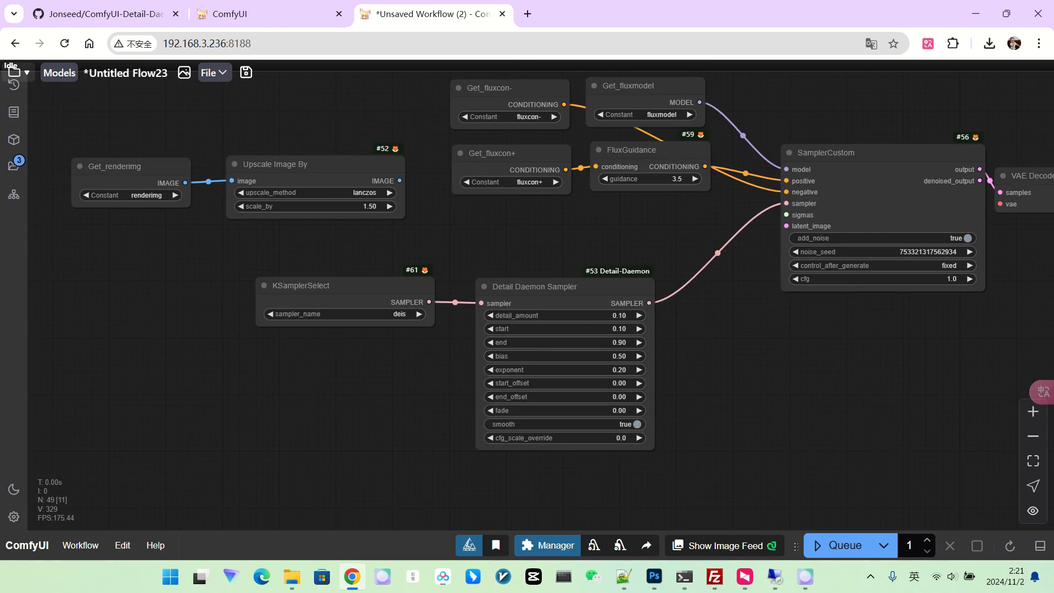
# Add a BasicScheduler feeding the SamplerCustom's sigmas, place it below the Detail Daemon Sampler and connect Get_fluxmodel to its model input
pyautogui.scroll(-1, 549, 302)
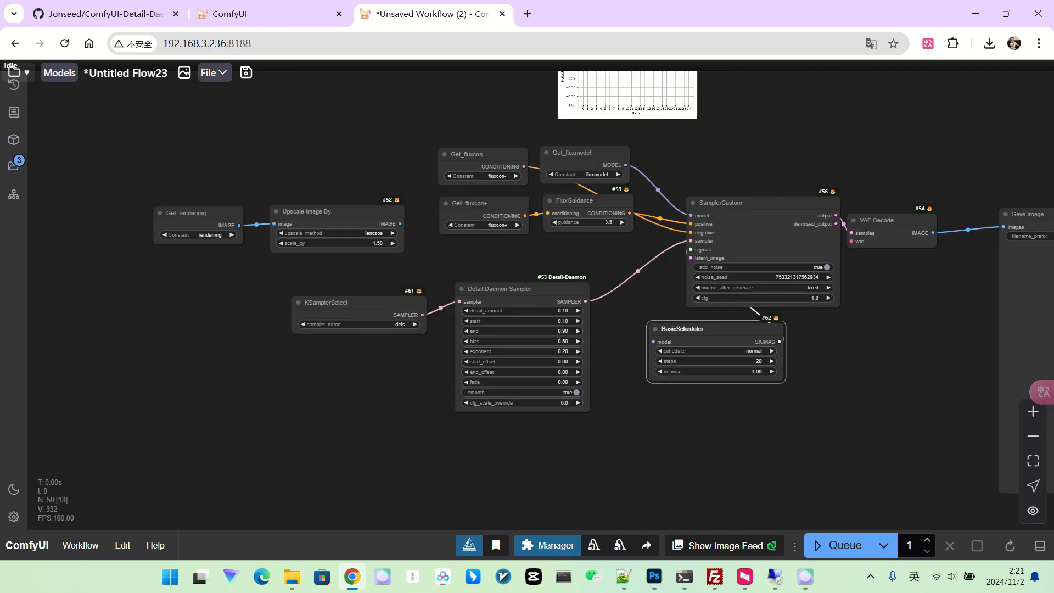
pyautogui.moveTo(682, 329); pyautogui.dragTo(483, 427)
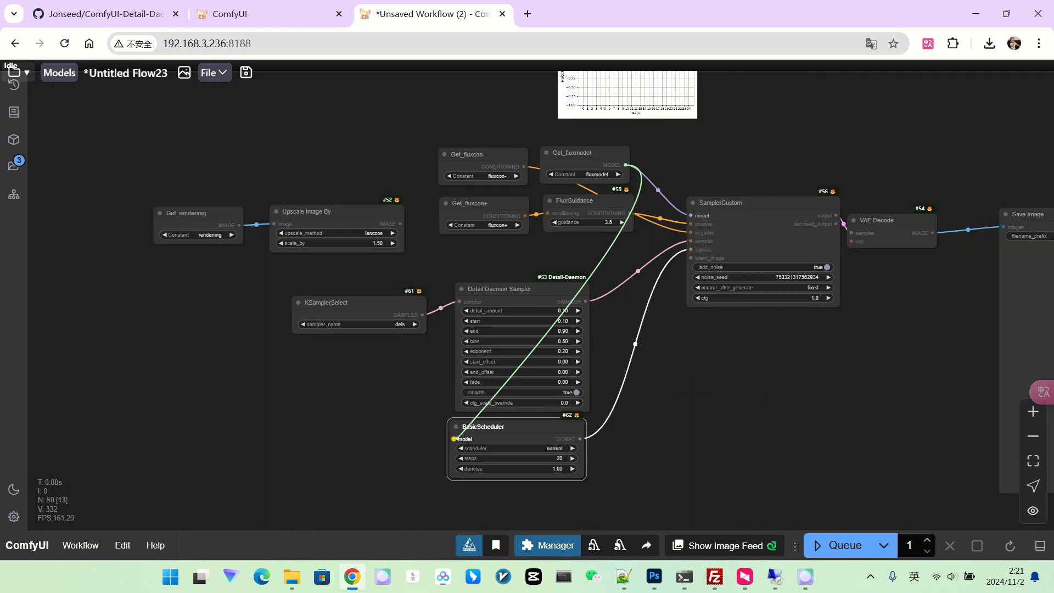
pyautogui.scroll(9, 544, 483)
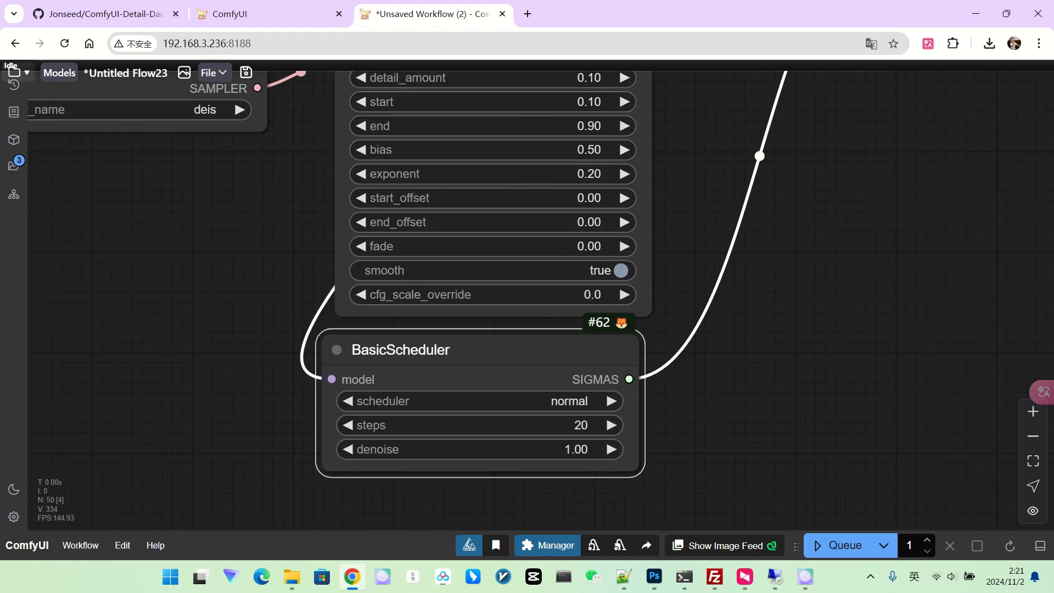
# Set the new BasicScheduler's scheduler to beta and its steps to 25
pyautogui.click(560, 401)
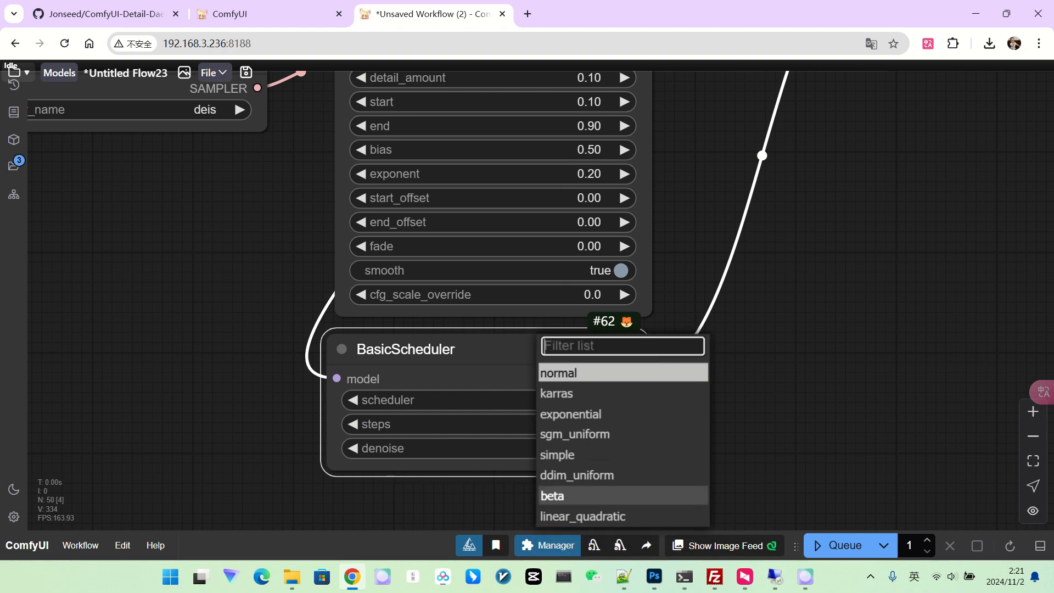
pyautogui.click(623, 496)
pyautogui.scroll(4, 659, 434)
pyautogui.click(379, 417)
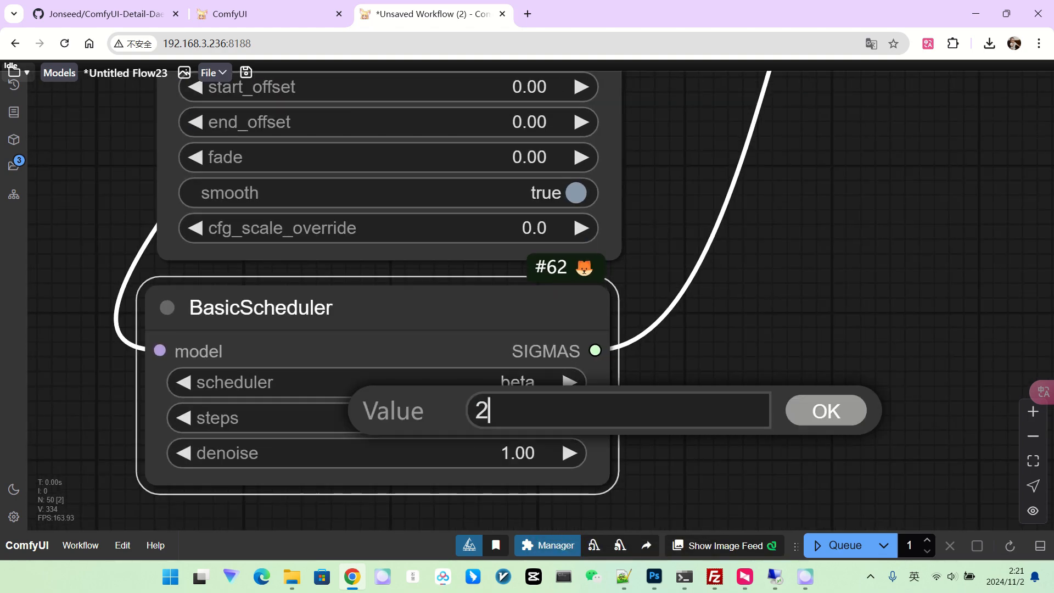
pyautogui.press('Return')
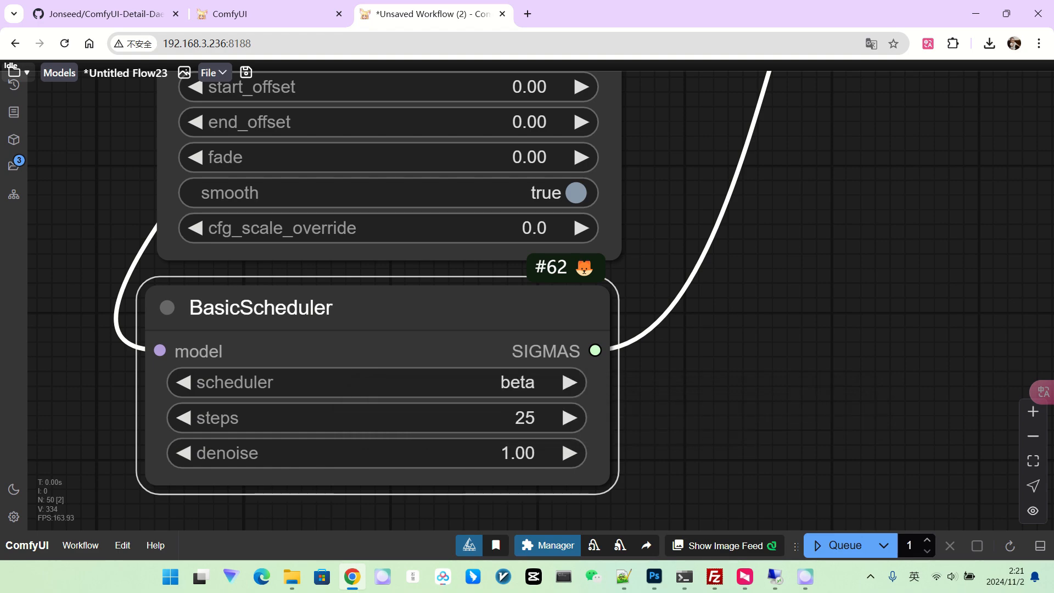
# Set the new BasicScheduler's denoise to 0.50
pyautogui.scroll(3, 664, 453)
pyautogui.scroll(-5, 760, 382)
pyautogui.scroll(-5, 290, 395)
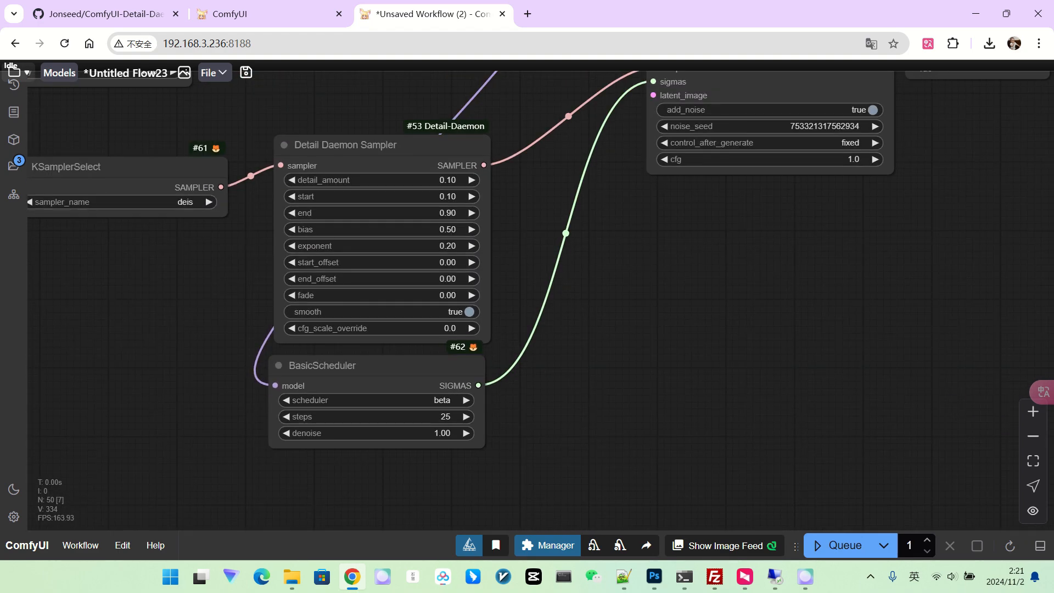
pyautogui.click(409, 434)
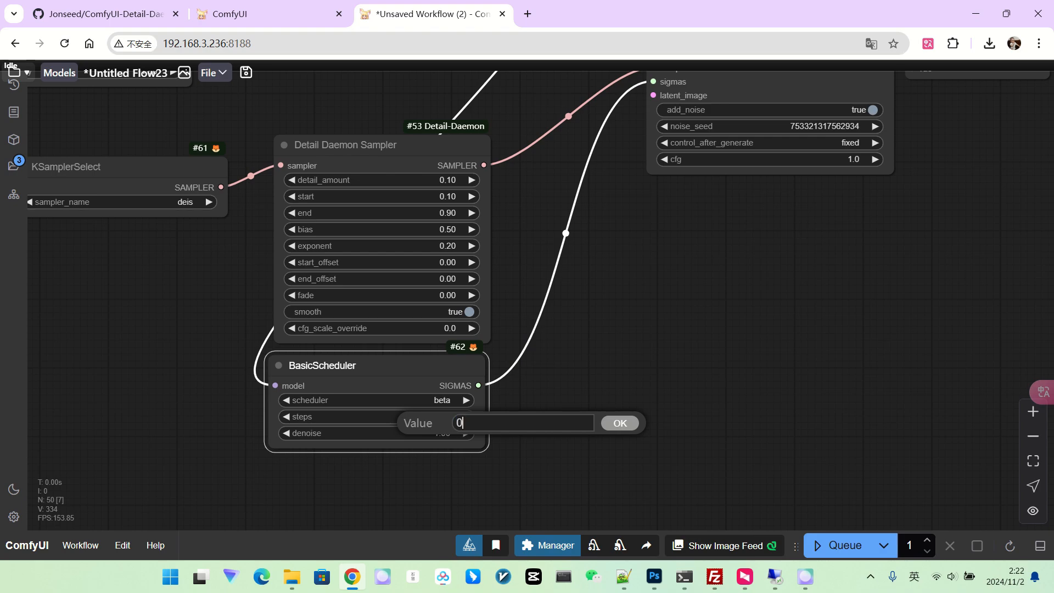
pyautogui.write('0.5')
pyautogui.press('Return')
pyautogui.scroll(2, 632, 297)
pyautogui.scroll(1, 487, 293)
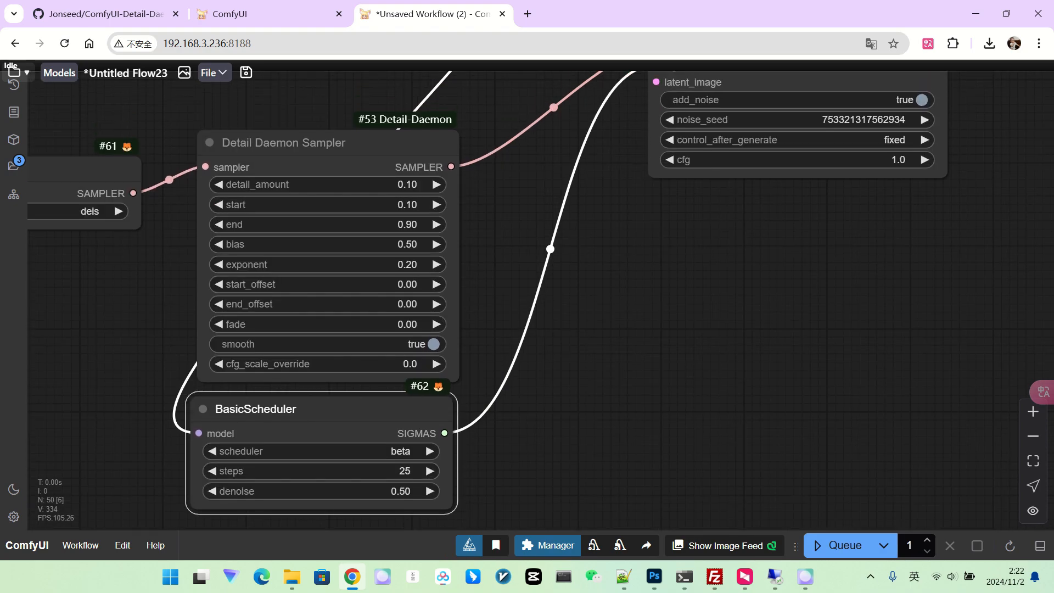
# Move the copied Detail Daemon Sampler and the BasicScheduler slightly upward to tidy the upscaling branch
pyautogui.scroll(-2, 419, 340)
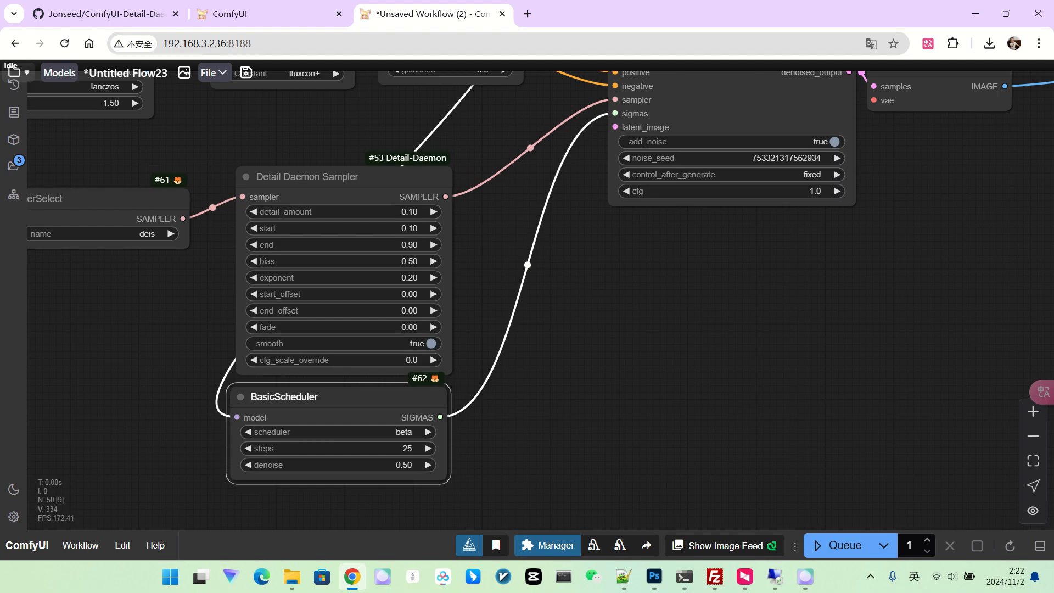
pyautogui.scroll(2, 440, 438)
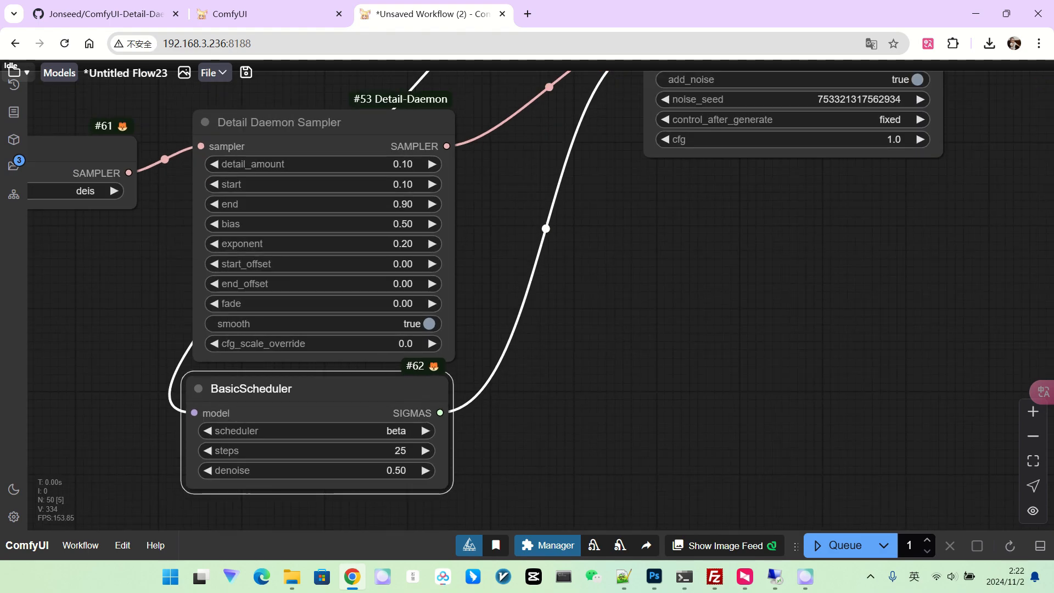
pyautogui.moveTo(629, 358); pyautogui.dragTo(426, 436)
pyautogui.scroll(-2, 530, 393)
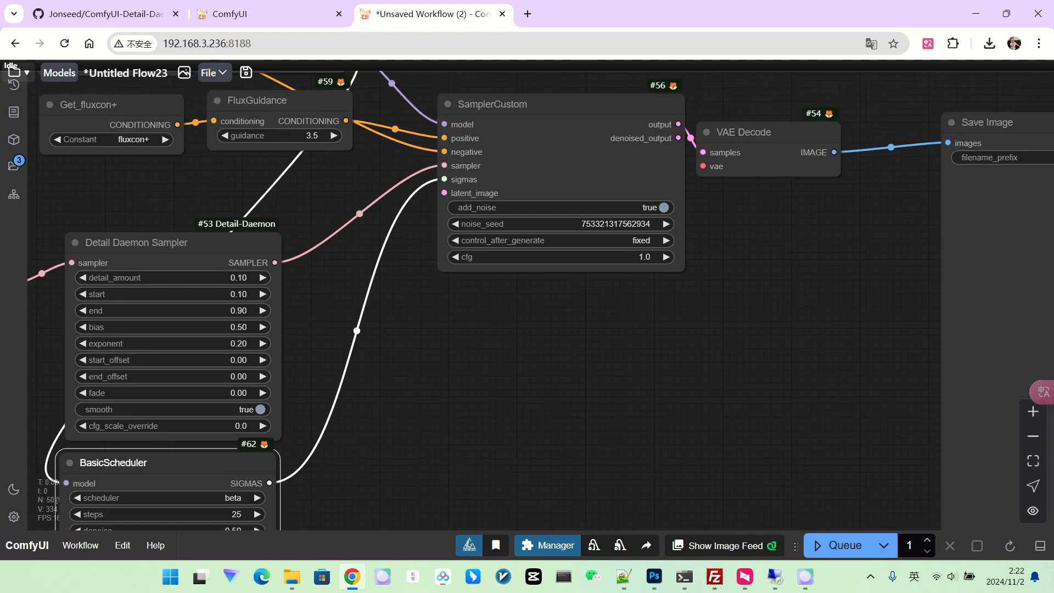
pyautogui.scroll(-2, 562, 397)
pyautogui.moveTo(212, 269); pyautogui.dragTo(212, 237)
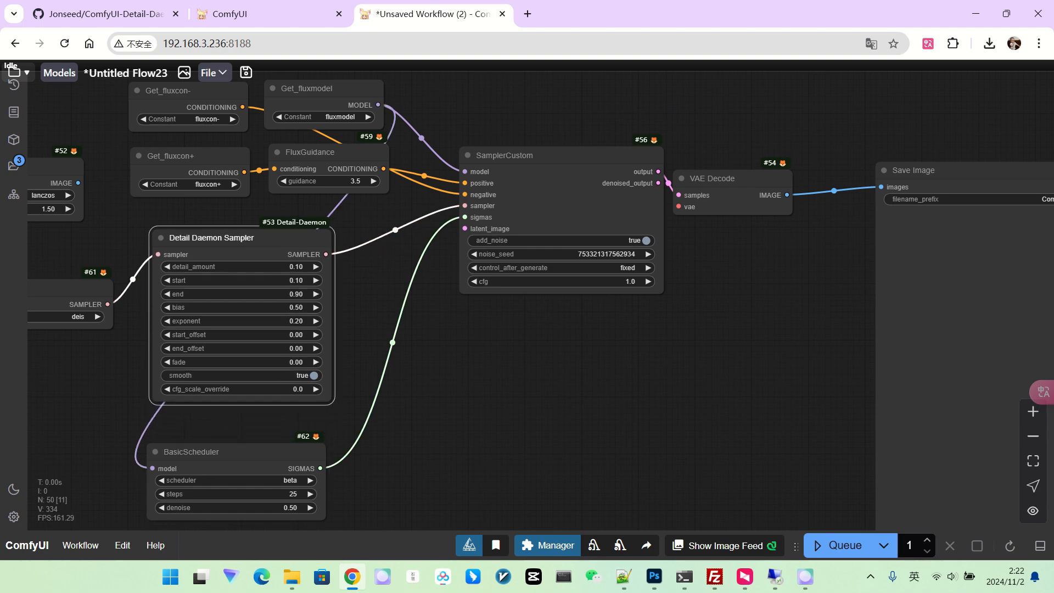
pyautogui.moveTo(211, 451); pyautogui.dragTo(214, 428)
# Add a VAE Encode node below the SamplerCustom, with its pixels fed by the Upscale Image By output
pyautogui.scroll(-2, 663, 305)
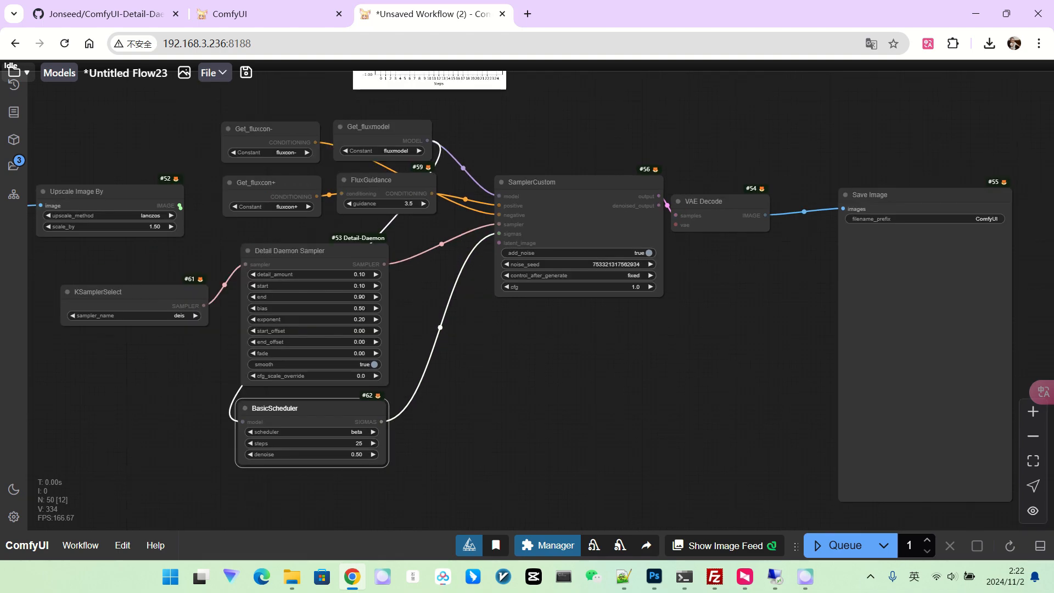
pyautogui.moveTo(148, 365); pyautogui.dragTo(587, 337)
pyautogui.click(165, 428)
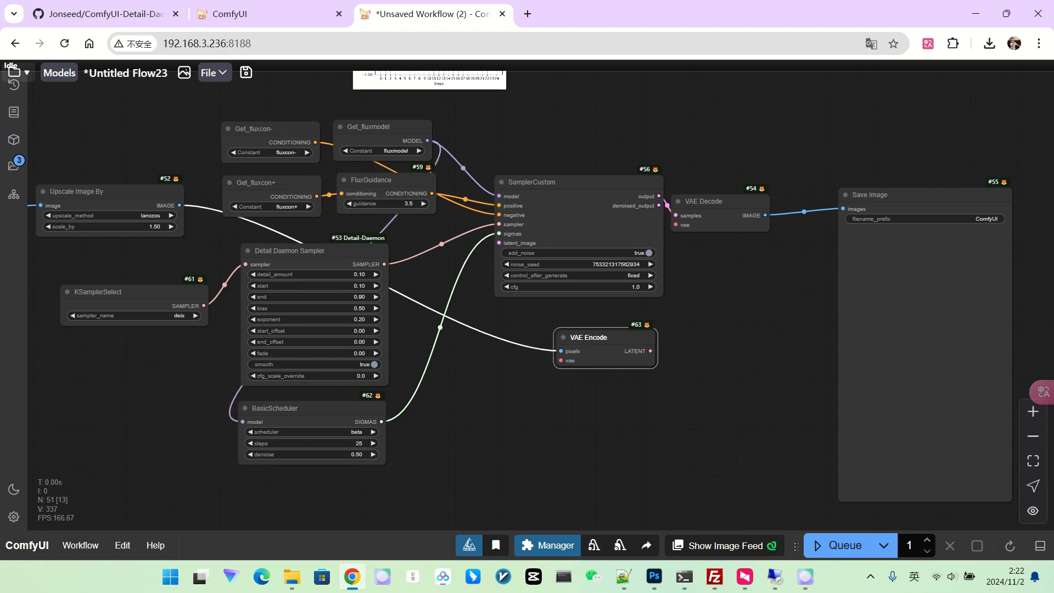
# Connect VAE Encode's latent to the SamplerCustom's latent_image and feed both VAE Encode and VAE Decode from a Get_fluxvae node
pyautogui.moveTo(373, 180); pyautogui.dragTo(476, 404)
pyautogui.moveTo(508, 369); pyautogui.dragTo(357, 260)
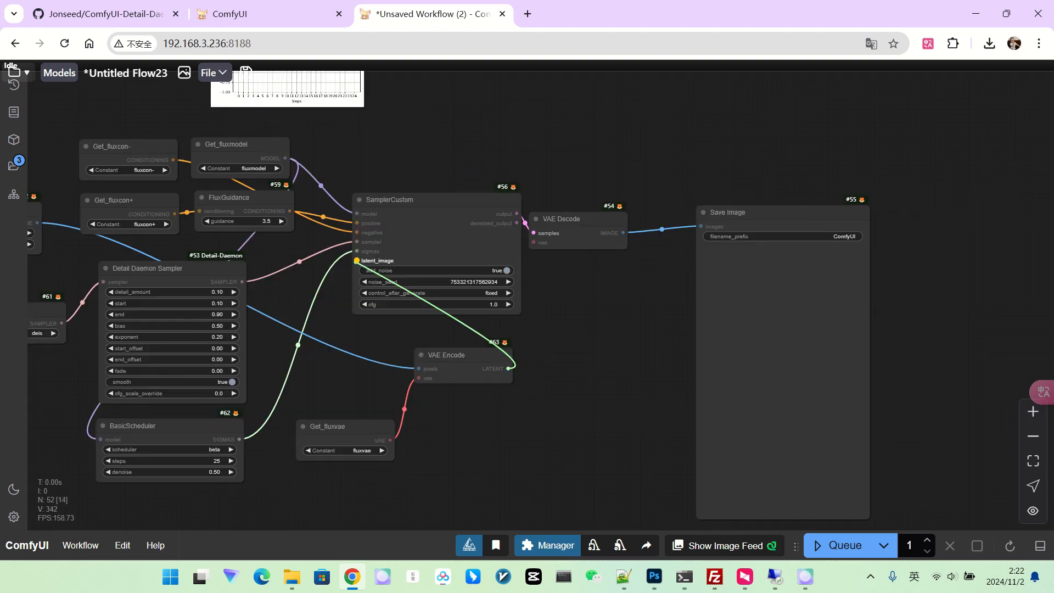
pyautogui.moveTo(390, 440); pyautogui.dragTo(506, 295)
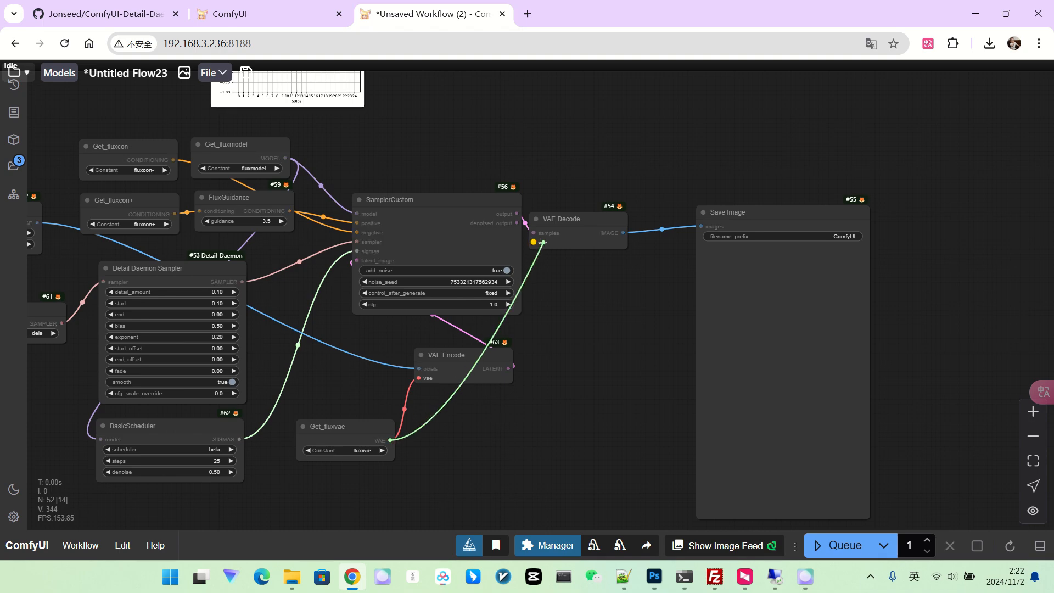
pyautogui.moveTo(541, 242); pyautogui.dragTo(540, 242)
# Queue the workflow with the completed upscaling branch
pyautogui.scroll(-5, 606, 351)
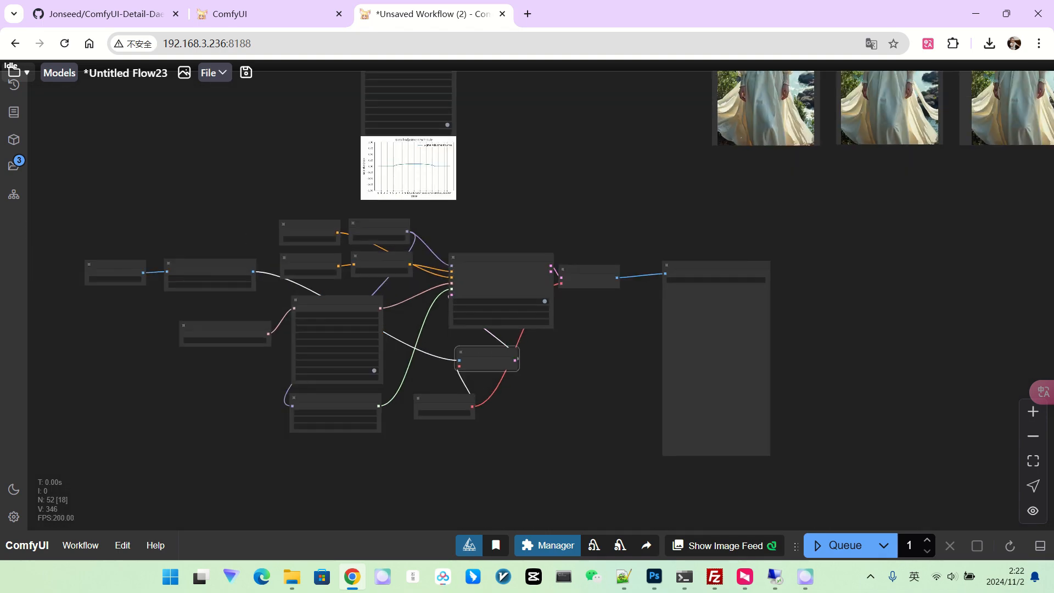
pyautogui.scroll(2, 494, 275)
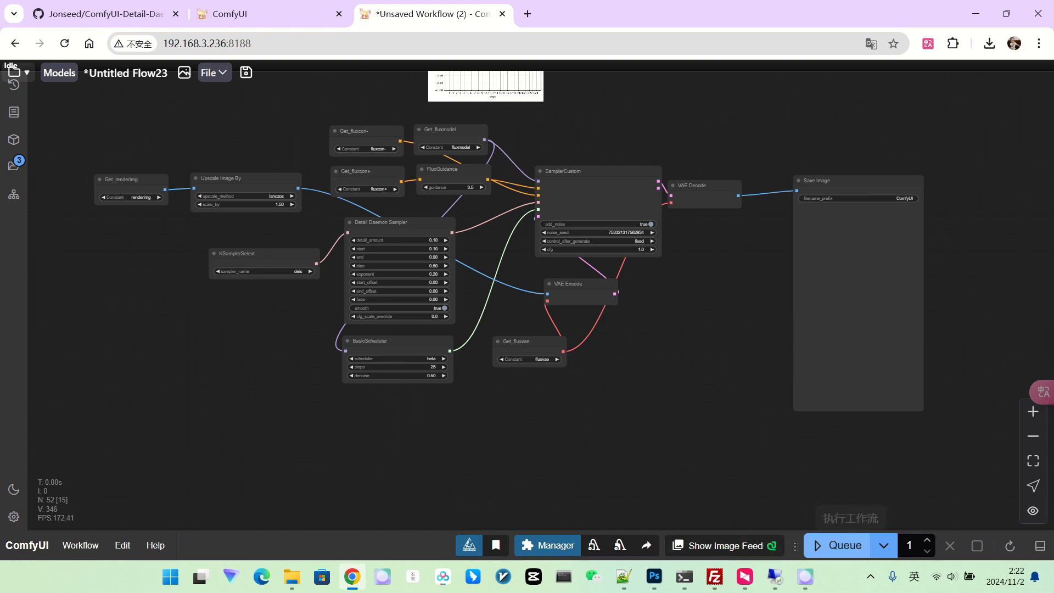
pyautogui.click(837, 545)
# Move the Set_renderimg node beside the topmost branch's VAE Decode and feed it that node's decoded image
pyautogui.scroll(5, 76, 153)
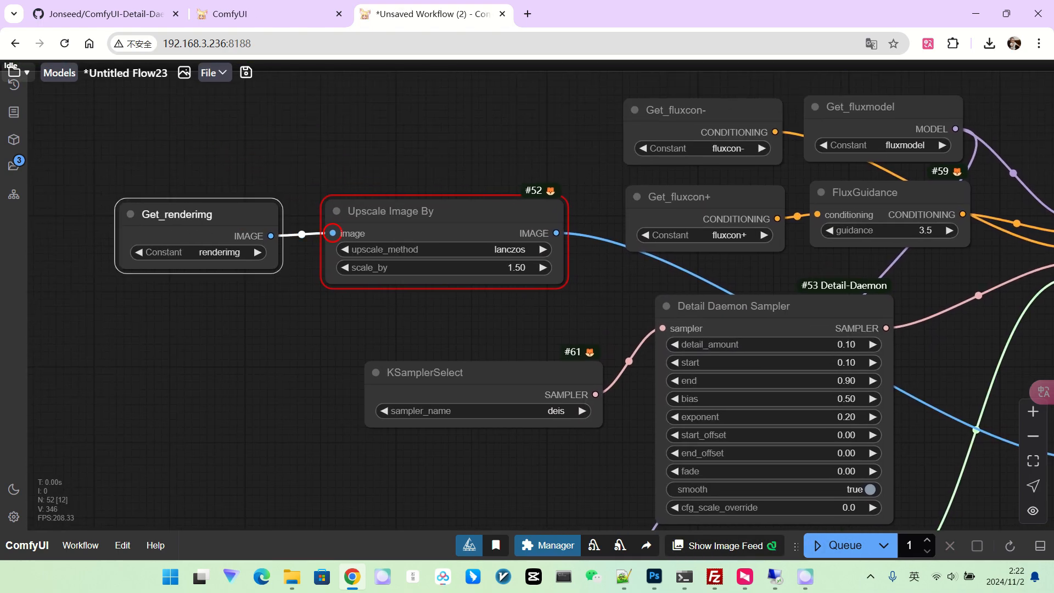
pyautogui.moveTo(226, 220); pyautogui.dragTo(223, 204)
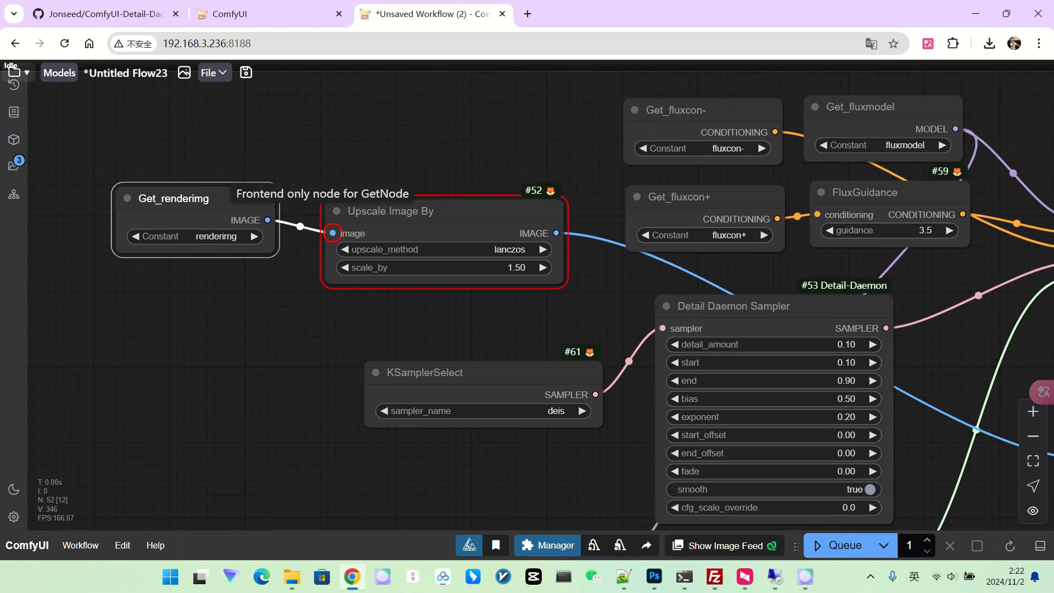
pyautogui.moveTo(503, 386); pyautogui.dragTo(480, 186)
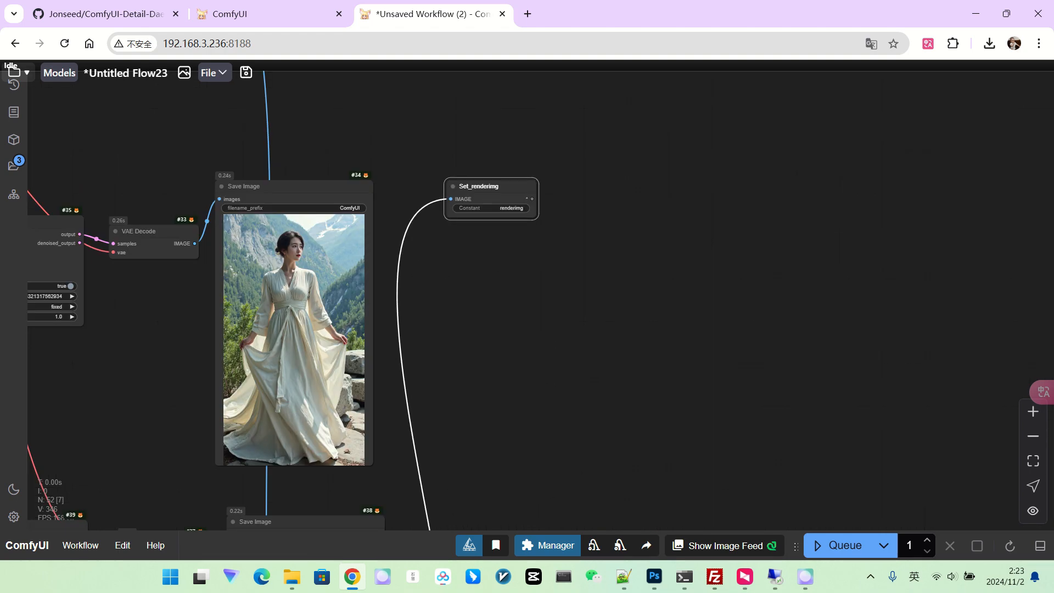
pyautogui.moveTo(483, 247); pyautogui.dragTo(523, 462)
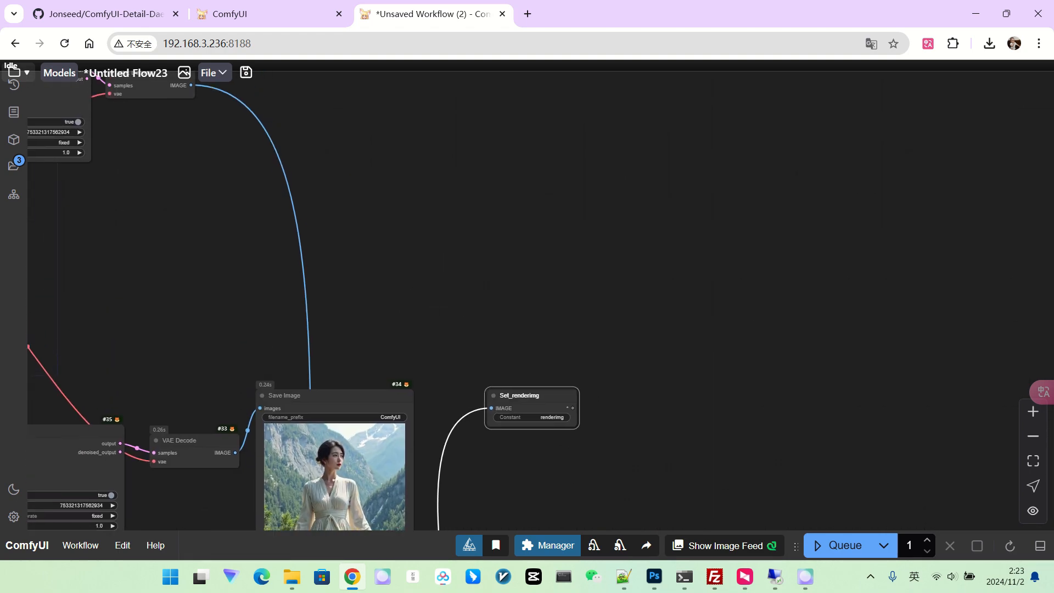
pyautogui.moveTo(533, 401); pyautogui.dragTo(375, 104)
pyautogui.moveTo(379, 192); pyautogui.dragTo(441, 336)
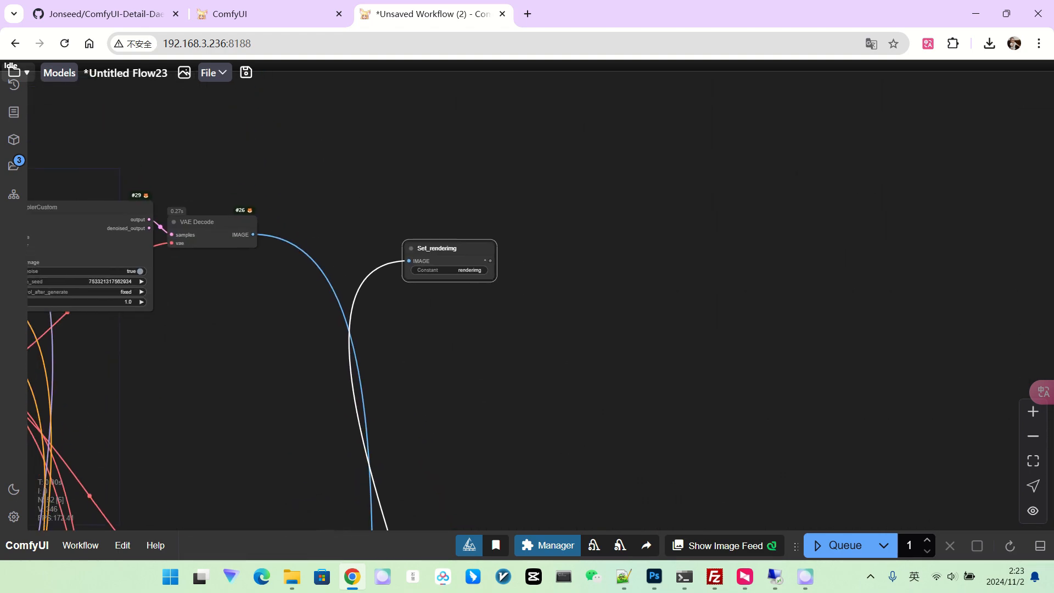
pyautogui.moveTo(437, 249); pyautogui.dragTo(421, 222)
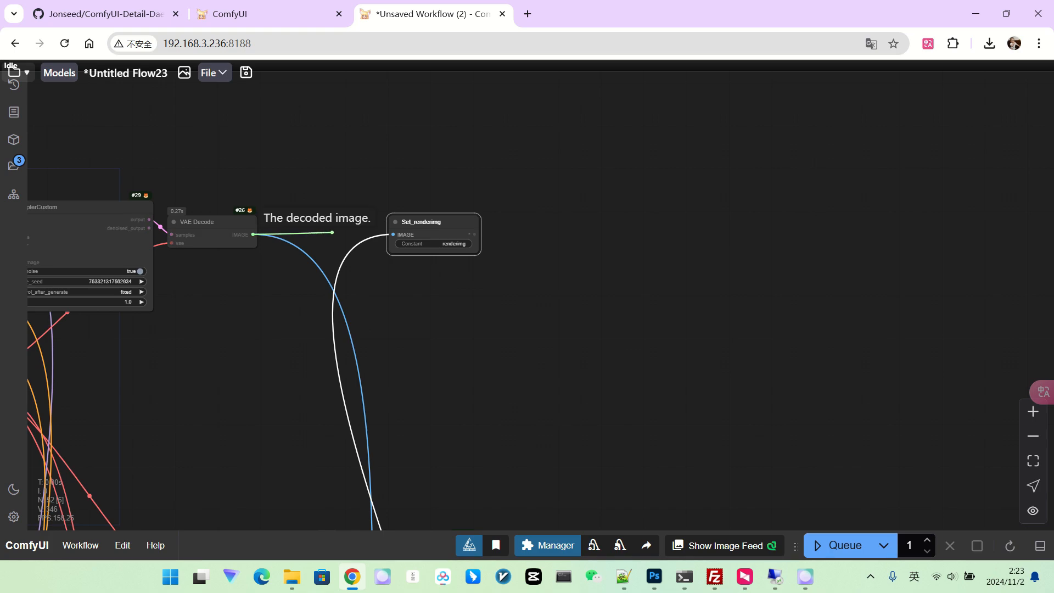
pyautogui.moveTo(332, 232); pyautogui.dragTo(393, 235)
# Queue the workflow with the topmost branch's image as the upscaling source
pyautogui.scroll(-5, 575, 347)
pyautogui.moveTo(575, 347); pyautogui.dragTo(623, 199)
pyautogui.scroll(-4, 767, 408)
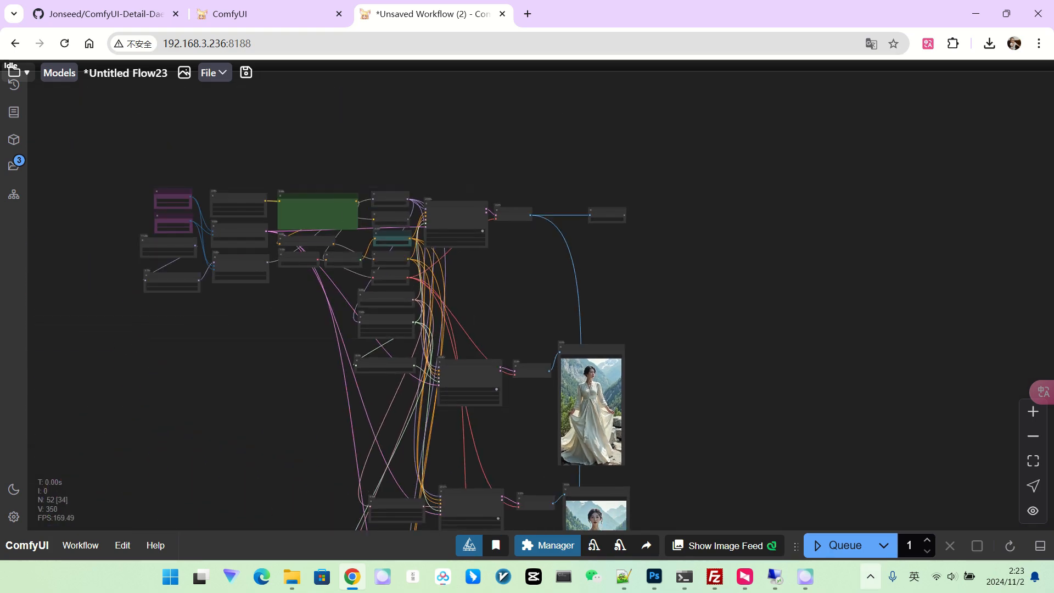
pyautogui.click(840, 546)
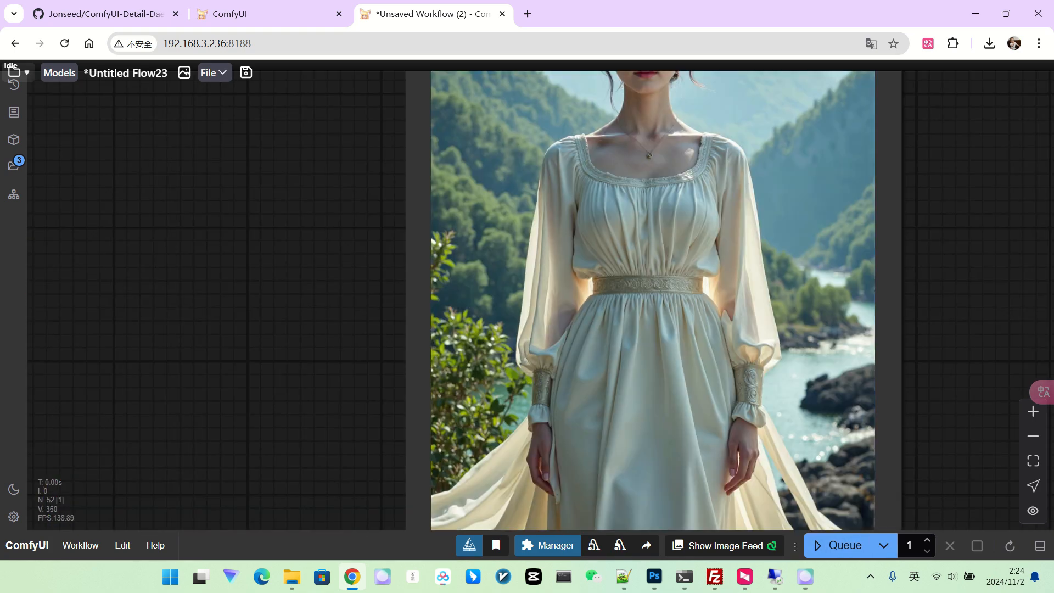
# Examine the upscaled image and move its Save Image node slightly farther away from the upscaling branch's VAE Decode
pyautogui.scroll(-7, 592, 181)
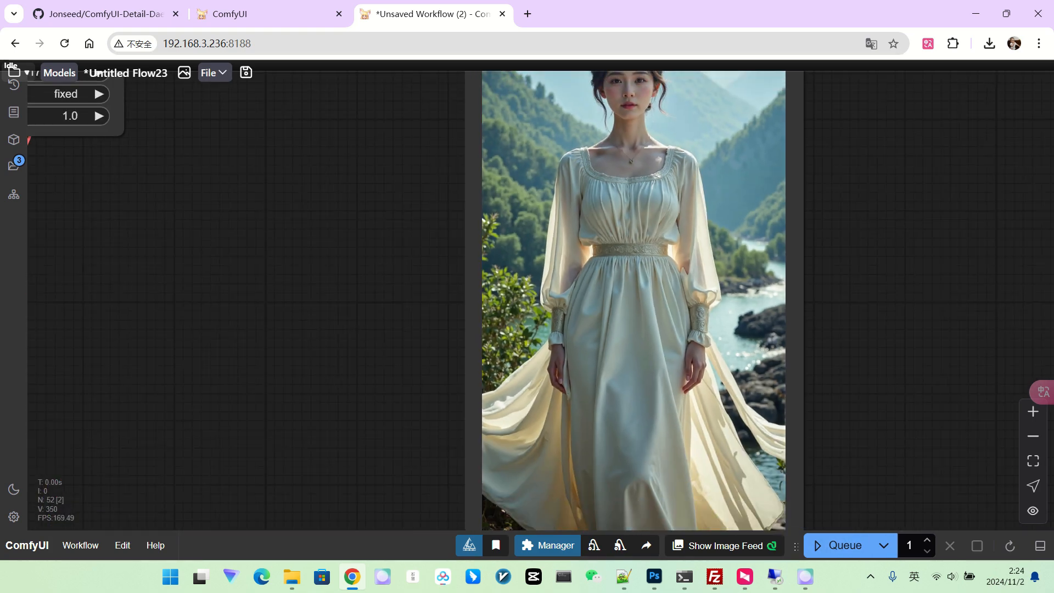
pyautogui.scroll(-5, 623, 261)
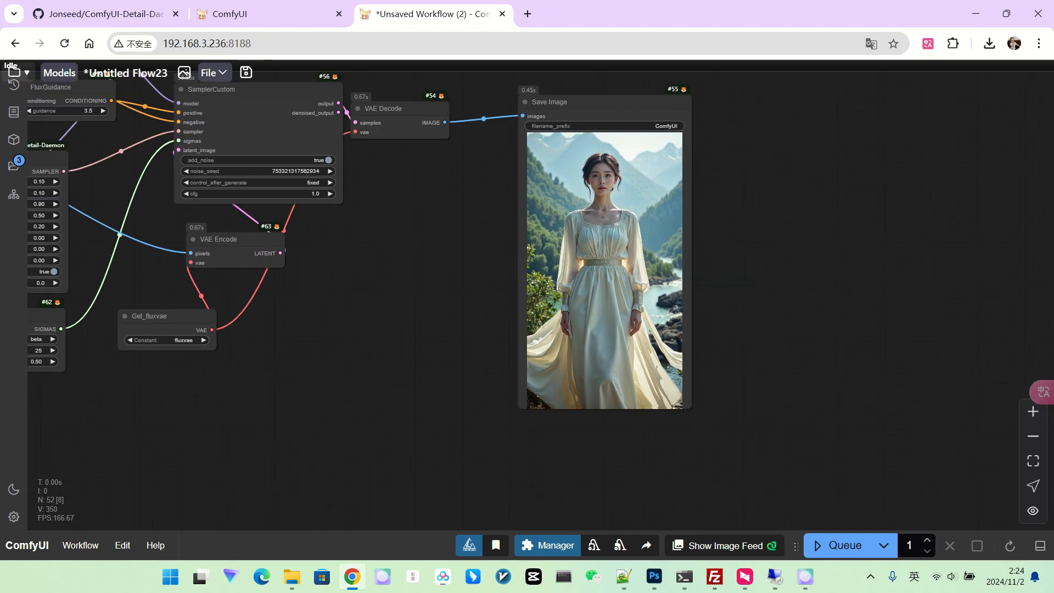
pyautogui.scroll(2, 305, 286)
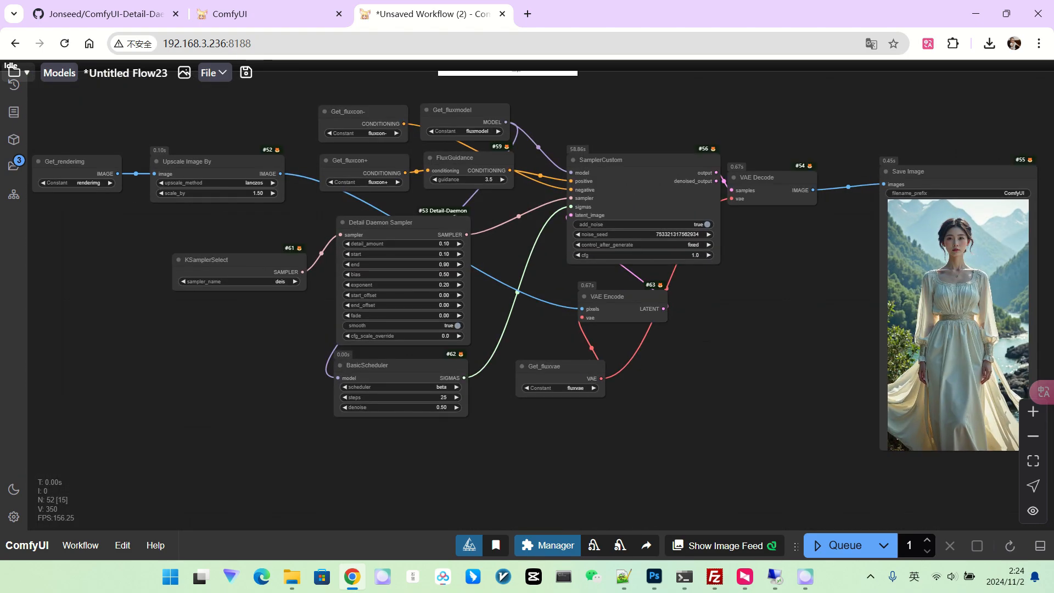
pyautogui.moveTo(824, 263); pyautogui.dragTo(313, 283)
pyautogui.scroll(-4, 619, 284)
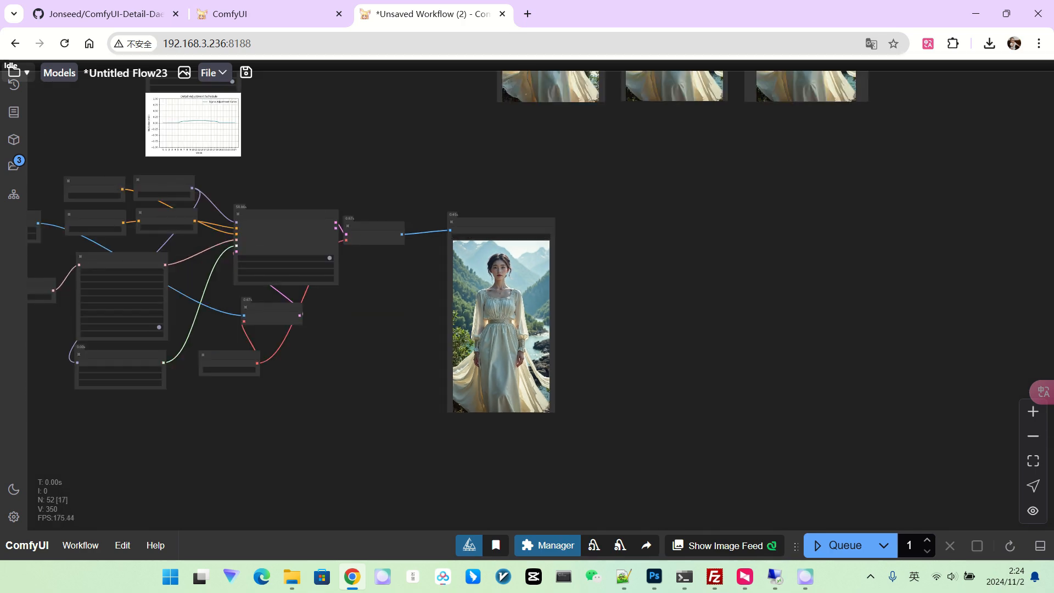
pyautogui.moveTo(619, 285); pyautogui.dragTo(529, 372)
pyautogui.moveTo(413, 309); pyautogui.dragTo(454, 312)
pyautogui.scroll(-2, 620, 341)
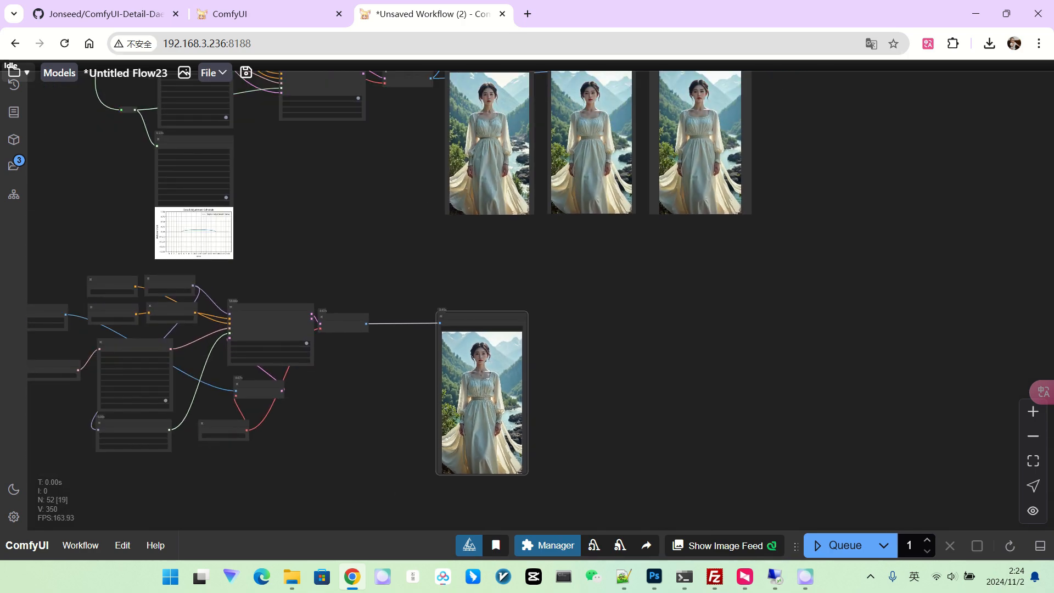
# Place an Image Comparer (rgthree) beside the upscaling branch's Save Image, fed by Get_renderimg and that branch's VAE Decode
pyautogui.scroll(2, 613, 346)
pyautogui.moveTo(612, 346); pyautogui.dragTo(656, 404)
pyautogui.scroll(1, 434, 328)
pyautogui.scroll(-3, 657, 404)
pyautogui.moveTo(401, 478); pyautogui.dragTo(528, 378)
pyautogui.scroll(3, 529, 378)
pyautogui.moveTo(977, 231); pyautogui.dragTo(504, 326)
pyautogui.scroll(-4, 504, 326)
pyautogui.moveTo(492, 112)
pyautogui.mouseDown()
pyautogui.moveTo(472, 329)
pyautogui.moveTo(399, 334)
pyautogui.moveTo(396, 350)
pyautogui.mouseUp()
pyautogui.moveTo(329, 308); pyautogui.dragTo(625, 249)
pyautogui.scroll(2, 625, 249)
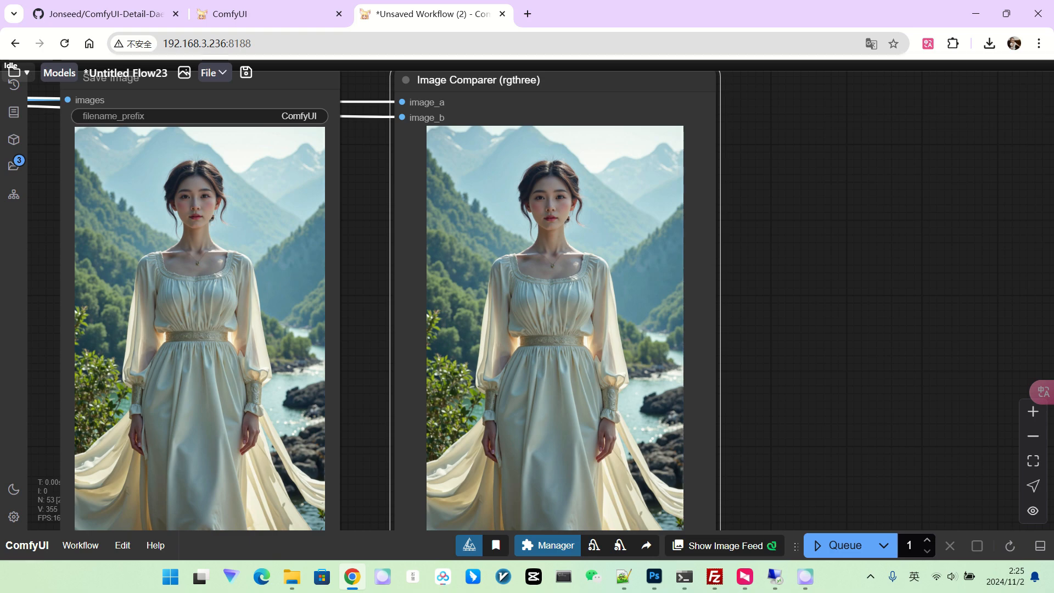
# Review the whole workflow, from the upscaling branch and its image comparison up to the earlier sampling branches
pyautogui.scroll(-8, 794, 274)
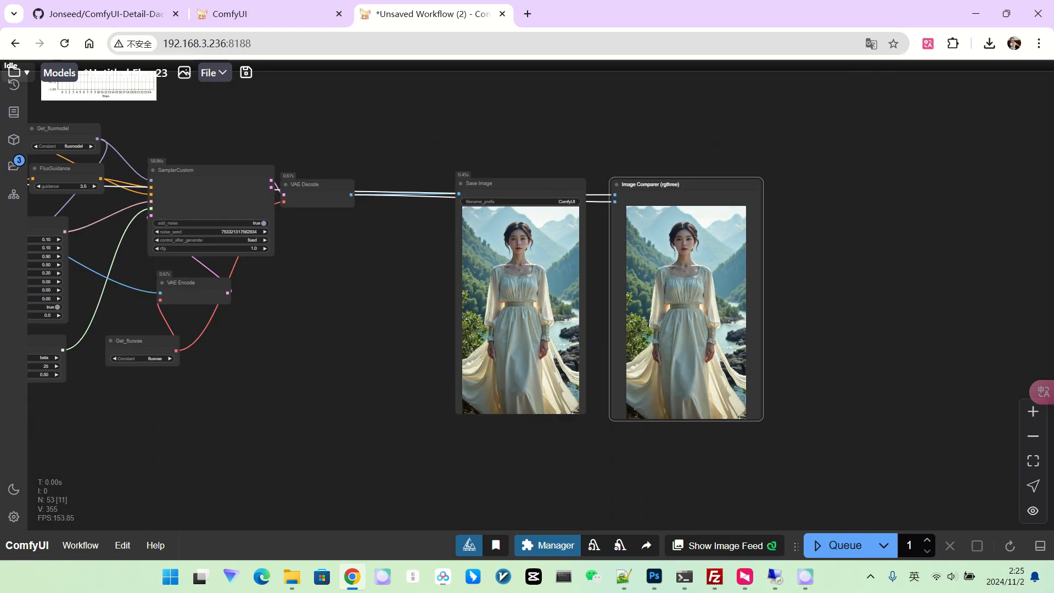
pyautogui.moveTo(794, 274); pyautogui.dragTo(1032, 283)
pyautogui.scroll(-3, 629, 324)
pyautogui.moveTo(628, 324); pyautogui.dragTo(569, 385)
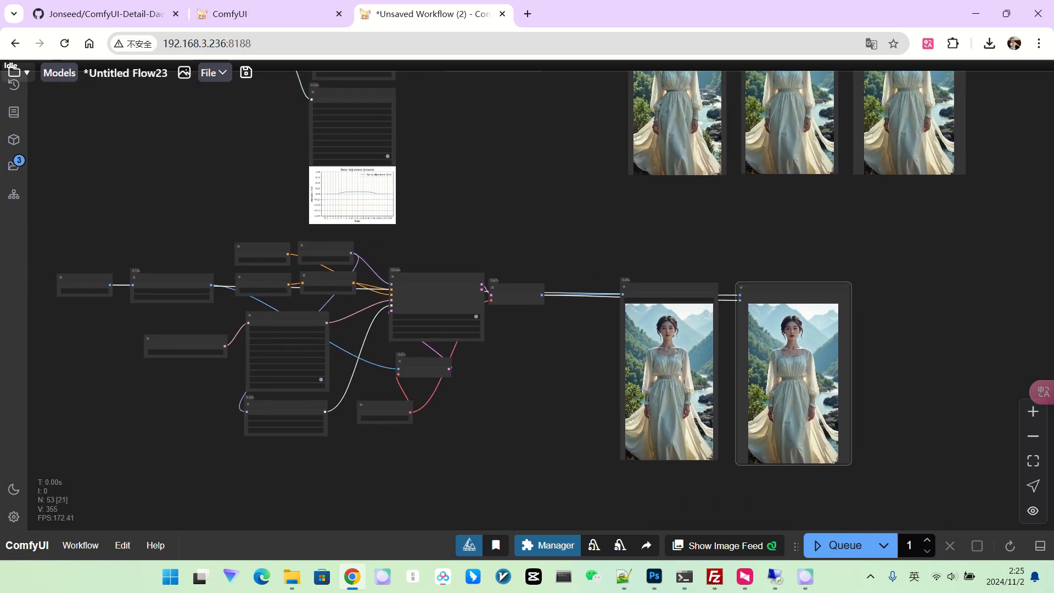
pyautogui.scroll(-2, 565, 385)
pyautogui.moveTo(612, 226); pyautogui.dragTo(532, 313)
pyautogui.scroll(-2, 605, 270)
pyautogui.scroll(-4, 506, 317)
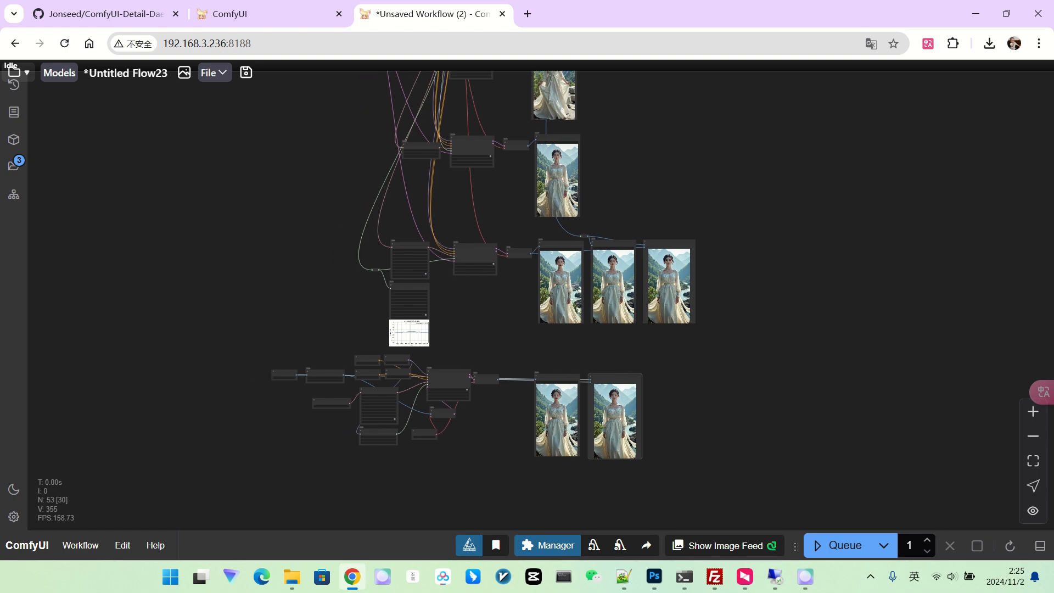